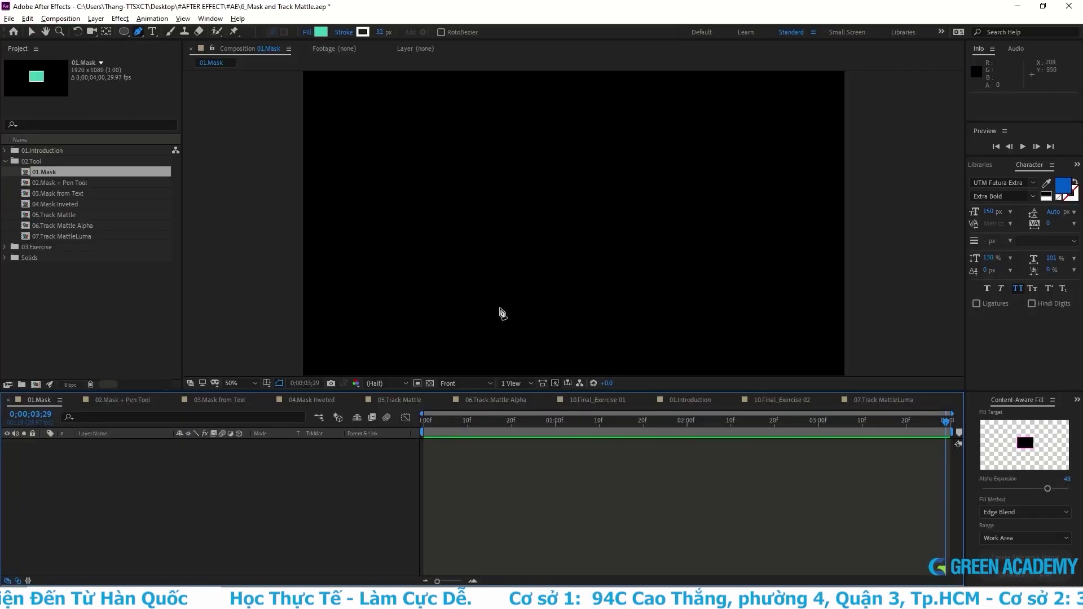
Step: Add a full-frame blue solid layer, Blue Solid 3, to the 01.Mask composition
right_click(478, 275)
mouse_move(502, 282)
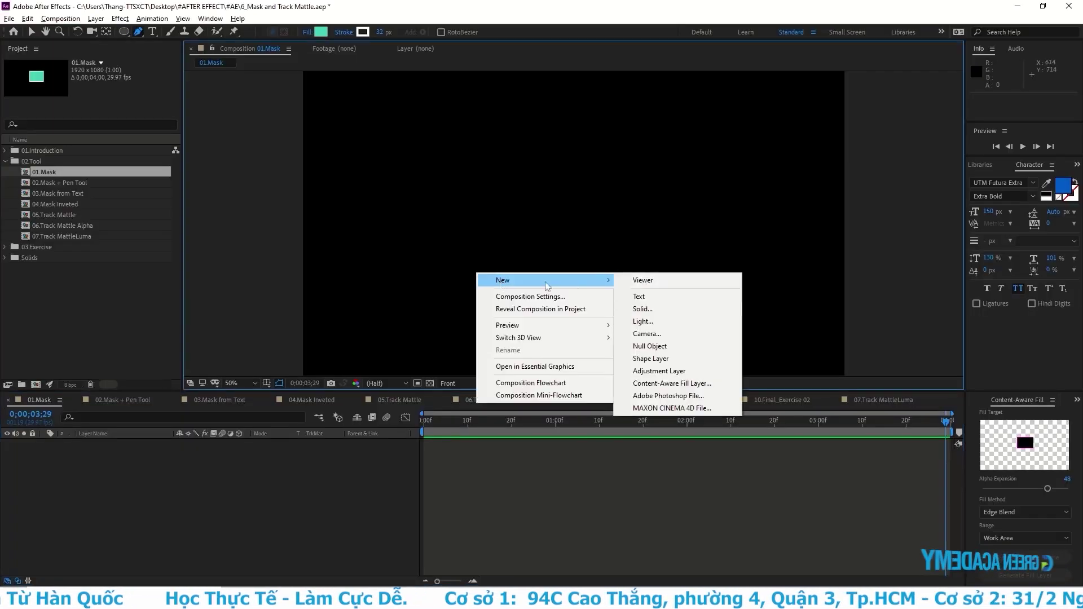
left_click(663, 315)
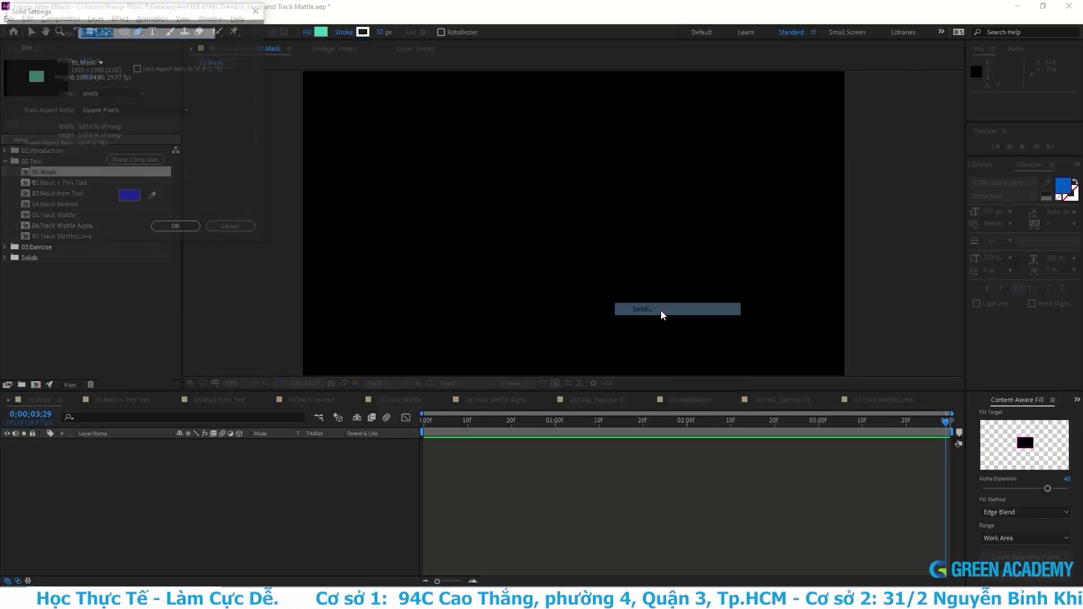
left_click(176, 228)
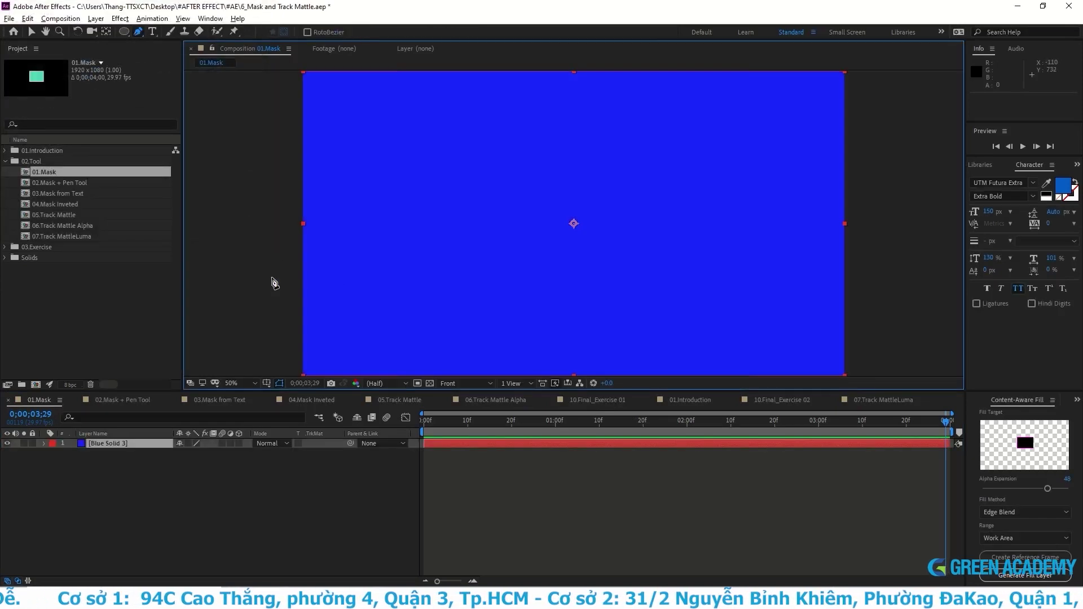
Step: Add a second solid above it, recoloured red, as Red Solid 1
right_click(273, 278)
mouse_move(395, 285)
left_click(438, 314)
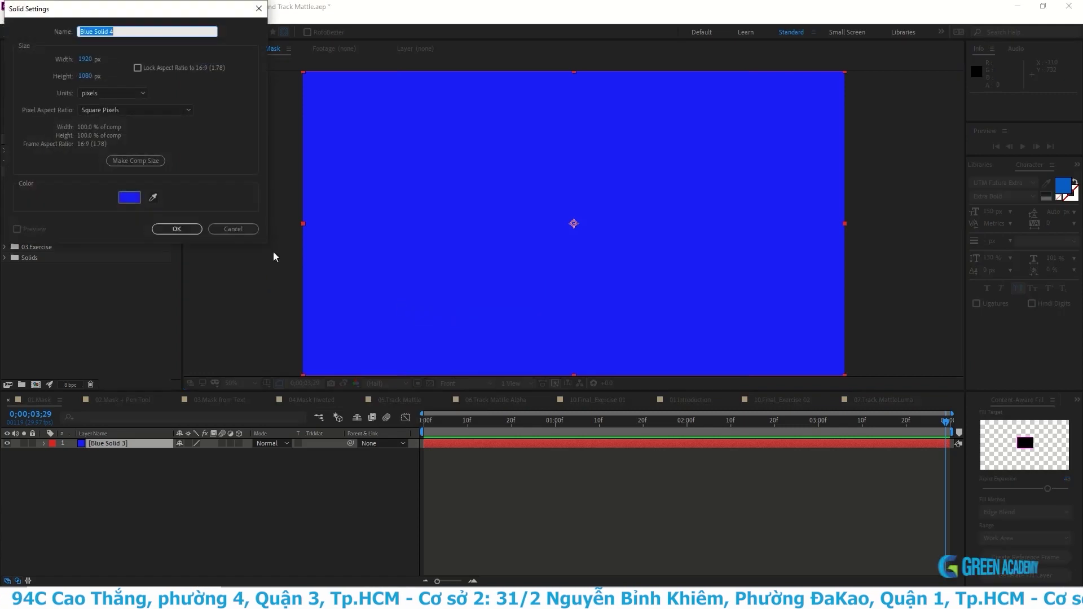
left_click(133, 200)
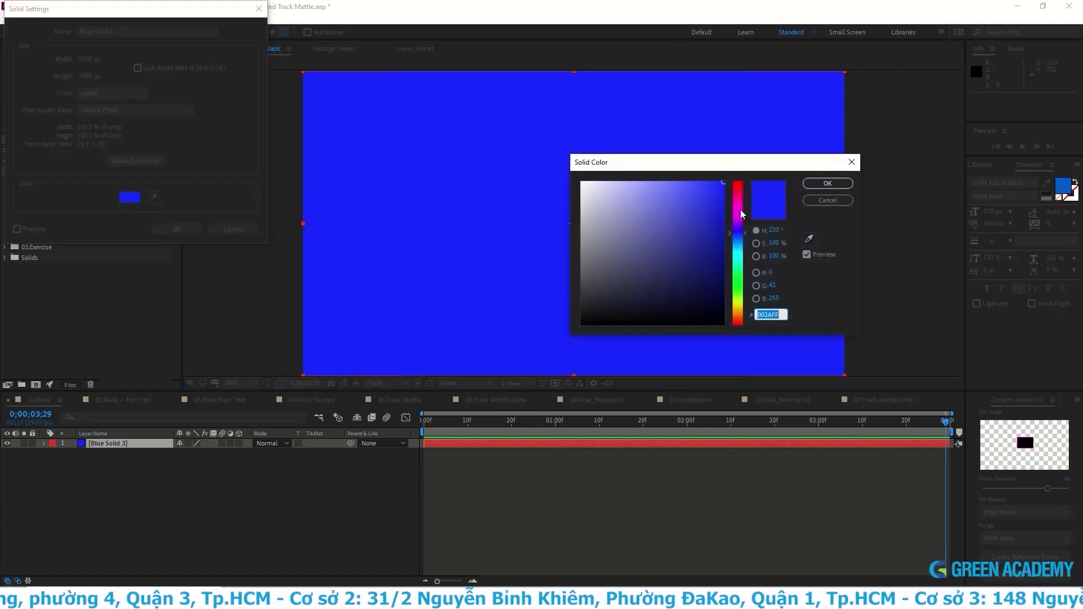
left_click_drag(742, 214, 748, 182)
left_click(828, 183)
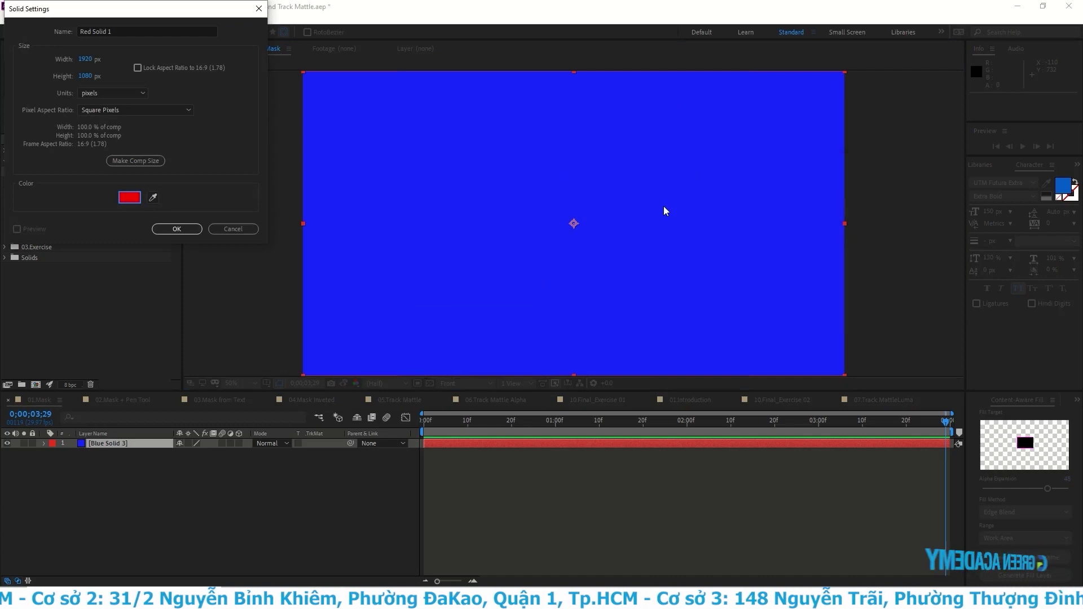
left_click(176, 229)
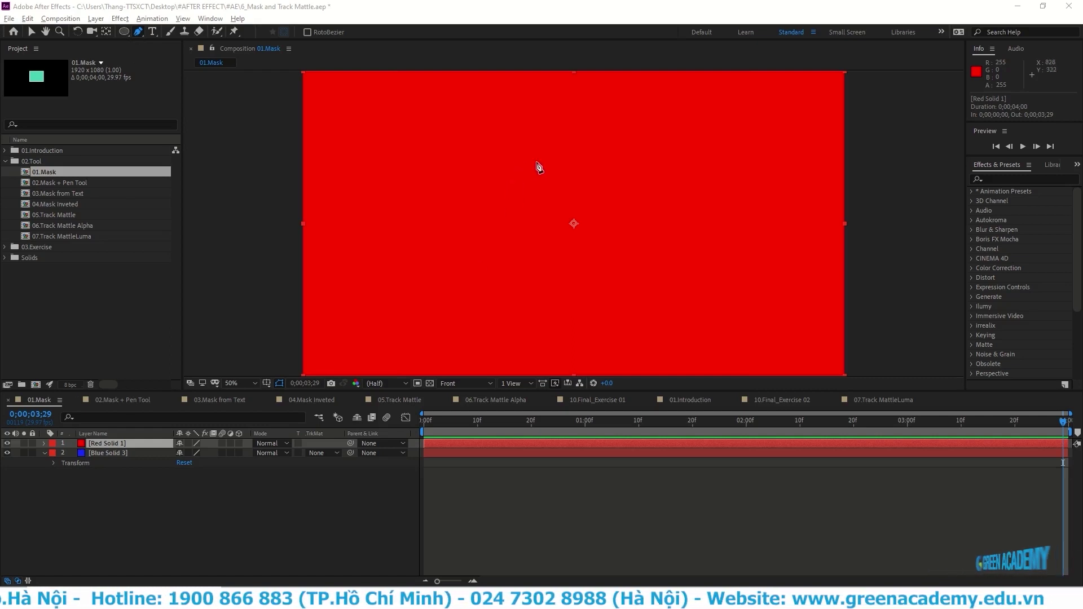
left_click(522, 170)
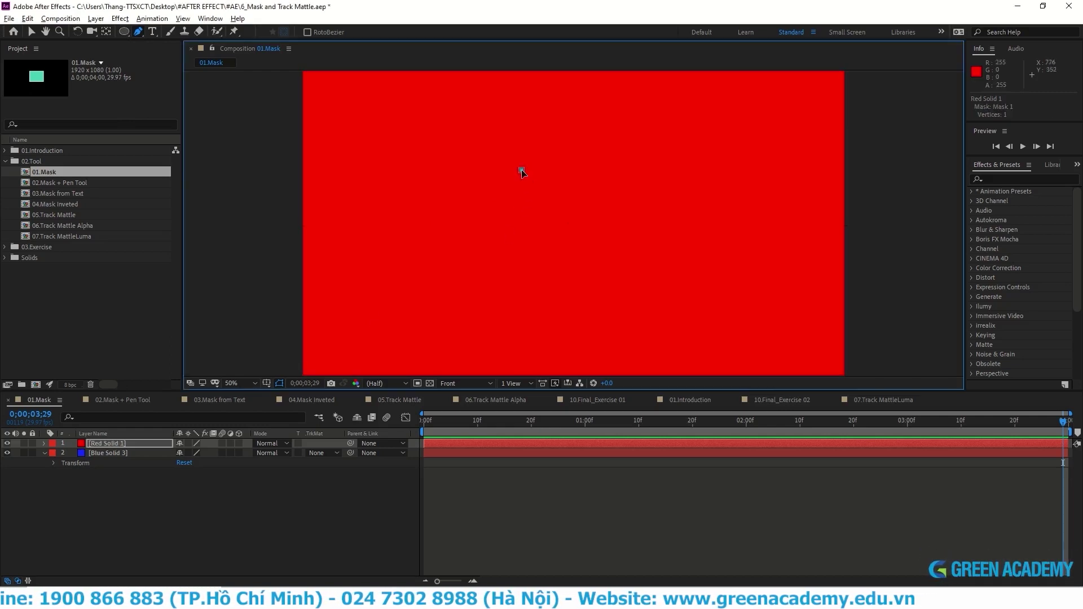
left_click(506, 273)
left_click(621, 289)
left_click(727, 229)
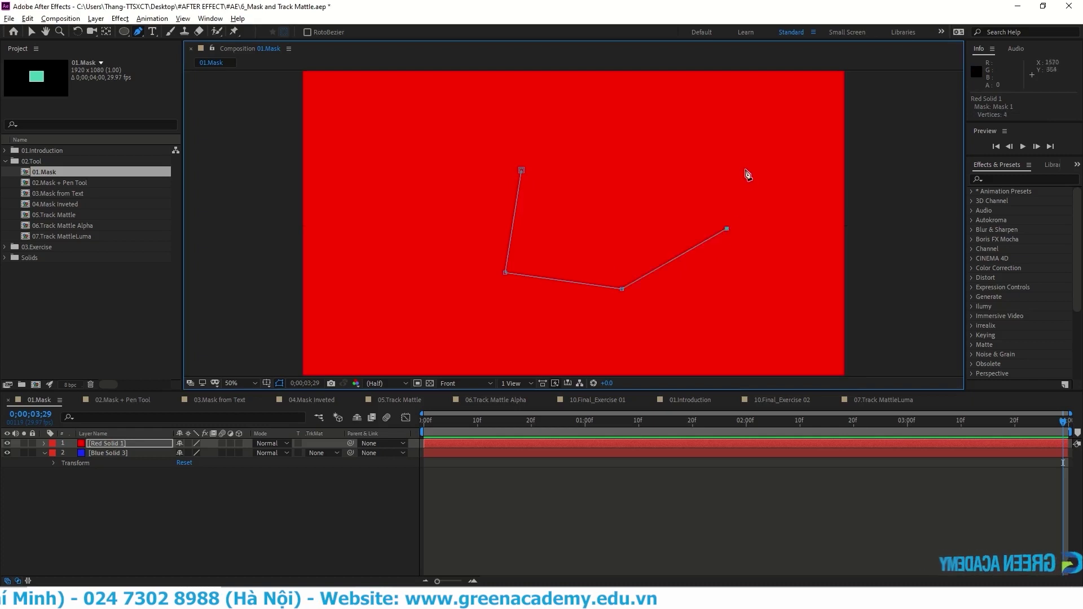
left_click(698, 135)
left_click(603, 232)
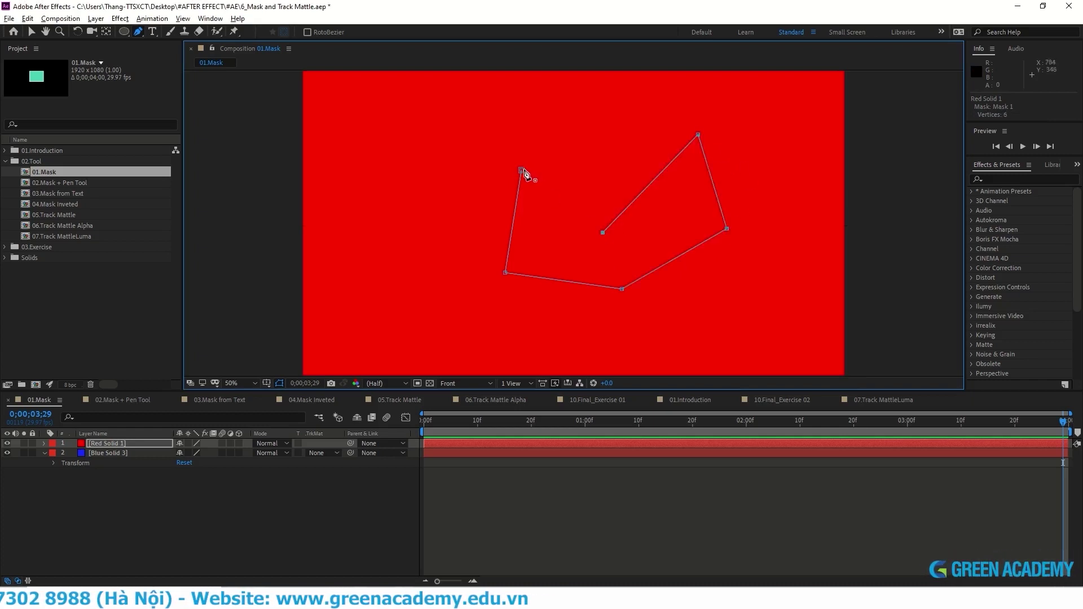
left_click(522, 170)
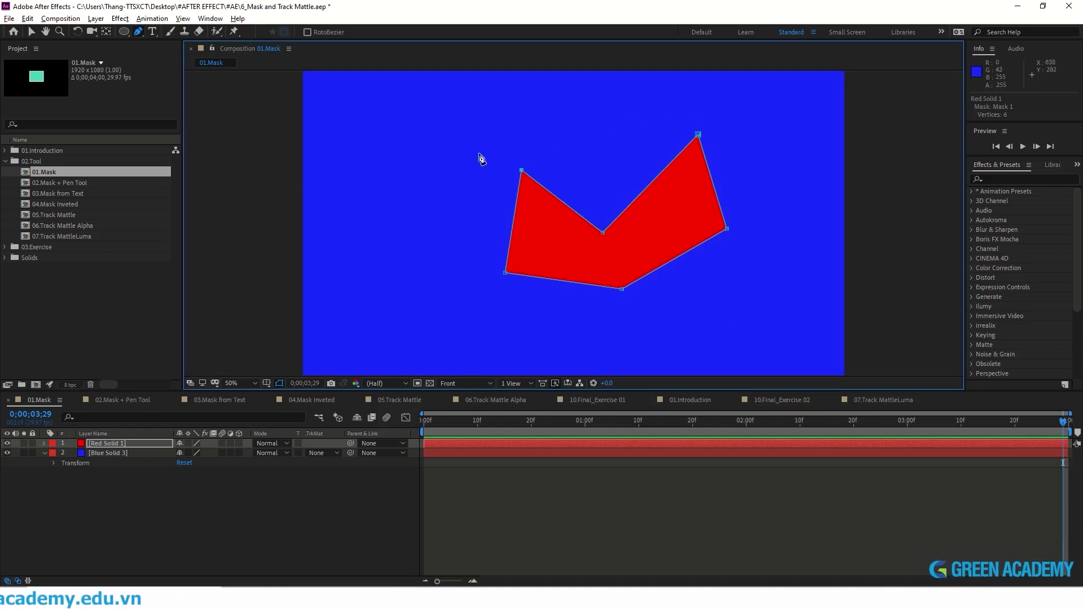
left_click(108, 452)
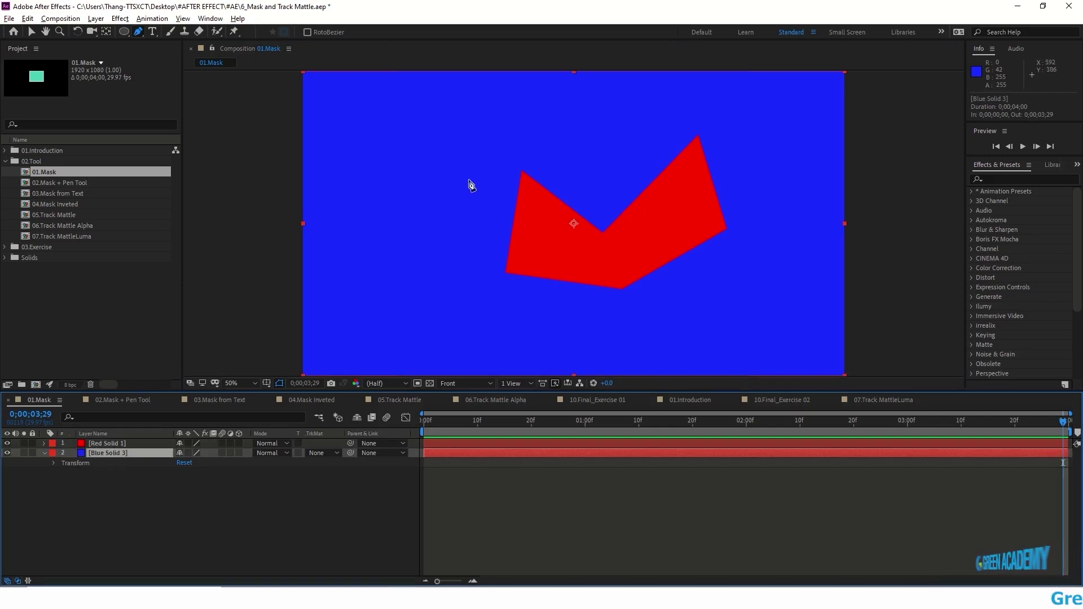
left_click(522, 175)
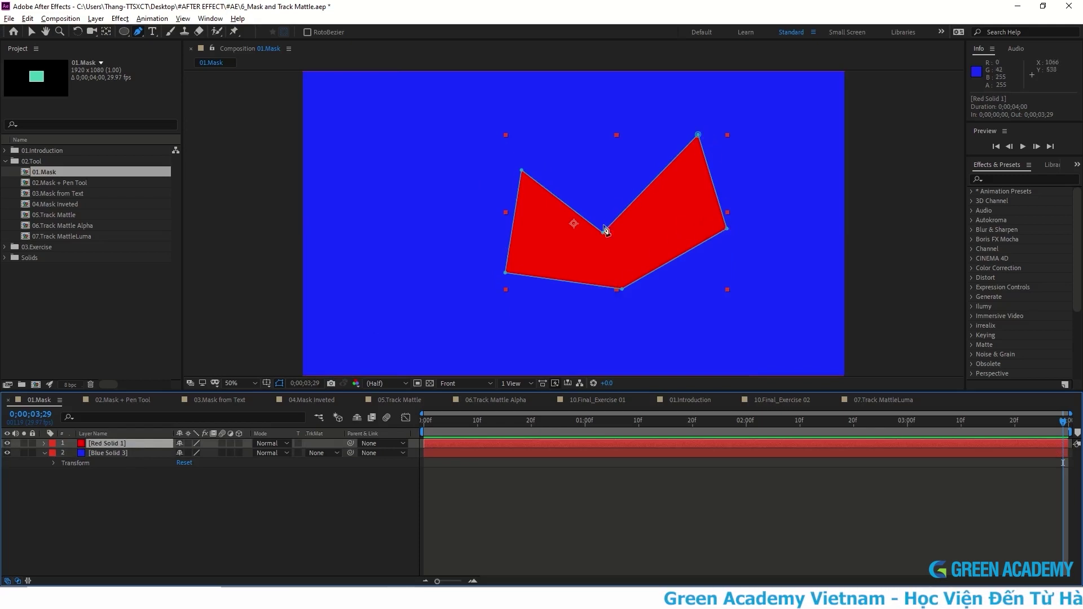
left_click(512, 222)
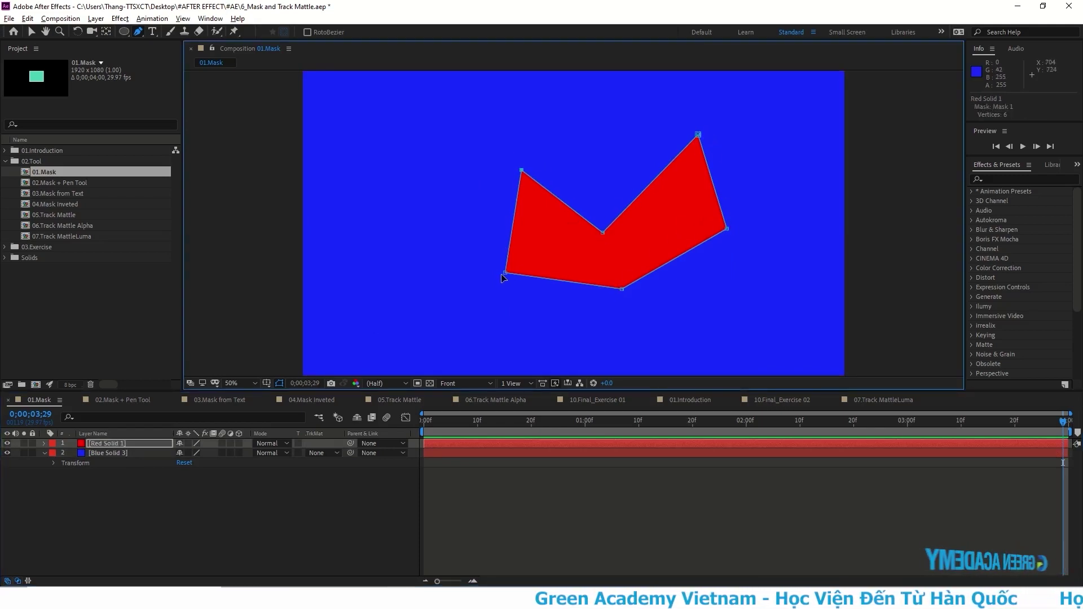
key("q")
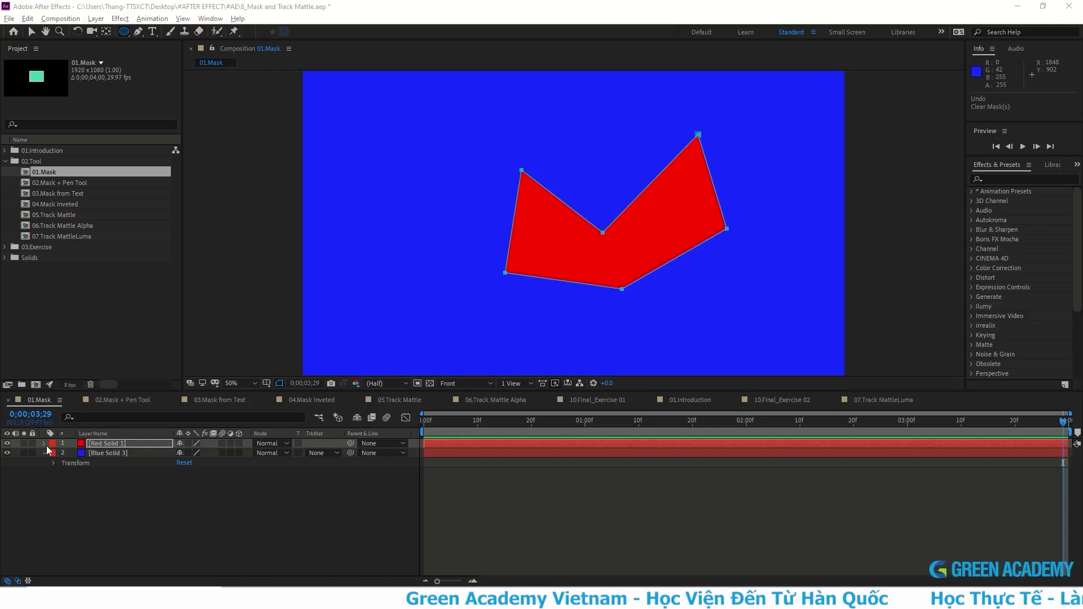
left_click(45, 444)
key("Delete")
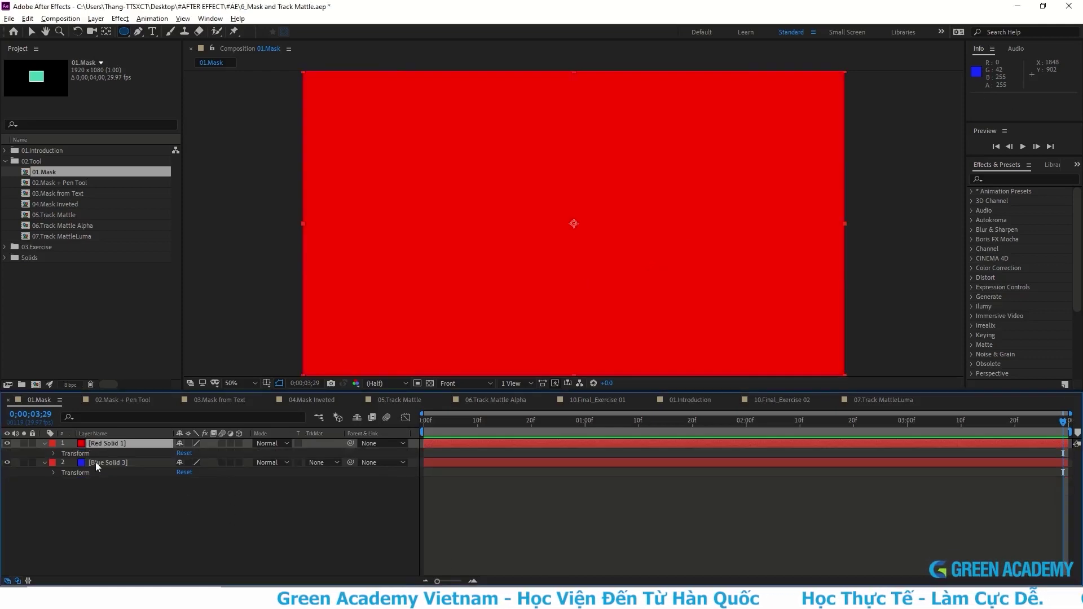
left_click(45, 443)
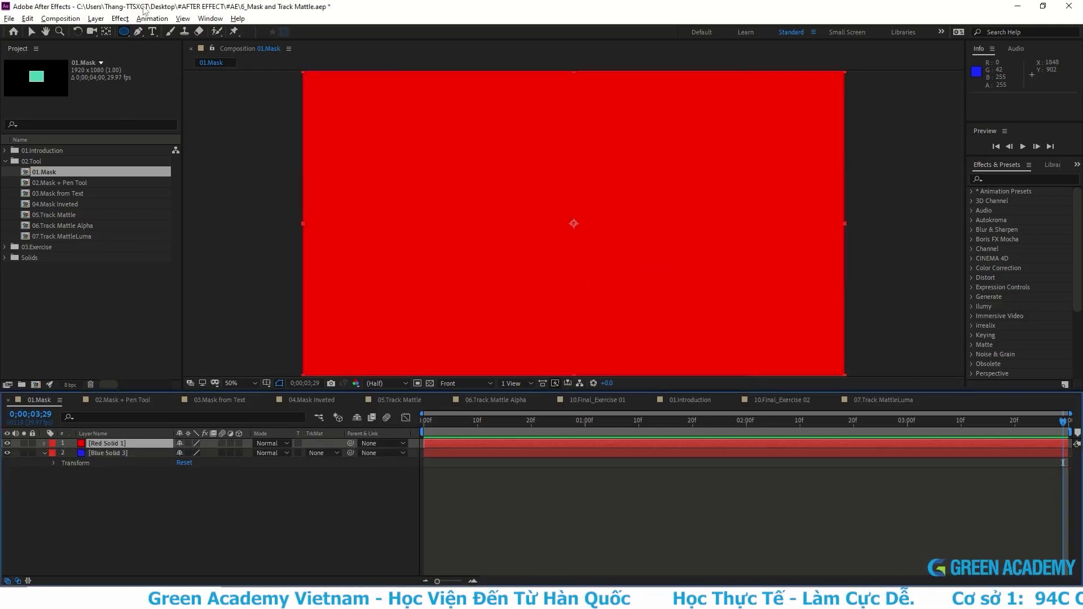
left_click(127, 34)
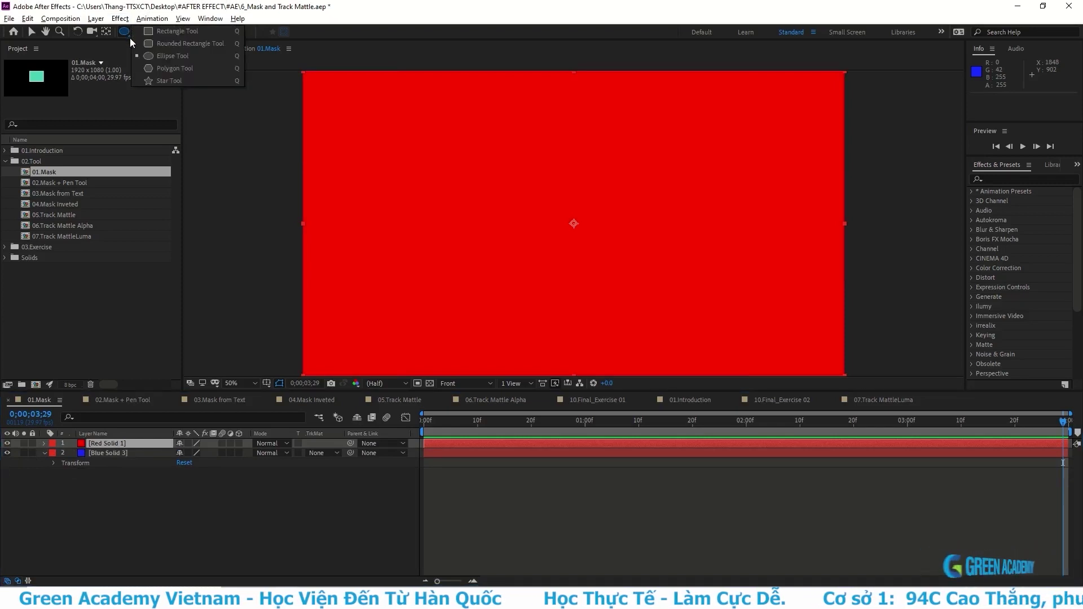
left_click(170, 31)
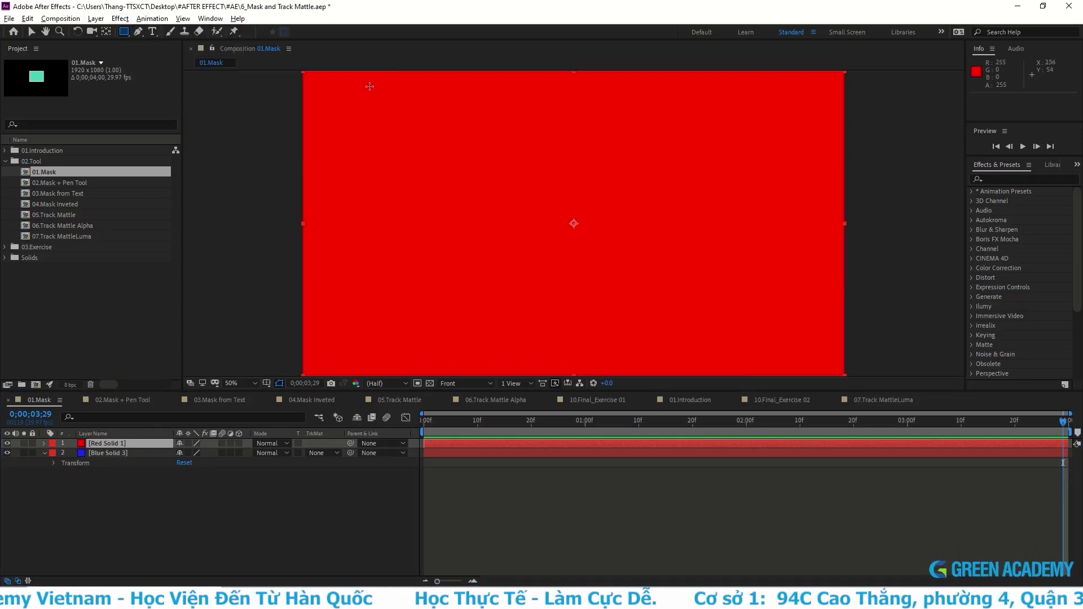
mouse_move(353, 116)
left_mouse_down()
mouse_move(416, 167)
mouse_move(481, 191)
left_mouse_up()
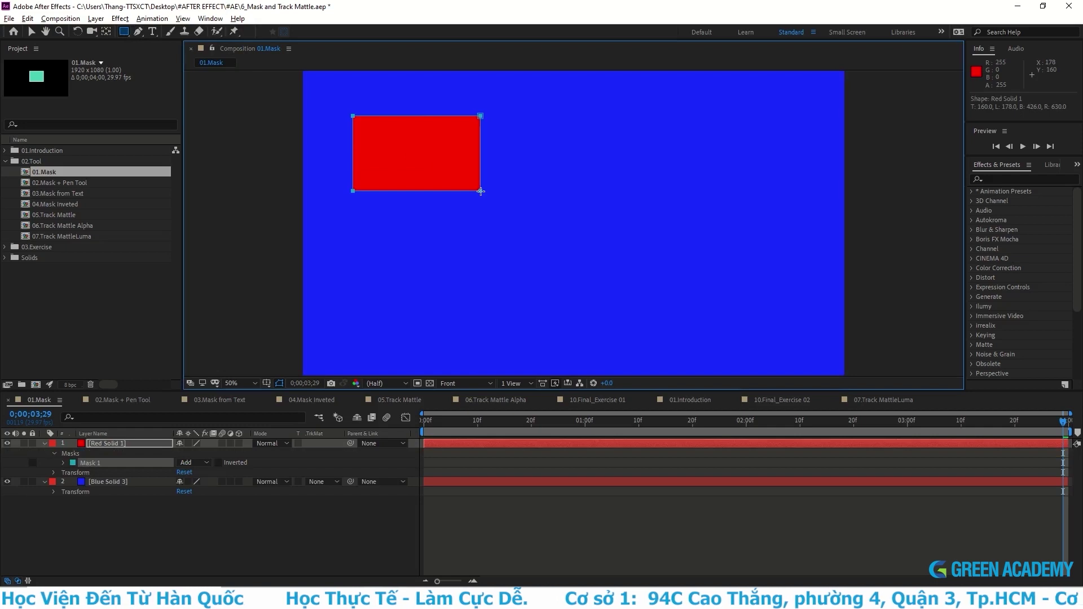
left_click(124, 31)
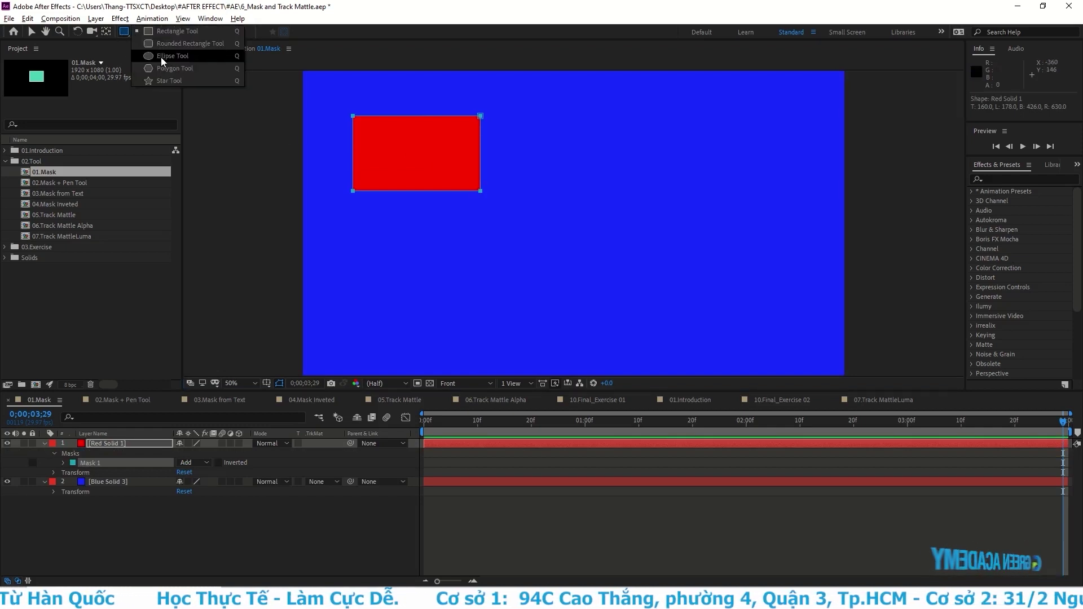
left_click(169, 31)
mouse_move(529, 116)
left_mouse_down()
mouse_move(580, 167)
mouse_move(686, 188)
left_mouse_up()
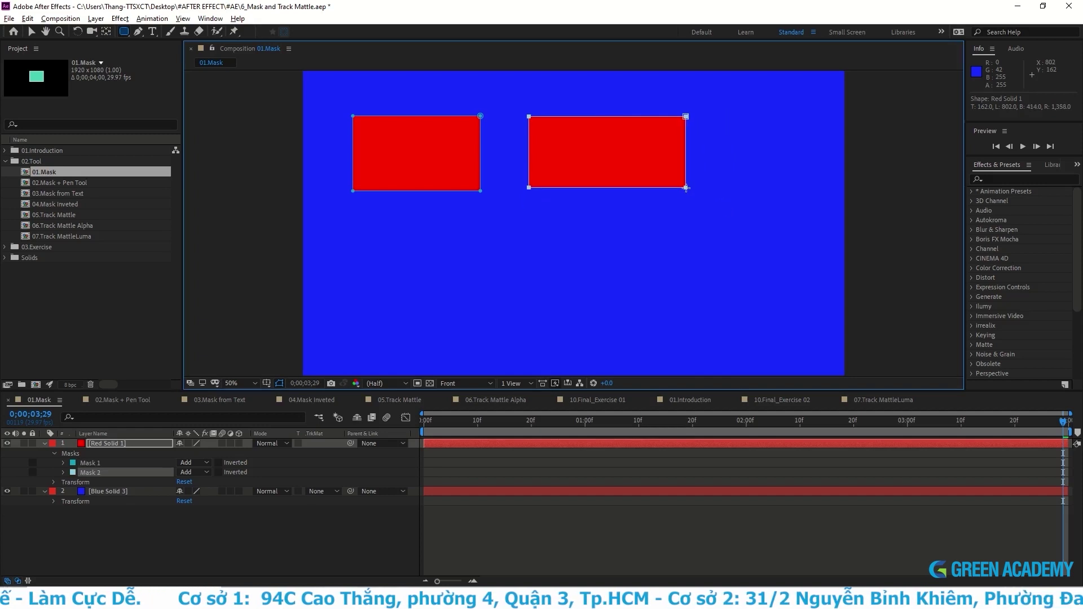
left_click(124, 31)
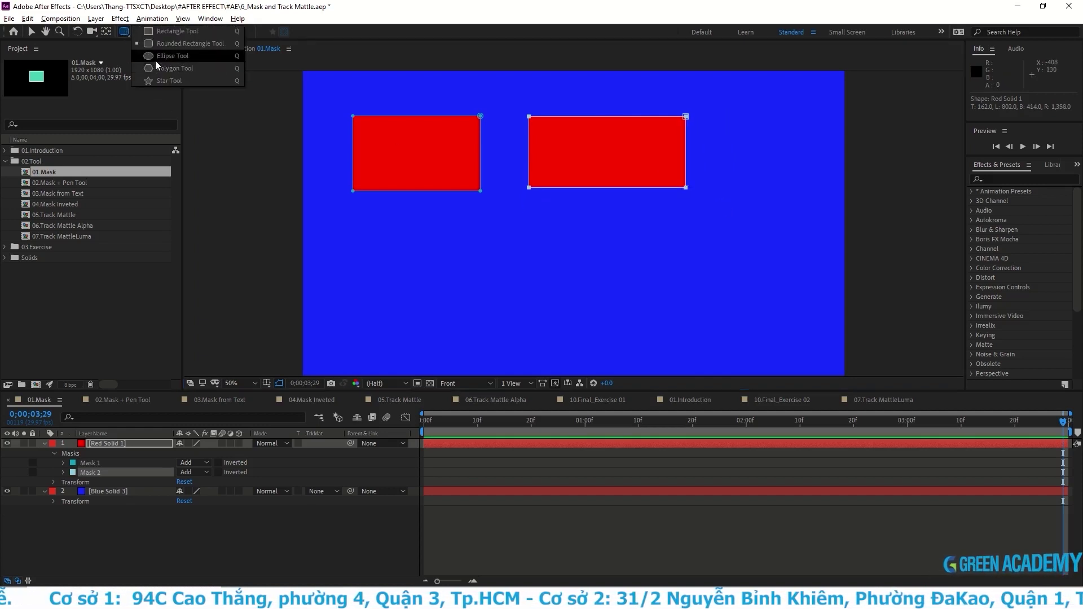
left_click(155, 59)
left_click_drag(357, 219, 494, 289)
left_click(126, 33)
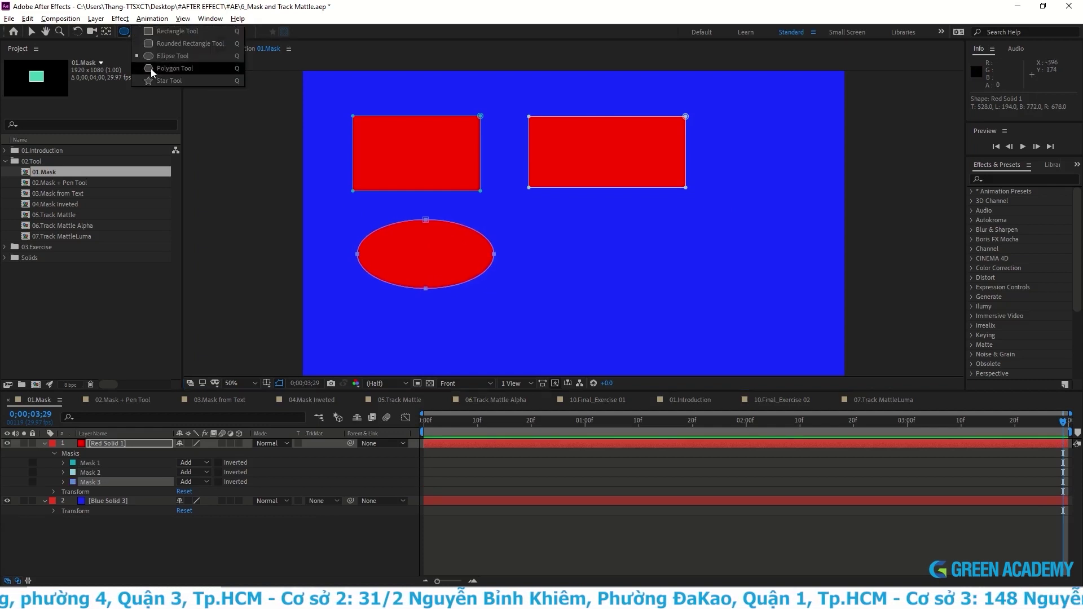
left_click(151, 69)
left_click_drag(524, 234, 560, 276)
left_click(124, 32)
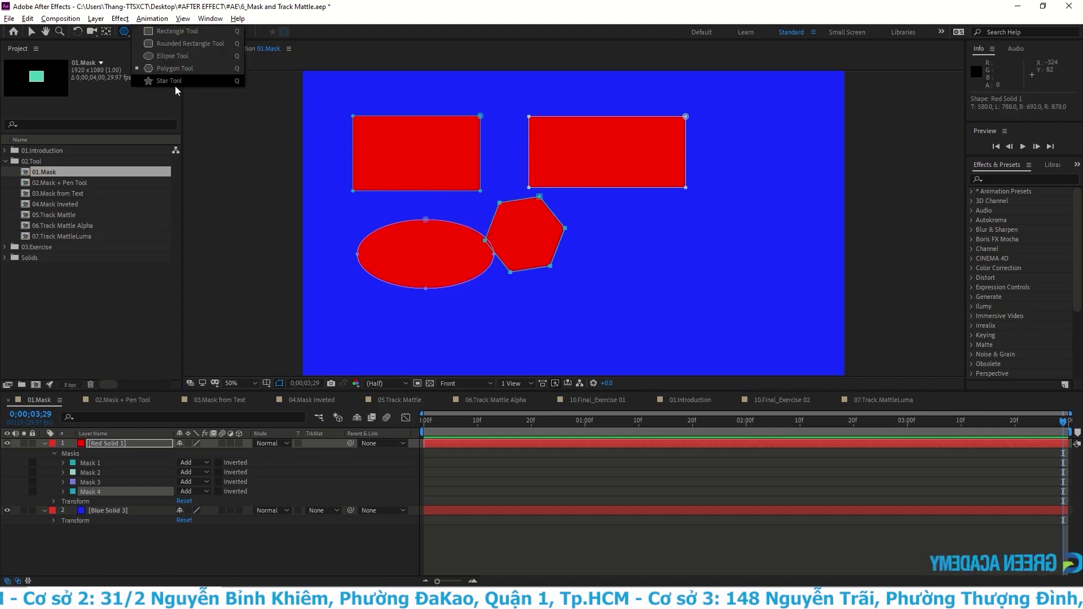
left_click(170, 81)
left_click_drag(636, 244, 666, 283)
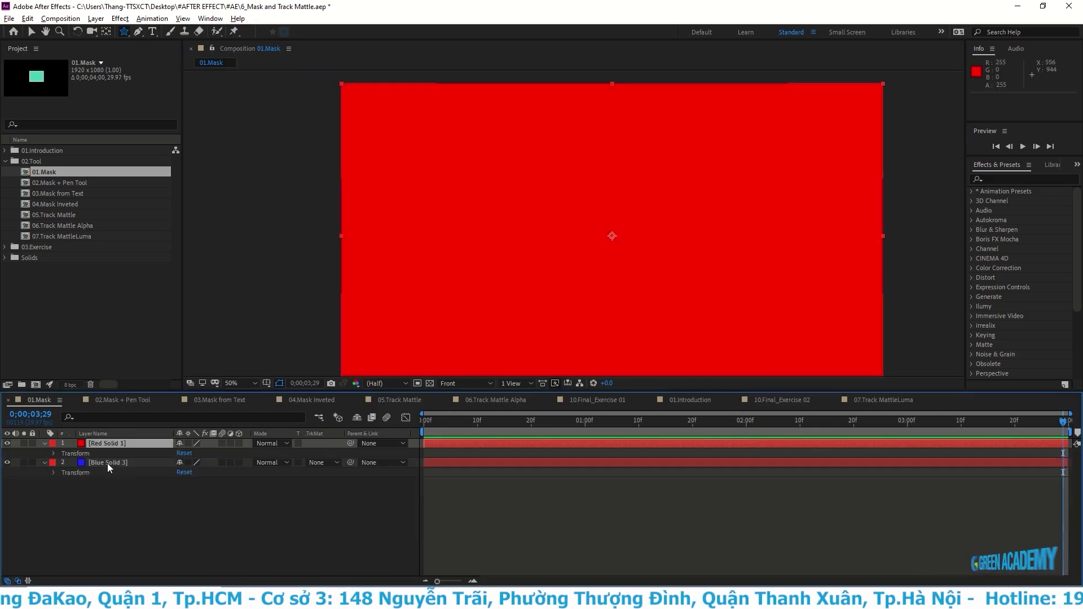
Step: Draw a small rectangular mask near the composition centre with the Rectangle tool
left_click(127, 32)
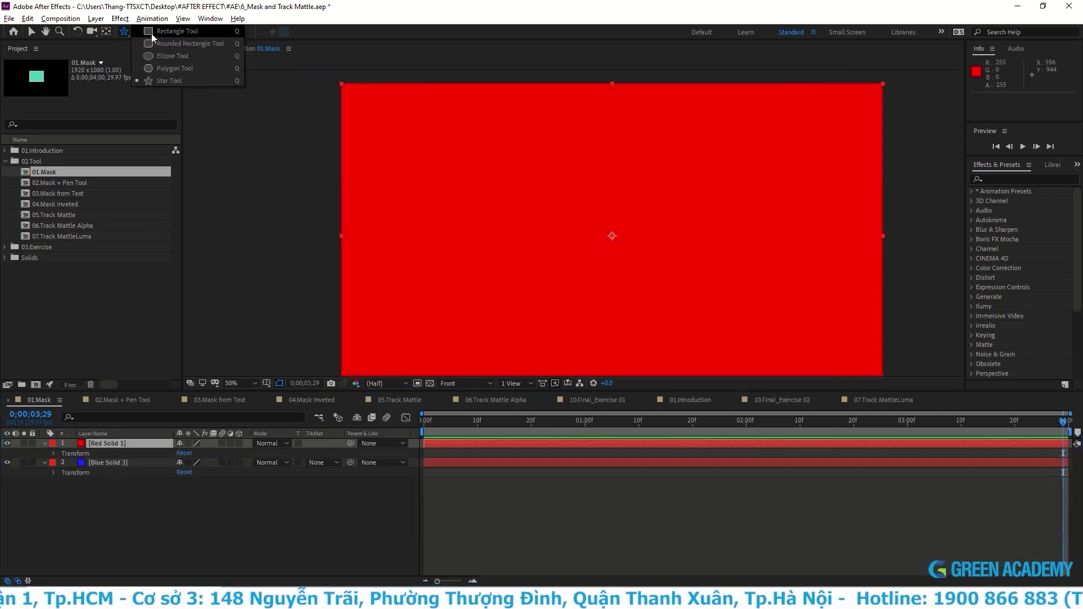
left_click(152, 34)
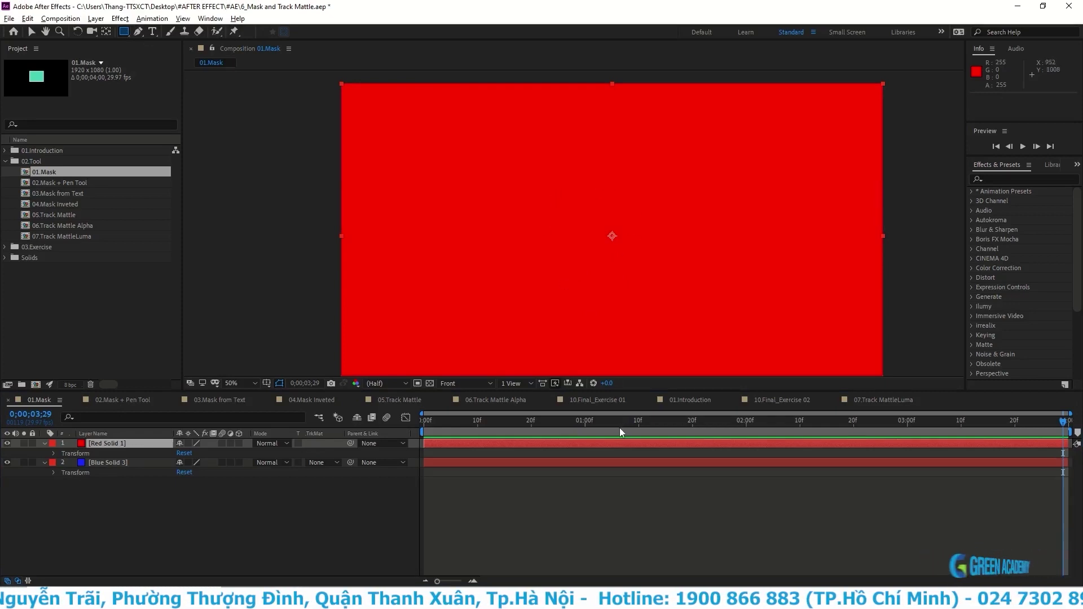
key("ctrl+z")
mouse_move(566, 194)
left_mouse_down()
mouse_move(664, 278)
mouse_move(637, 249)
mouse_move(652, 251)
mouse_move(607, 240)
mouse_move(698, 276)
mouse_move(635, 252)
left_mouse_up()
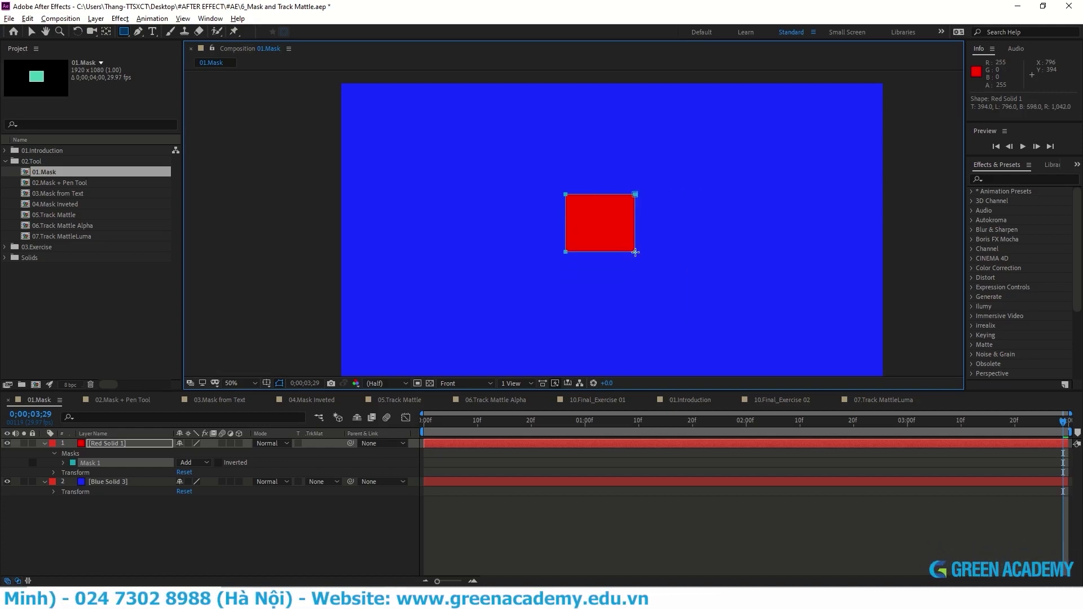
Step: Resize and move the rectangle mask, then undo back to the earlier rectangle
left_click_drag(635, 252, 661, 258)
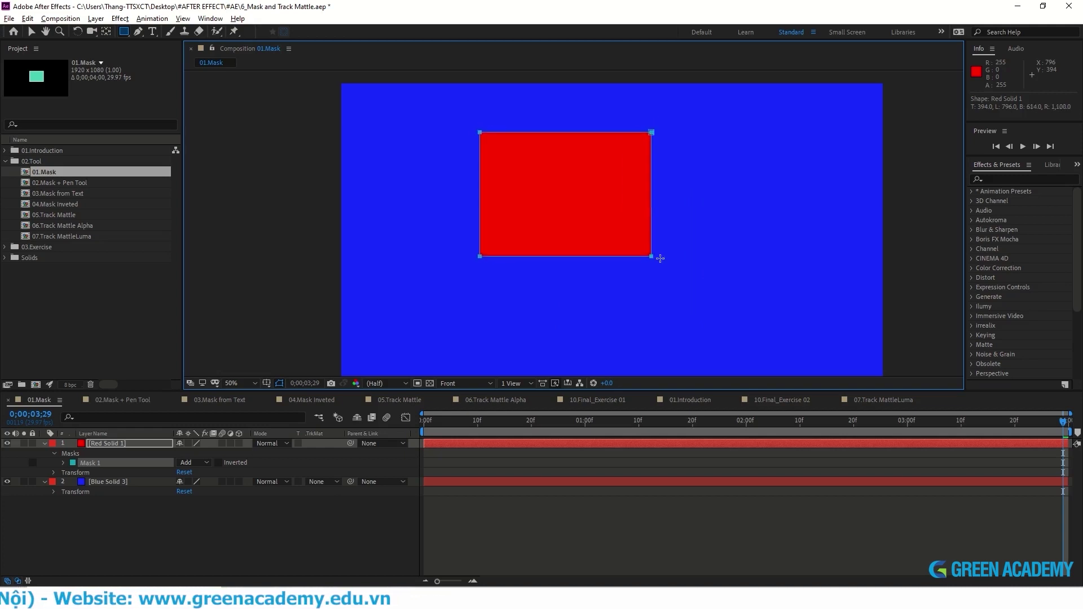
mouse_move(661, 258)
left_mouse_down()
mouse_move(634, 246)
mouse_move(644, 213)
left_mouse_up()
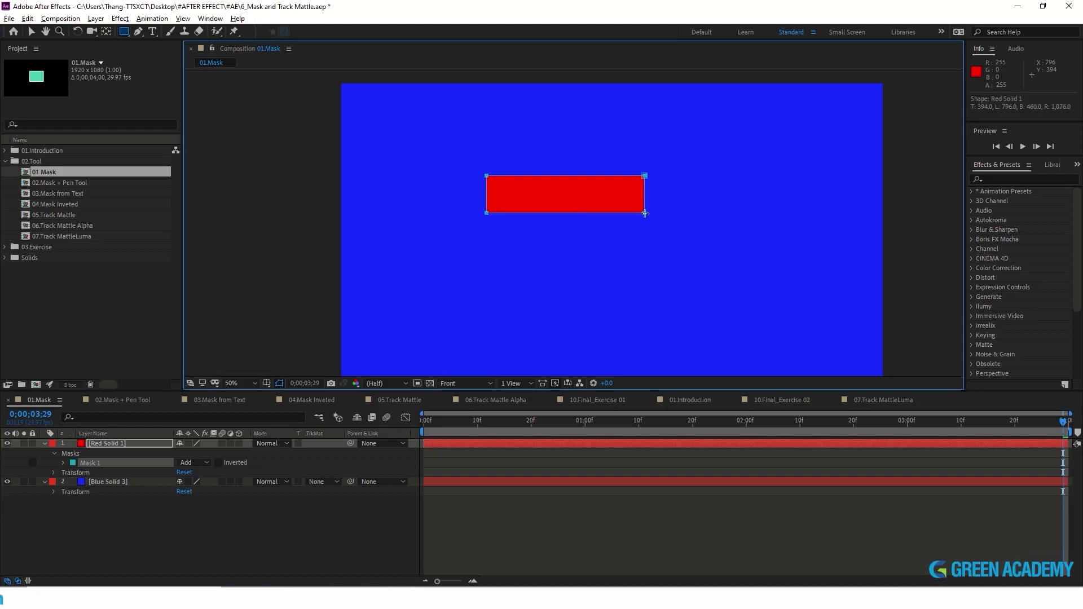
mouse_move(645, 213)
left_mouse_down()
mouse_move(708, 260)
mouse_move(642, 224)
mouse_move(670, 269)
mouse_move(656, 231)
left_mouse_up()
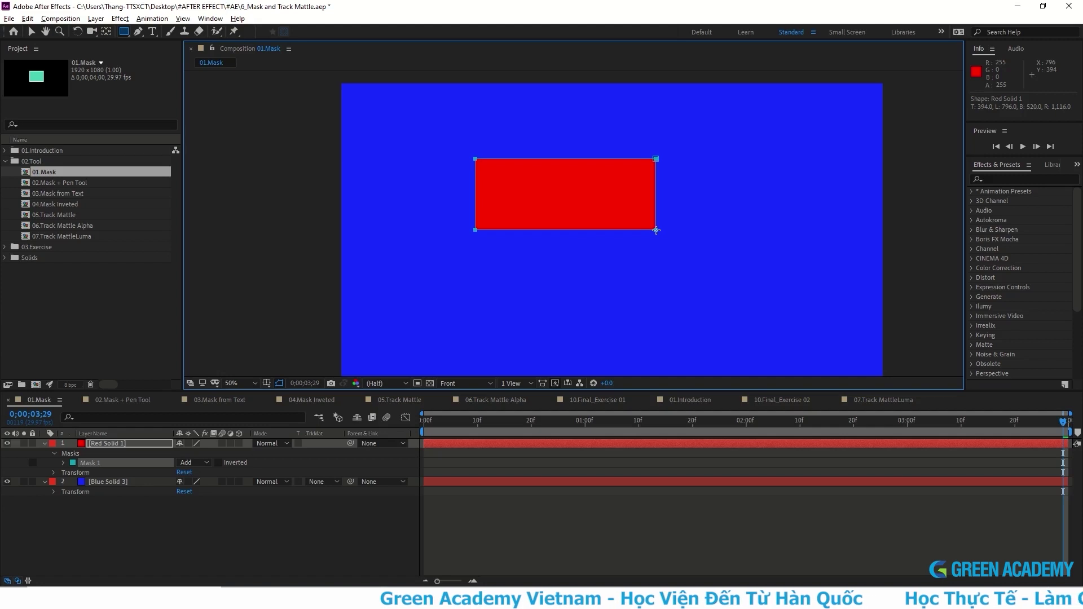
mouse_move(657, 230)
left_mouse_down()
mouse_move(665, 227)
mouse_move(618, 216)
mouse_move(670, 253)
left_mouse_up()
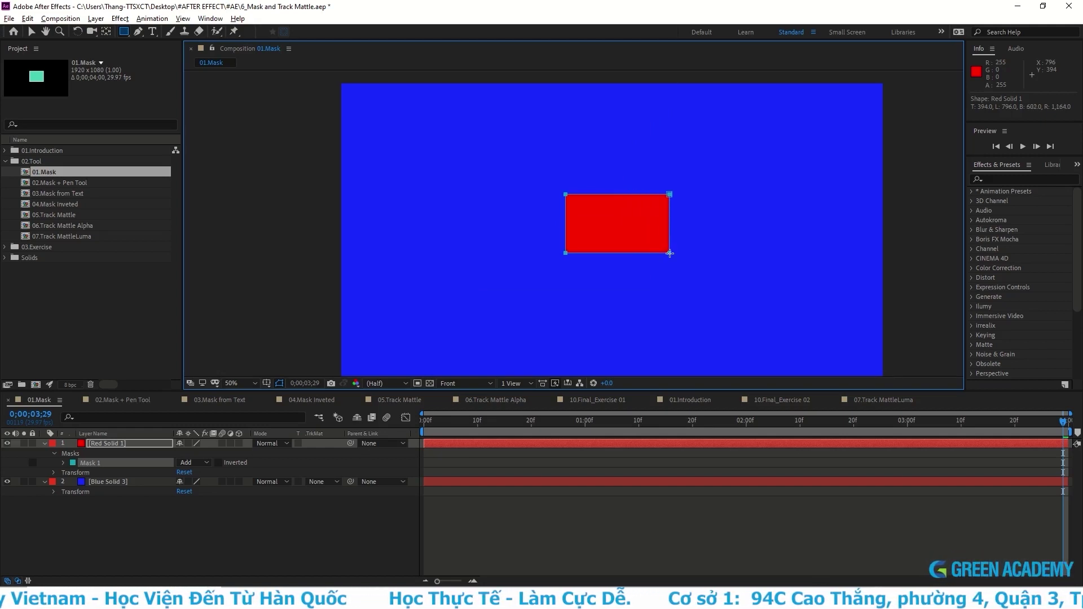
mouse_move(669, 254)
left_mouse_down()
mouse_move(753, 223)
mouse_move(811, 231)
mouse_move(806, 207)
mouse_move(574, 176)
mouse_move(631, 228)
left_mouse_up()
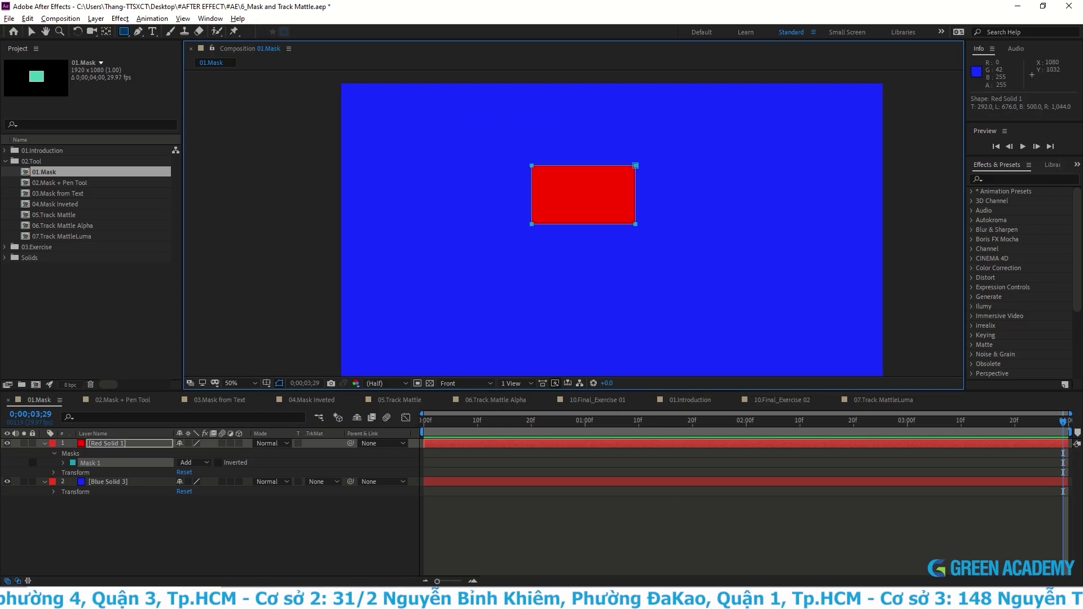
key("ctrl+z")
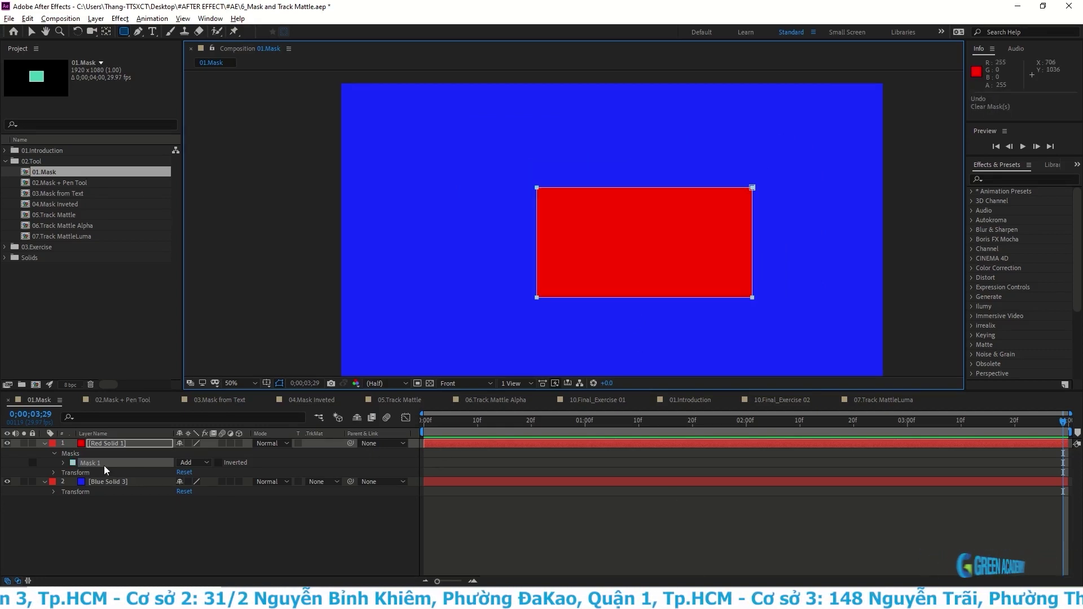
Step: Swap the rectangle for a rounded rectangle mask, reduce its roundness and resize it, then delete it
key("Delete")
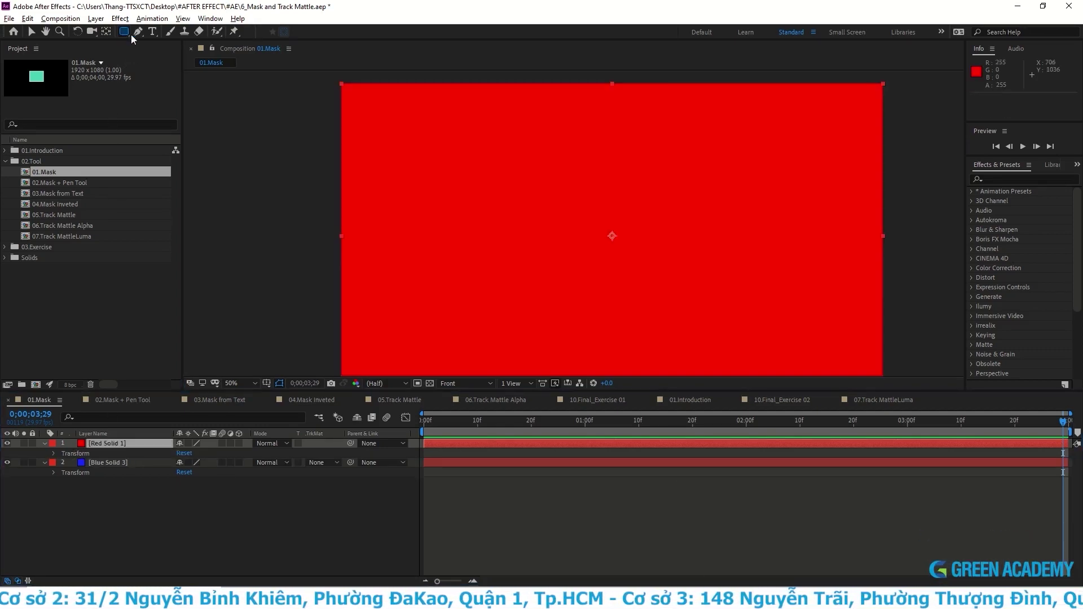
left_click_drag(492, 178, 748, 274)
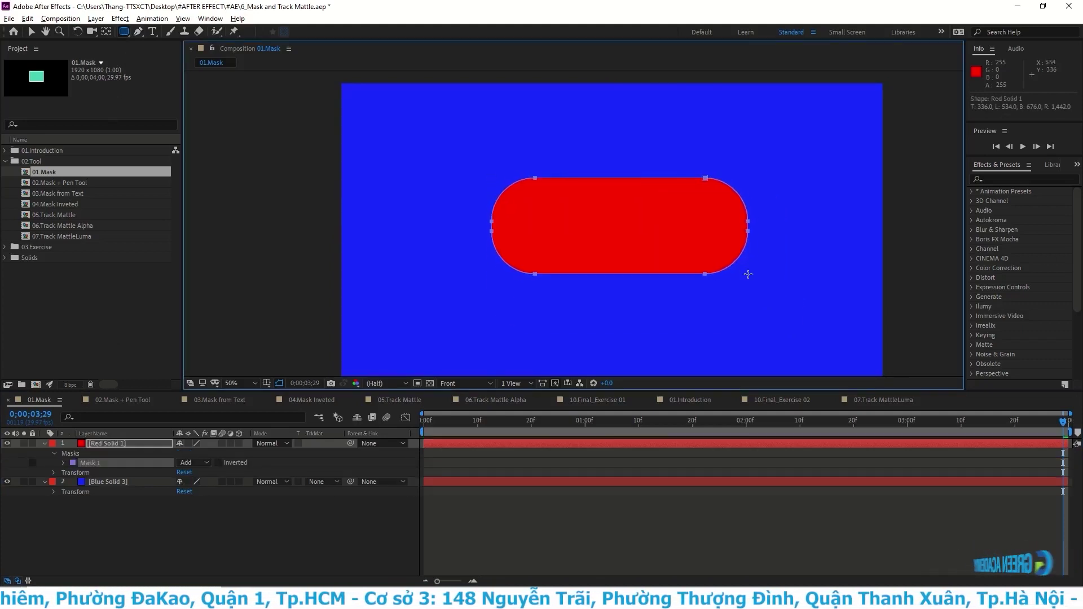
key("Down")
left_click_drag(748, 275, 744, 274)
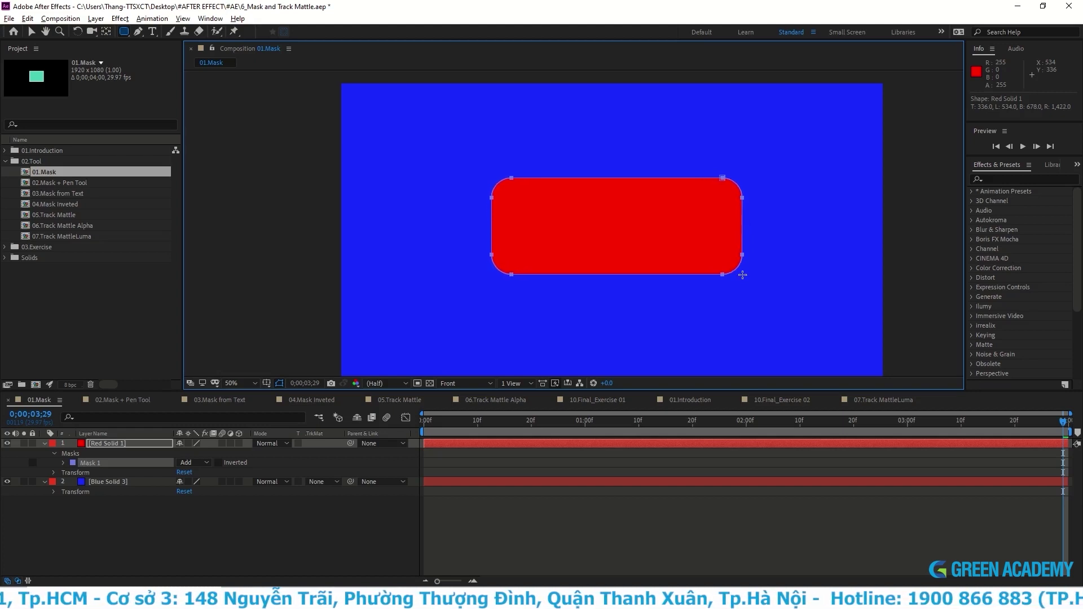
left_click_drag(743, 275, 743, 277)
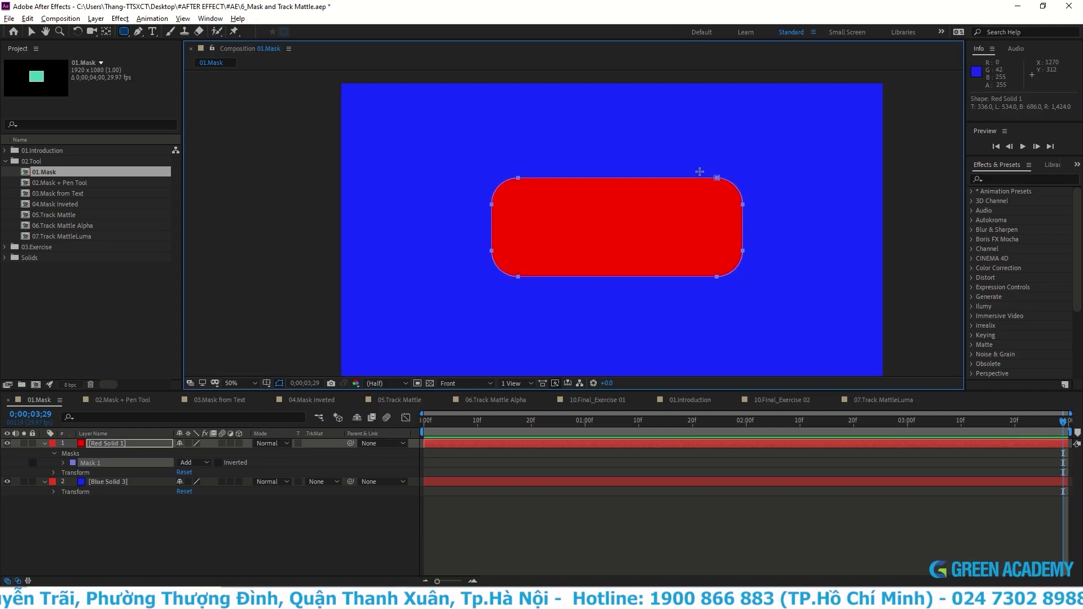
key("Delete")
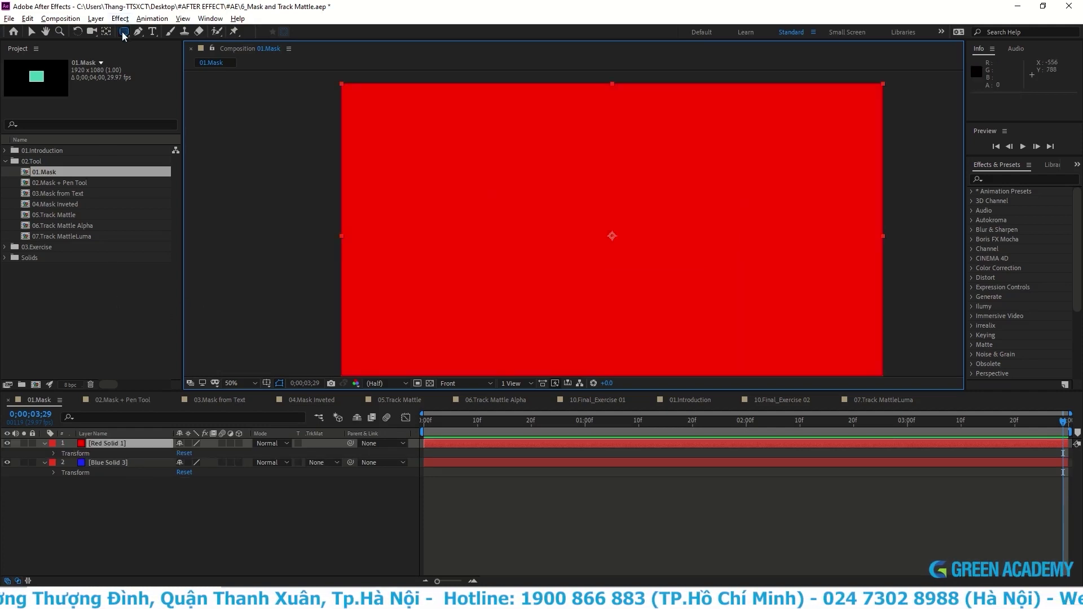
left_click(123, 31)
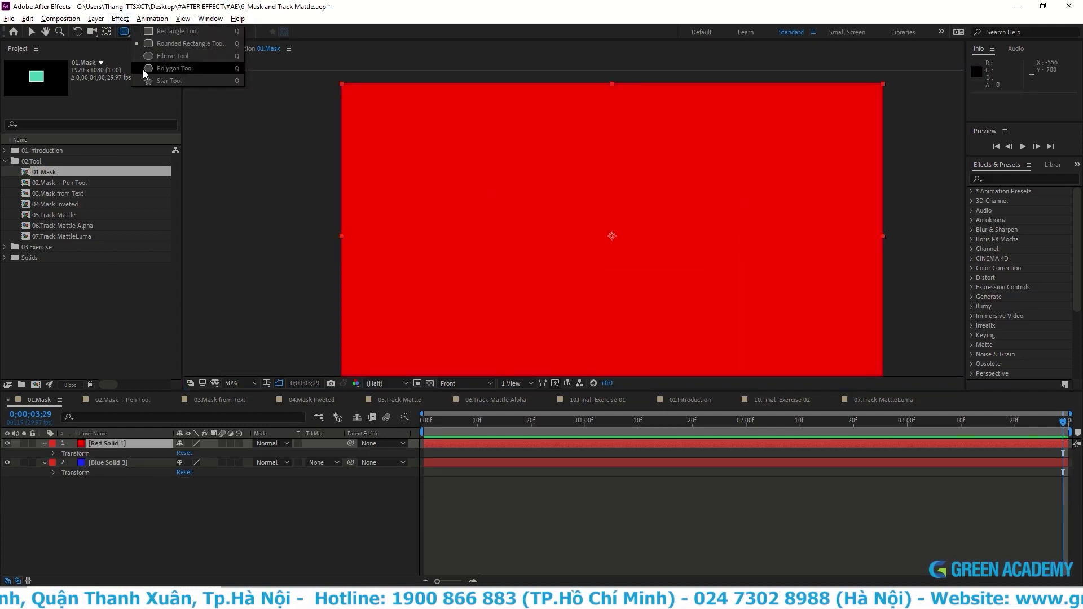
left_click(144, 72)
mouse_move(438, 206)
left_mouse_down()
mouse_move(483, 251)
mouse_move(467, 249)
left_mouse_up()
key("Up")
key("Up")
key("Up")
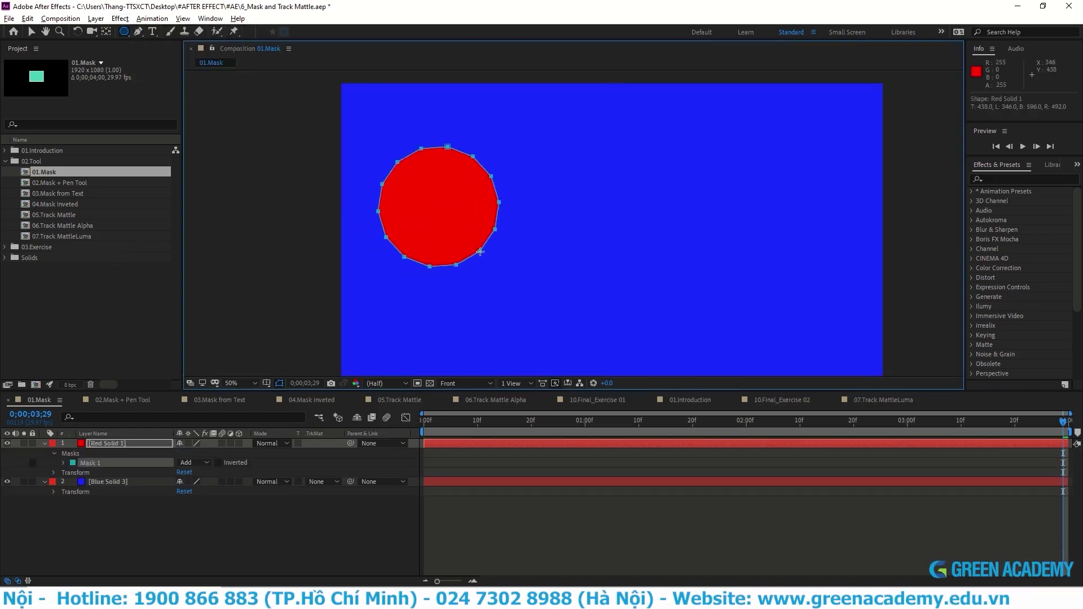
key("Down")
key("Down")
key("Down")
key("Up")
key("Up")
key("Up")
key("Up")
key("Up")
key("Up")
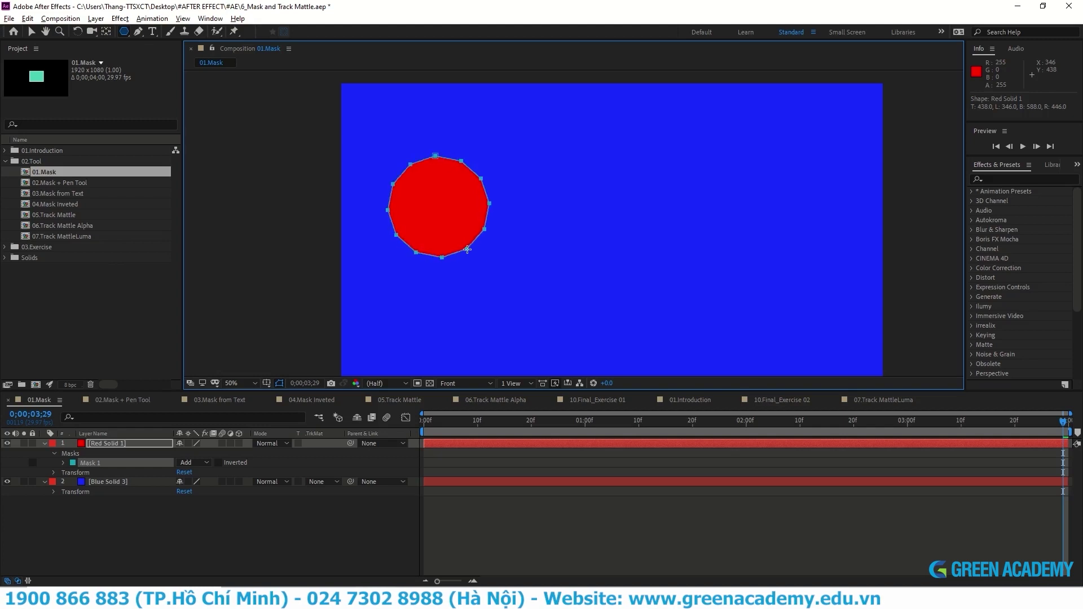
key("Down")
key("Down")
key("Down")
key("Up")
key("Up")
key("Up")
left_click_drag(467, 249, 467, 248)
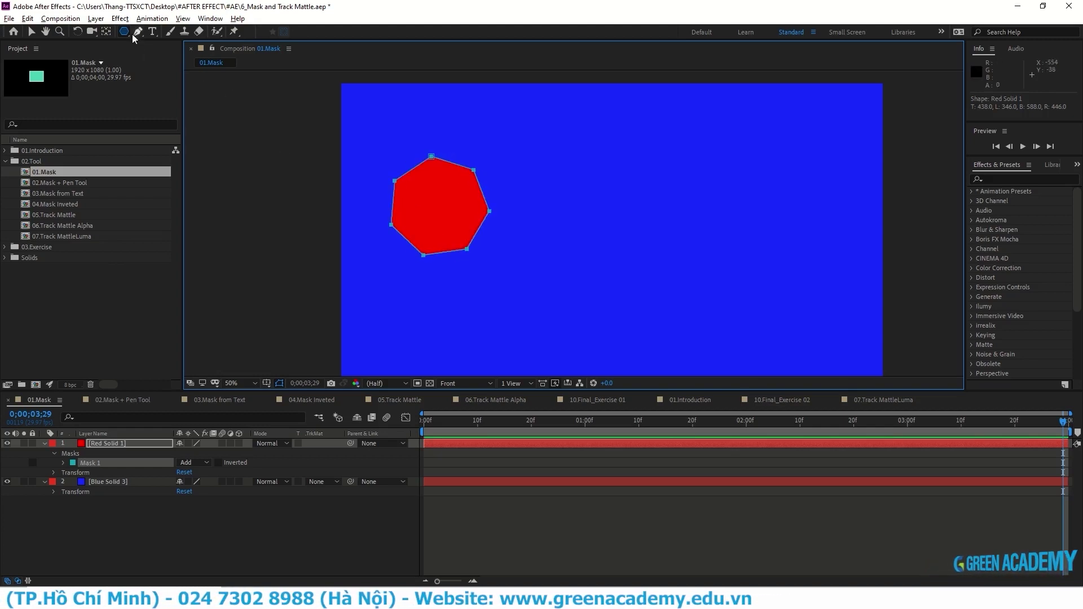
left_click_drag(124, 31, 166, 84)
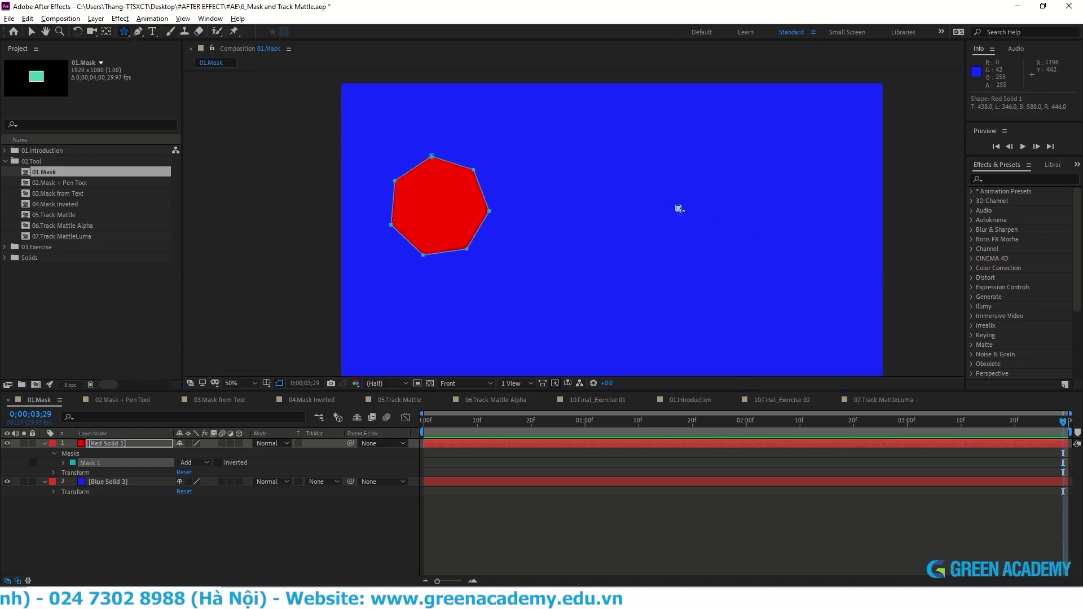
left_click_drag(679, 209, 711, 273)
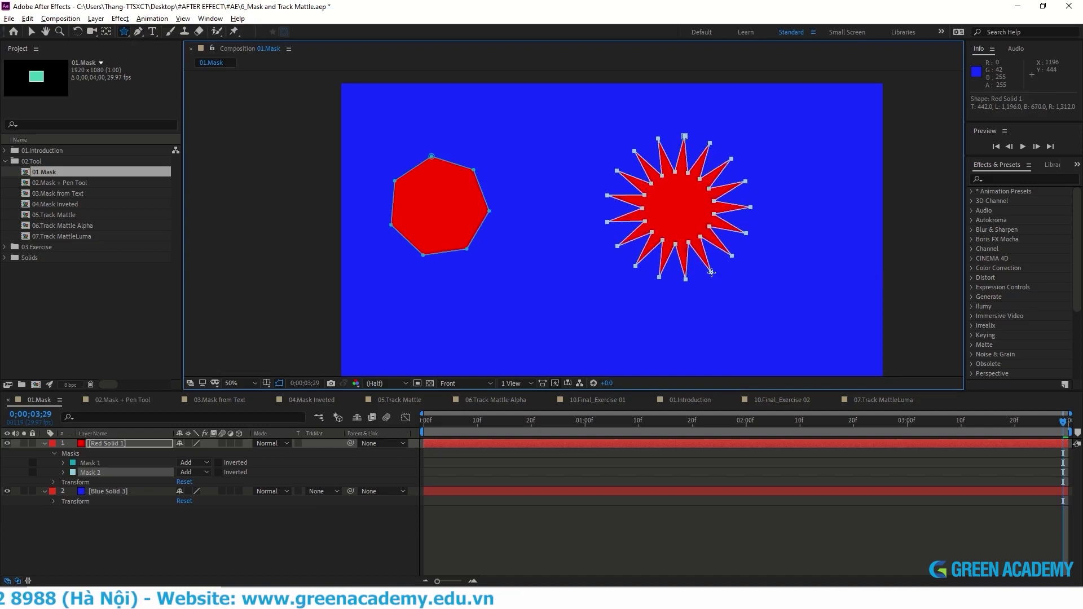
key("Down")
key("Down")
key("Down")
key("Down")
key("Down")
key("Down")
key("Up")
key("Up")
key("Up")
key("Down")
key("Down")
key("Down")
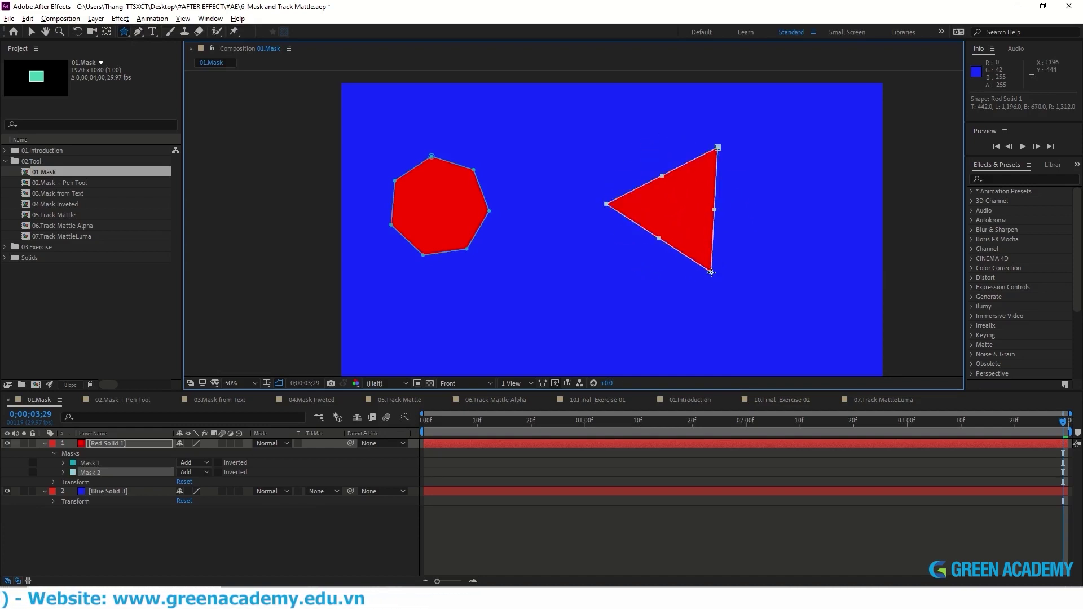
key("Up")
key("Up")
key("Up")
key("Up")
key("Up")
key("Down")
key("Down")
key("Down")
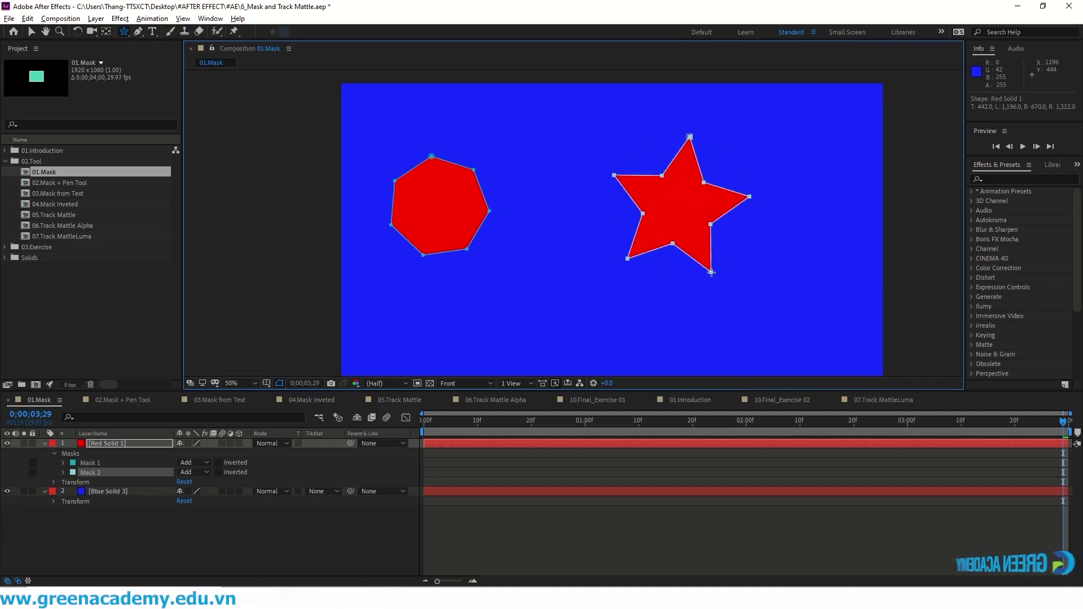
key("Up")
key("Up")
key("Up")
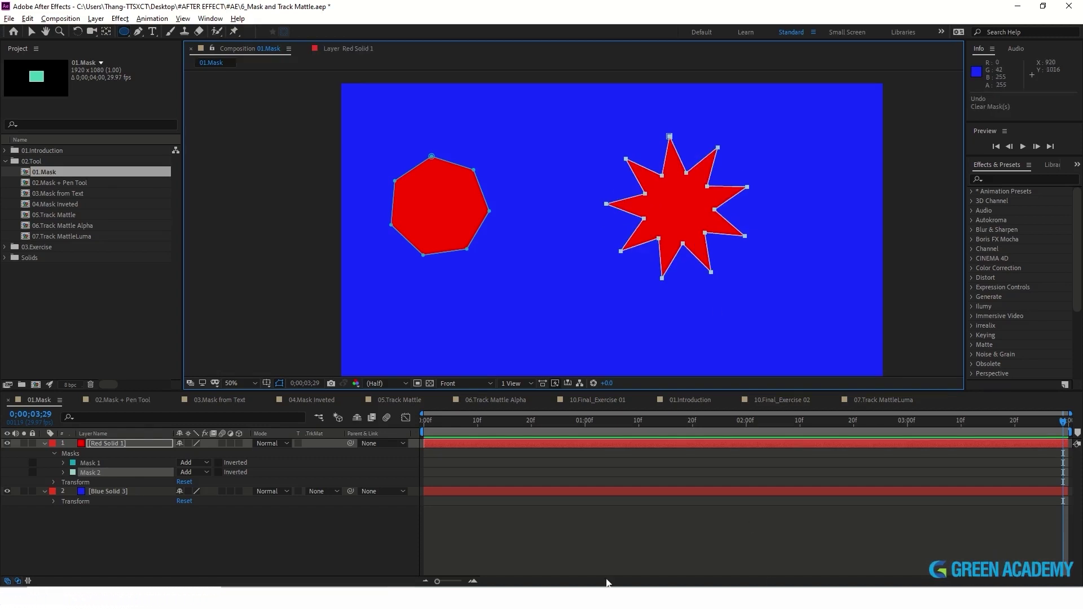
key("Delete")
Step: Delete the heptagon mask and draw an ellipse mask fitted to the full Red Solid 1 layer
left_click(88, 463)
key("Delete")
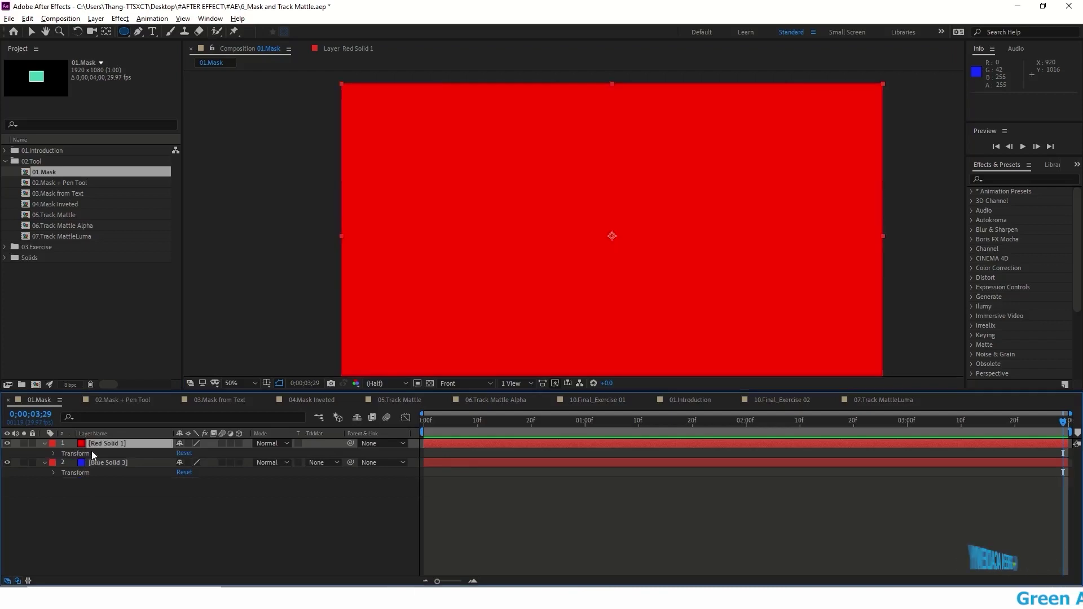
left_click_drag(411, 156, 850, 318)
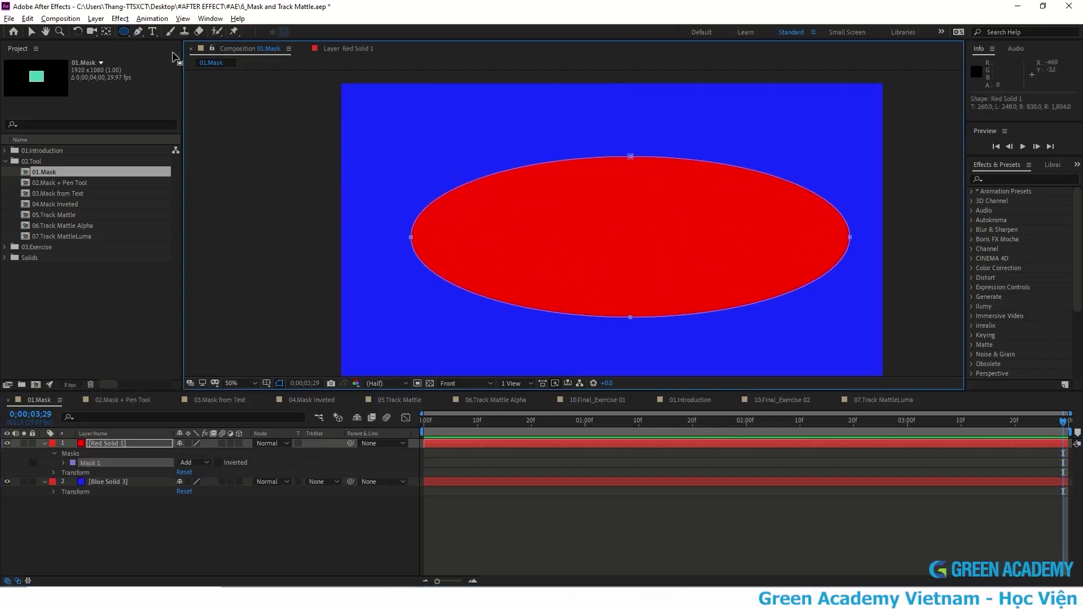
double_click(124, 32)
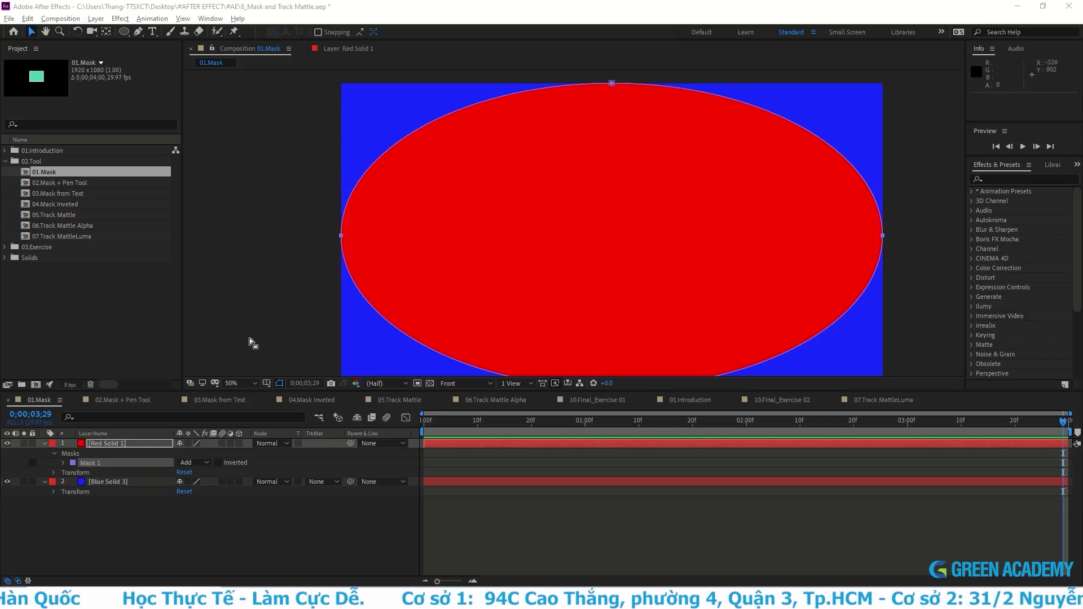
left_click(44, 445)
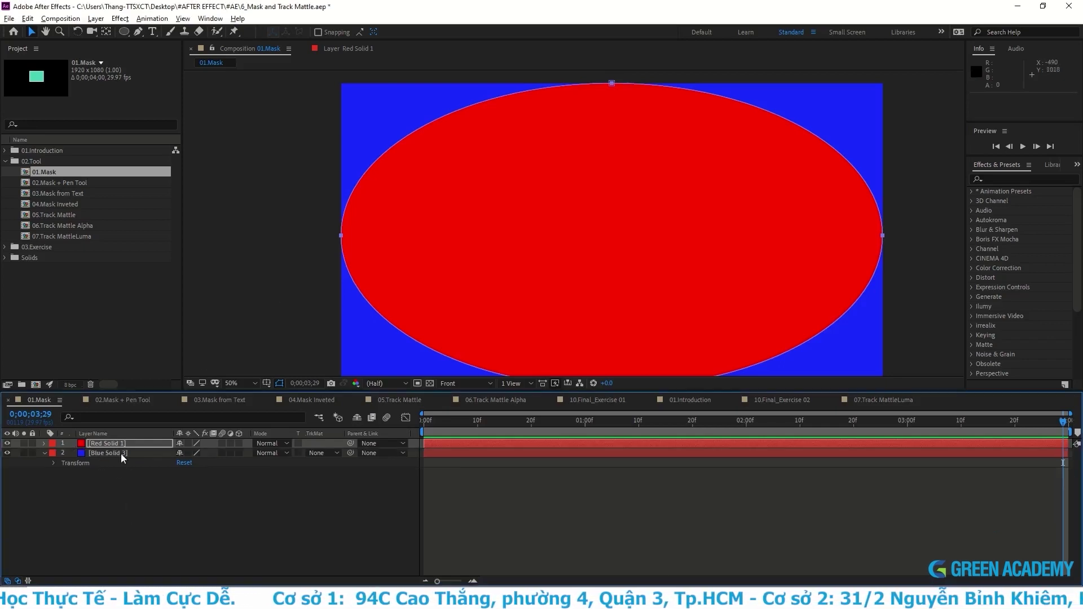
left_click(135, 485)
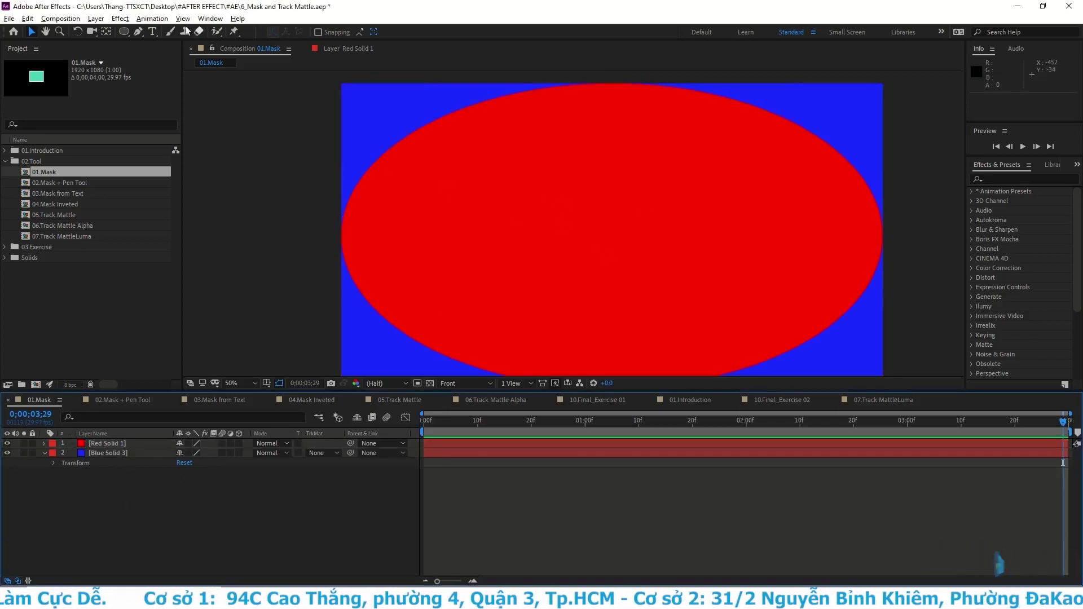
Step: Draw a teal ellipse shape layer, then remove it and delete Shape Layer 1
left_click(123, 32)
left_click_drag(425, 180, 831, 305)
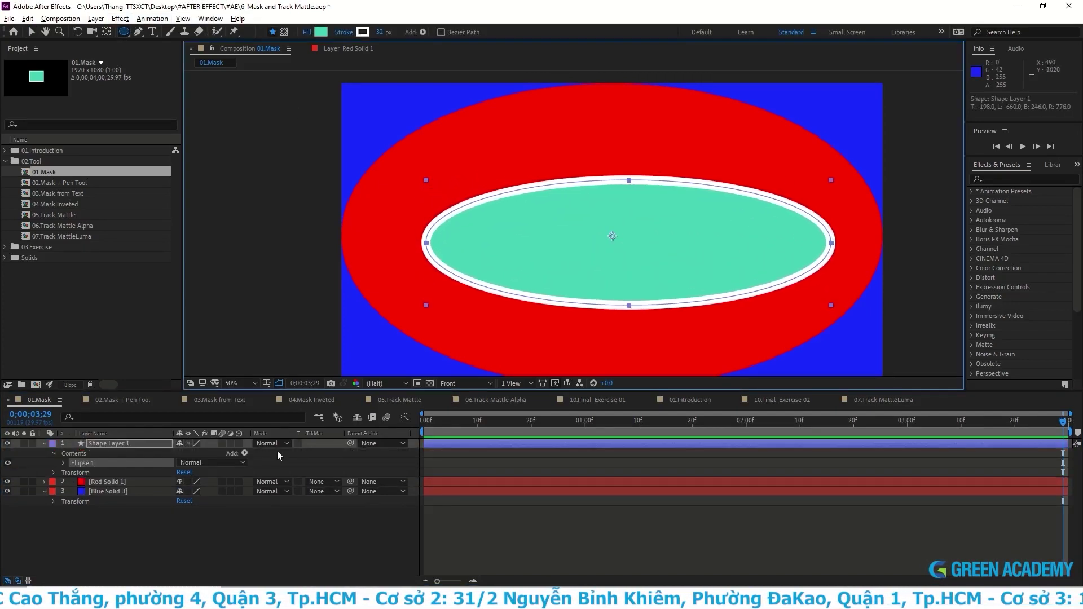
left_click(43, 444)
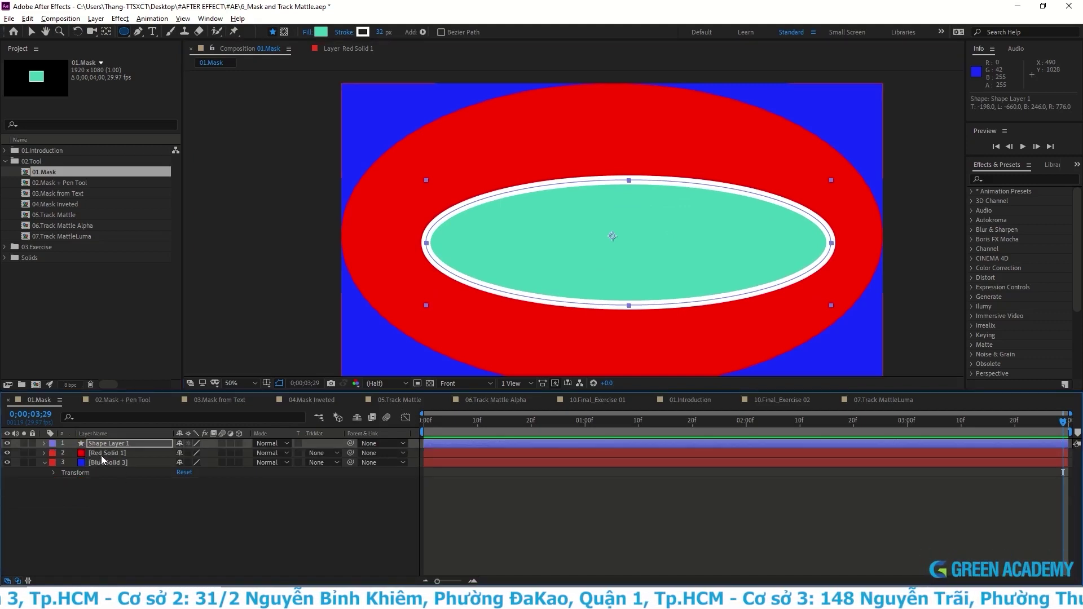
key("ctrl+z")
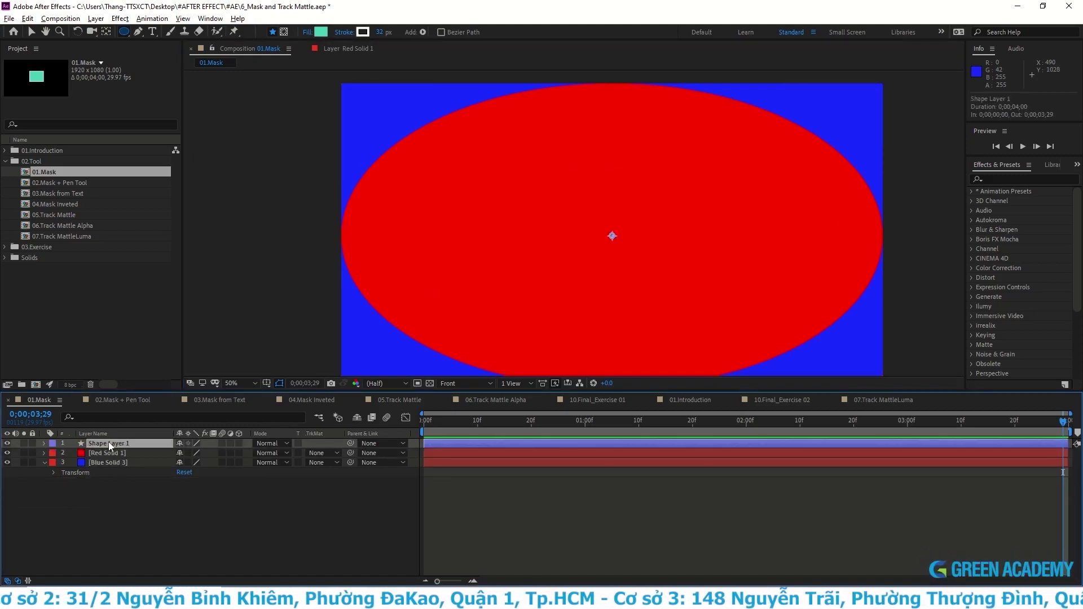
key("Delete")
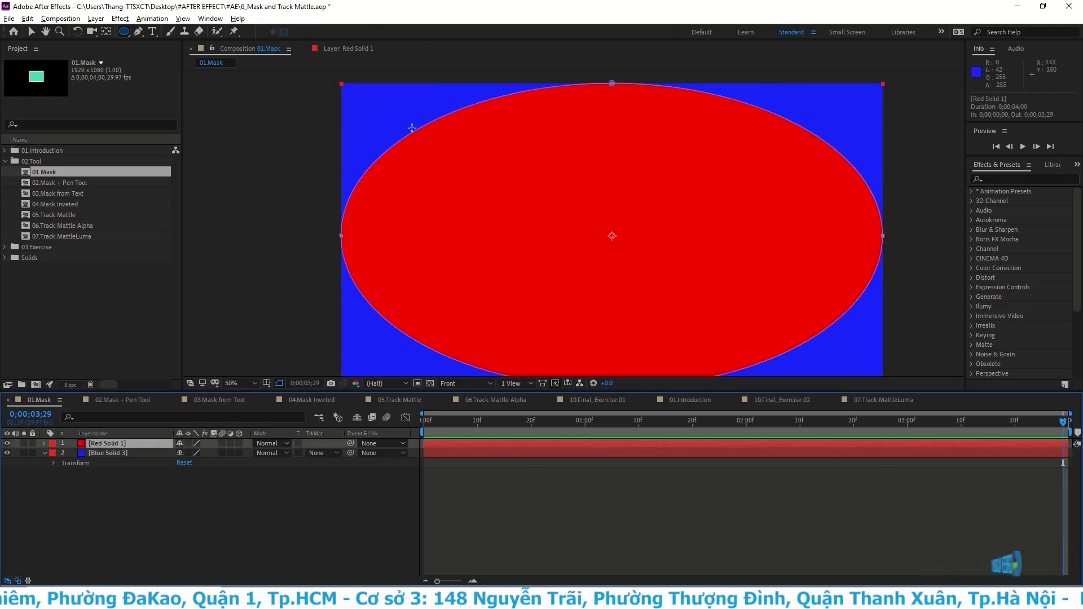
Step: Clear the red solid's masks and draw a wide ellipse mask across the middle
left_click_drag(375, 115, 451, 171)
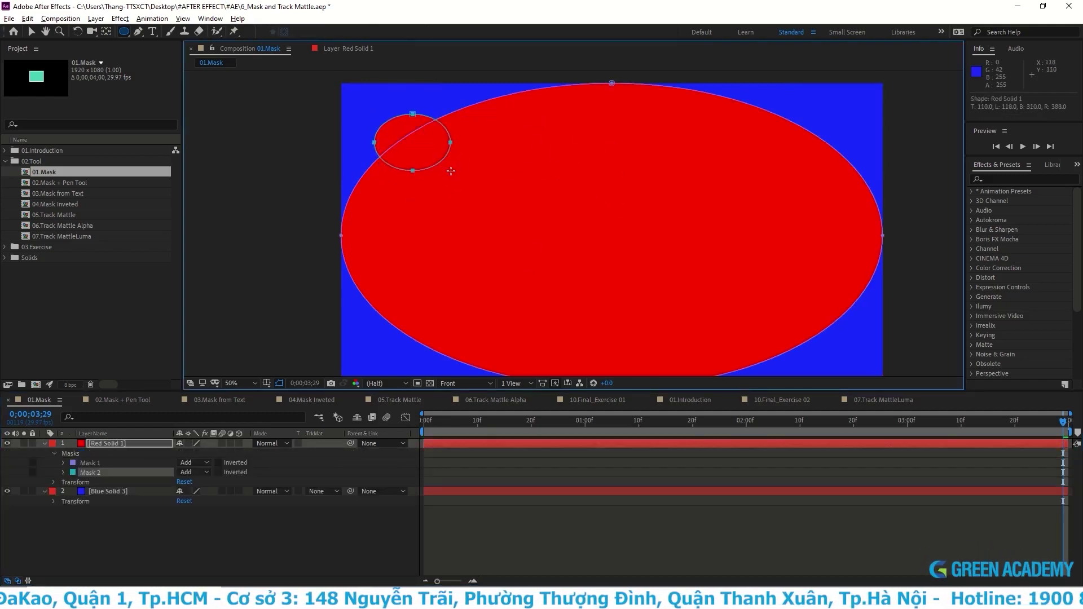
key("Delete")
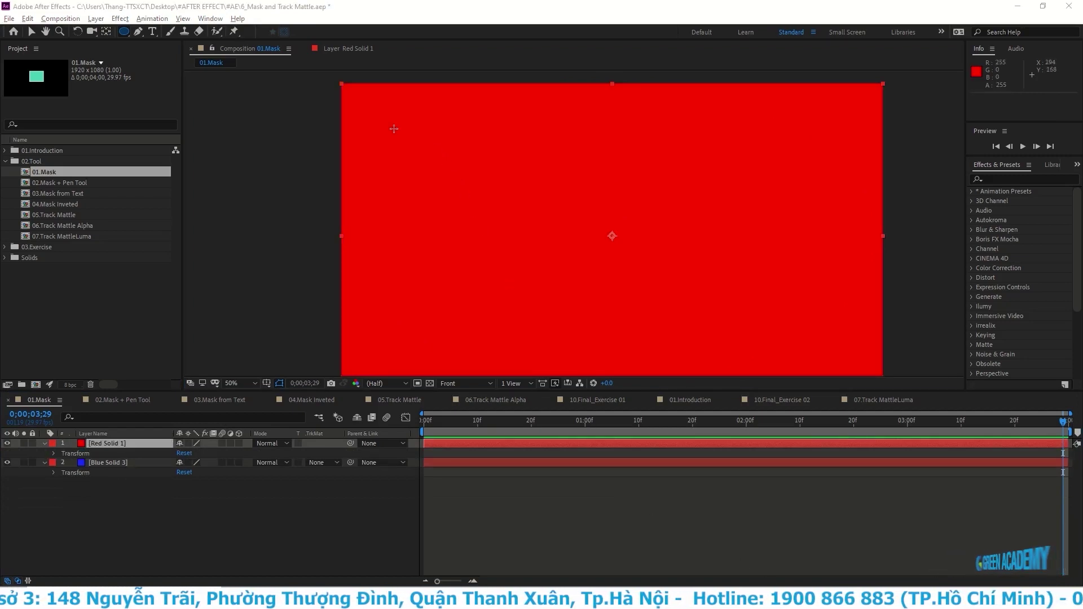
left_click_drag(389, 125, 841, 265)
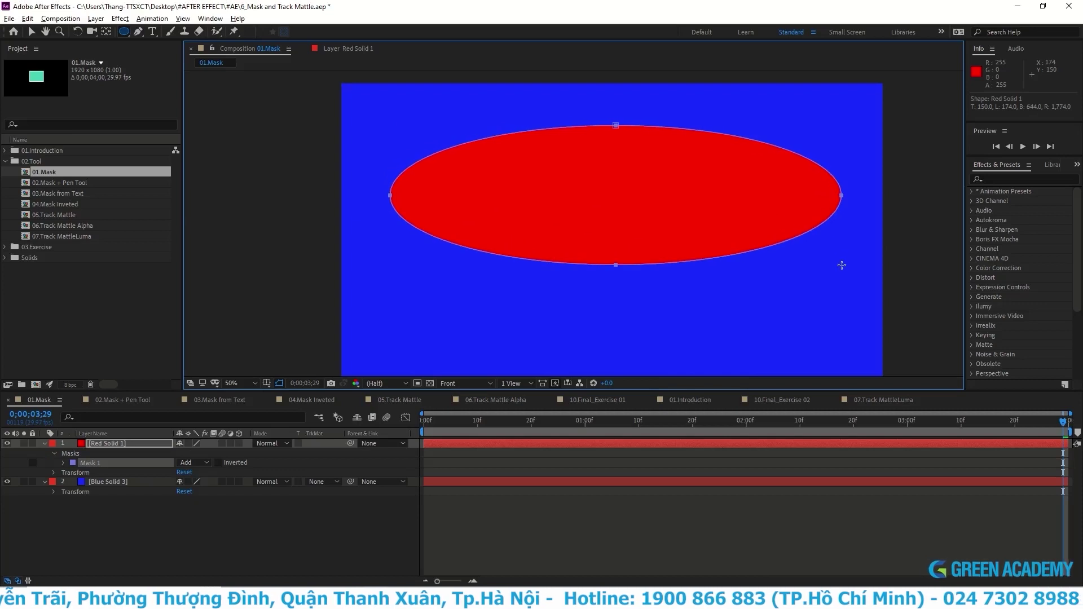
Step: Toggle Mask 1's Inverted option on and off, leaving it uninverted
left_click(220, 462)
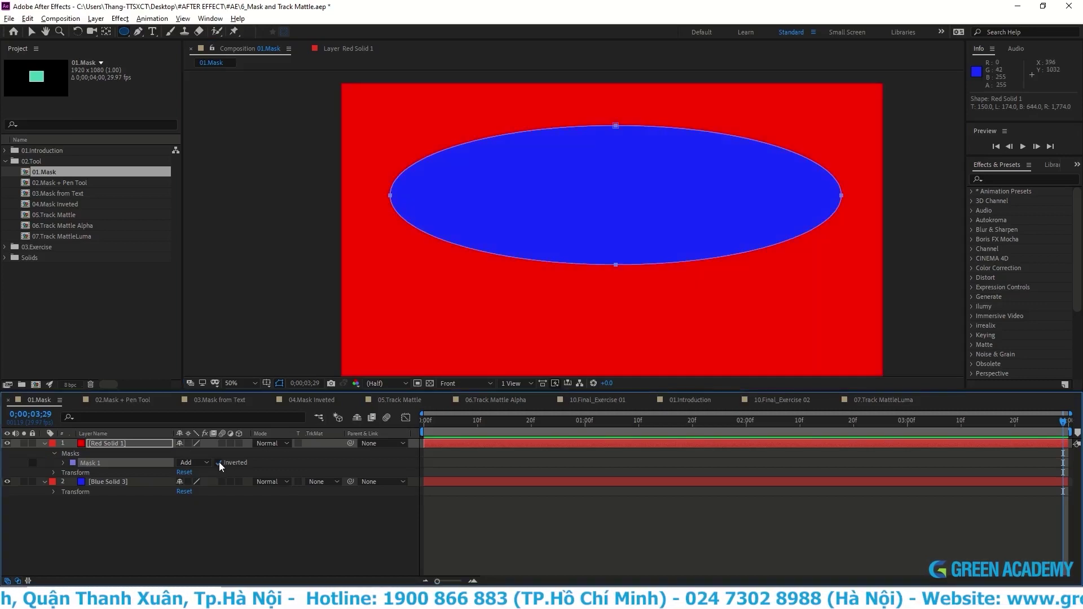
left_click(218, 462)
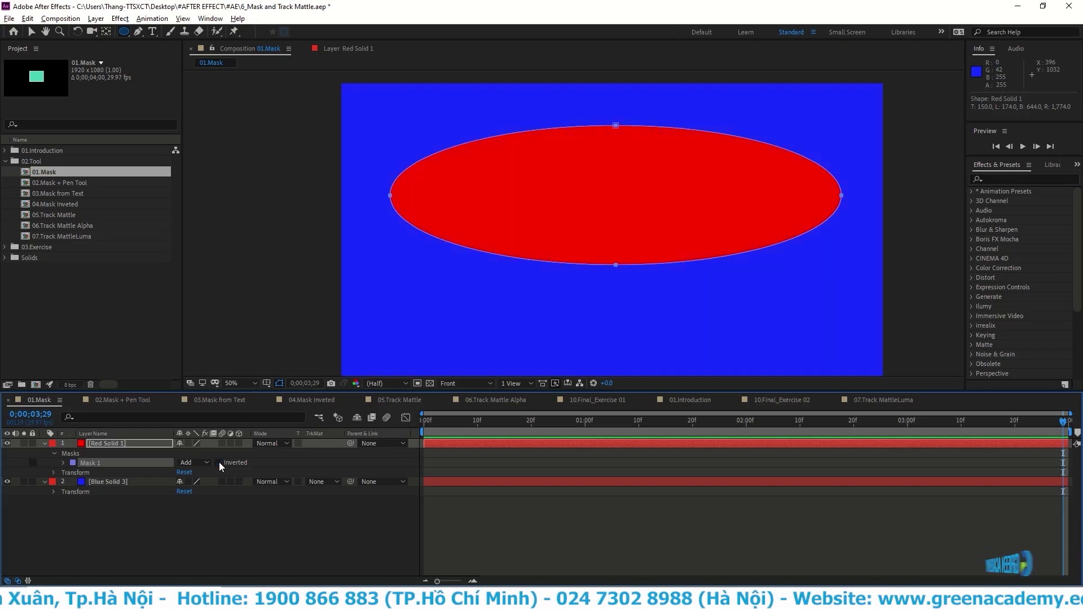
left_click(219, 462)
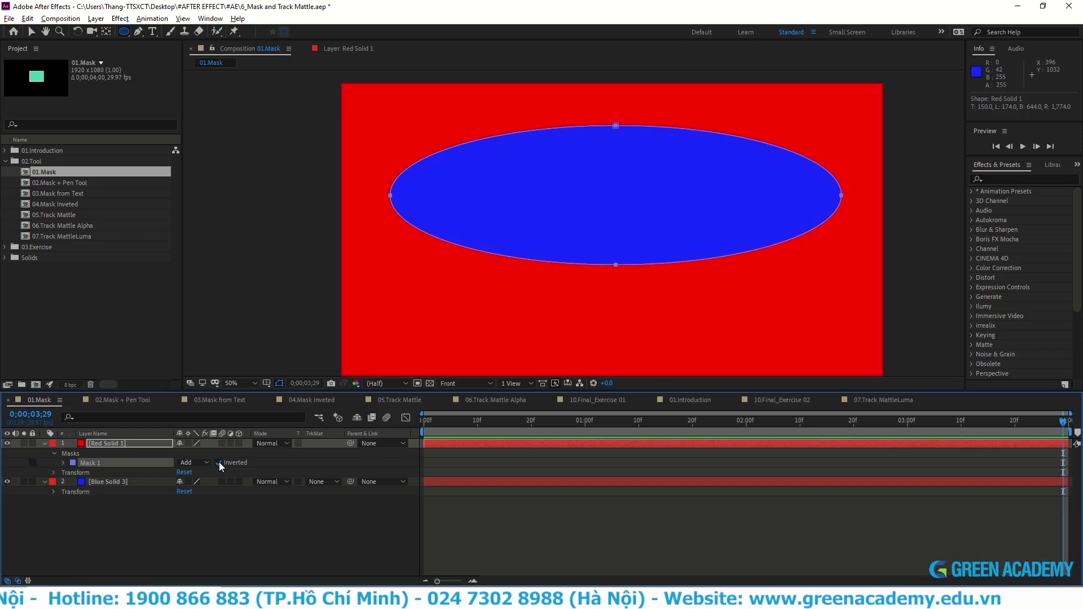
left_click(219, 462)
Step: Set Mask 1's mode to None and back to Add, then draw an overlapping second ellipse mask
left_click(206, 462)
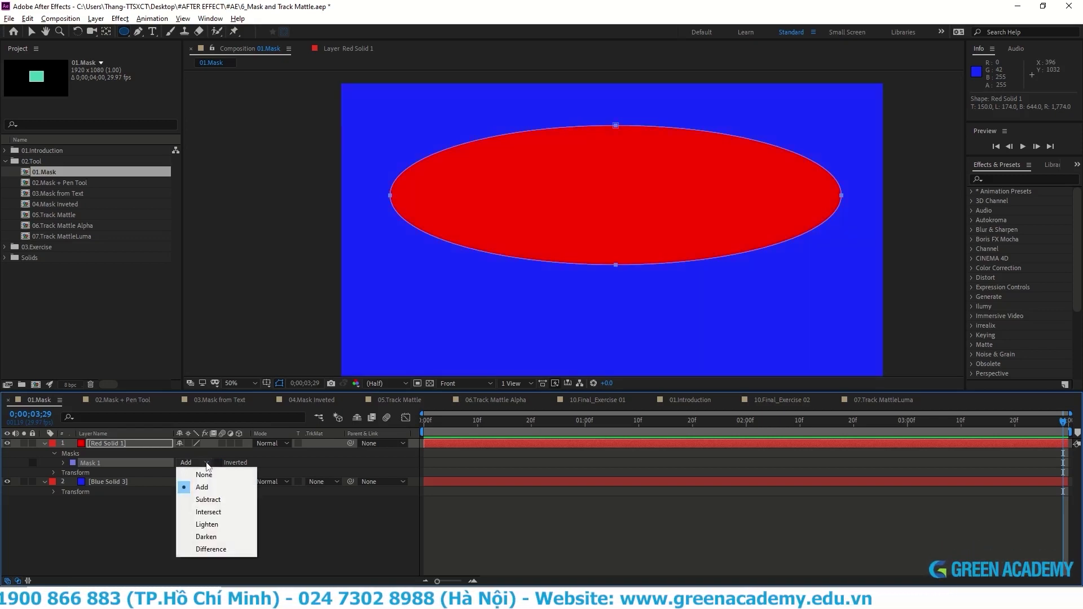
left_click(203, 476)
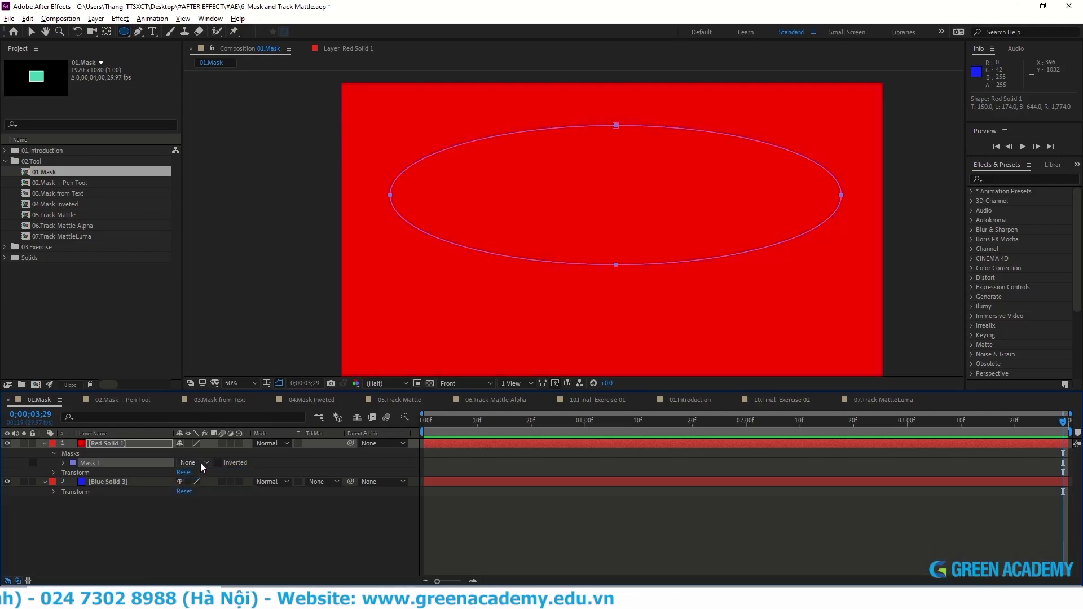
left_click(201, 463)
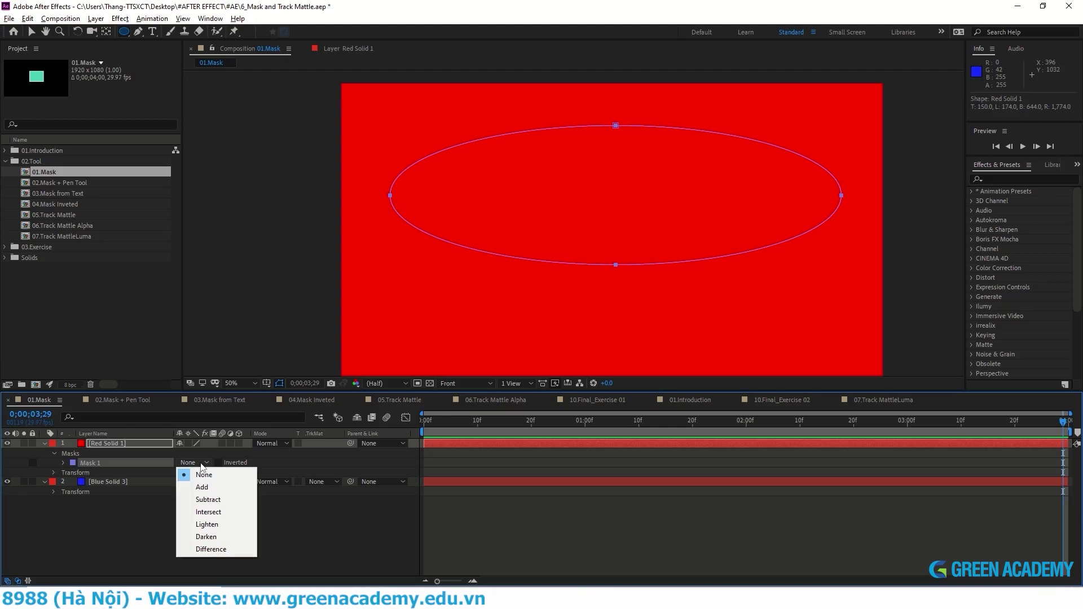
left_click(202, 487)
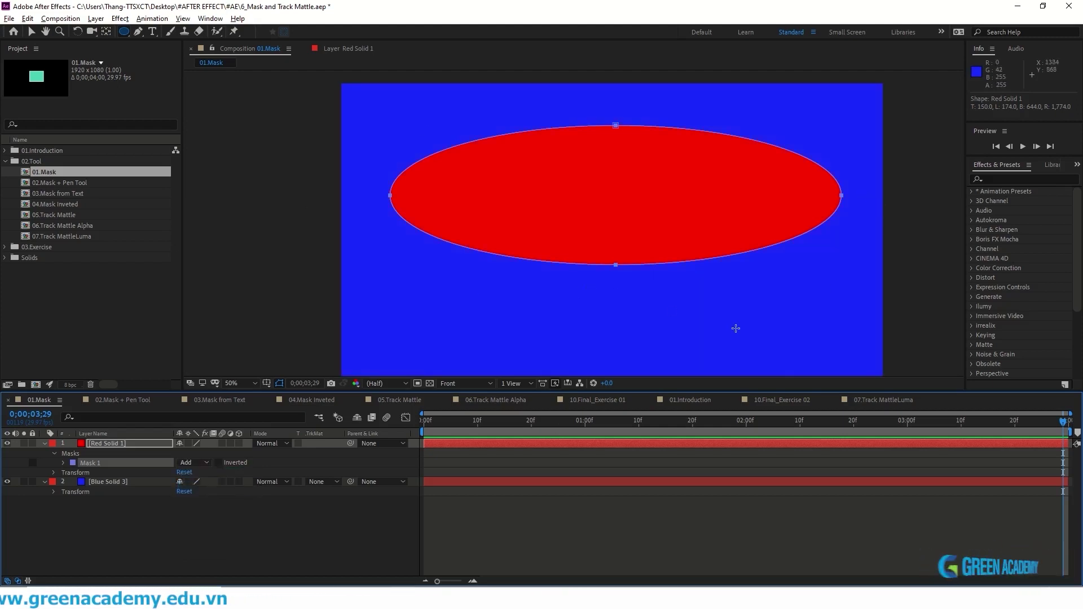
mouse_move(799, 340)
left_mouse_down()
mouse_move(419, 219)
mouse_move(423, 193)
left_mouse_up()
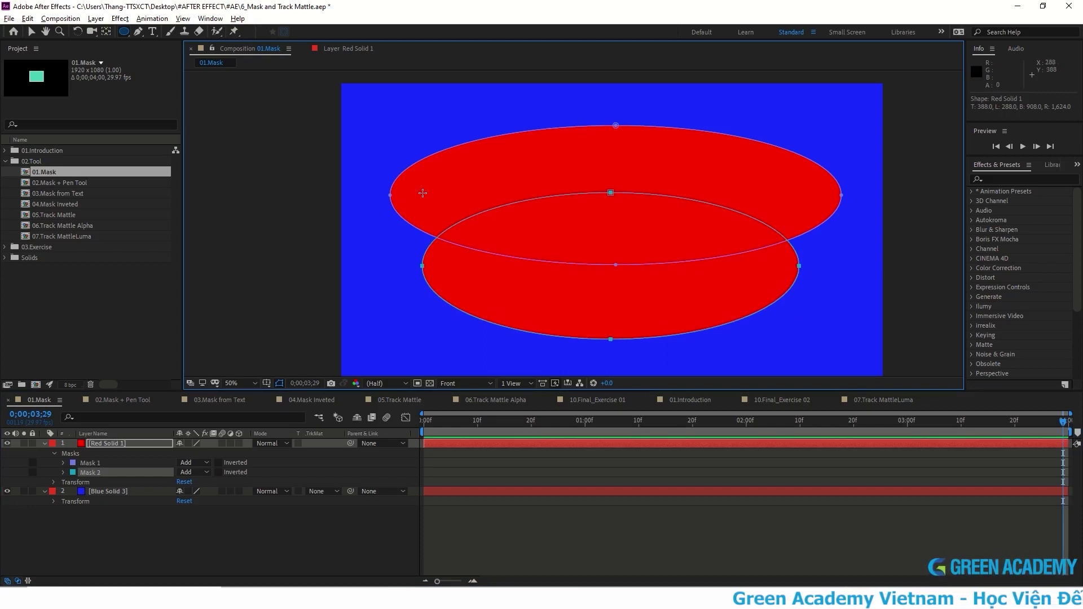
Step: Set Mask 2's mode to Subtract, then Intersect, to compare the ellipse overlap
left_click(97, 467, "shift")
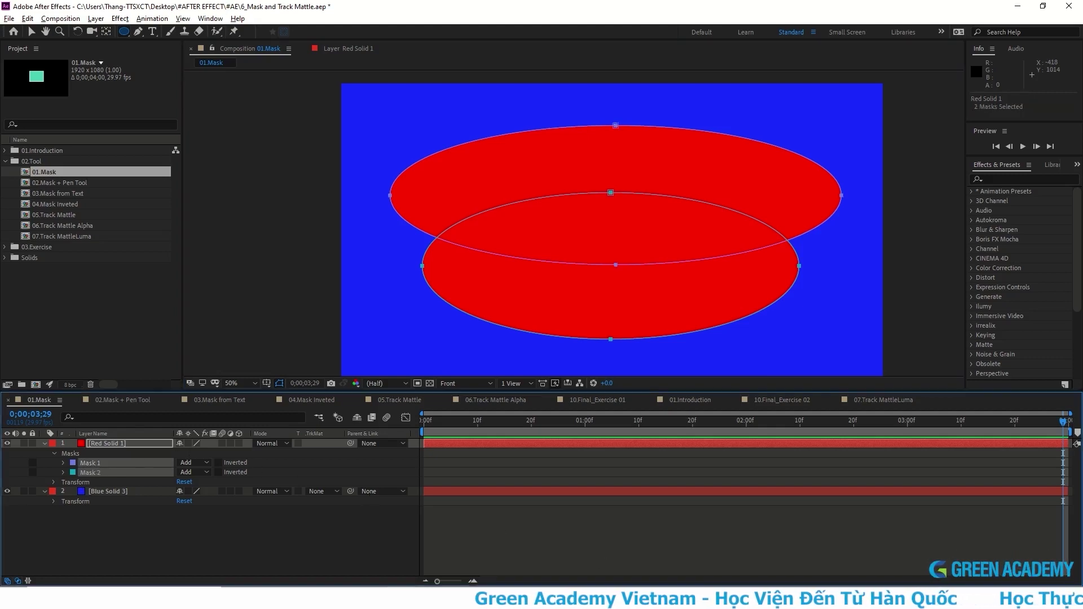
key("ctrl+z")
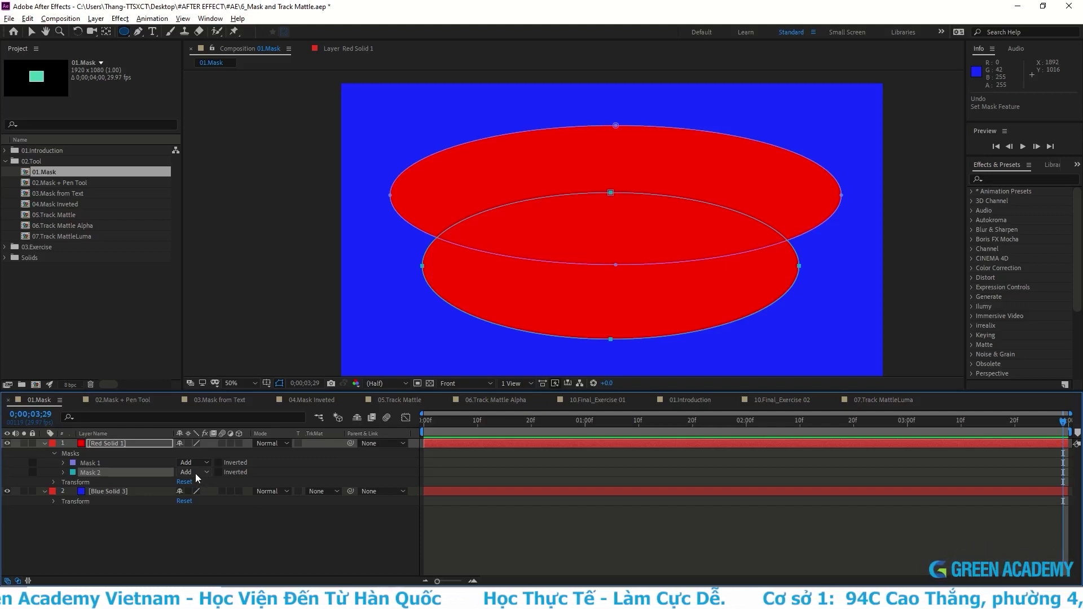
left_click(195, 473)
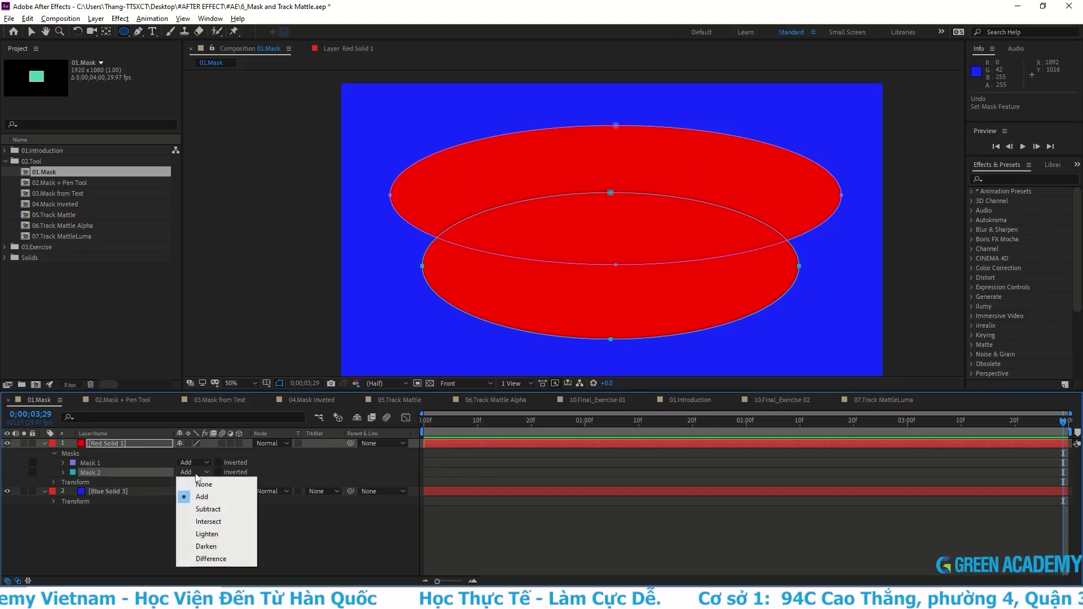
left_click(205, 509)
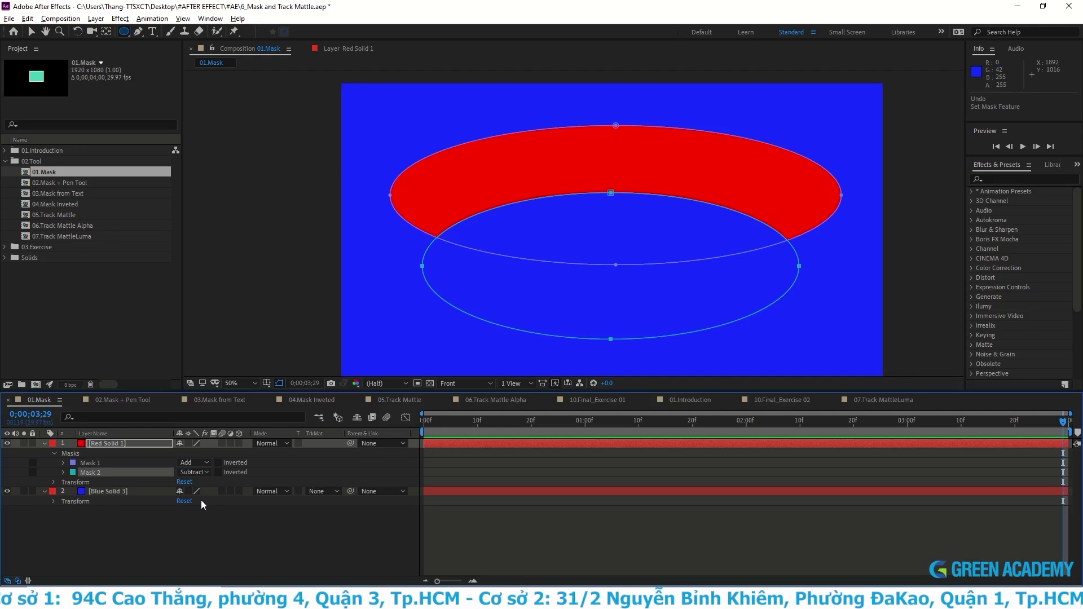
left_click(195, 473)
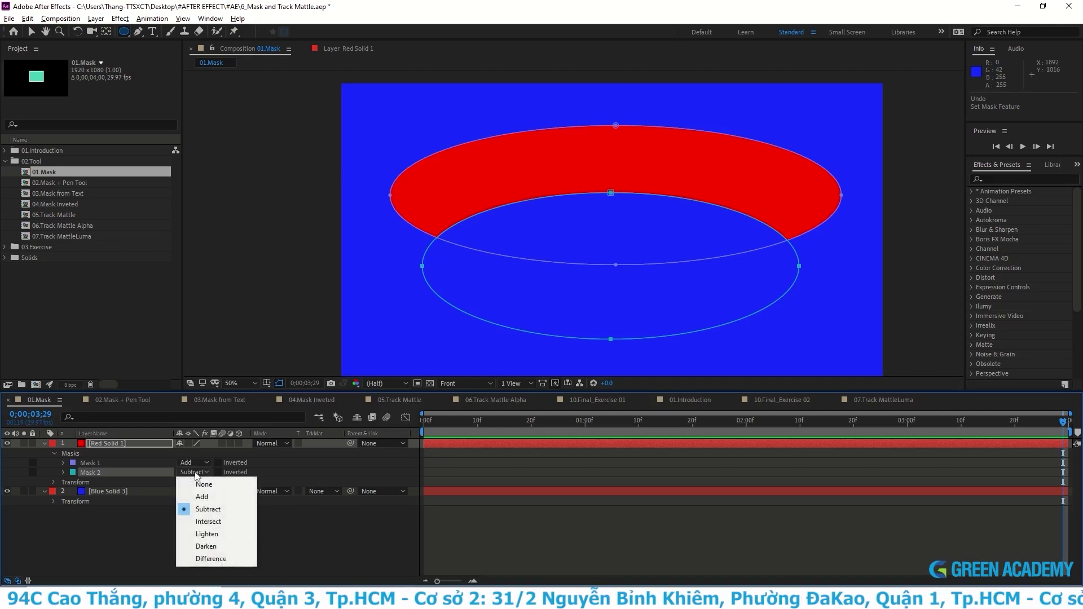
left_click(204, 523)
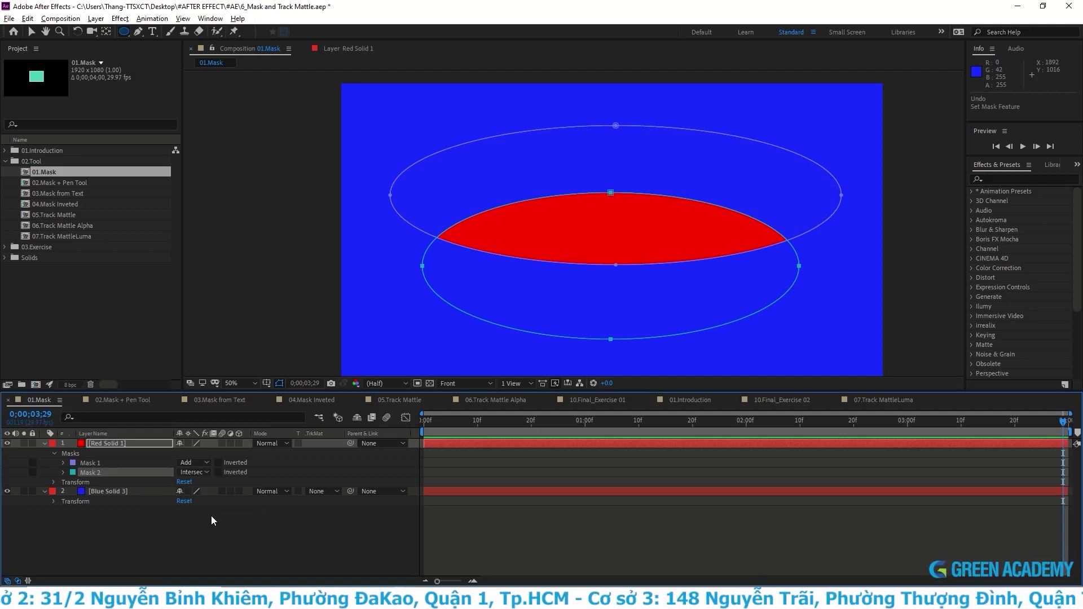
Step: Try Mask 2 modes Lighten, Darken and Difference, then delete both ellipse masks
left_click(193, 472)
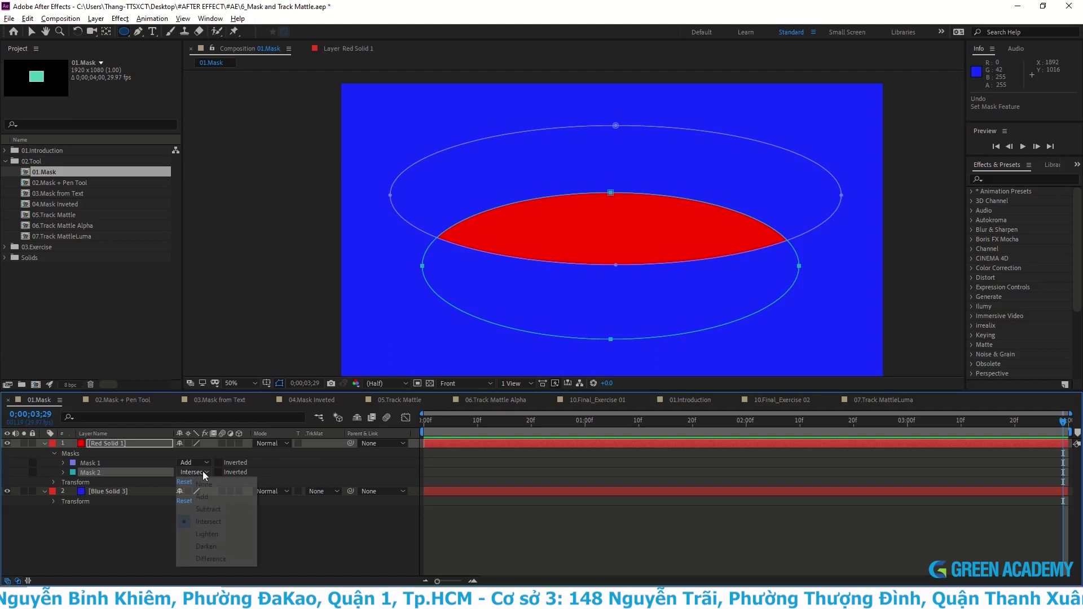
left_click(208, 536)
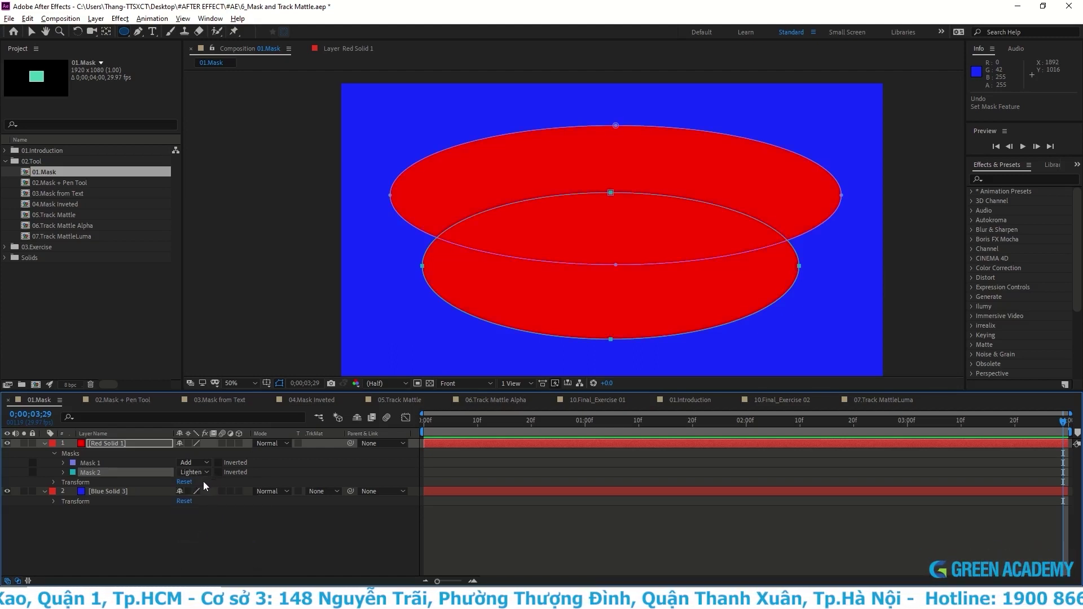
left_click(207, 472)
left_click(208, 546)
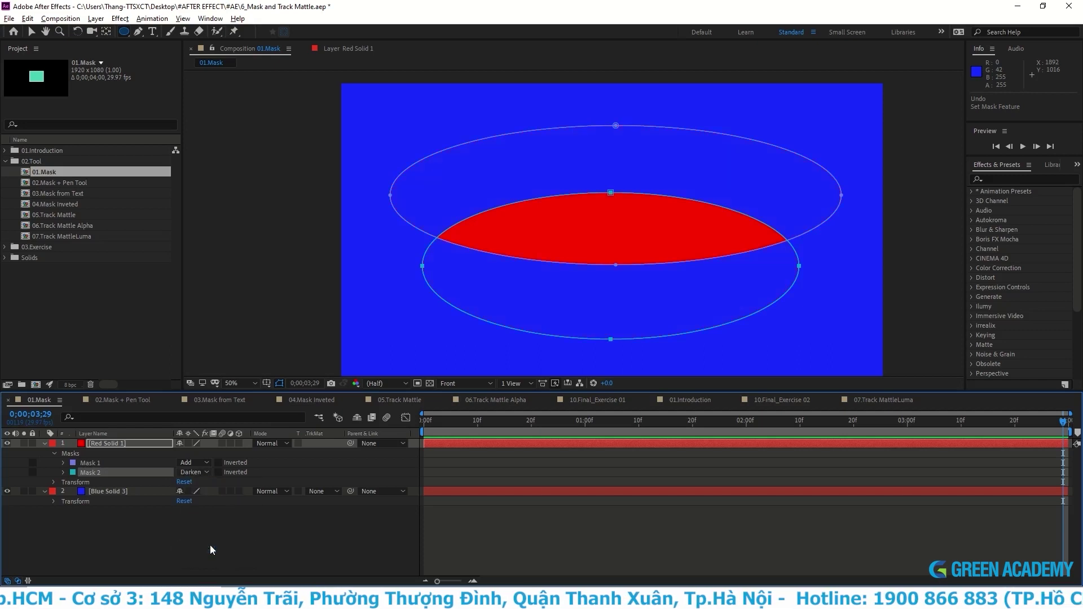
left_click(206, 475)
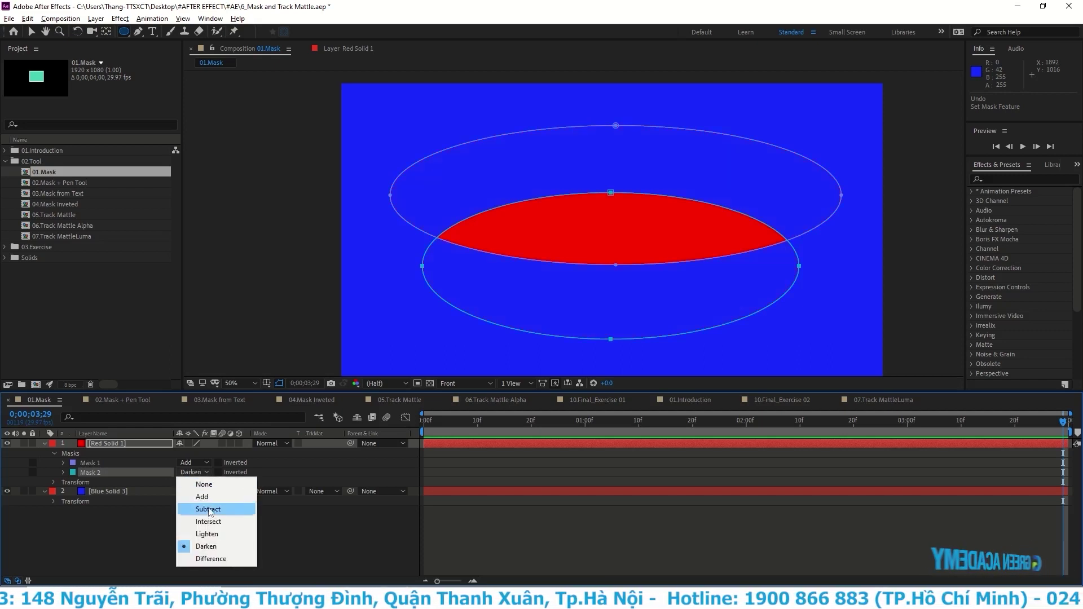
left_click(210, 558)
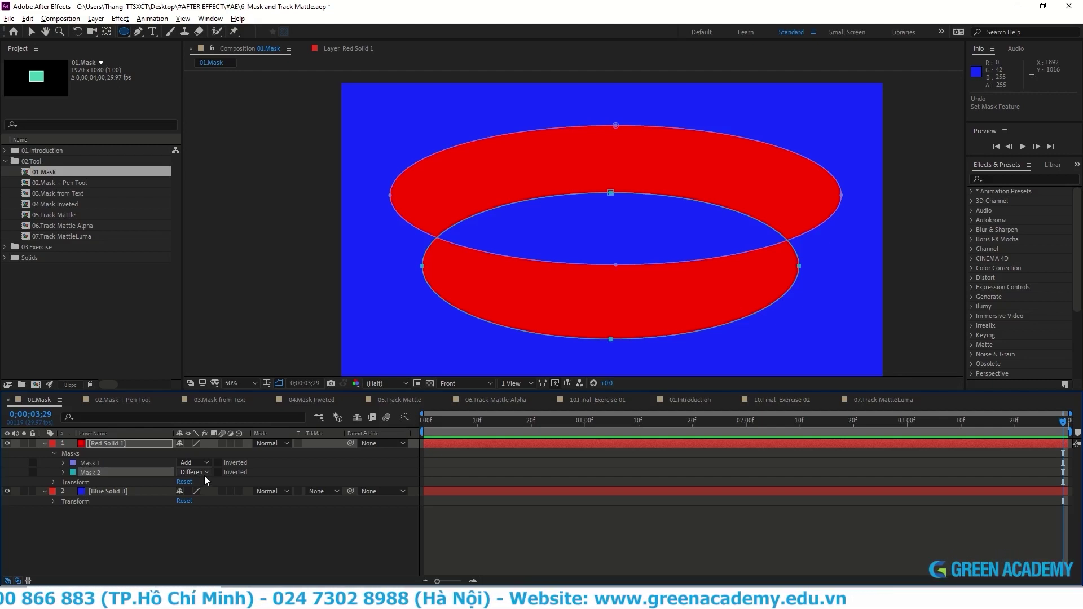
key("Delete")
left_click_drag(124, 31, 155, 33)
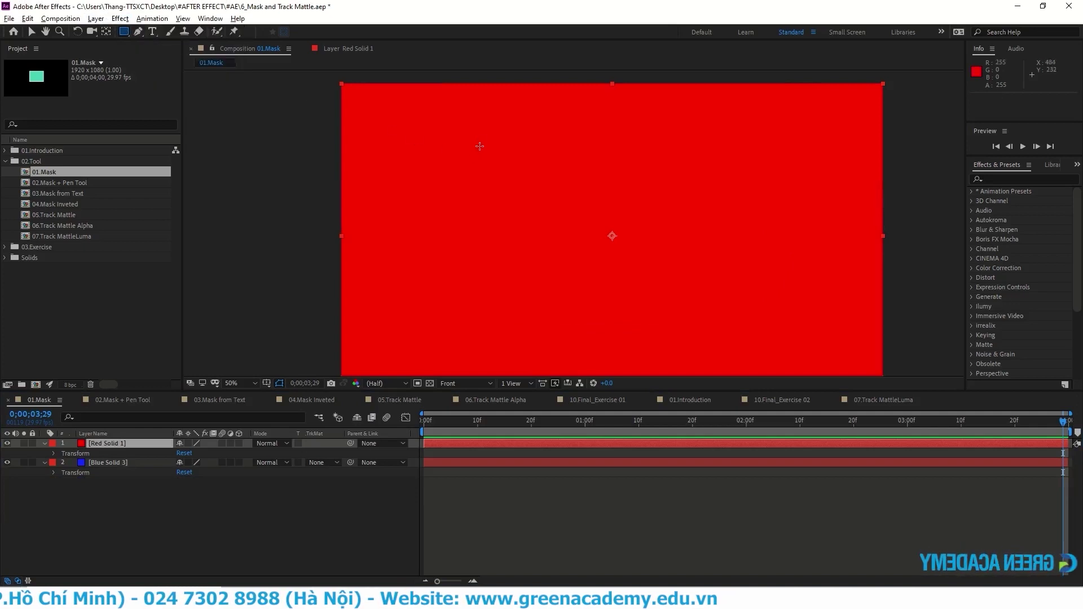
Step: Draw a rectangle mask in the frame centre and reveal its properties
left_click_drag(464, 160, 768, 268)
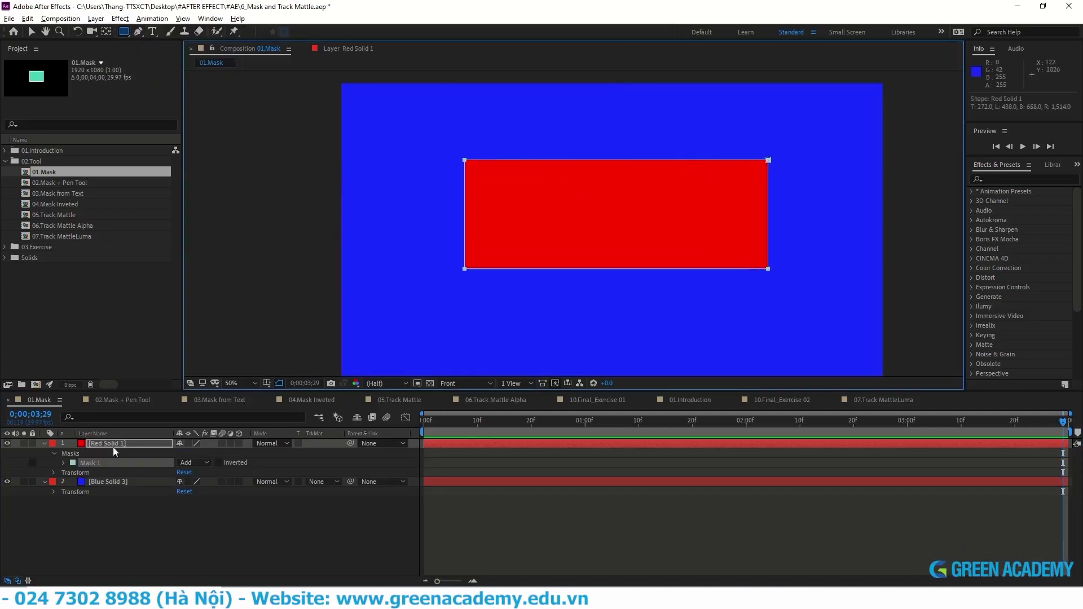
left_click(62, 463)
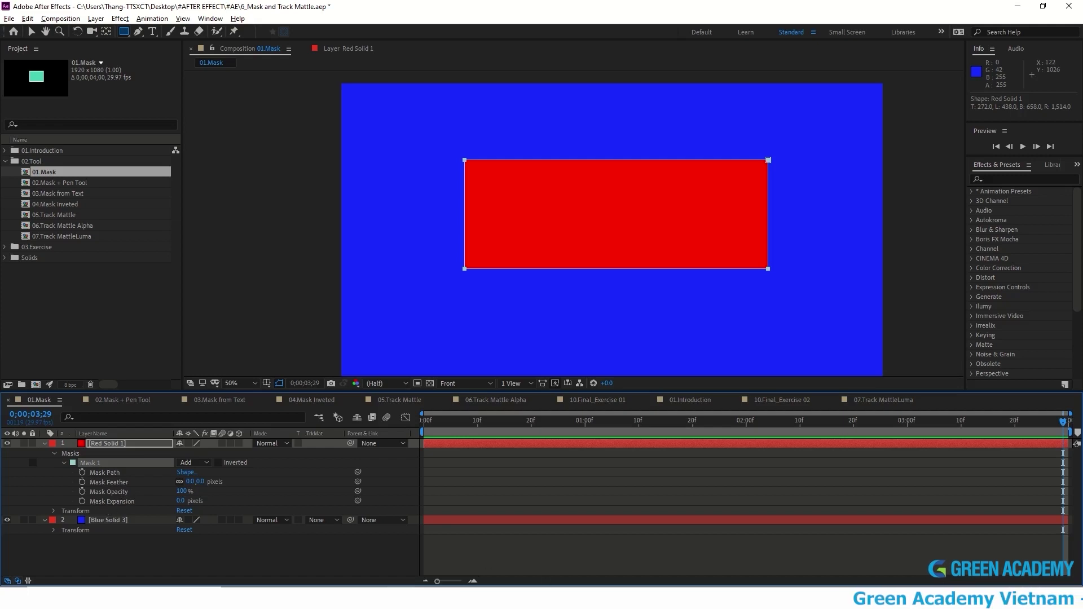
key("ctrl+z")
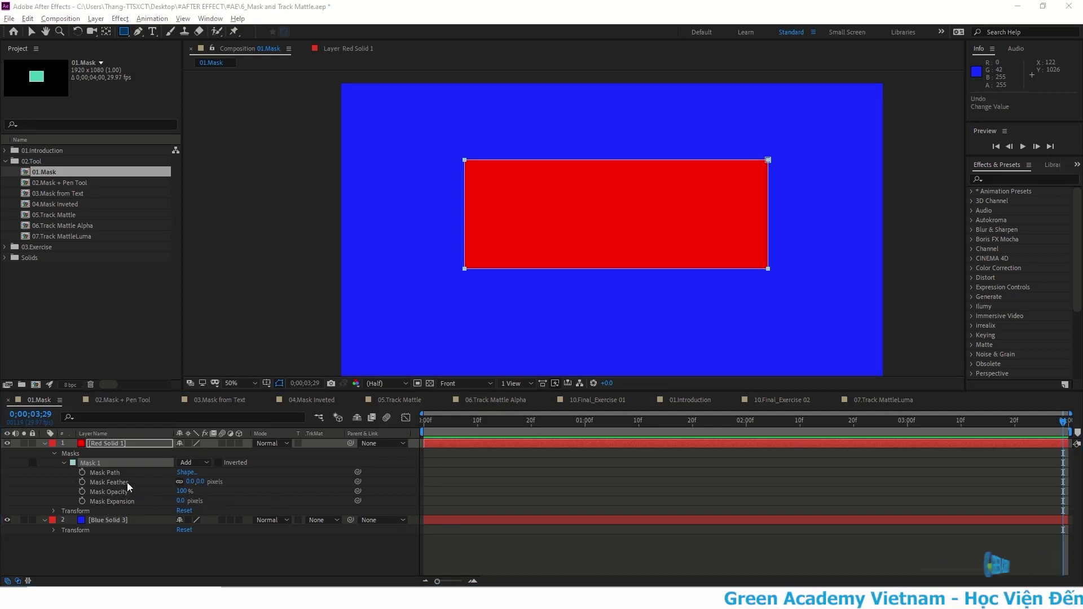
Step: Experiment with unlinked Mask Feather values, then reset the feather to 0 for hard edges
left_click_drag(191, 482, 233, 484)
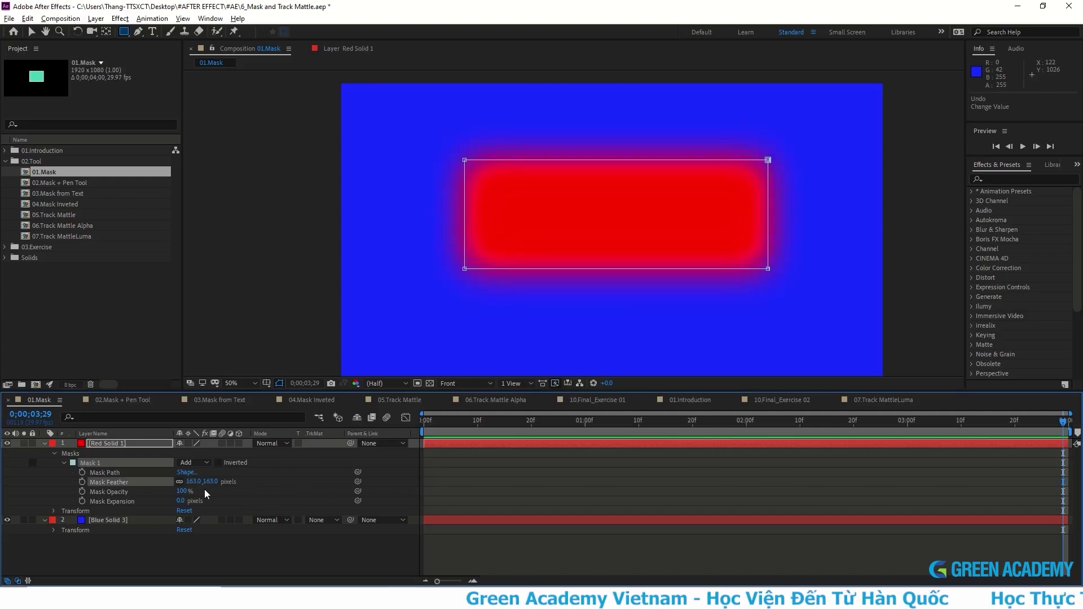
left_click(179, 481)
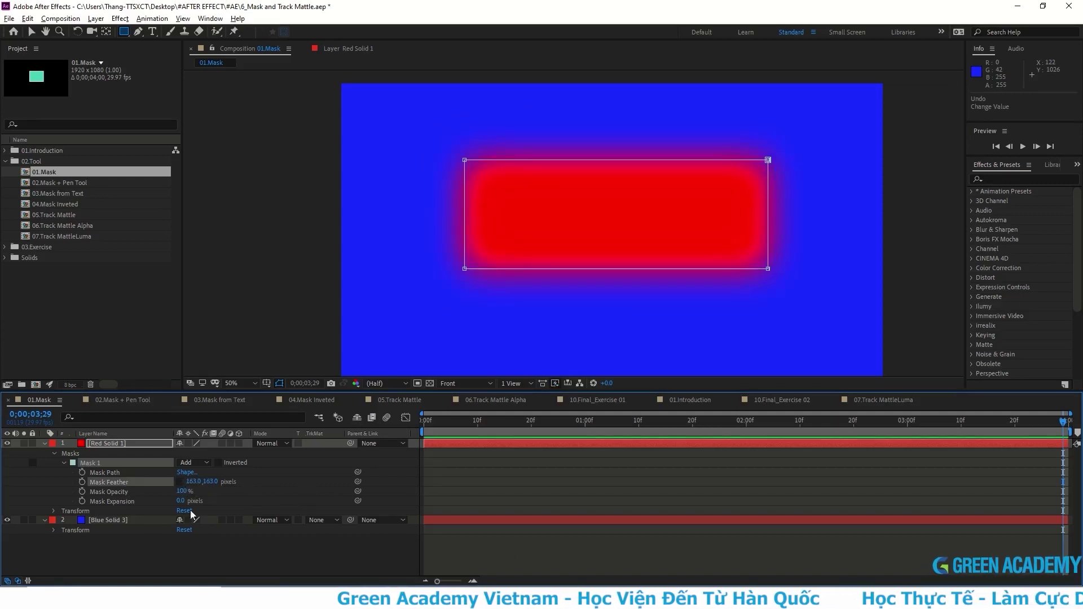
key("F2")
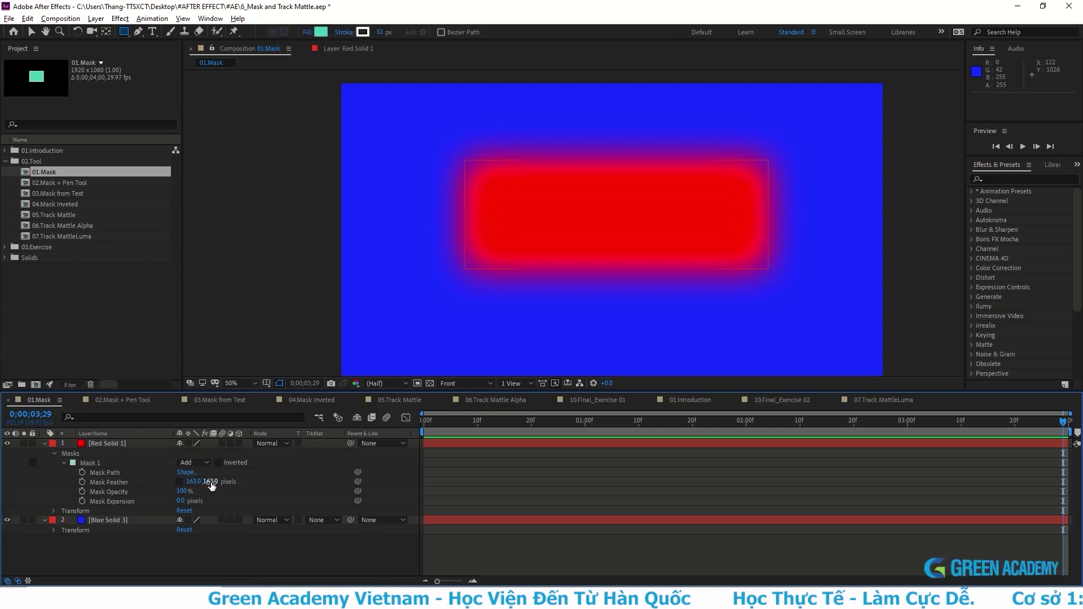
left_click_drag(211, 483, 278, 480)
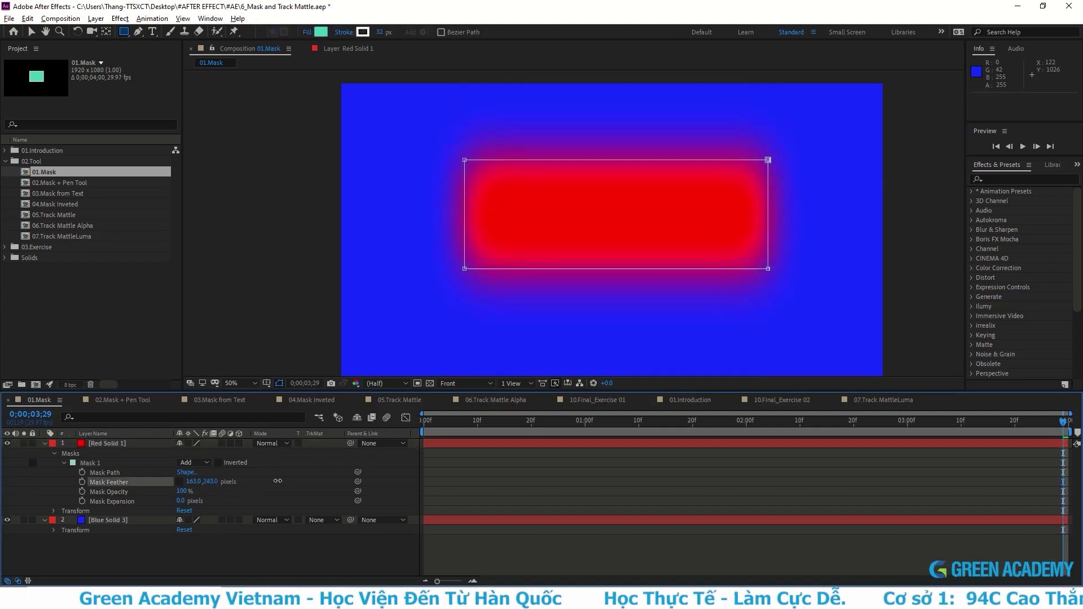
mouse_move(277, 481)
left_mouse_down()
mouse_move(195, 482)
mouse_move(491, 502)
mouse_move(182, 484)
left_mouse_up()
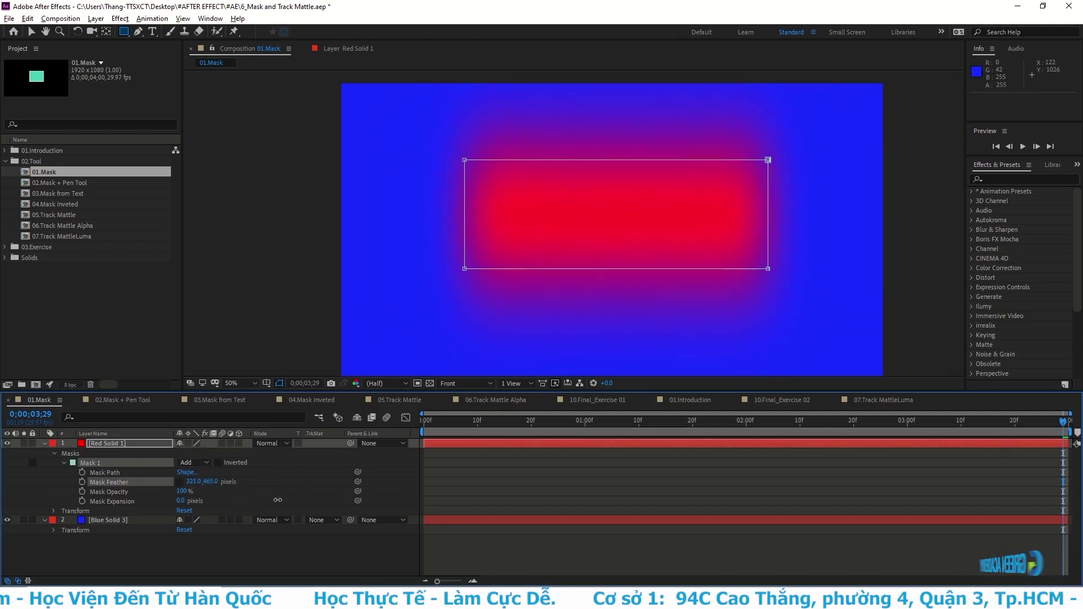
left_click(193, 481)
type("0")
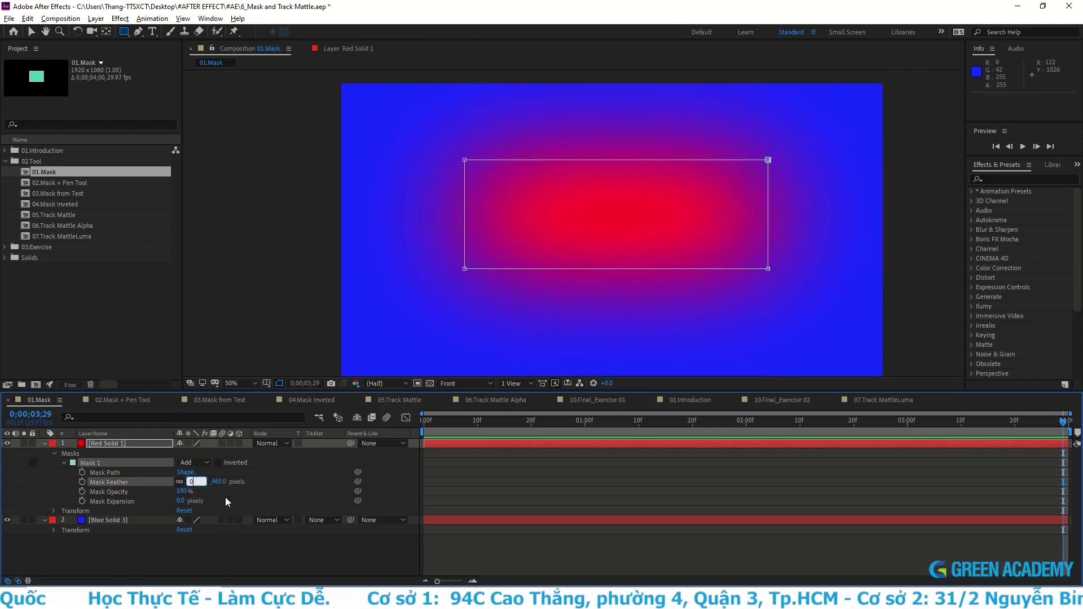
left_click(226, 498)
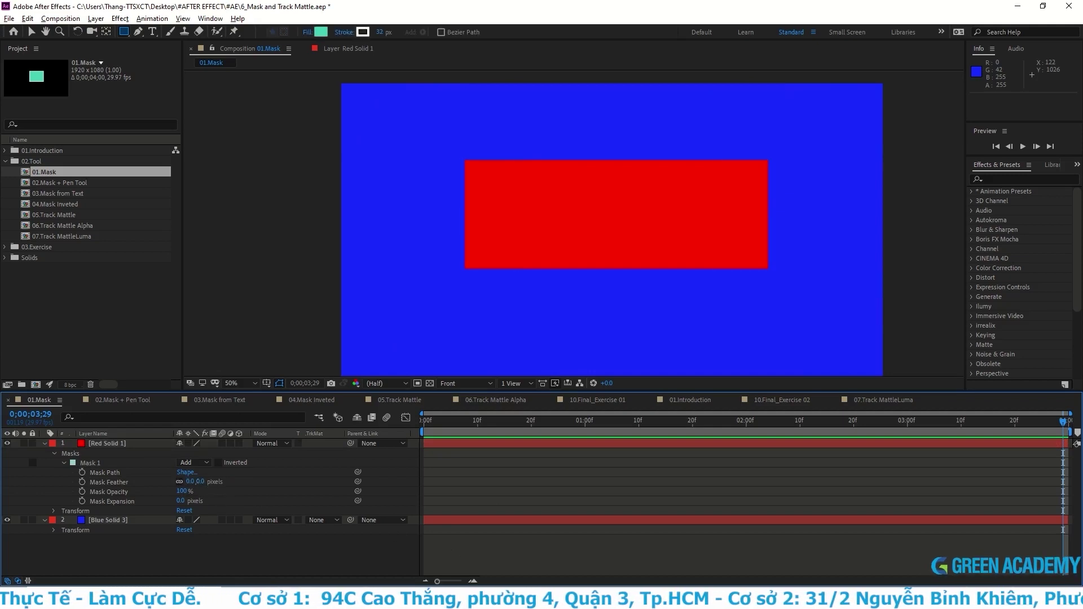
Step: Scrub Mask 1's opacity to fade the red, then try Mask Expansion from -199 to 609 pixels
left_click(102, 494)
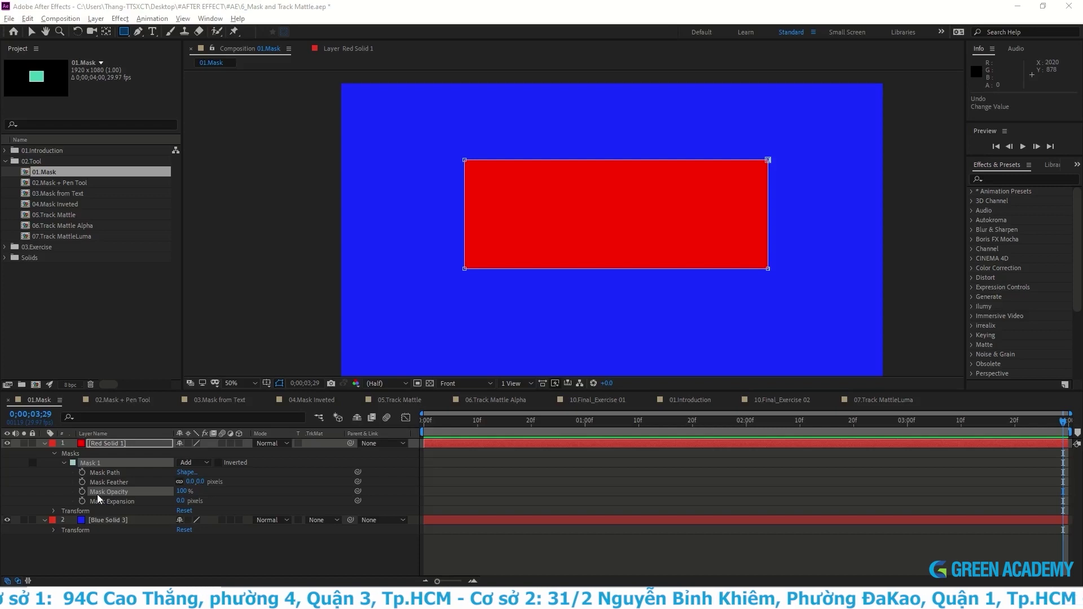
left_click_drag(185, 490, 194, 495)
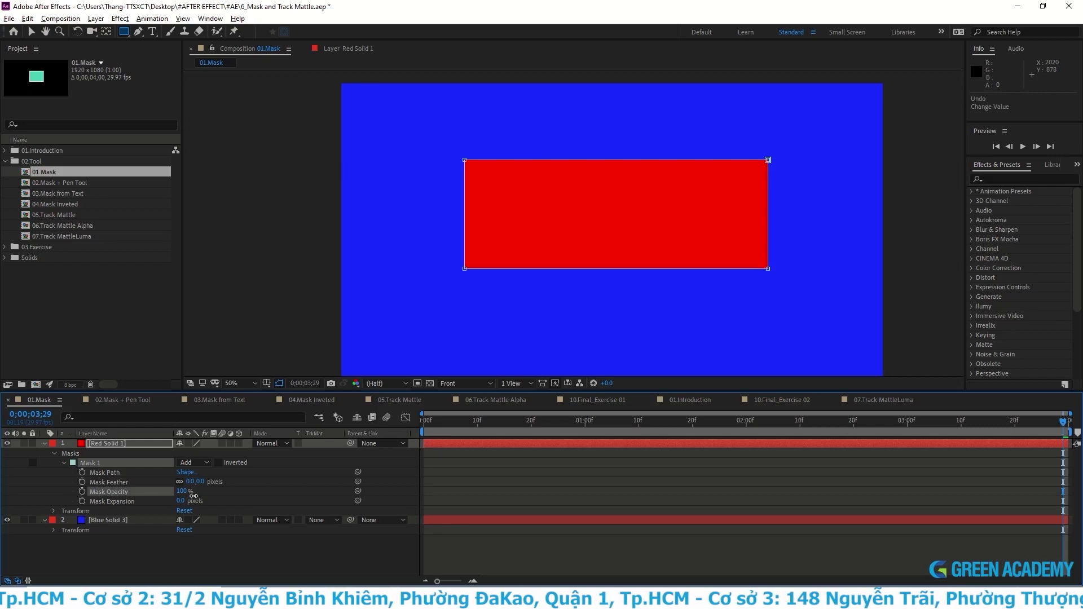
mouse_move(194, 496)
left_mouse_down()
mouse_move(159, 500)
mouse_move(326, 500)
left_mouse_up()
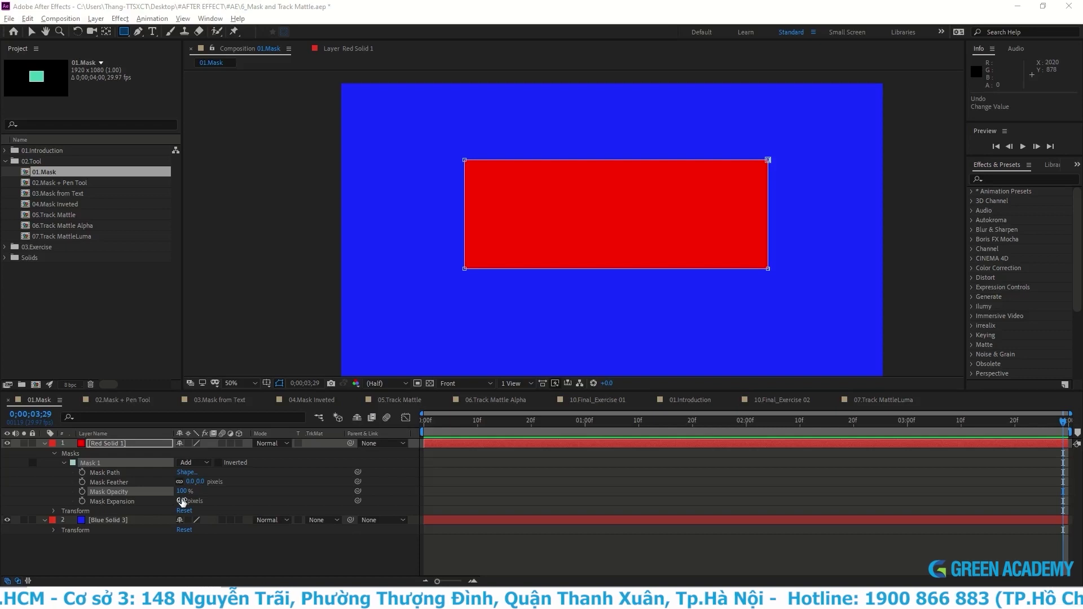
mouse_move(181, 502)
left_mouse_down()
mouse_move(323, 500)
mouse_move(182, 536)
mouse_move(349, 509)
mouse_move(122, 552)
mouse_move(572, 550)
mouse_move(253, 550)
left_mouse_up()
Step: Delete the old mask and draw a new rectangular mask on Red Solid 1
key("Delete")
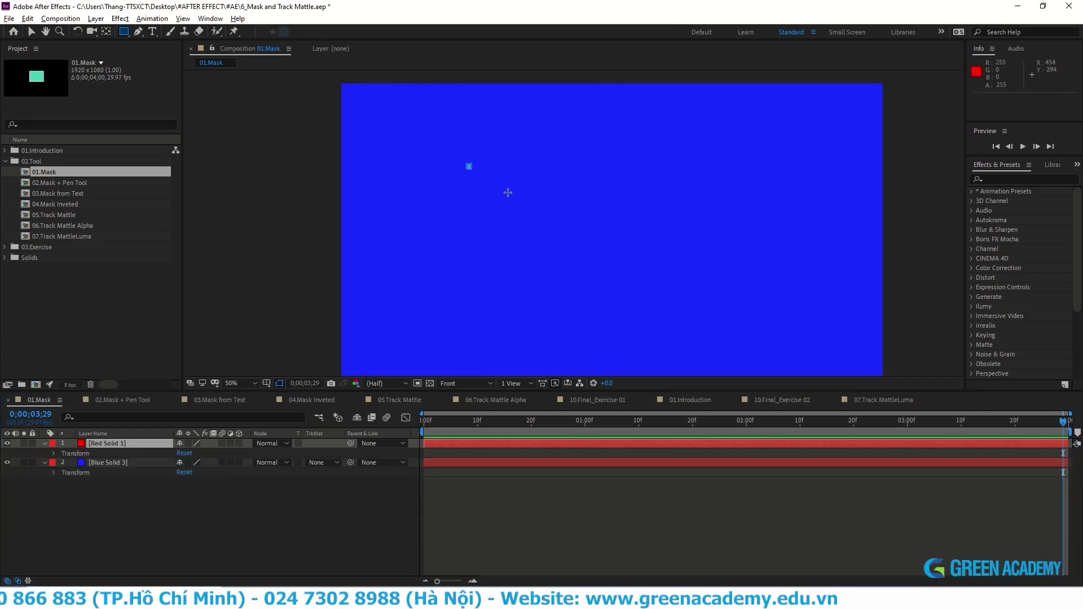
left_click_drag(469, 167, 765, 270)
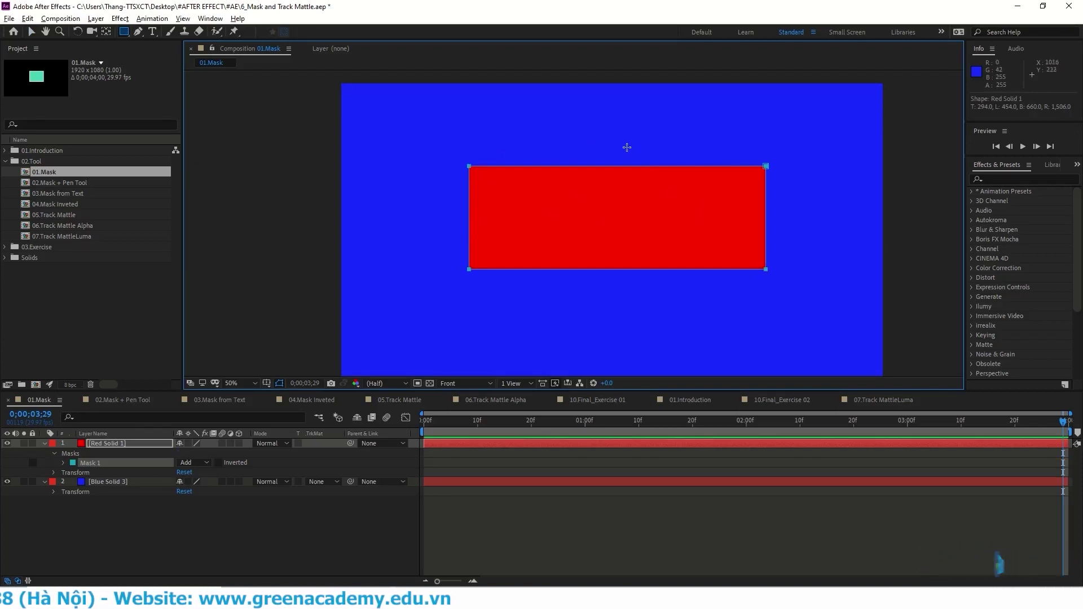
key("ctrl+z")
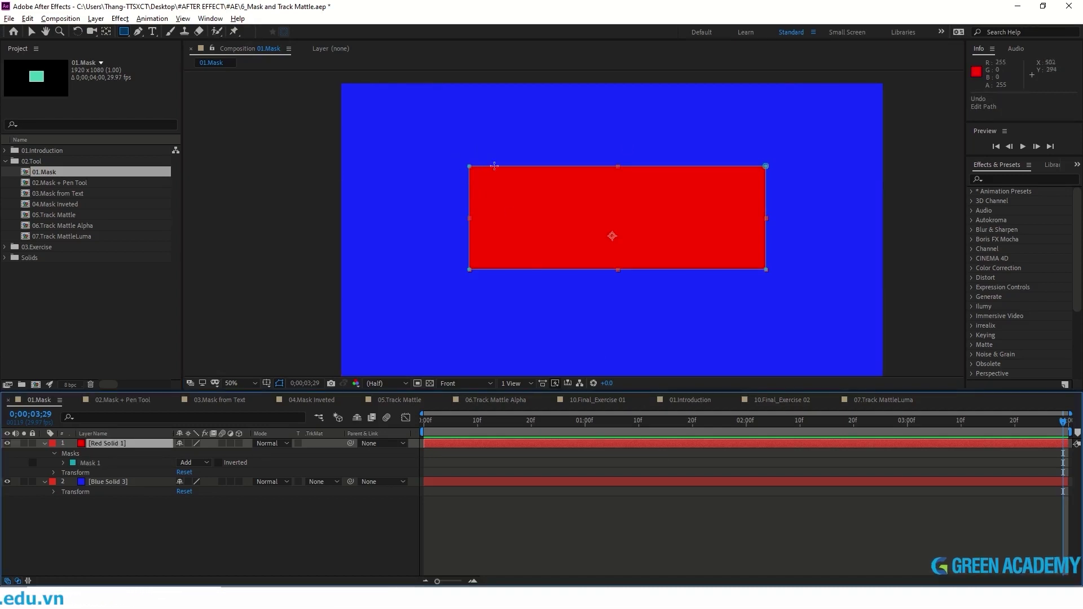
left_click(32, 31)
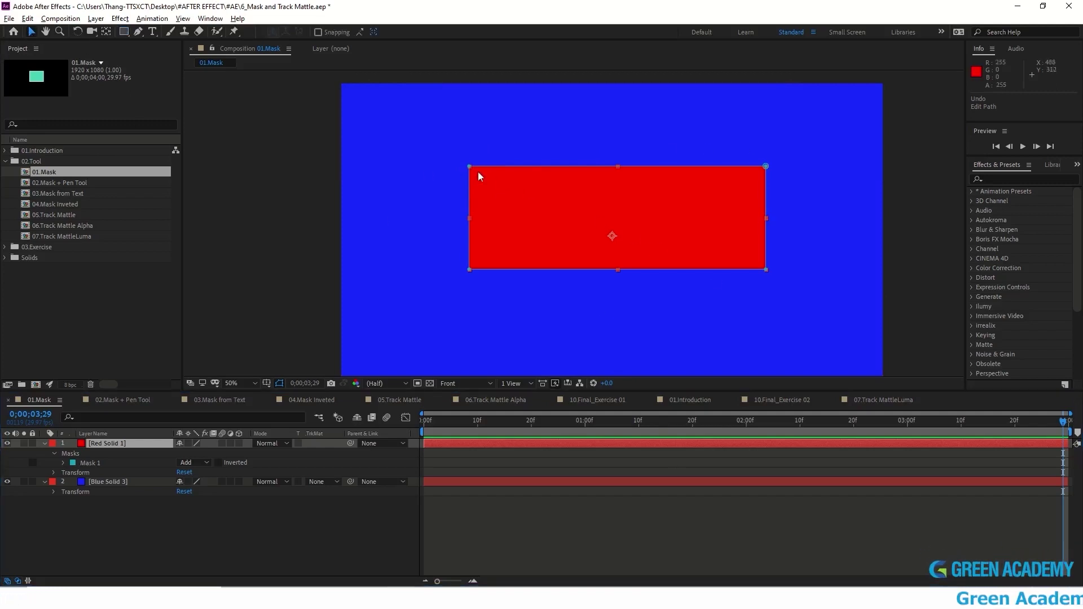
Step: Drag Mask 1's four corner points outward into a large tilted quadrilateral across the frame
mouse_move(469, 169)
left_mouse_down()
mouse_move(425, 165)
mouse_move(608, 162)
left_mouse_up()
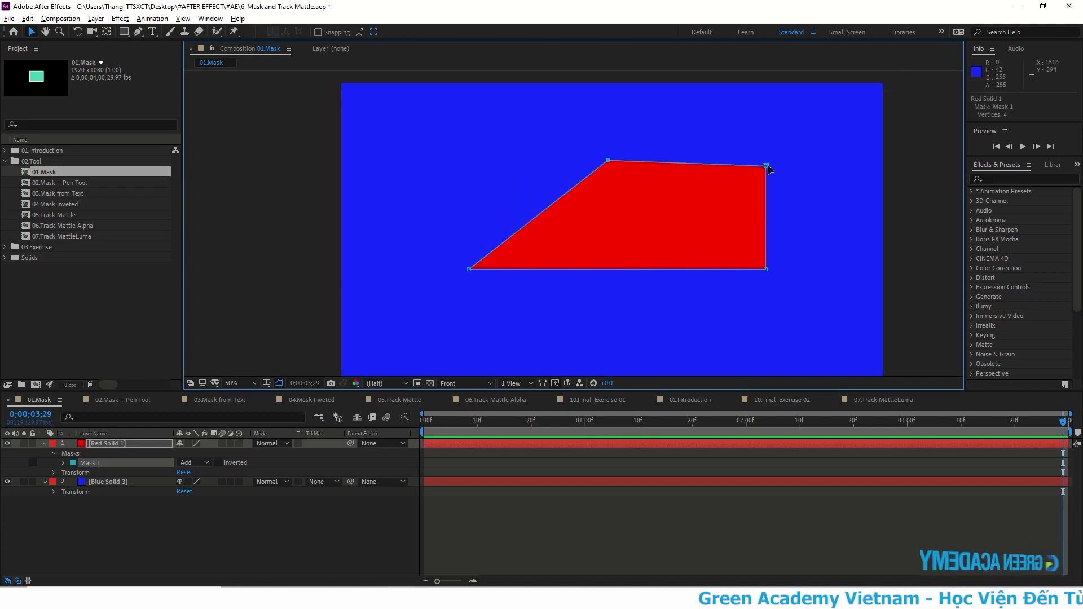
left_click_drag(767, 167, 836, 139)
left_click_drag(765, 270, 817, 332)
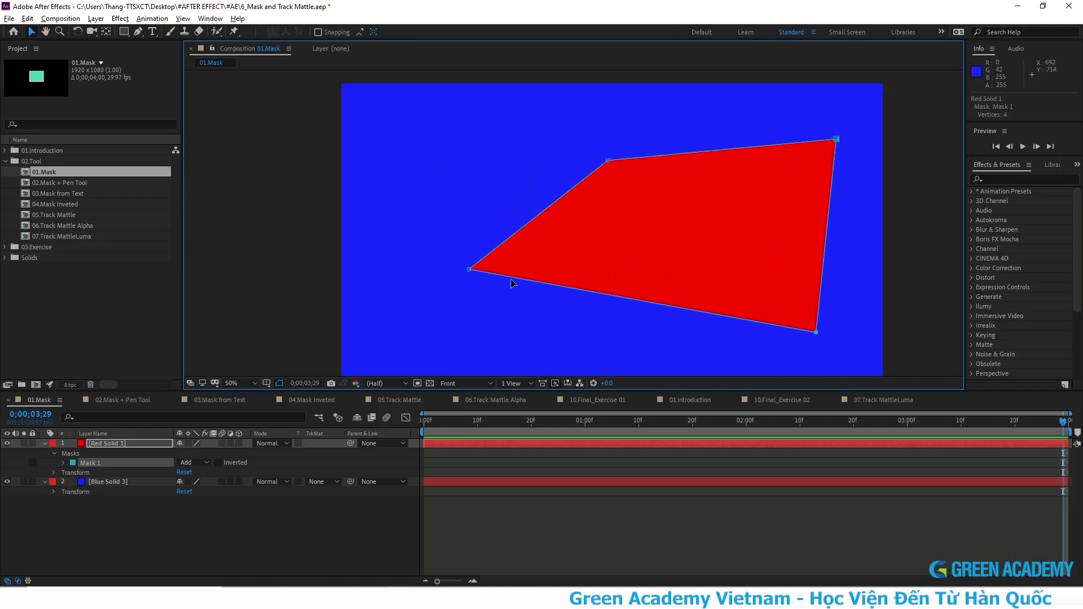
left_click_drag(469, 269, 404, 311)
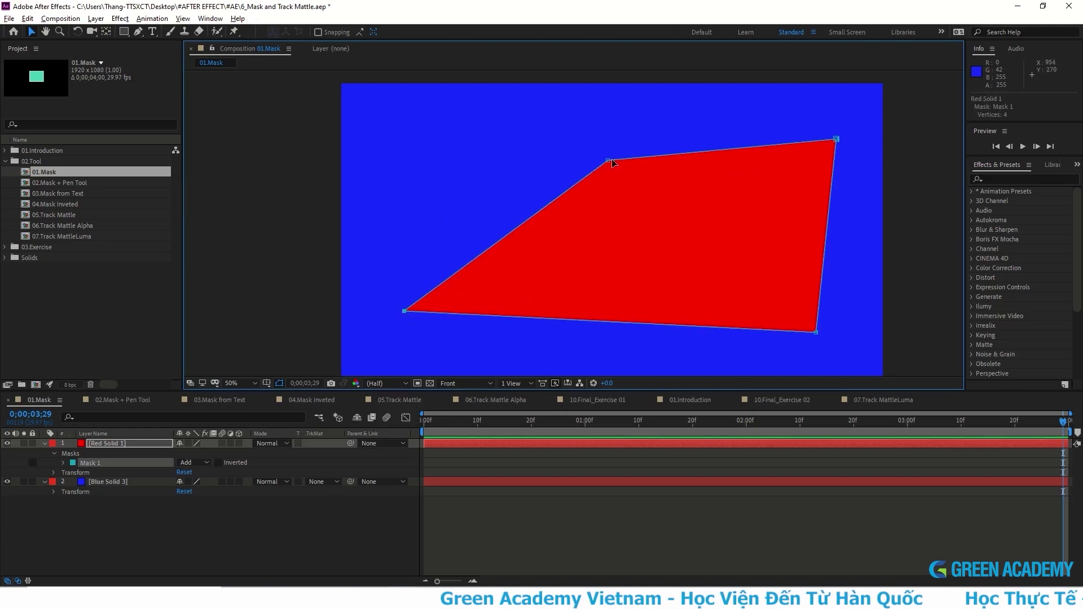
left_click_drag(609, 162, 390, 163)
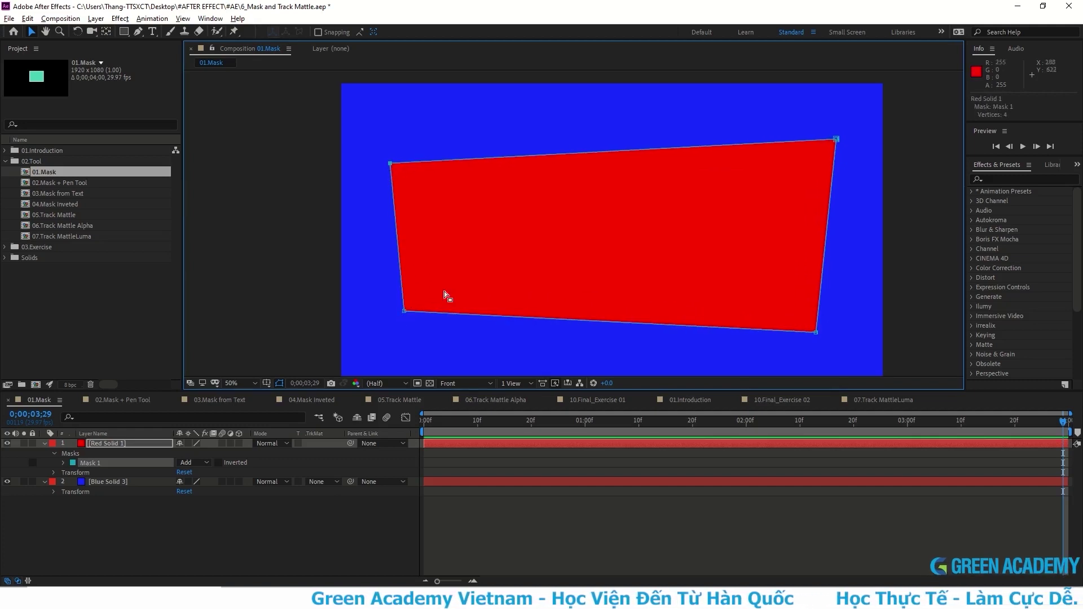
key("g")
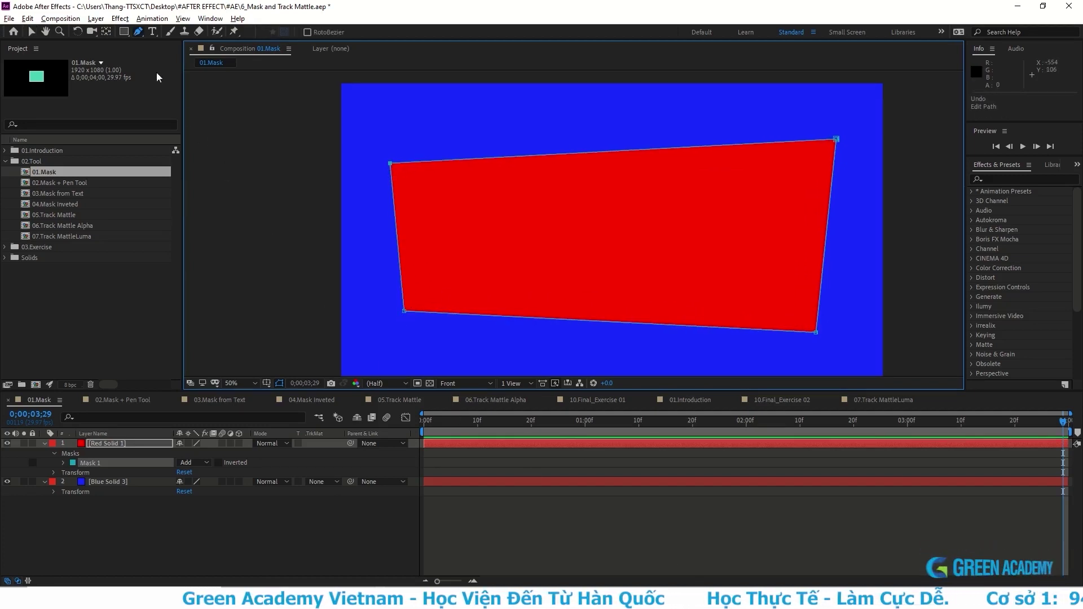
Step: With the Add Vertex Tool, add points on the top, right and bottom edges and pull them inward
left_click_drag(140, 35, 158, 47)
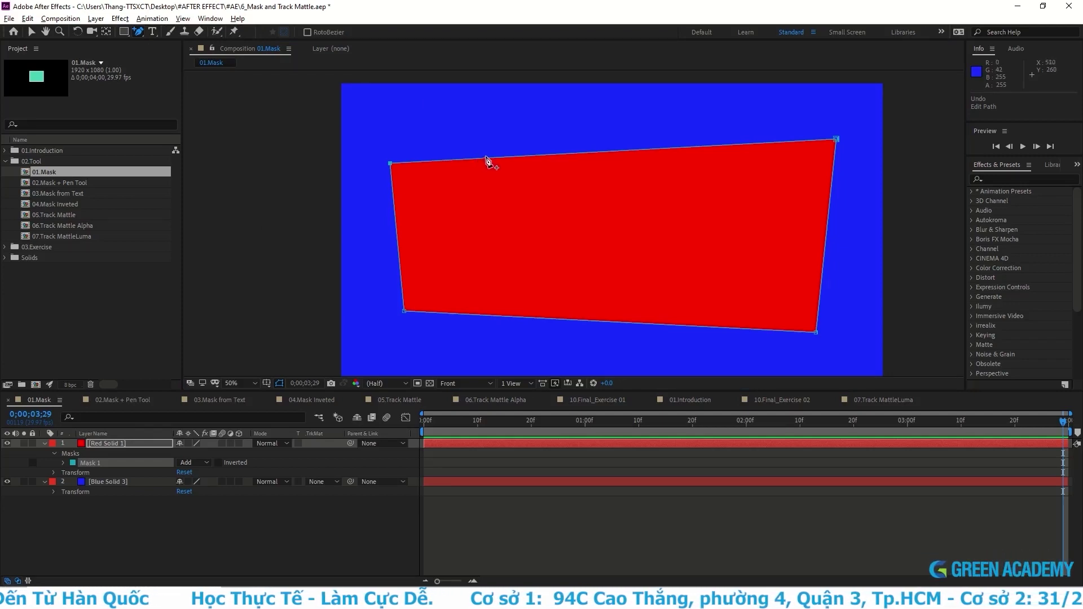
left_click(491, 158)
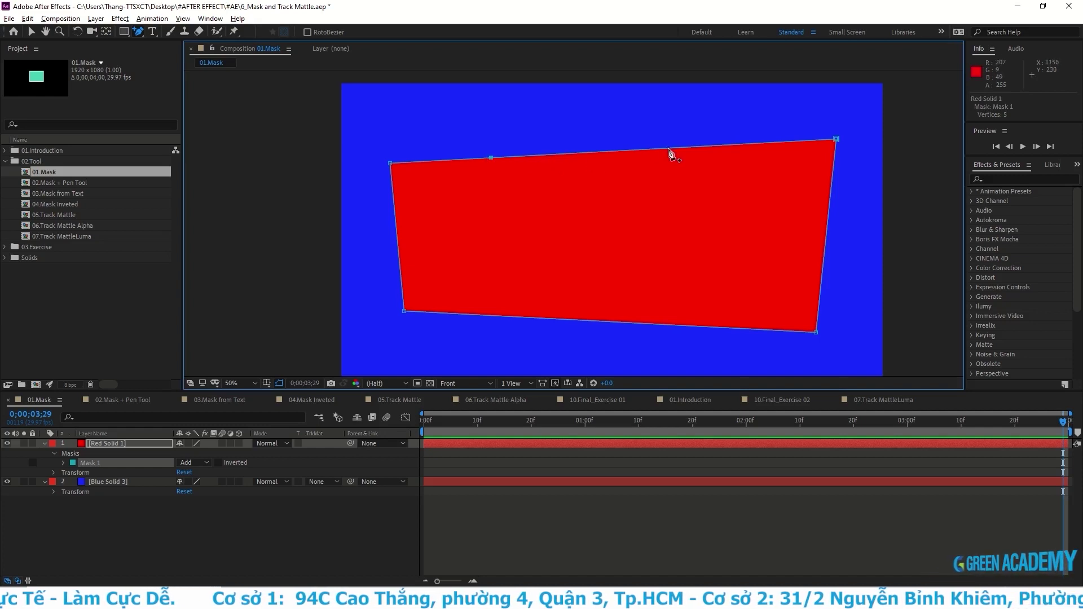
left_click_drag(669, 150, 647, 212)
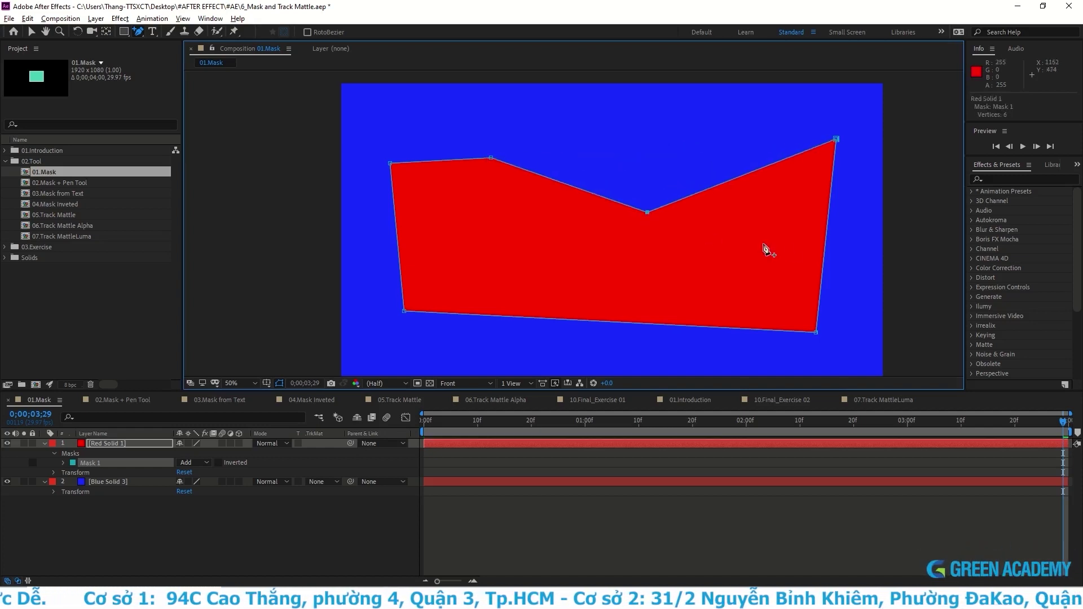
left_click_drag(825, 247, 736, 259)
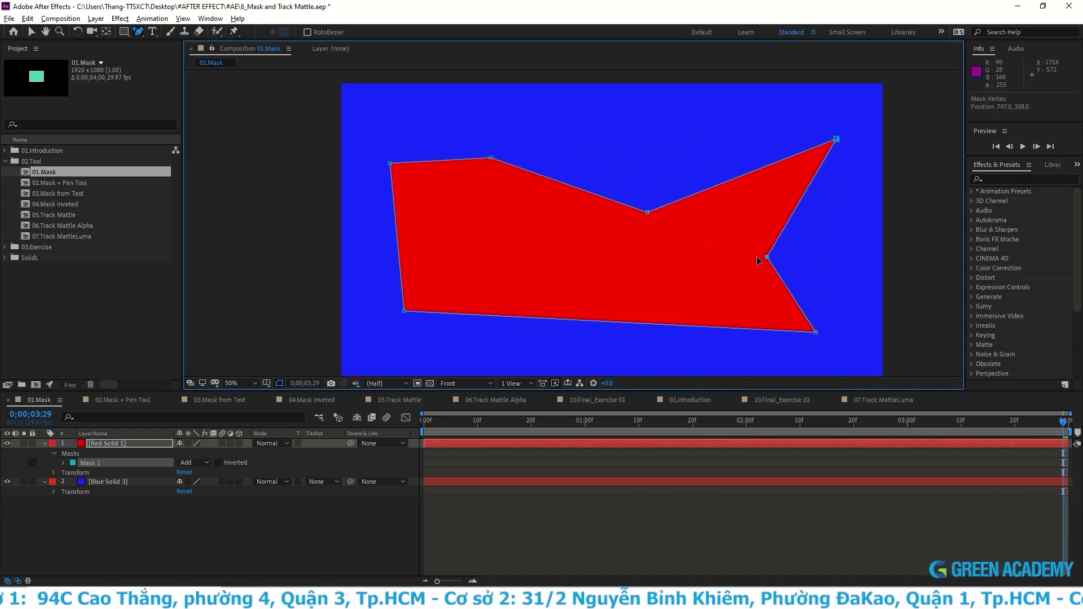
left_click_drag(505, 317, 529, 266)
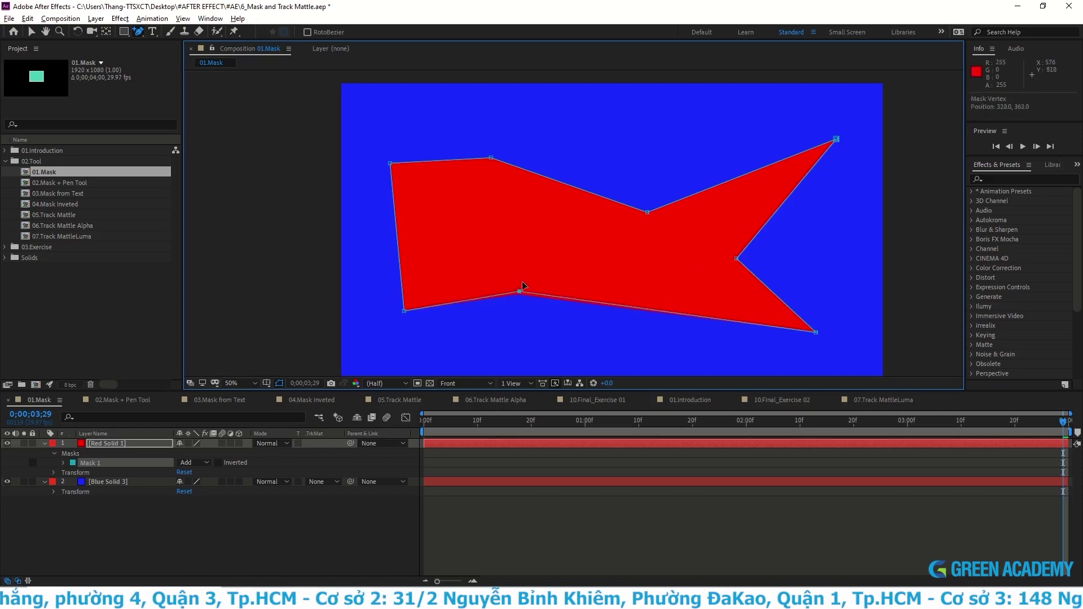
left_click(138, 31)
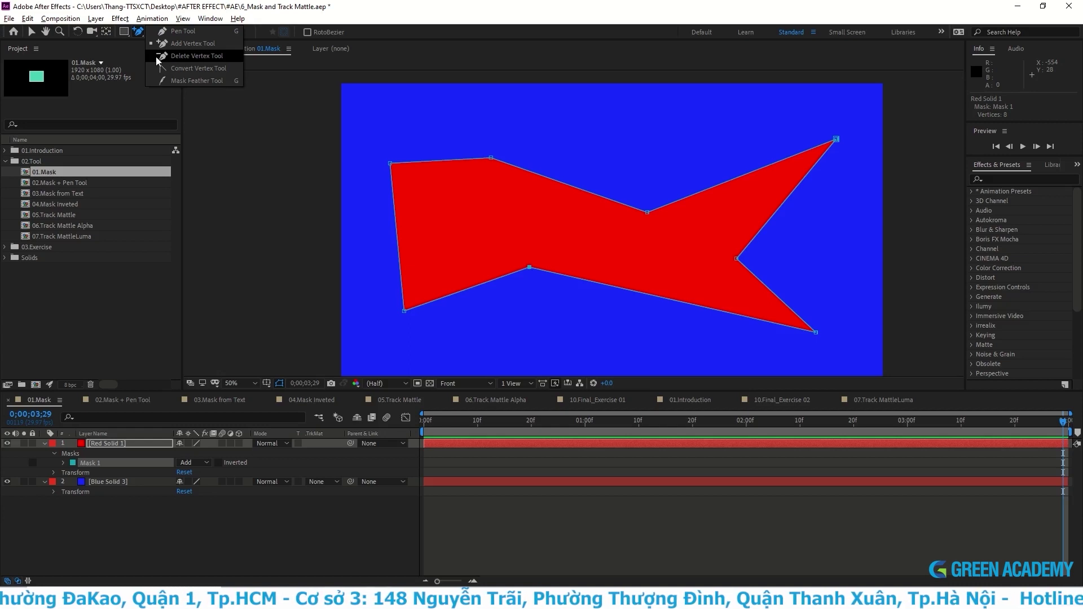
Step: Delete the four added vertices on the top, bottom and right edges with the Delete Vertex Tool
left_click(155, 56)
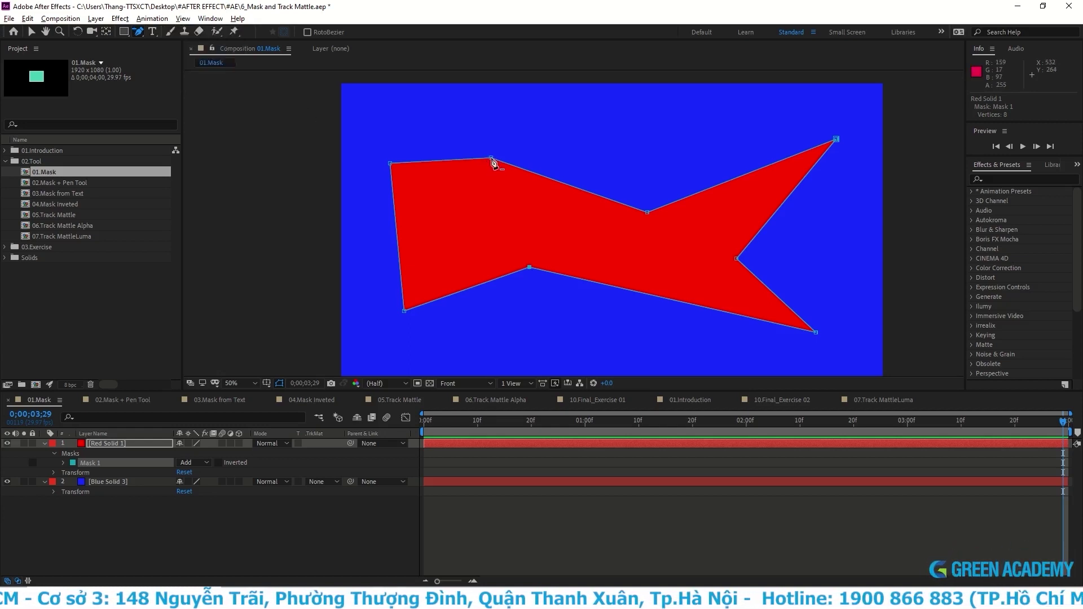
left_click(492, 160)
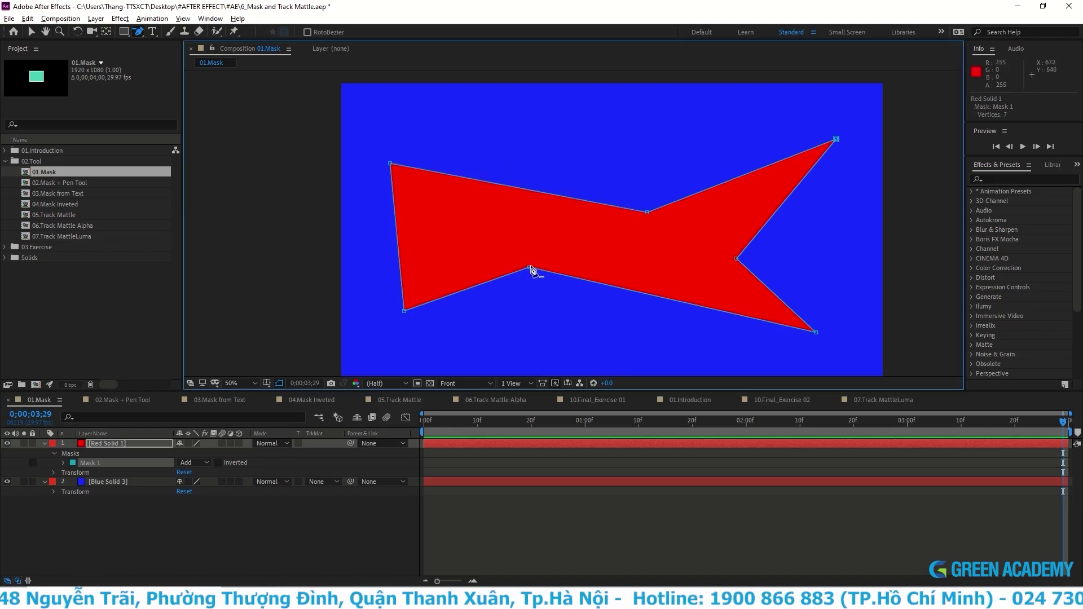
left_click(531, 268)
left_click(738, 260)
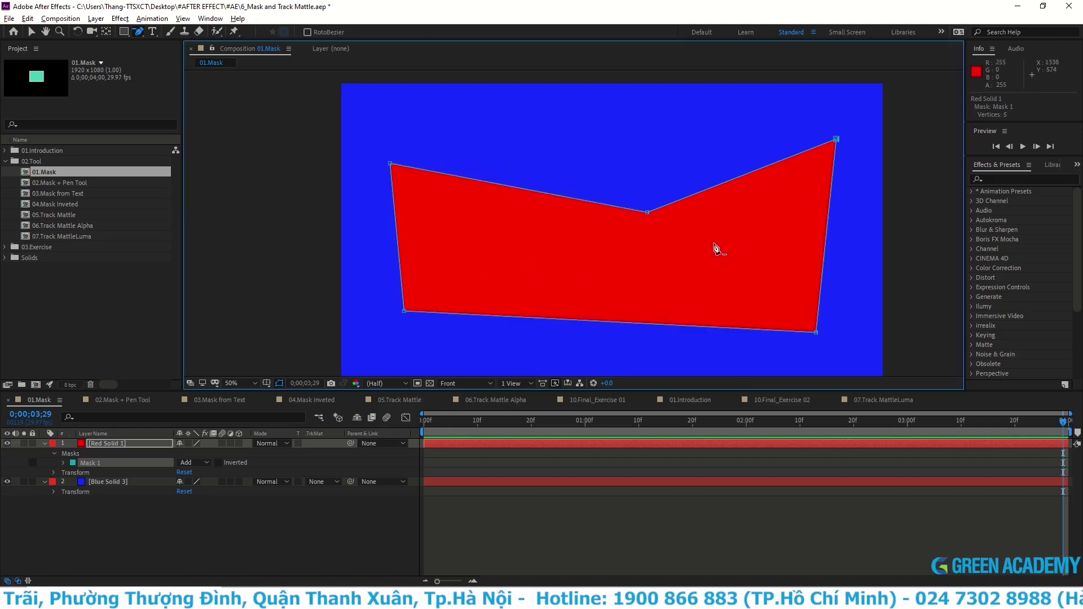
left_click(652, 220)
mouse_move(140, 33)
left_mouse_down()
mouse_move(183, 79)
mouse_move(191, 70)
left_mouse_up()
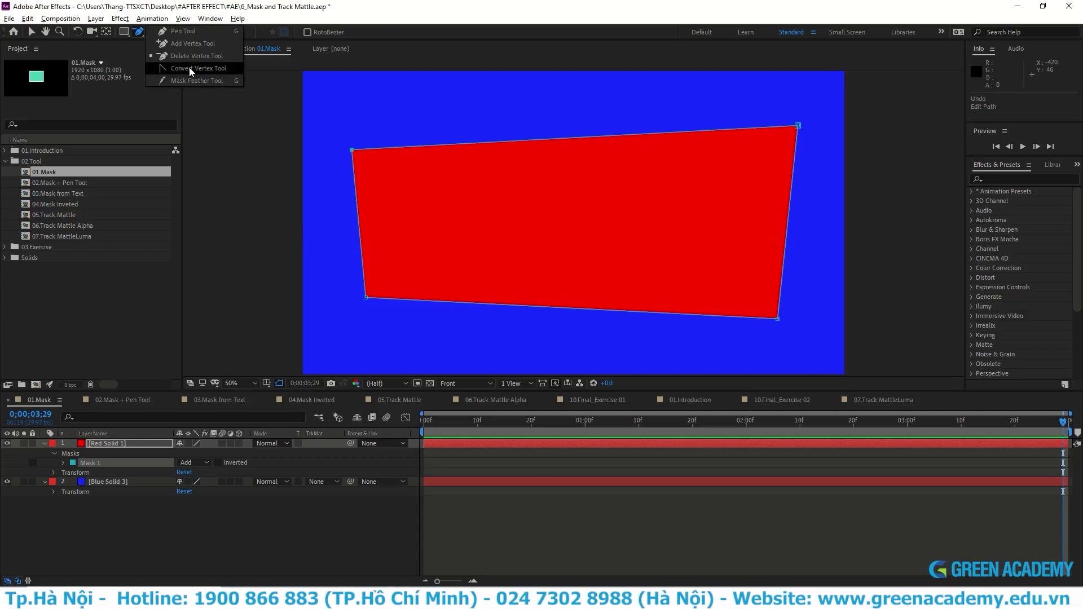
left_click_drag(190, 71, 193, 69)
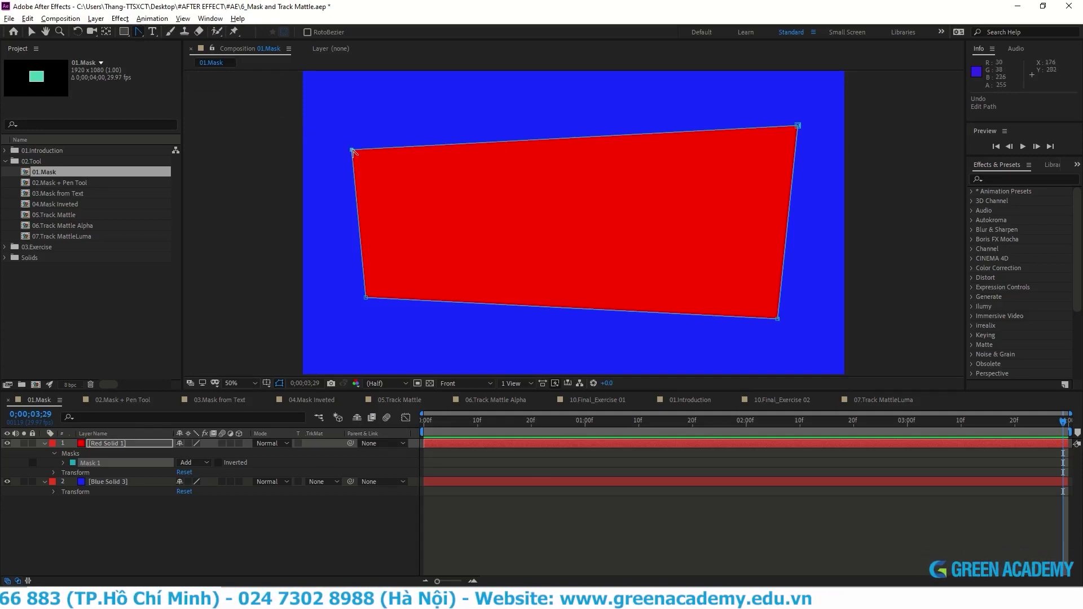
mouse_move(352, 151)
left_mouse_down()
mouse_move(300, 198)
mouse_move(294, 103)
left_mouse_up()
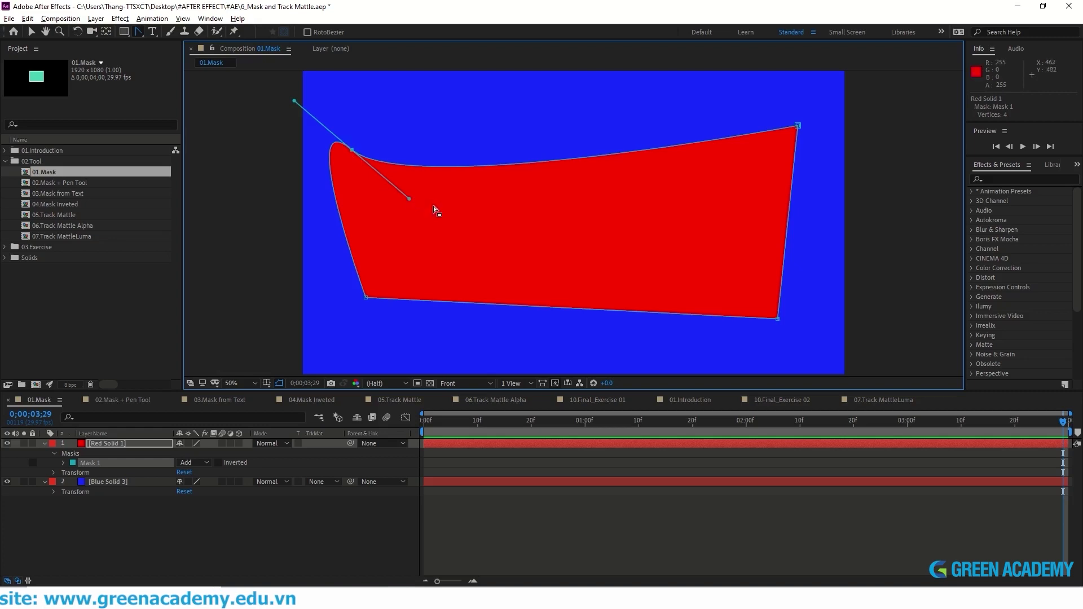
mouse_move(409, 199)
left_mouse_down()
mouse_move(453, 96)
mouse_move(551, 130)
mouse_move(427, 150)
mouse_move(431, 225)
mouse_move(414, 278)
left_mouse_up()
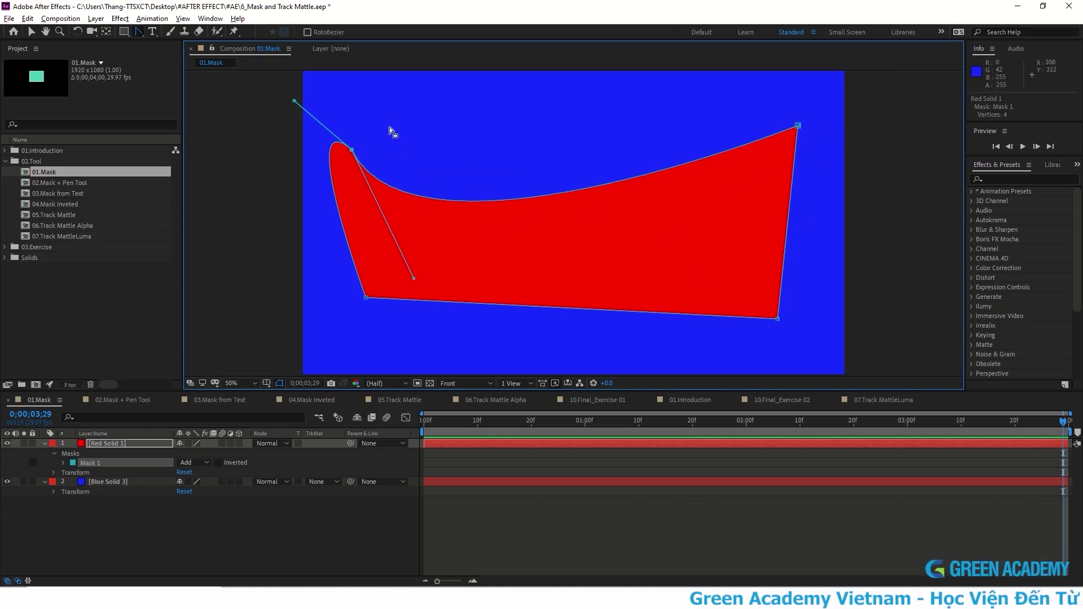
left_click_drag(294, 101, 378, 270)
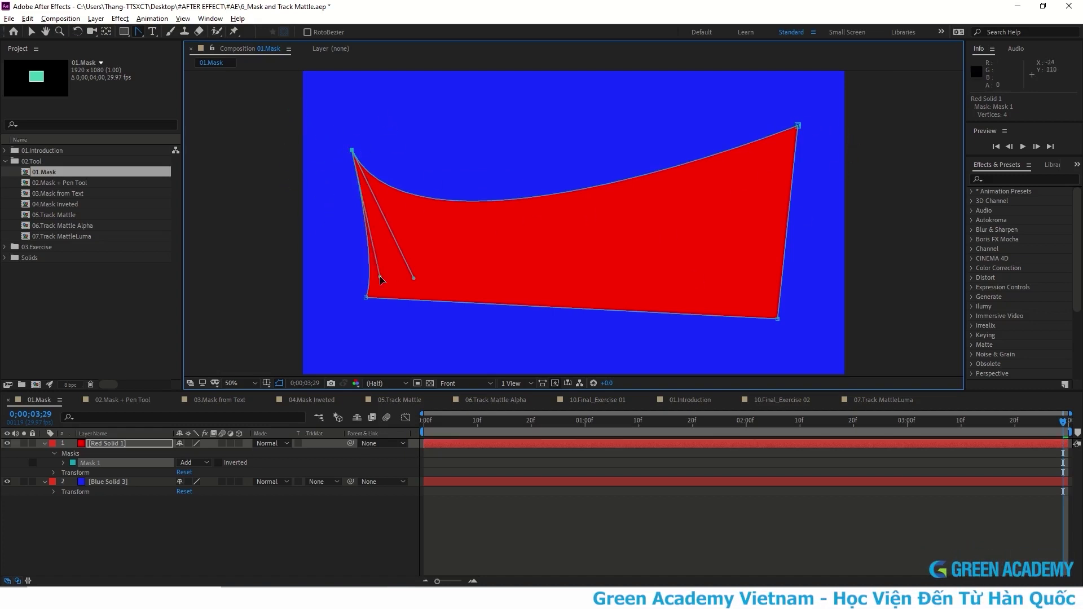
left_click(353, 152)
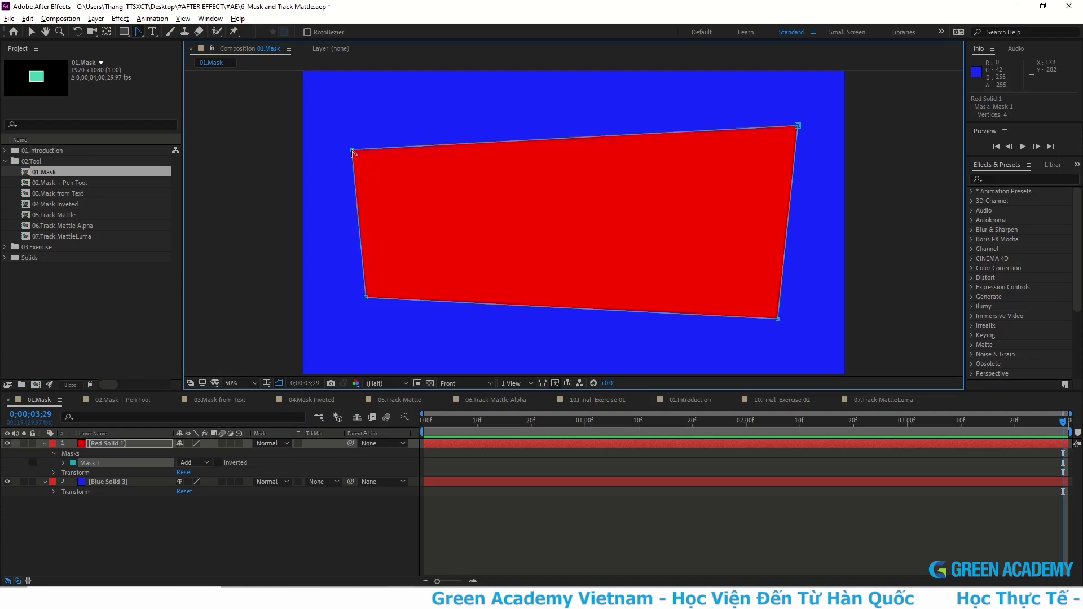
left_click(139, 31)
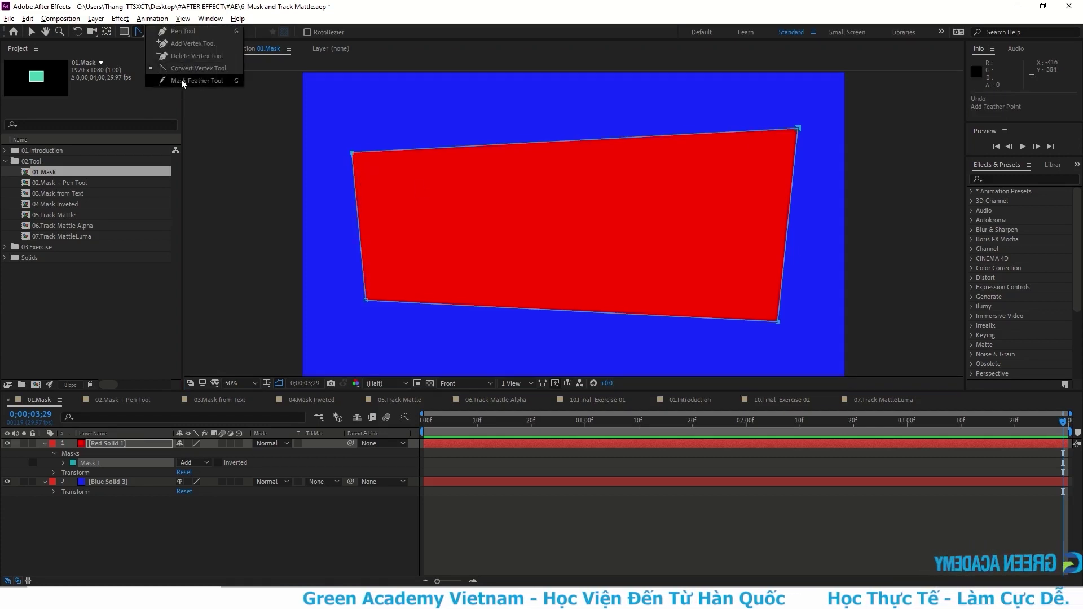
Step: Use the Mask Feather Tool to feather the mask, fading it inside the mask edge
left_click(181, 79)
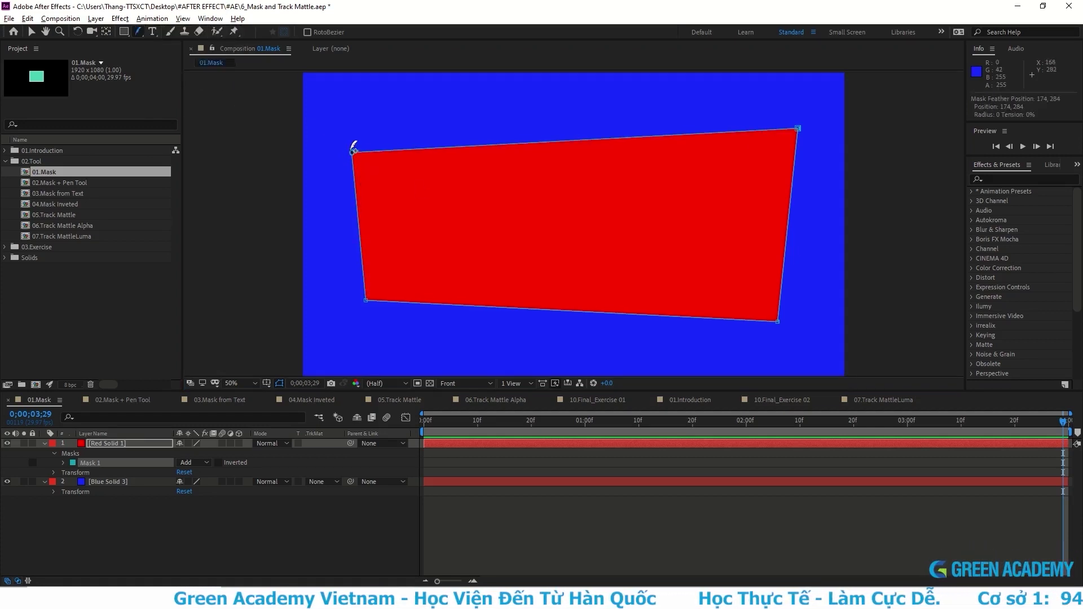
mouse_move(354, 151)
left_mouse_down()
mouse_move(343, 132)
mouse_move(317, 127)
mouse_move(322, 104)
mouse_move(226, 85)
left_mouse_up()
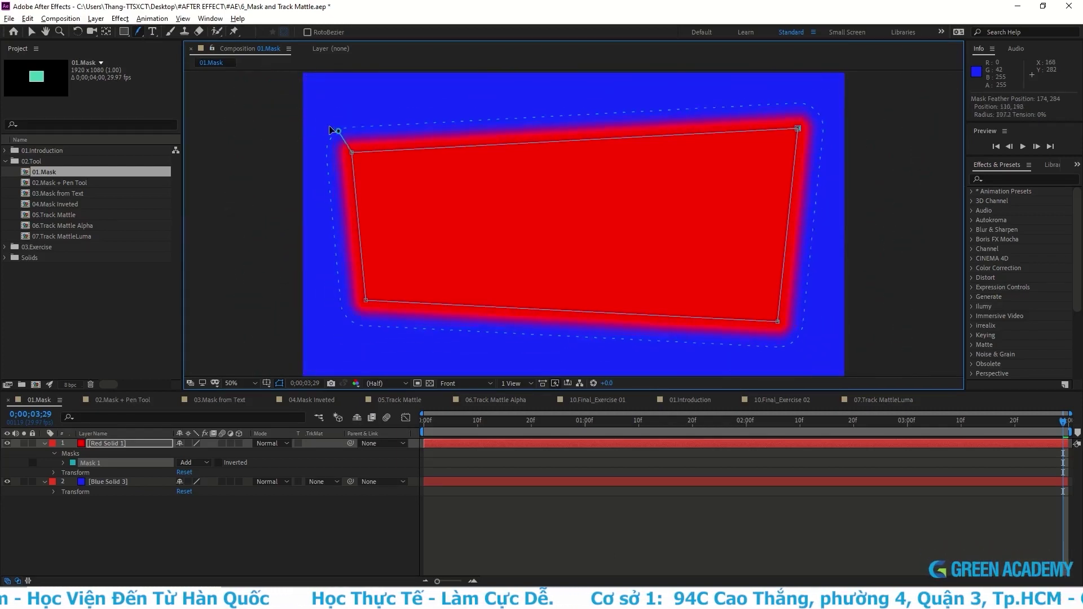
mouse_move(276, 112)
left_mouse_down()
mouse_move(359, 166)
mouse_move(533, 235)
mouse_move(476, 210)
left_mouse_up()
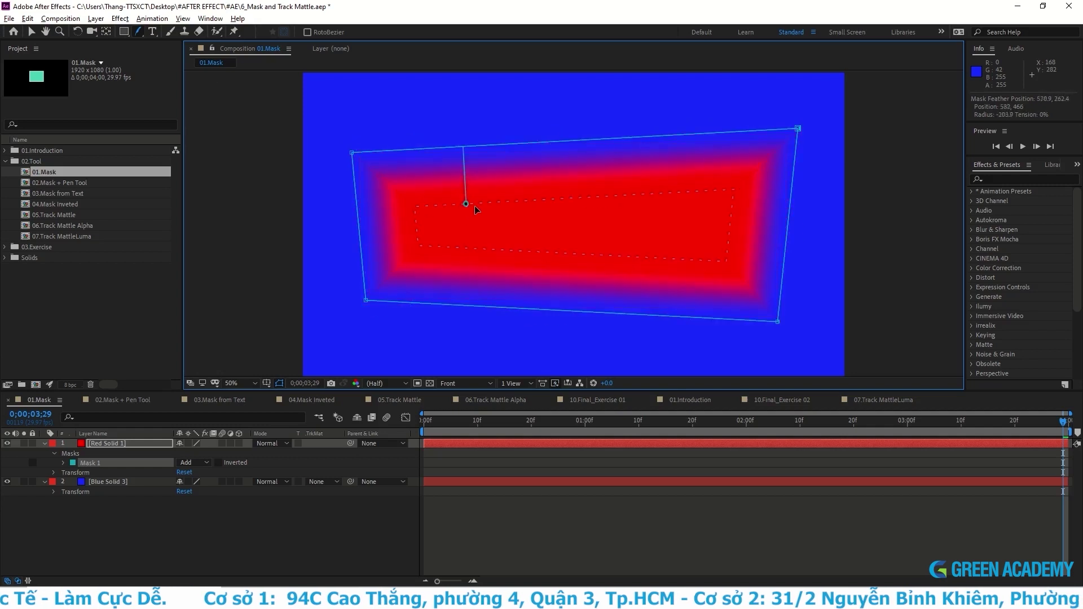
mouse_move(556, 245)
left_mouse_down()
mouse_move(500, 228)
mouse_move(686, 229)
mouse_move(382, 228)
mouse_move(347, 351)
left_mouse_up()
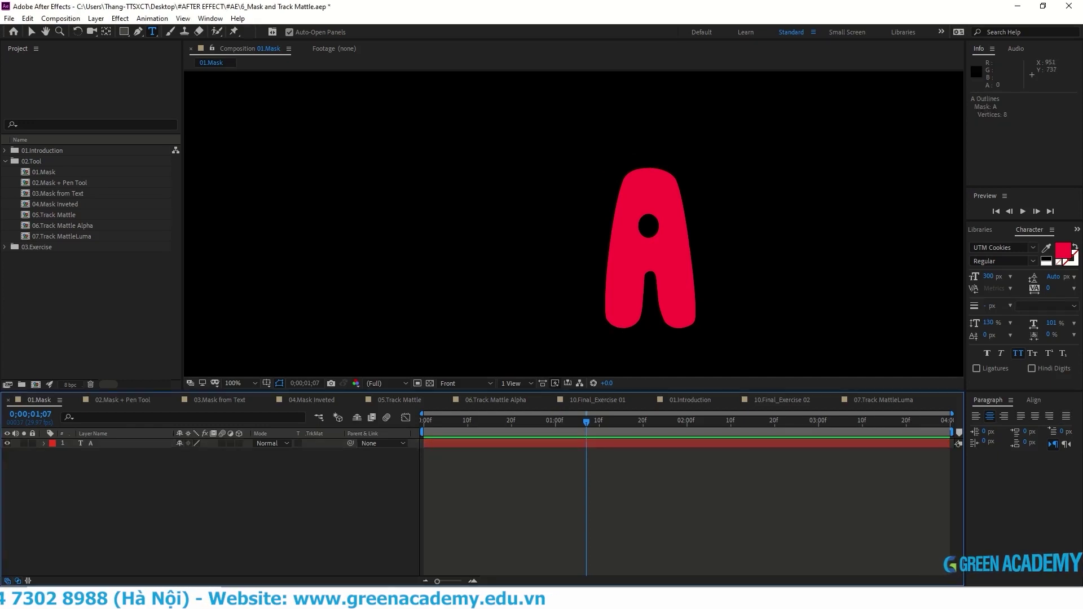
Step: Select the letter A in the text layer and run Create Masks from Text
left_click(619, 276)
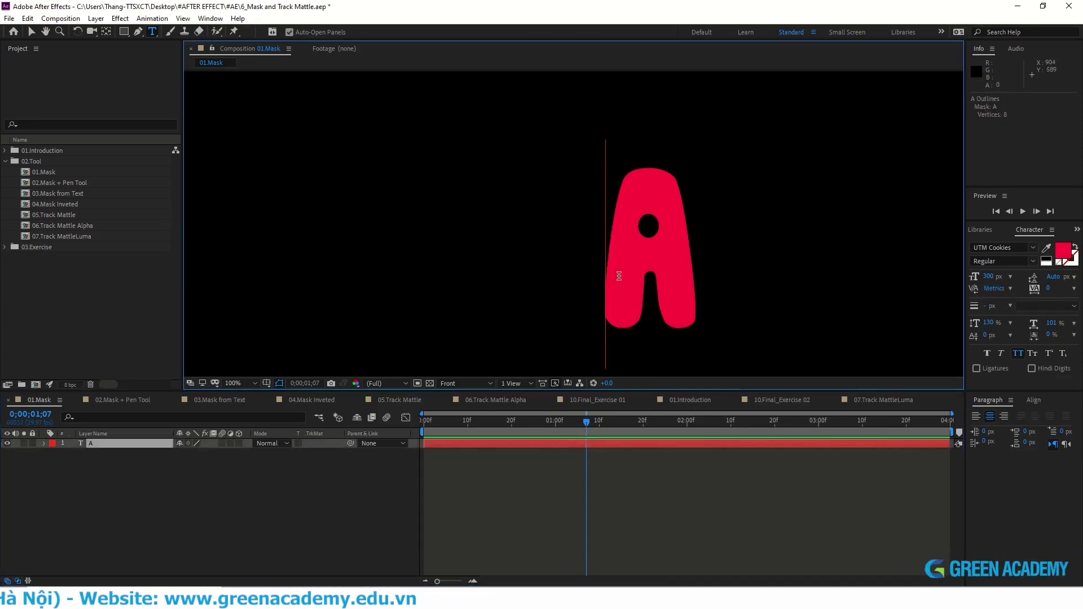
double_click(690, 275)
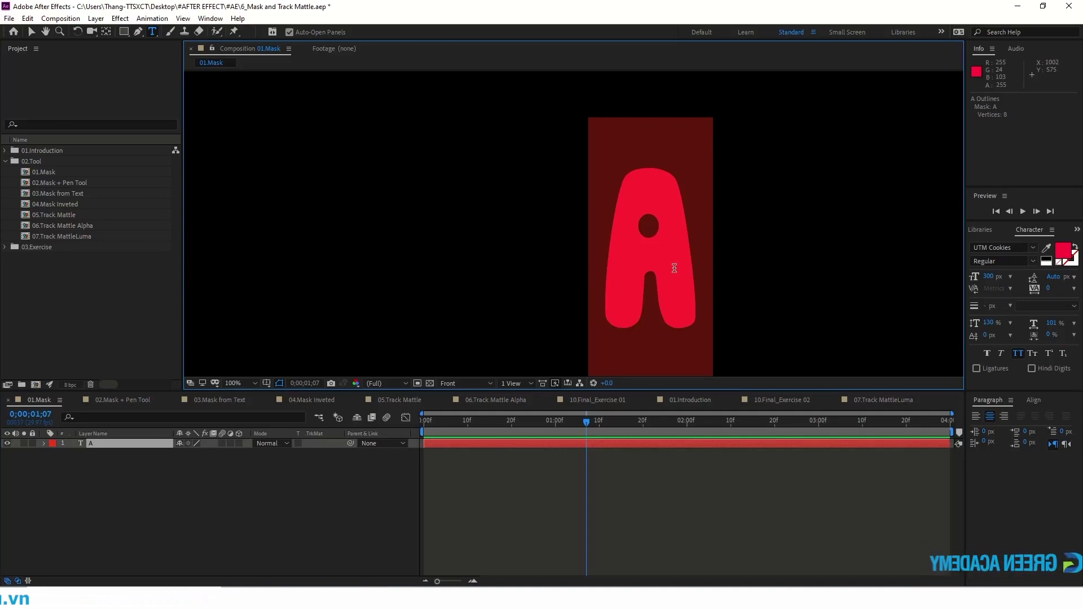
right_click(674, 268)
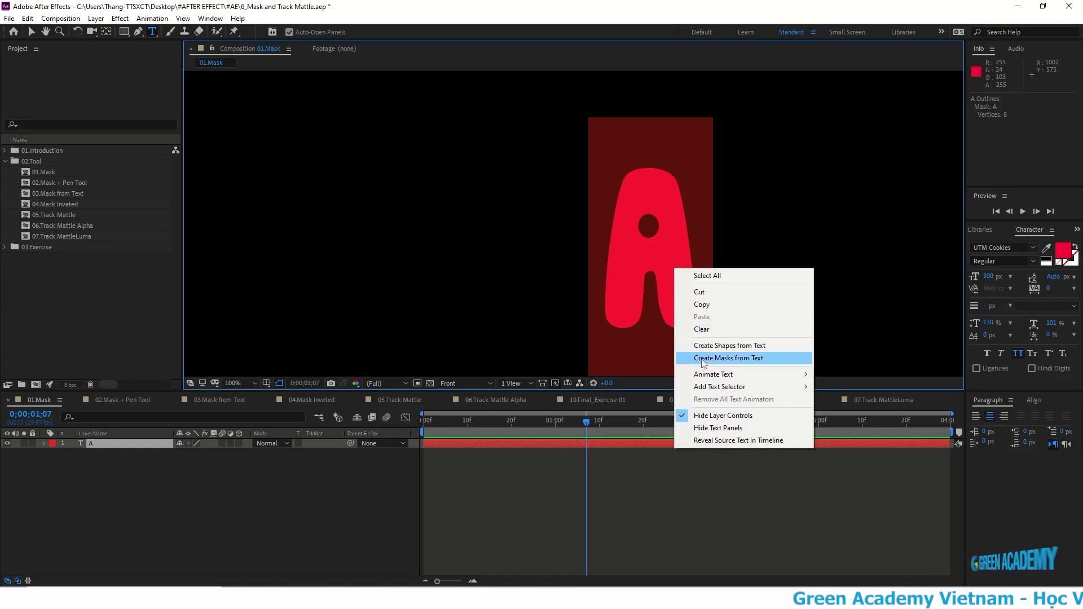
left_click(762, 360)
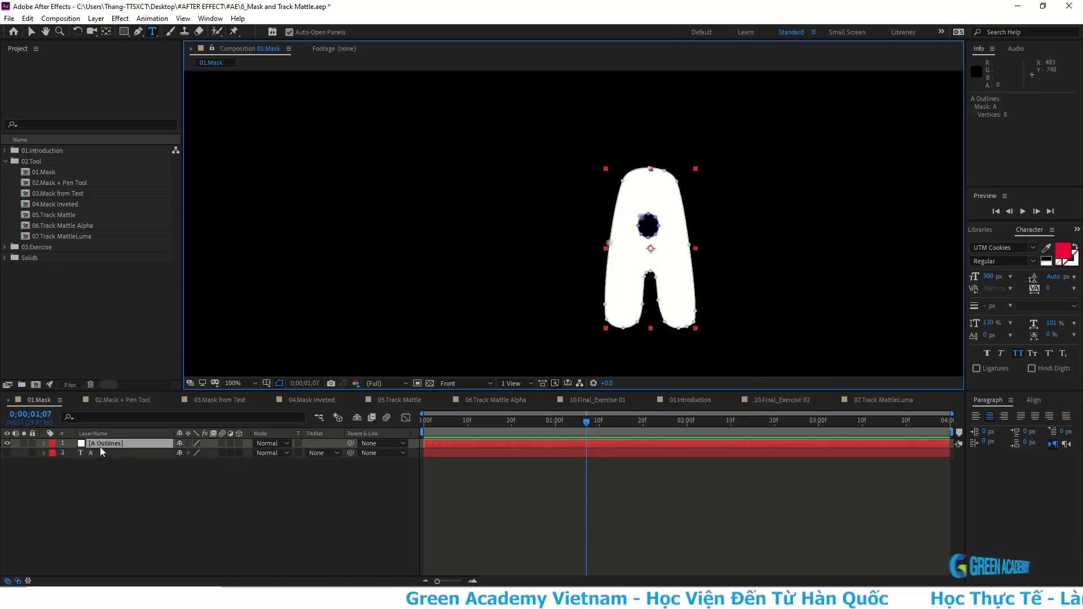
Step: Twirl open [A Outlines] > Masks to show the two masks traced from the letter
left_click(43, 444)
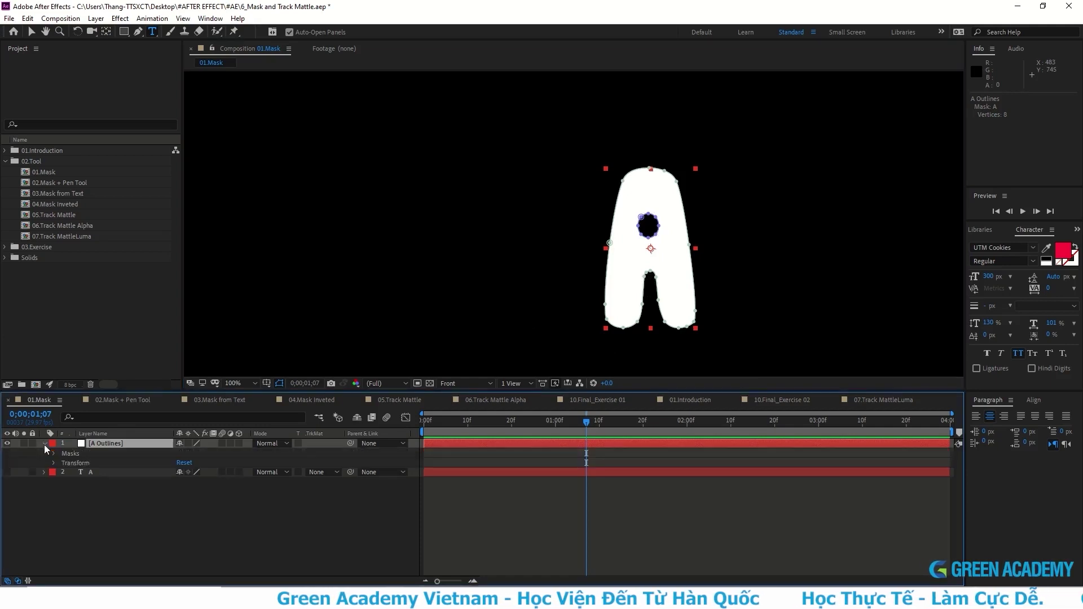
left_click(54, 454)
left_click(82, 463)
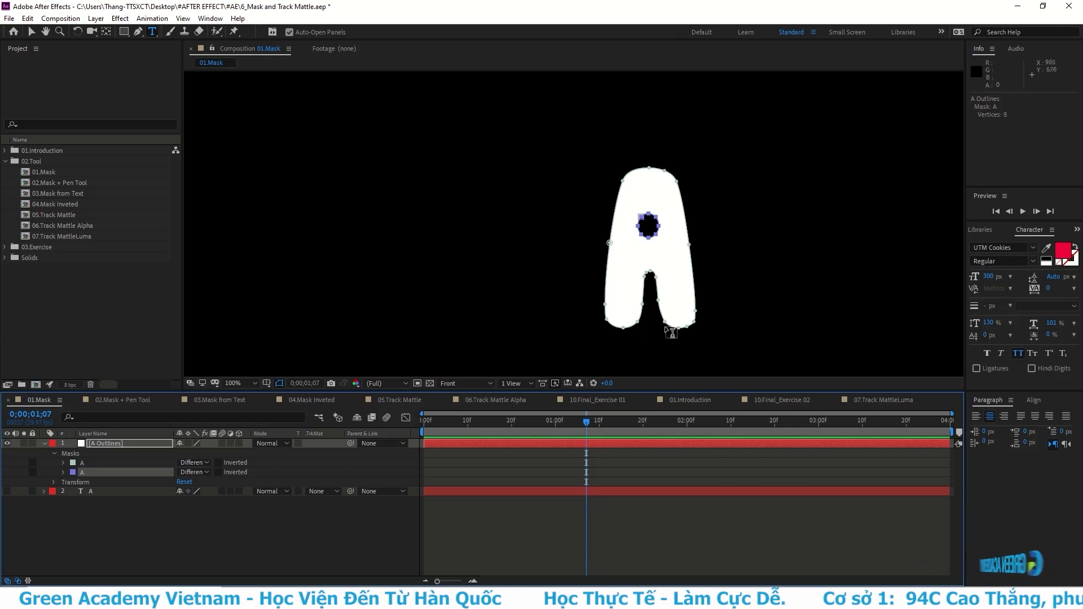
Step: Open the Solids folder in the Project panel and inspect the A Outlines solid
left_click(4, 258)
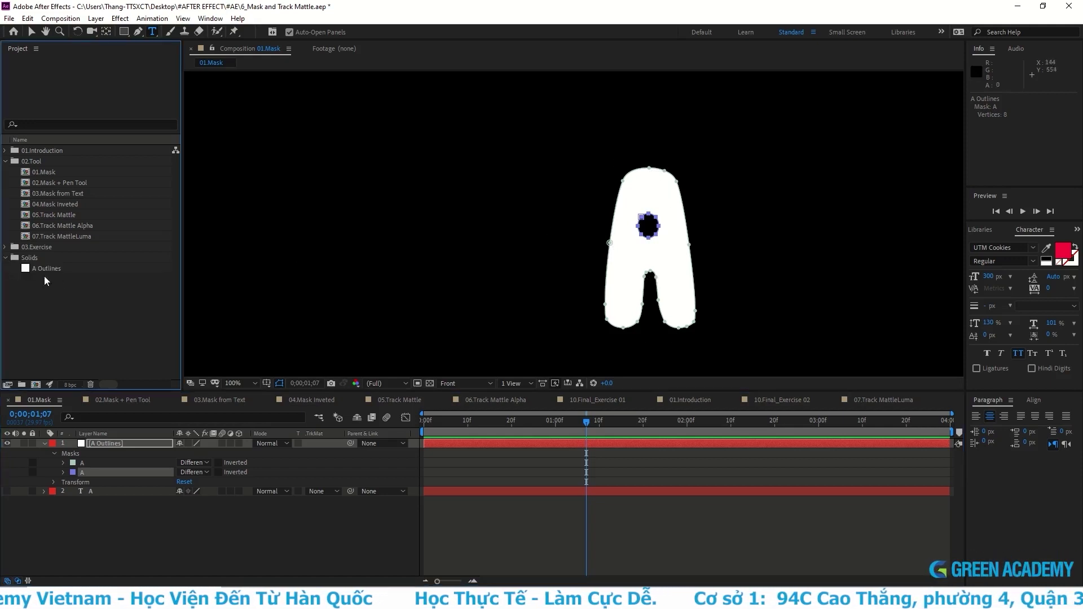
left_click(48, 269)
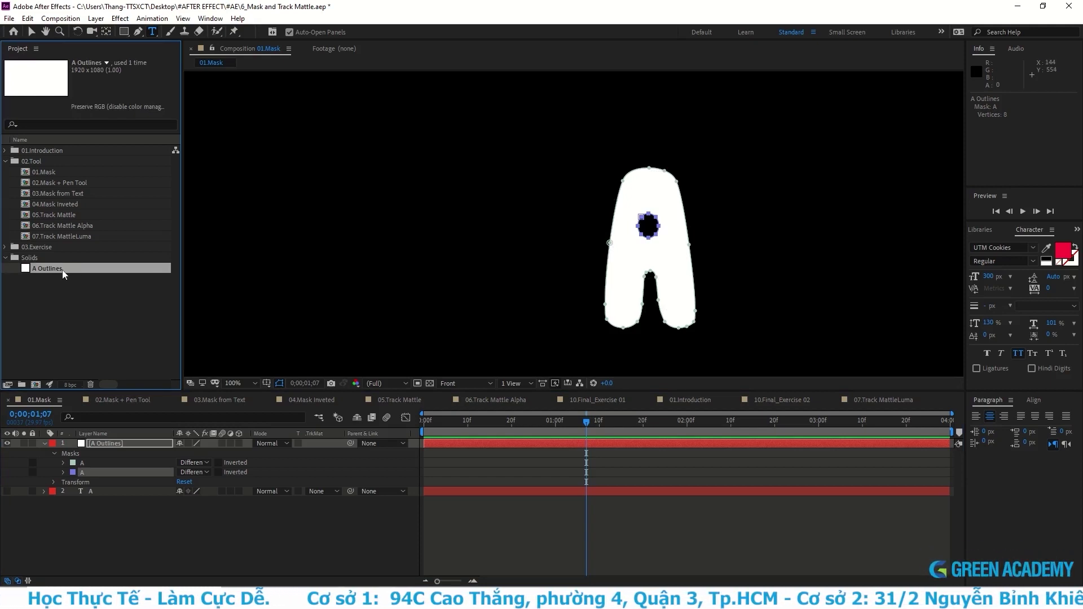
left_click(482, 518)
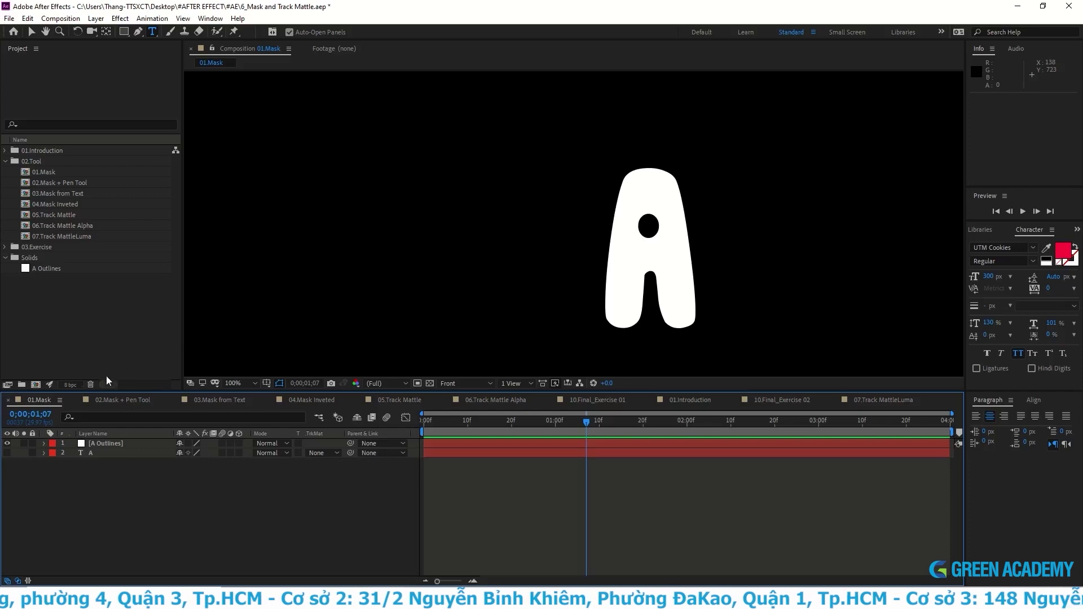
Step: Duplicate text layer A and rename the copy to B
left_click(96, 455)
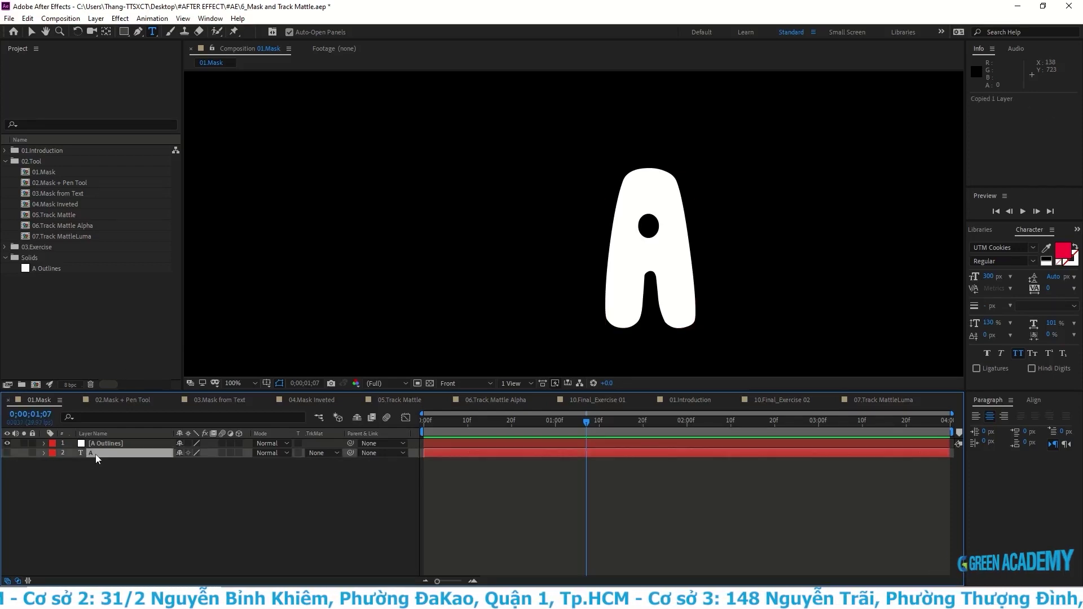
key("ctrl+v")
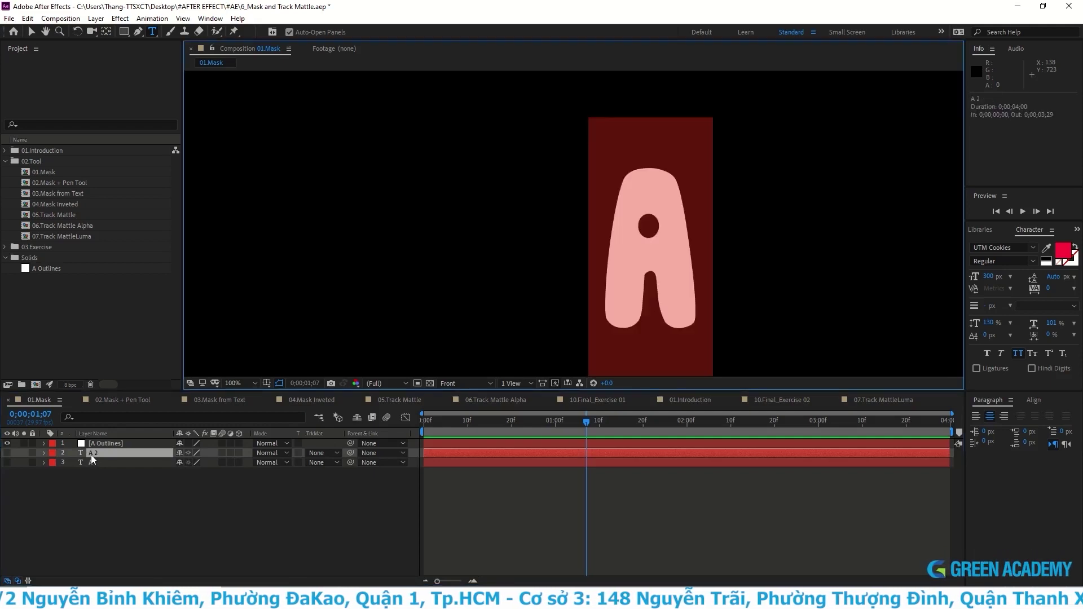
type("B")
left_click(73, 474)
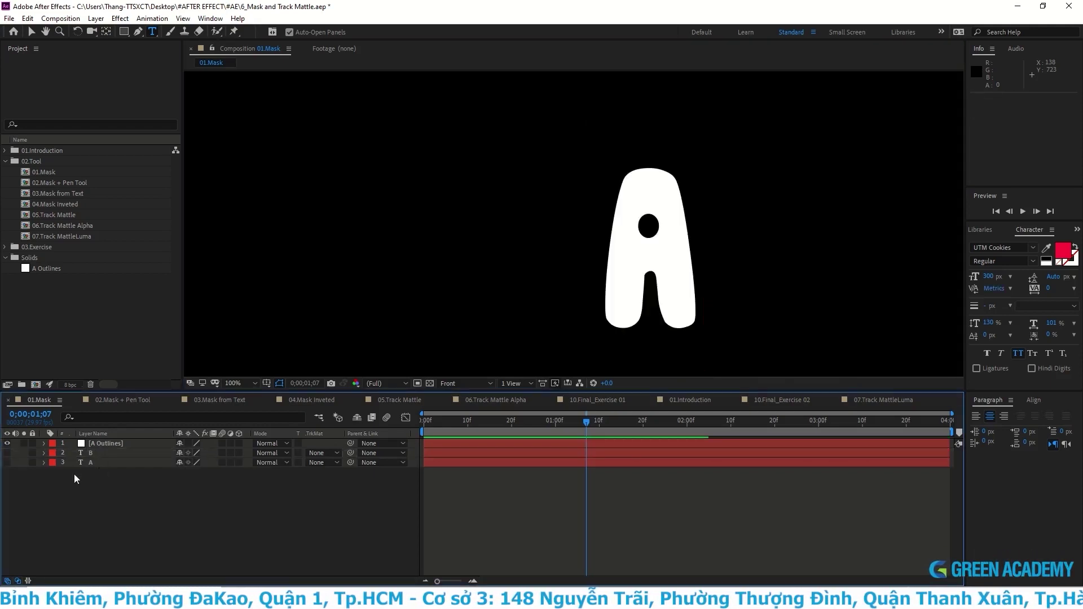
Step: Make layer B visible, create masks from its text, and hide the new [B Outlines] layer
left_click(6, 453)
left_click(7, 453)
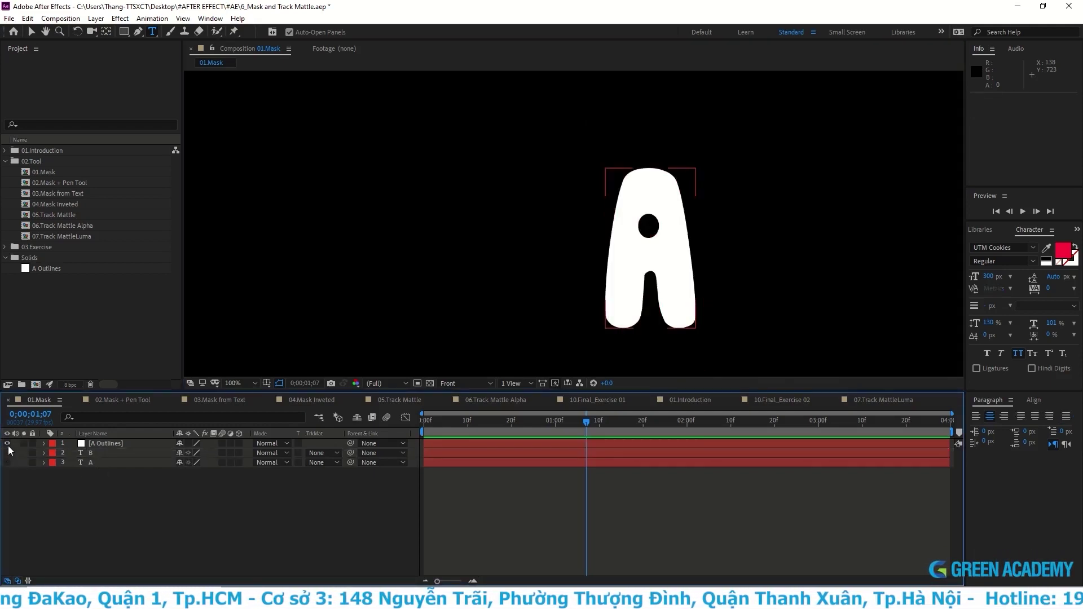
left_click(7, 453)
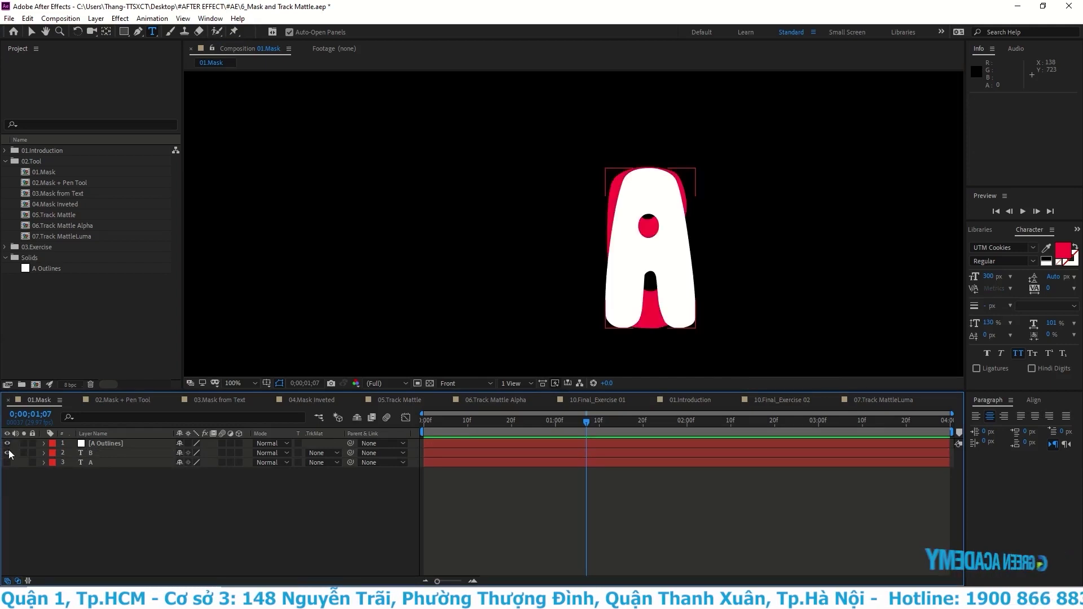
left_click(90, 455)
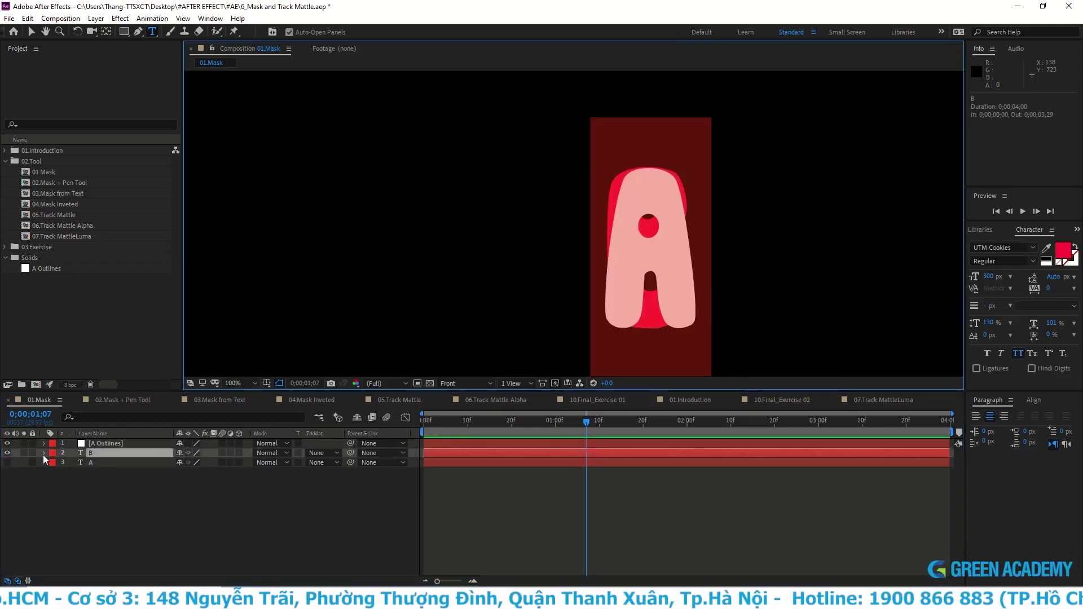
right_click(679, 213)
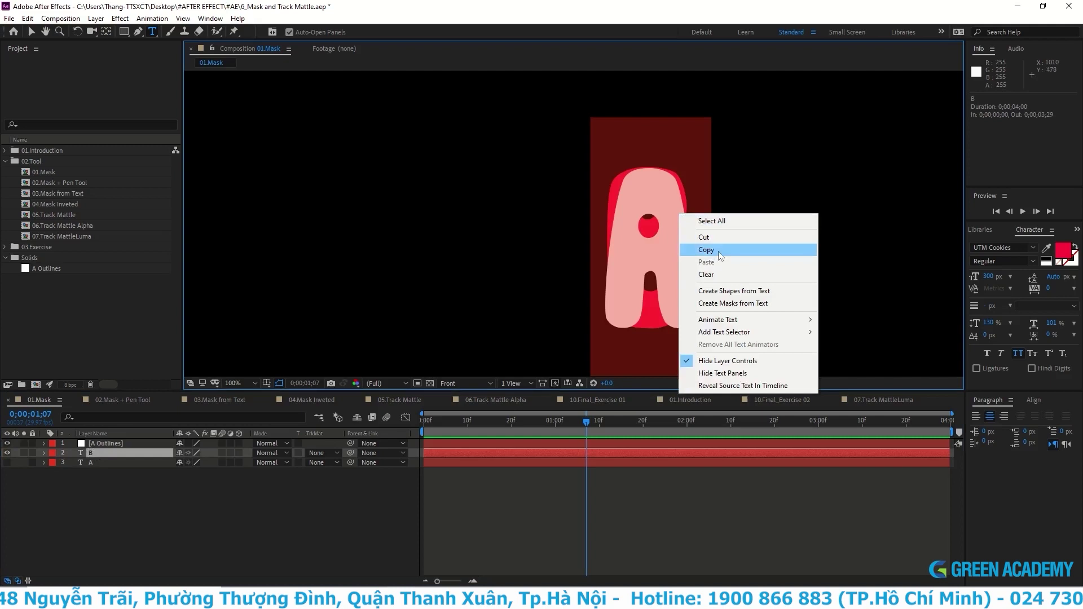
left_click(726, 305)
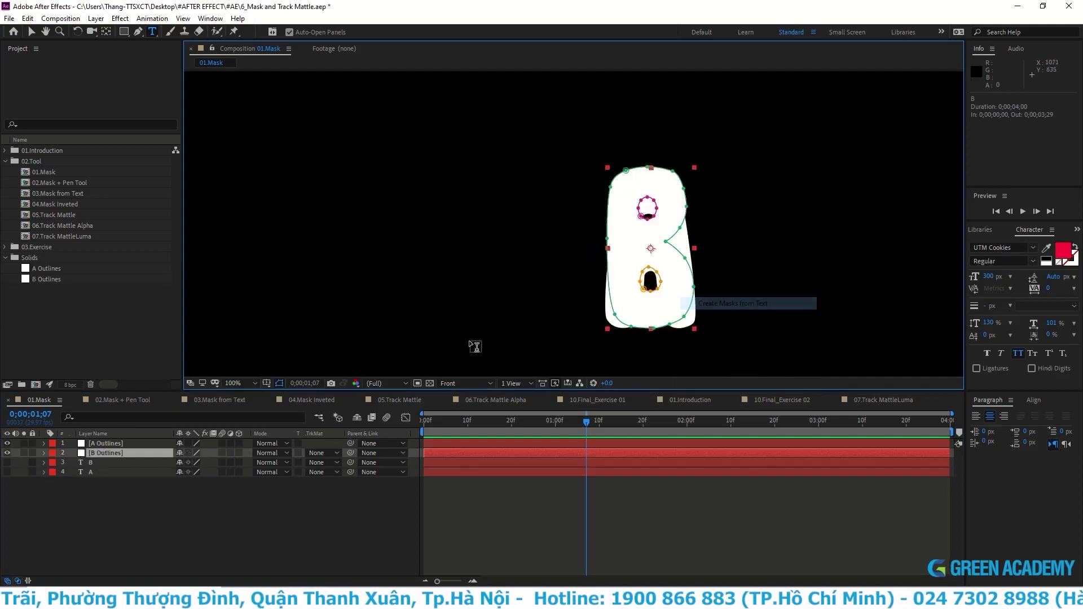
left_click(7, 453)
Step: Select [A Outlines] and expand its Masks to reveal the first A mask's properties
left_click(76, 491)
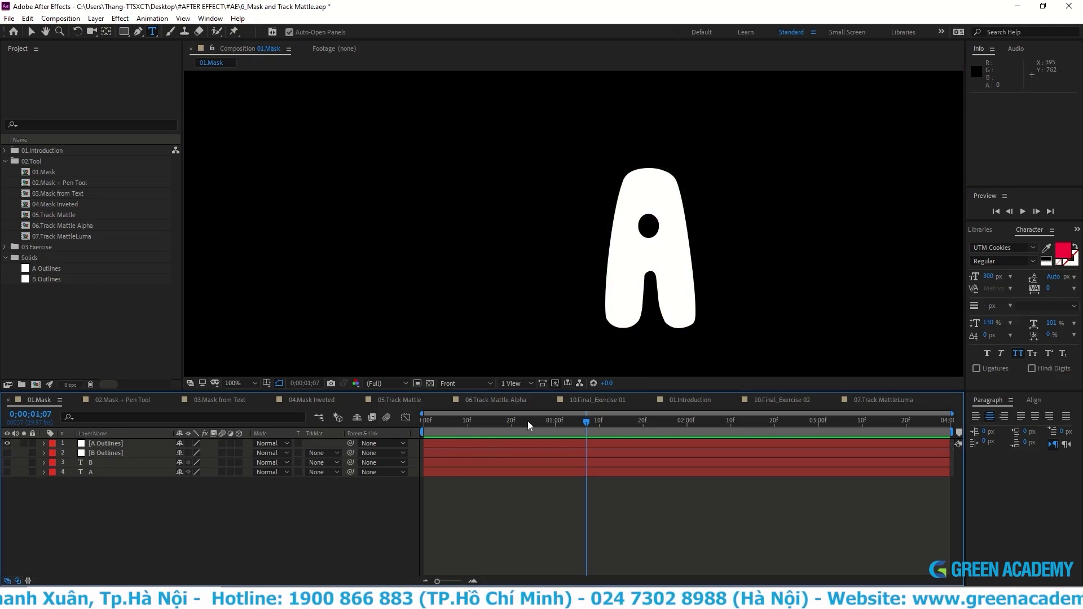
left_click(113, 444)
left_click(43, 443)
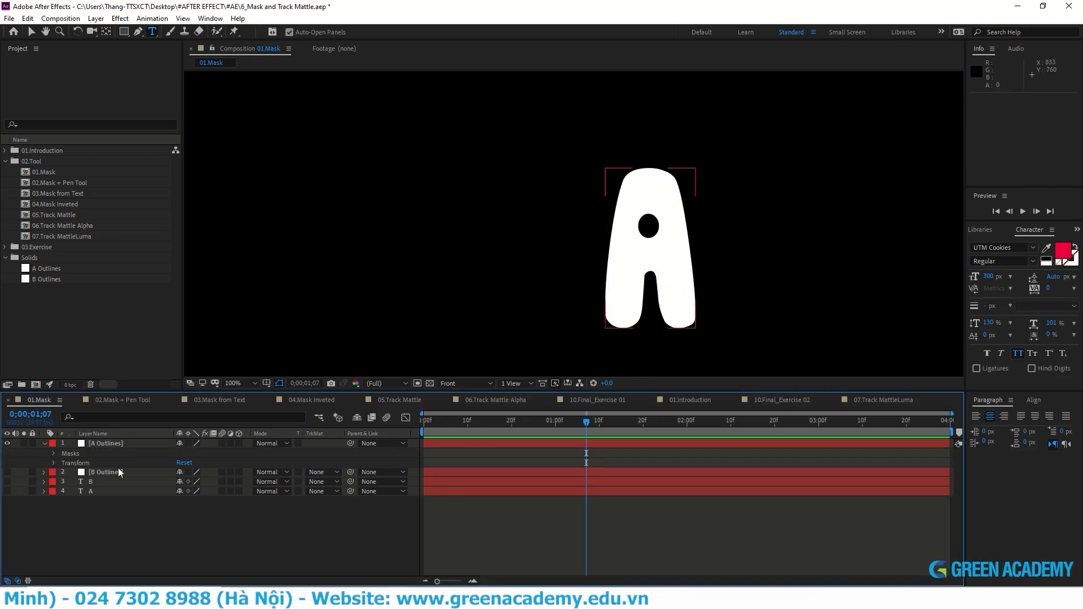
left_click(53, 454)
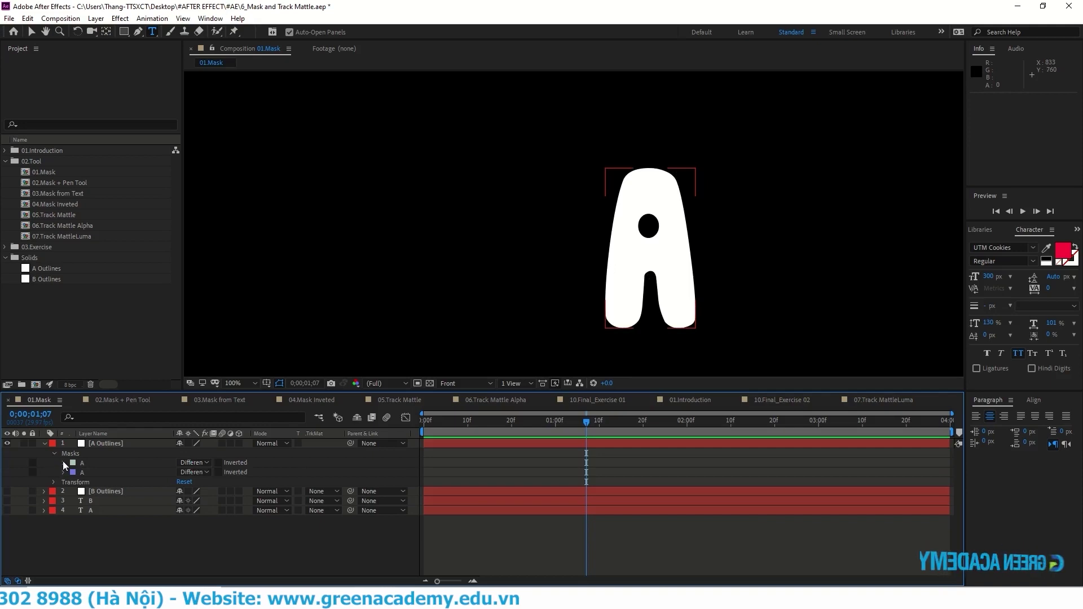
left_click(63, 463)
Step: Keyframe A's Mask Path at 0;00 and copy the first B mask's Mask Path
key("Home")
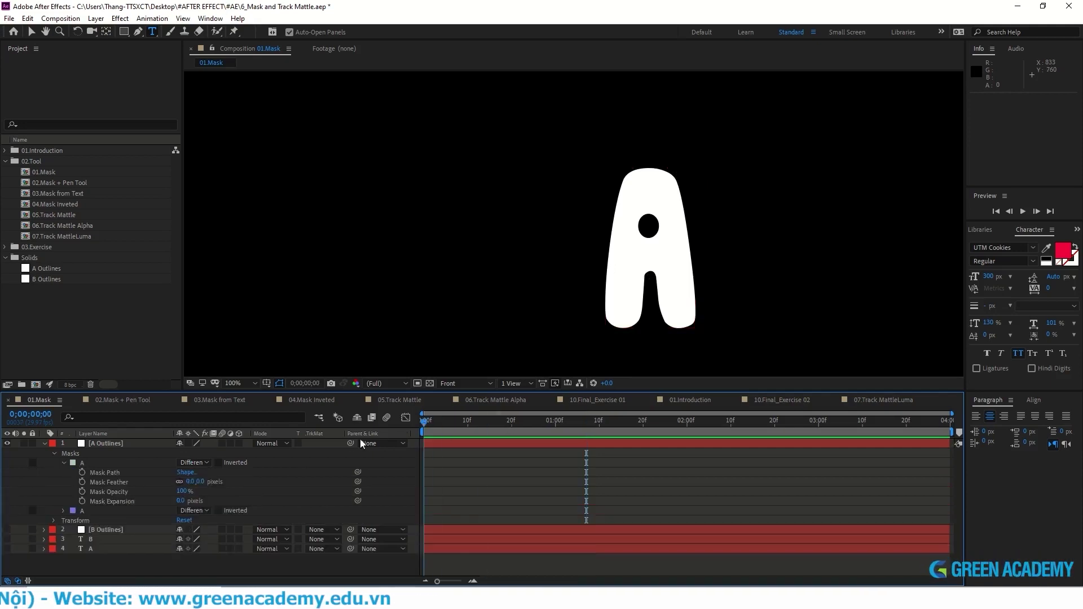
left_click(83, 473)
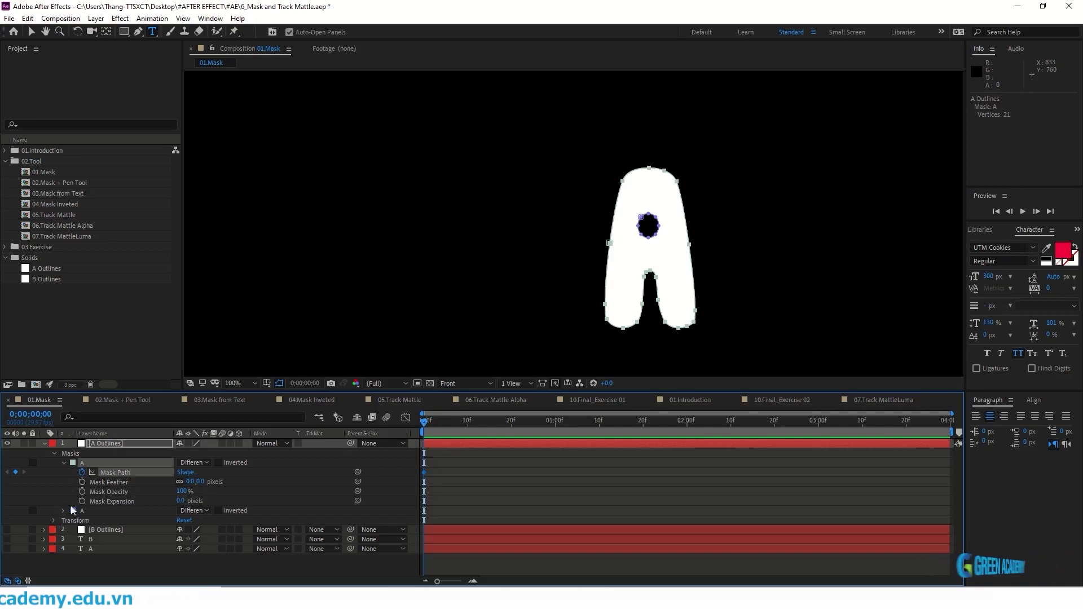
left_click(43, 530)
left_click(53, 540)
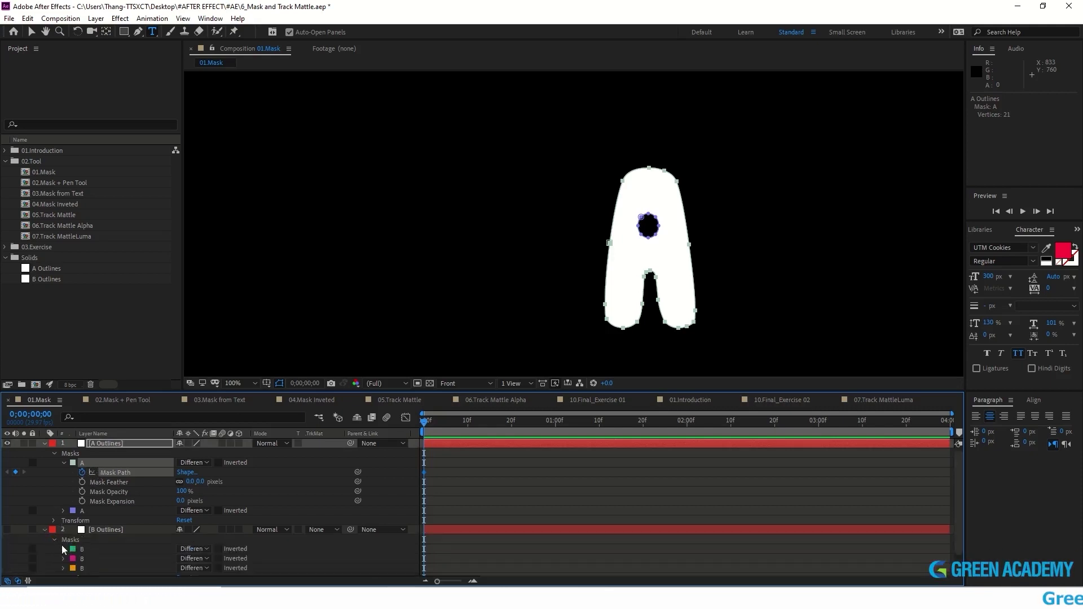
left_click(83, 550)
left_click(63, 550)
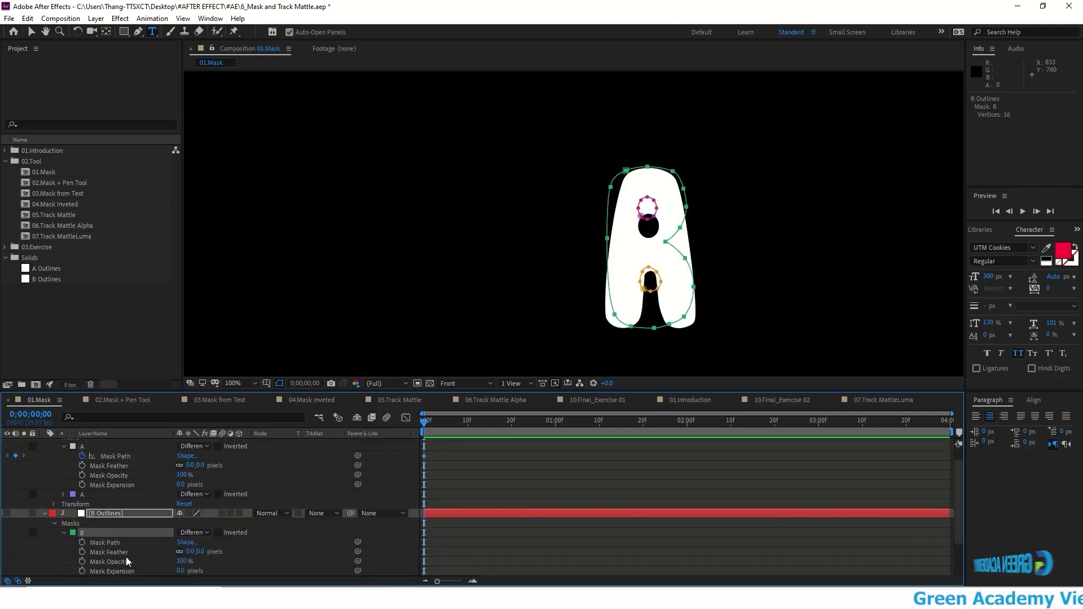
left_click(411, 543)
key("ctrl+c")
Step: Paste the B shape onto A's Mask Path at 0;00;01;00
scroll(460, 536, "up", 1)
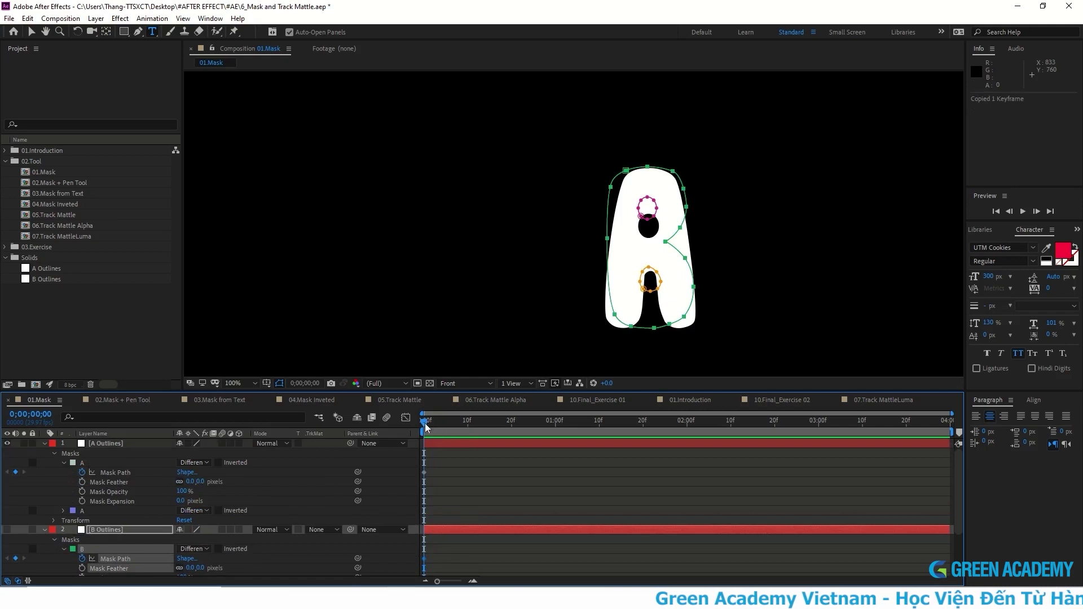
left_click_drag(552, 442, 558, 437)
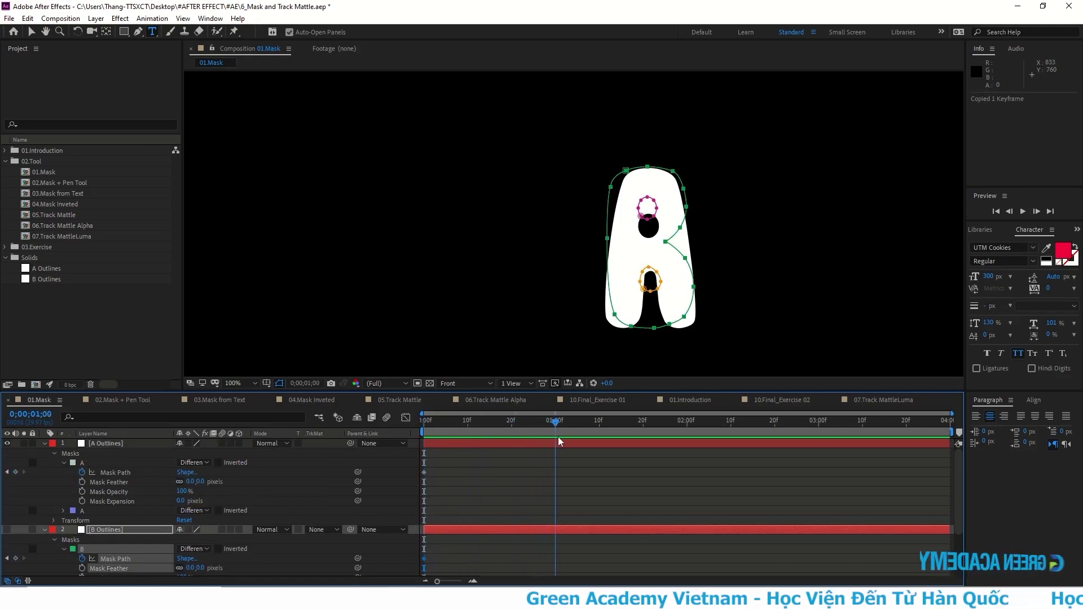
left_click(523, 466)
left_click(16, 473)
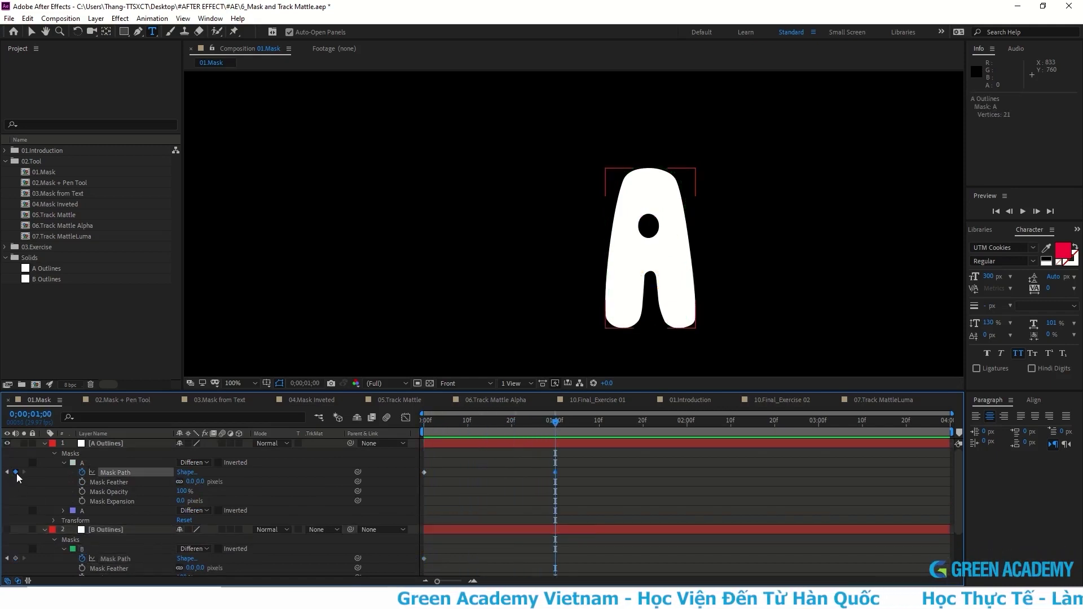
key("ctrl+v")
Step: Scrub and play back the A-to-B mask morph, ending on the B shape at one second
mouse_move(549, 432)
left_mouse_down()
mouse_move(564, 465)
mouse_move(412, 434)
left_mouse_up()
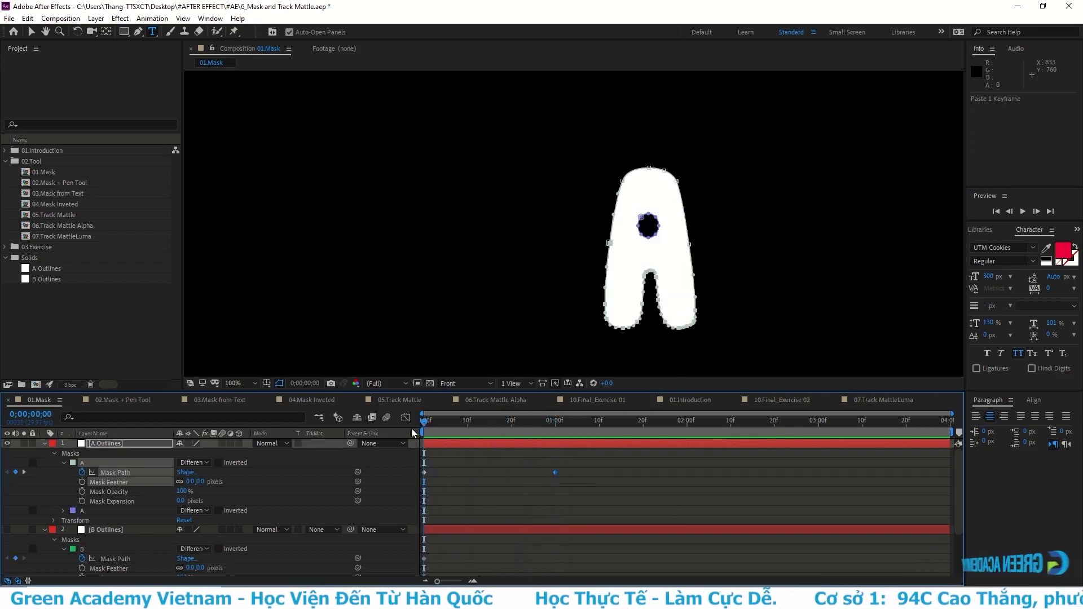
key("space")
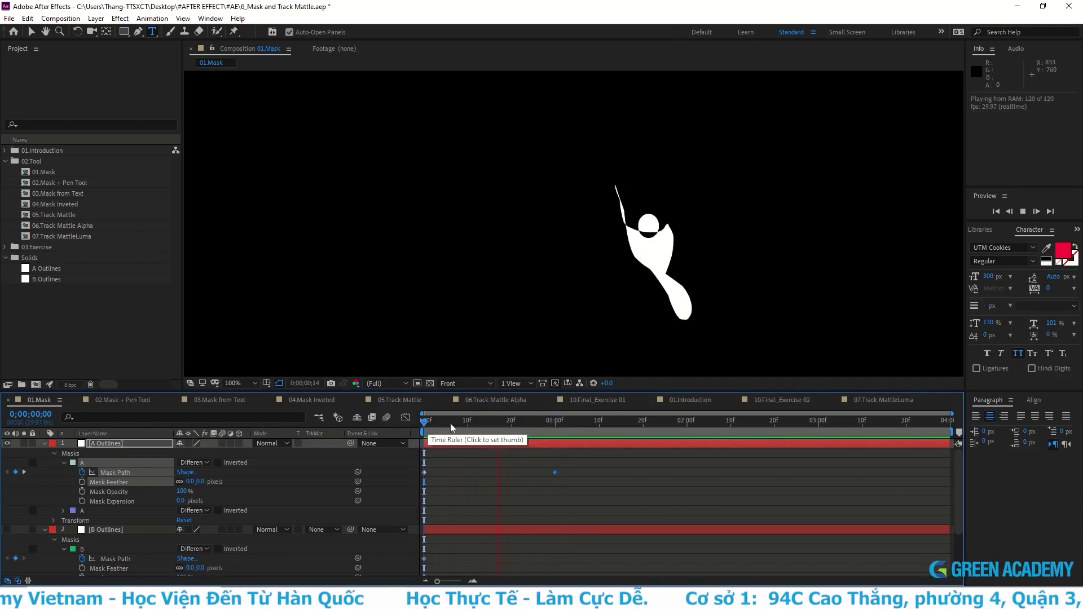
key("space")
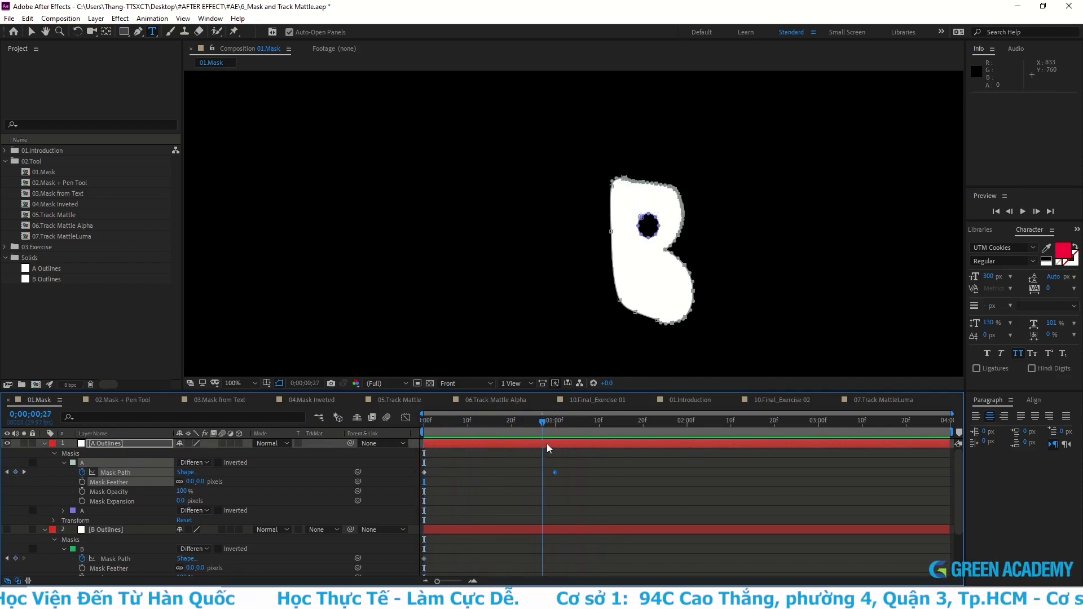
mouse_move(414, 443)
left_mouse_down()
mouse_move(557, 442)
mouse_move(382, 451)
mouse_move(374, 465)
left_mouse_up()
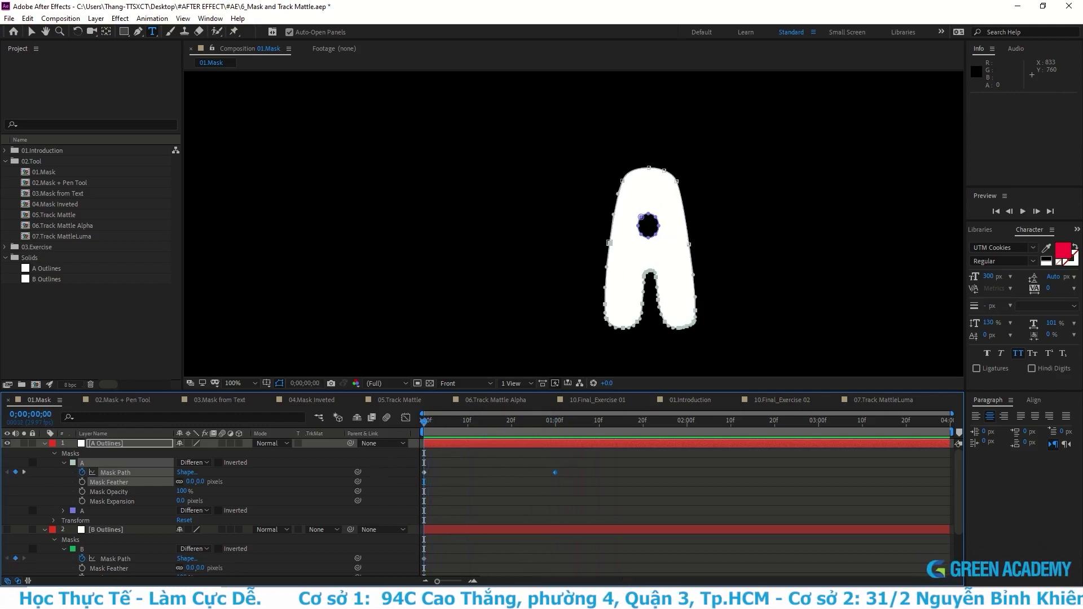
Step: Set the second A mask to Subtract and keyframe its Mask Path at 0;00
left_click(194, 510)
left_click(195, 480)
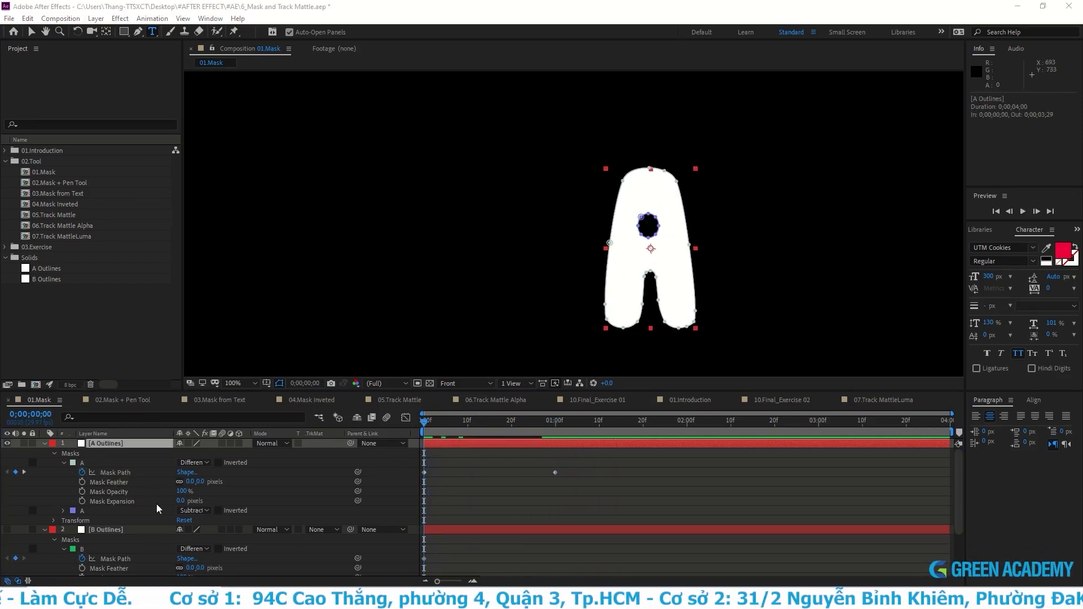
left_click(63, 510)
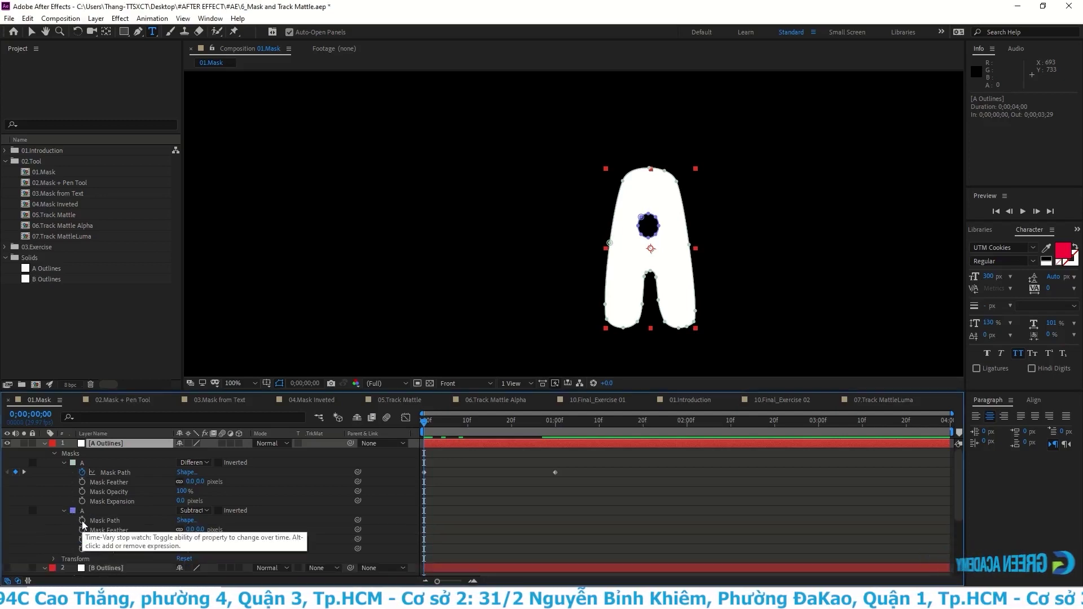
left_click(82, 521)
Step: At 1 second, keyframe and copy the B layer's second (upper hole) mask path
left_click(554, 423)
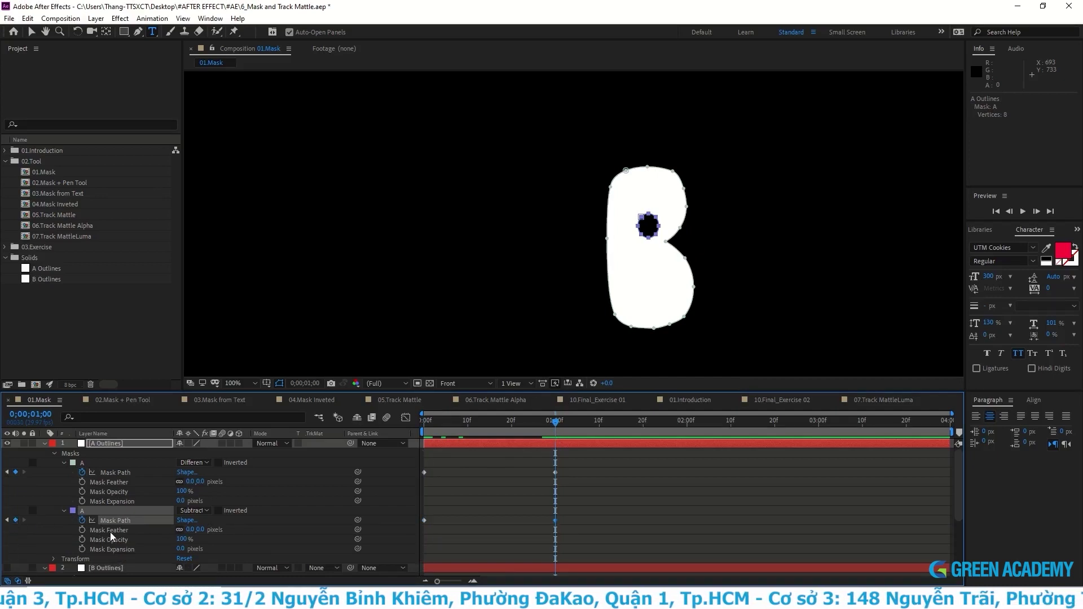
scroll(110, 533, "down", 2)
scroll(66, 523, "down", 1)
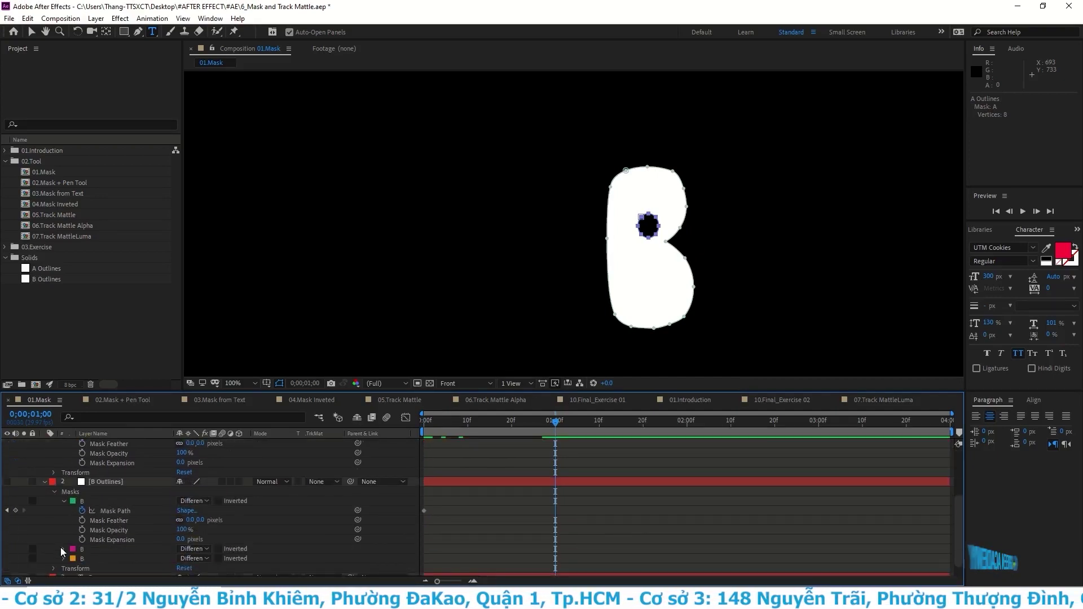
left_click(63, 549)
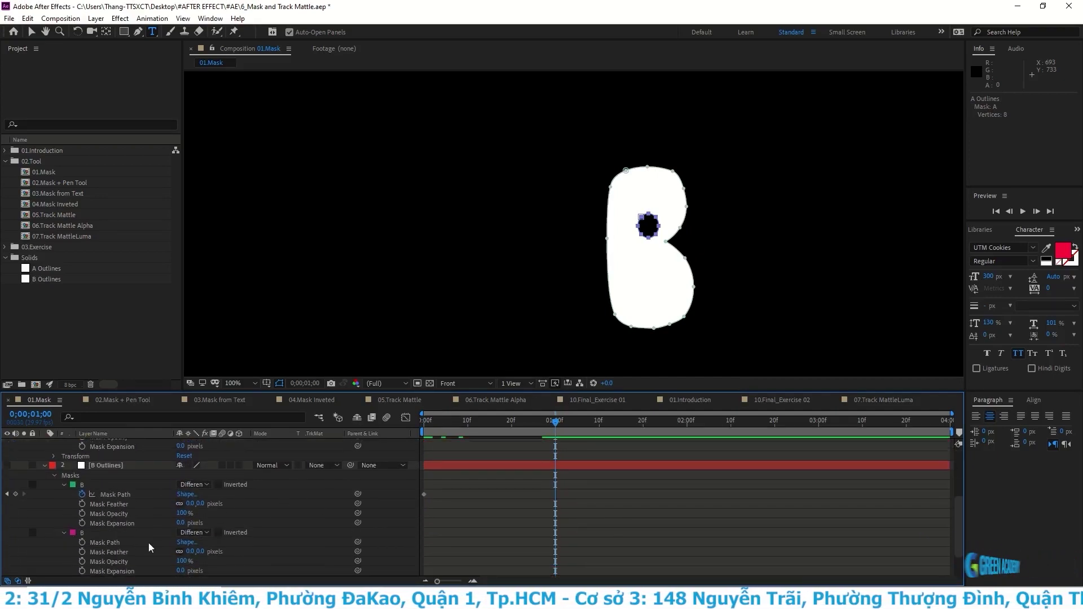
left_click(82, 542)
left_click(545, 550)
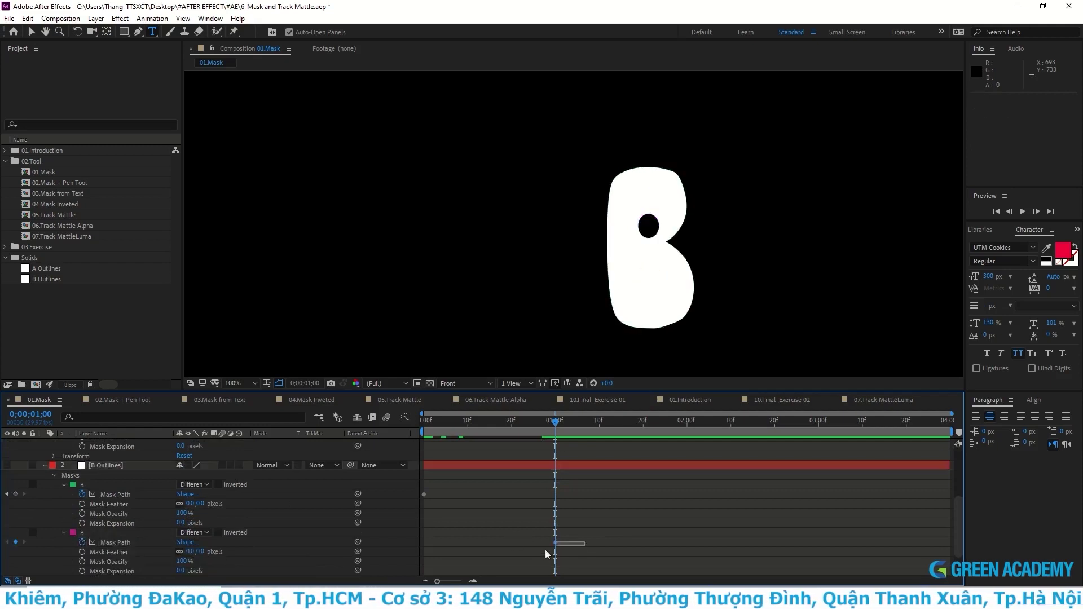
left_click(556, 542)
key("ctrl+c")
Step: Paste the B hole shape onto A's second mask path and return to the start
scroll(575, 530, "up", 3)
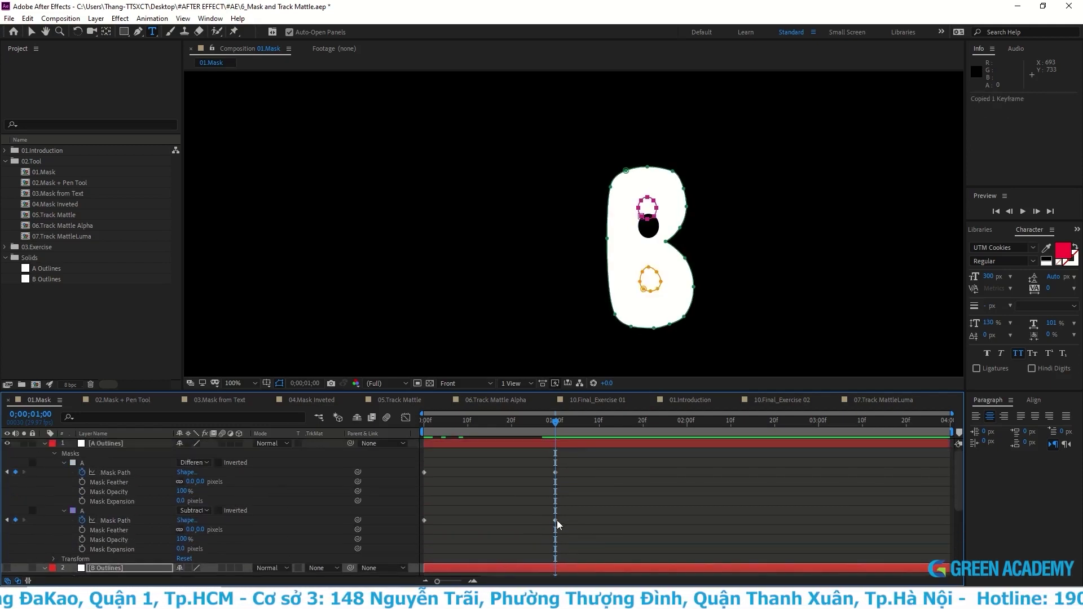
left_click(557, 521)
key("ctrl+v")
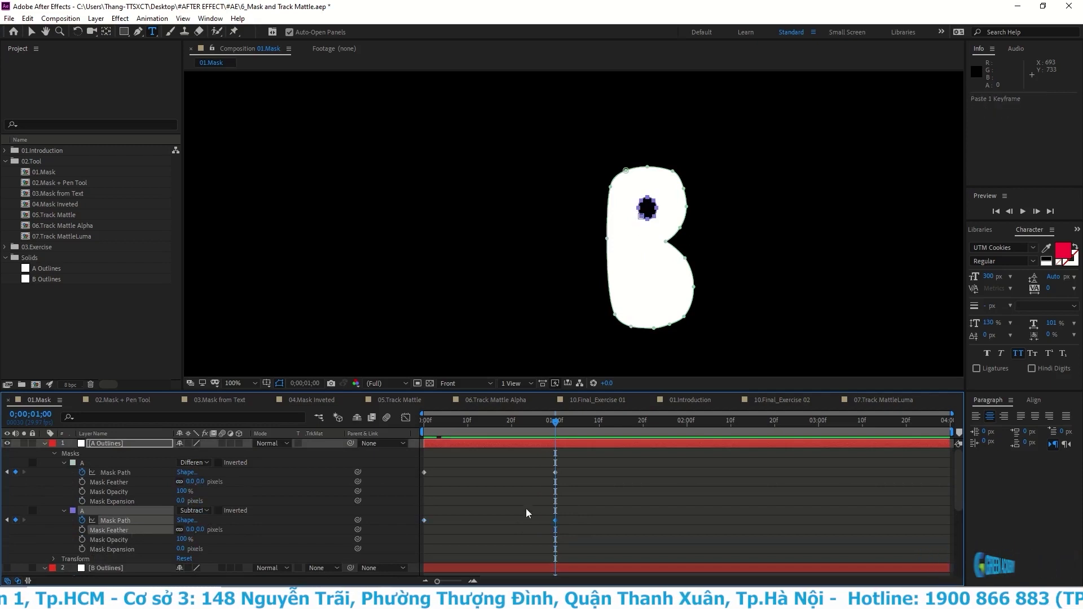
mouse_move(555, 421)
left_mouse_down()
mouse_move(415, 452)
mouse_move(521, 468)
mouse_move(384, 479)
left_mouse_up()
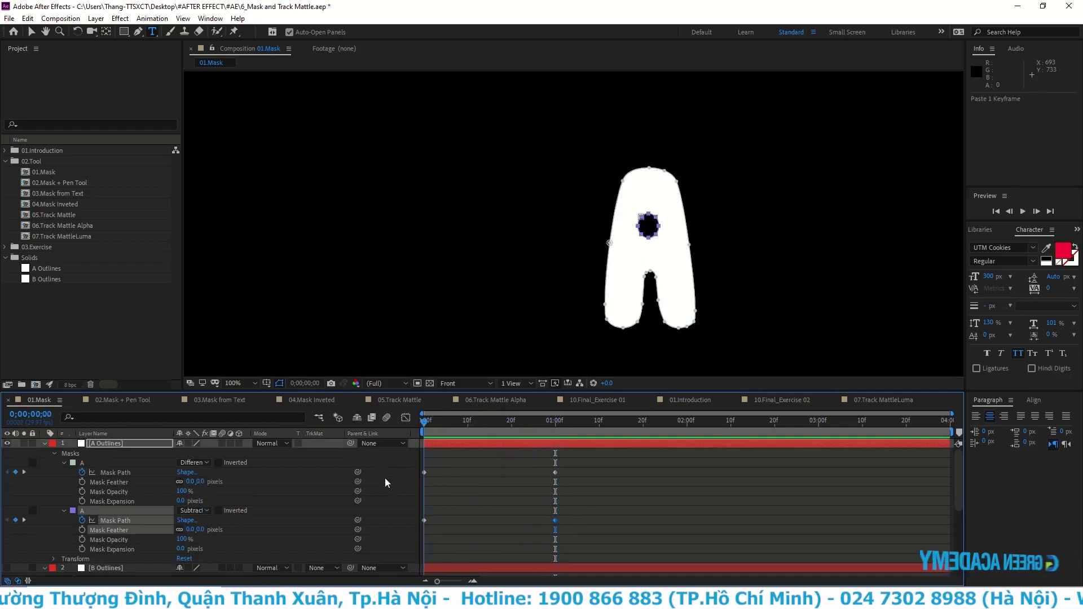
Step: Keyframe the Mask Path of B Outlines' third (lower-hole) mask at frame 0 and copy it
scroll(96, 534, "down", 1)
scroll(96, 534, "down", 1)
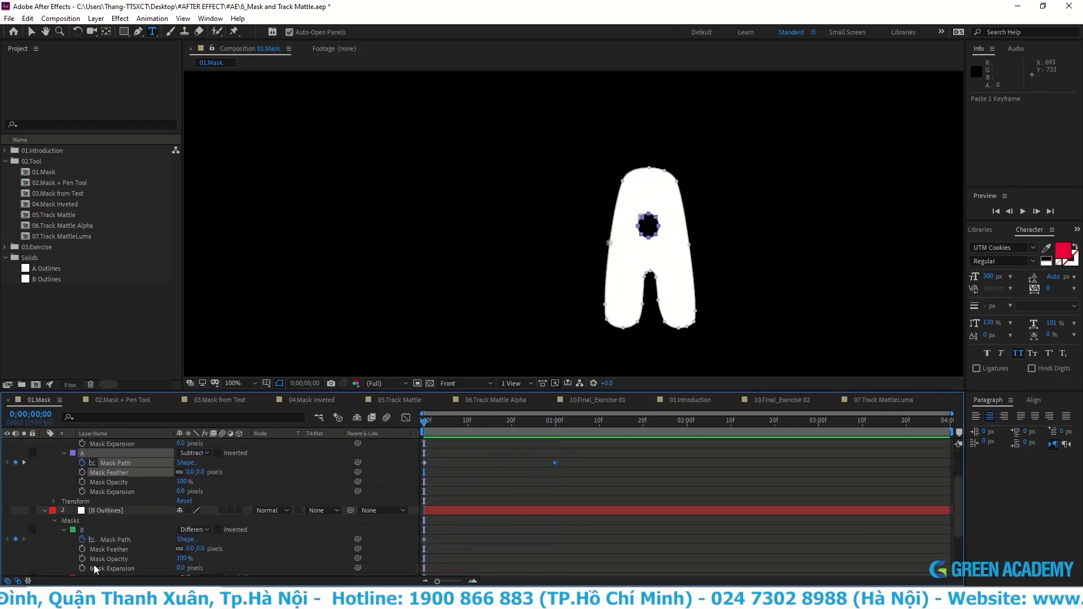
scroll(94, 558, "down", 2)
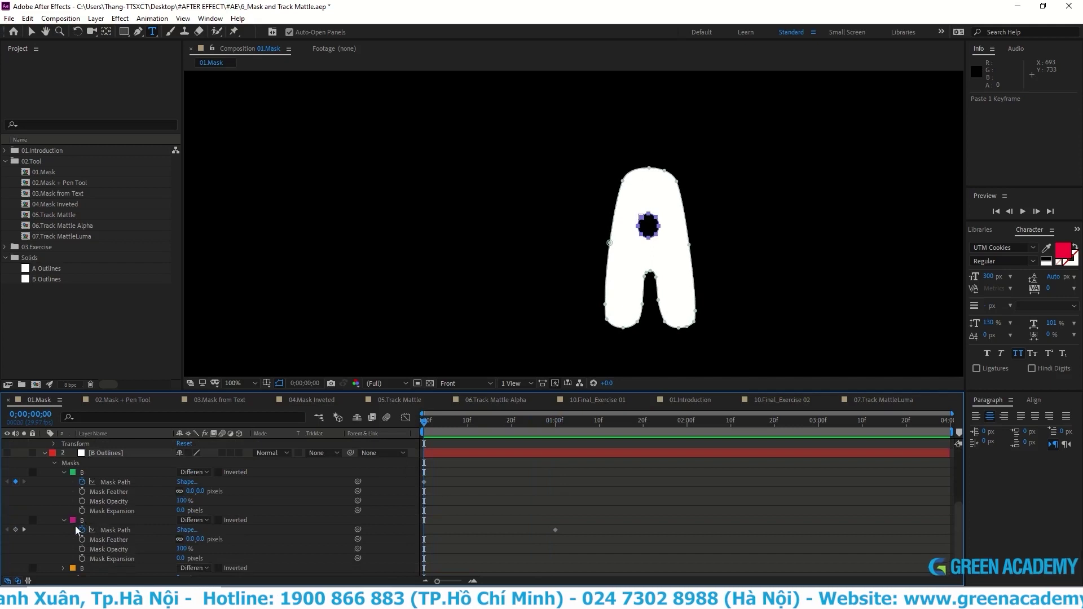
scroll(83, 522, "down", 1)
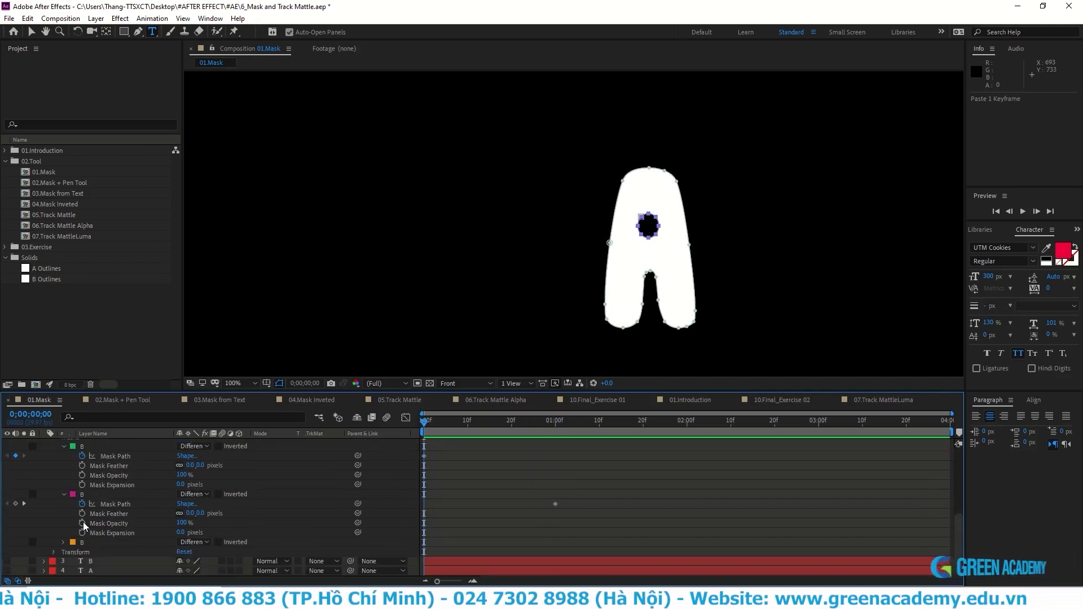
left_click(64, 532)
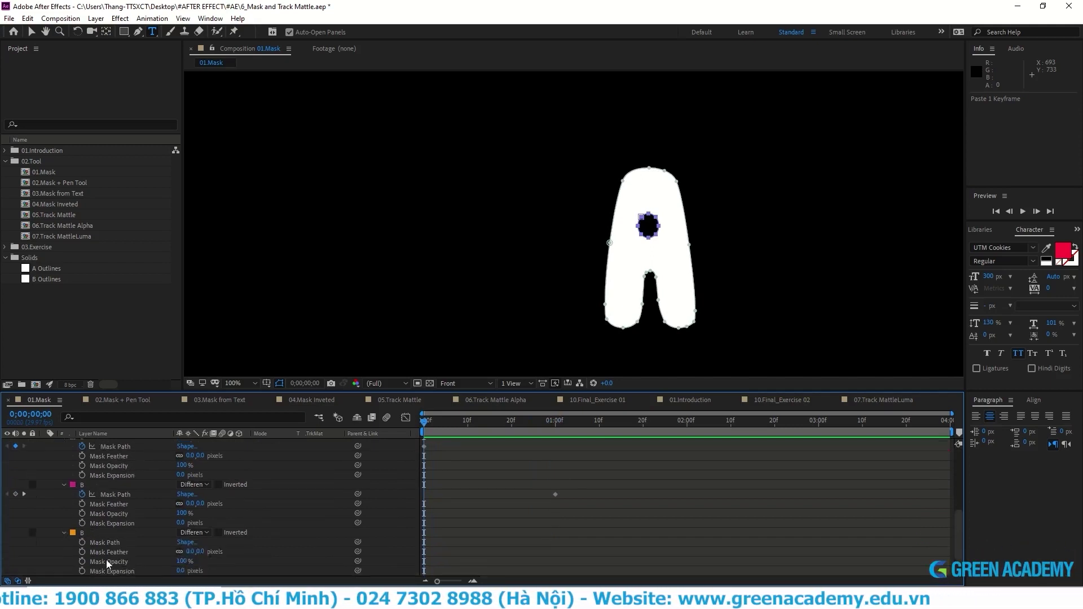
left_click(82, 542)
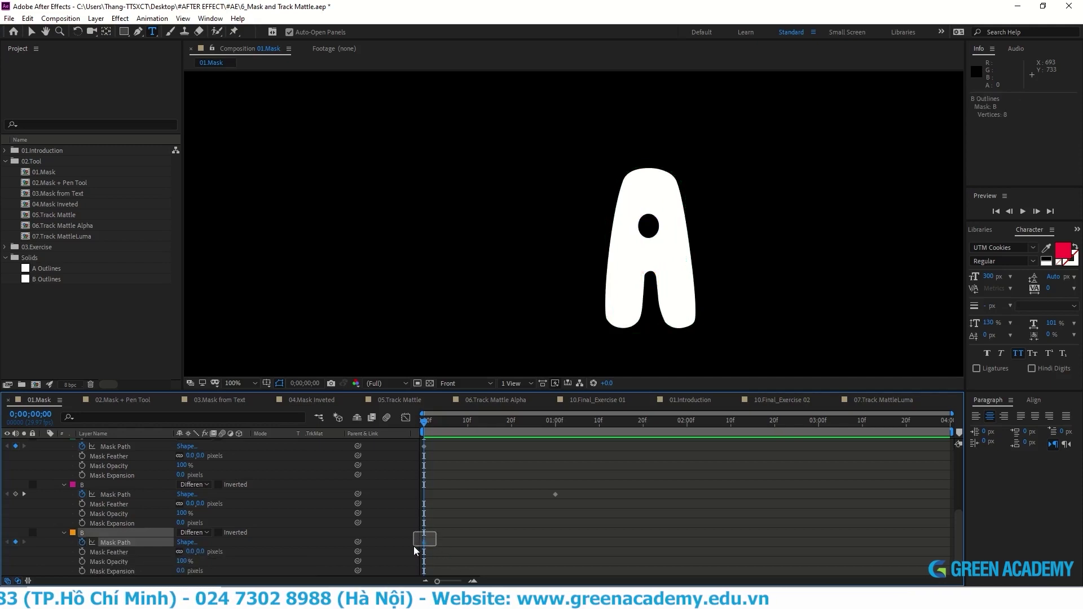
key("ctrl+c")
Step: Select the hole mask on the A Outlines layer
scroll(482, 554, "up", 3)
scroll(480, 553, "up", 1)
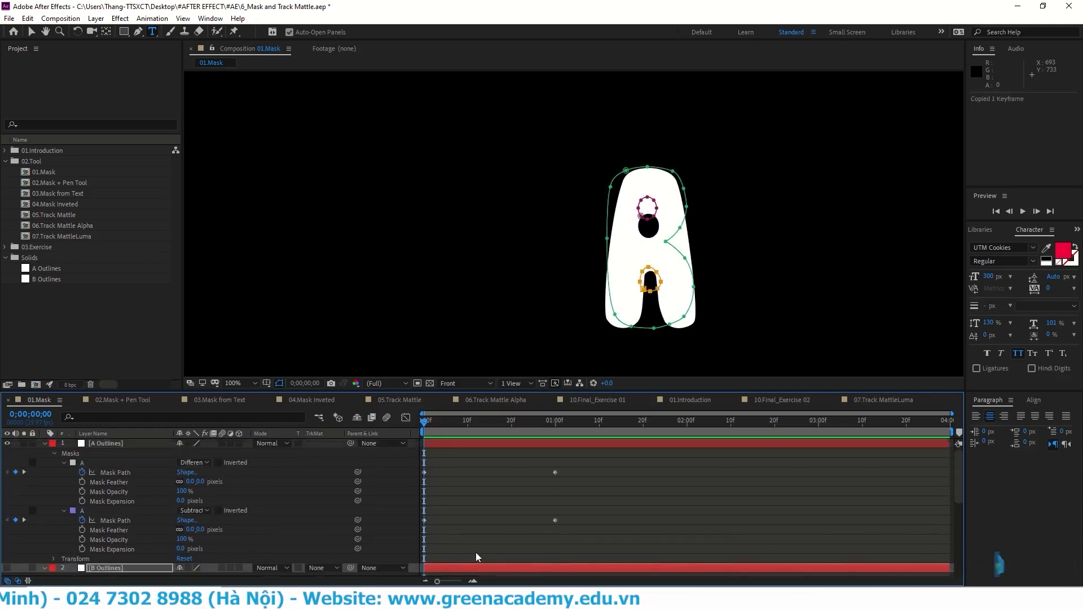
left_click(82, 511)
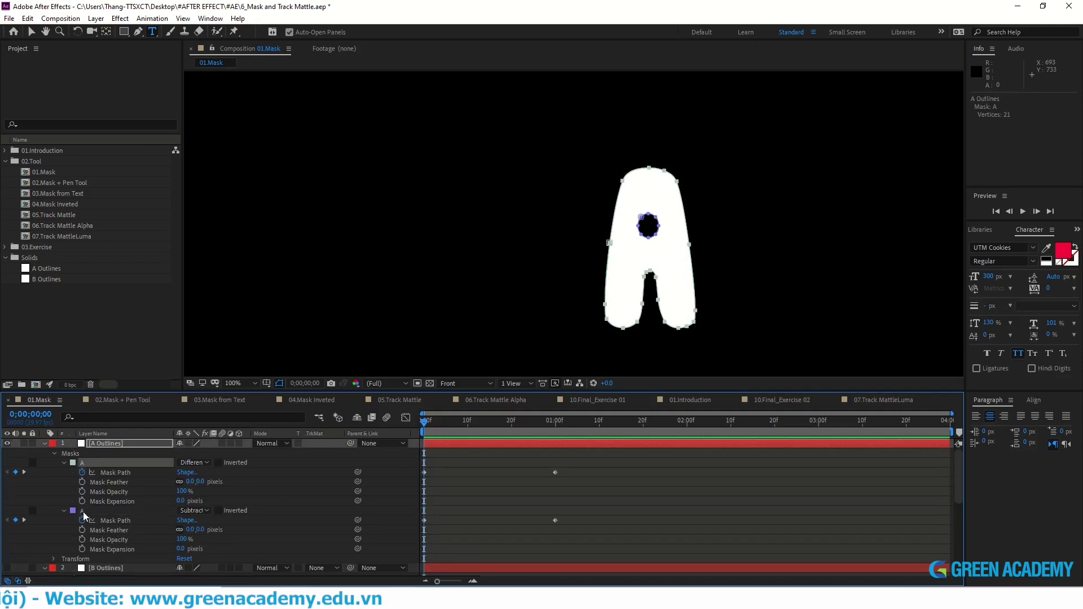
left_click(50, 523)
left_click(79, 511)
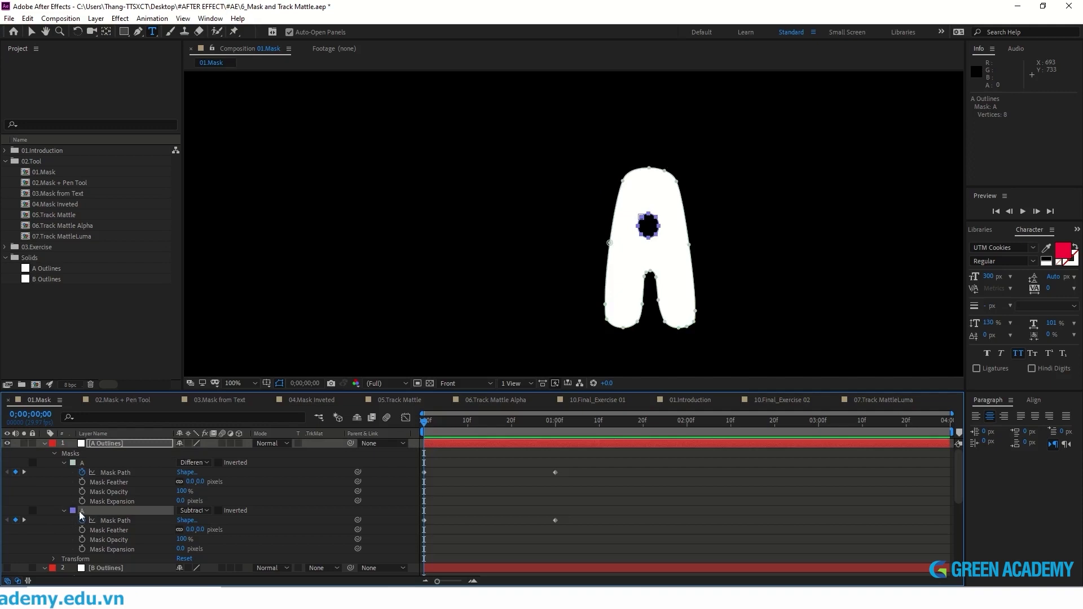
Step: Duplicate A's hole mask as A 2 and paste the B lower-hole shape into it at 1 second
left_click(73, 455)
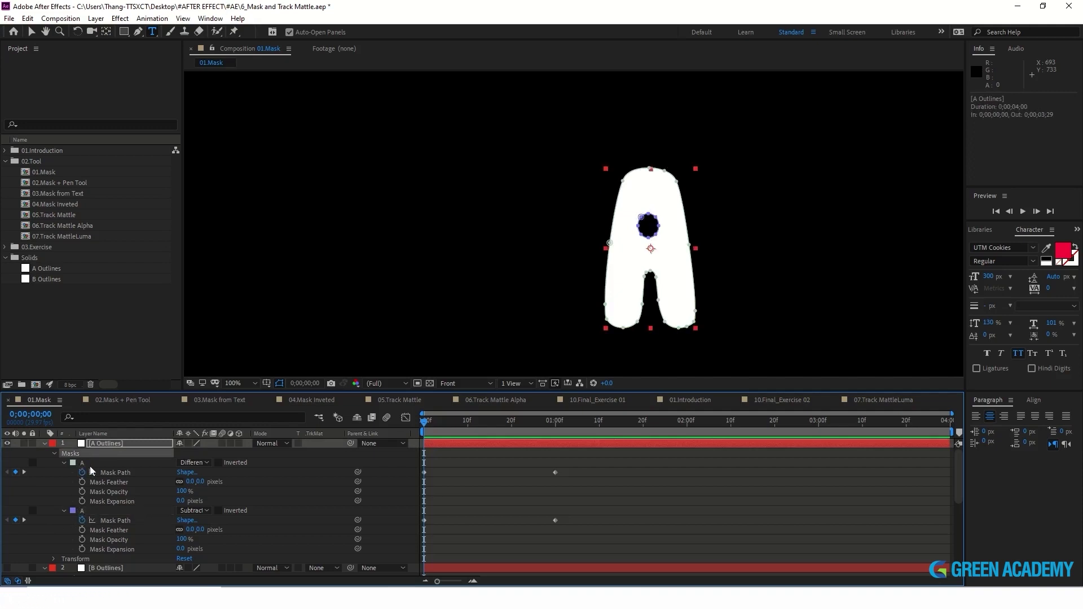
key("ctrl+d")
scroll(62, 504, "down", 3)
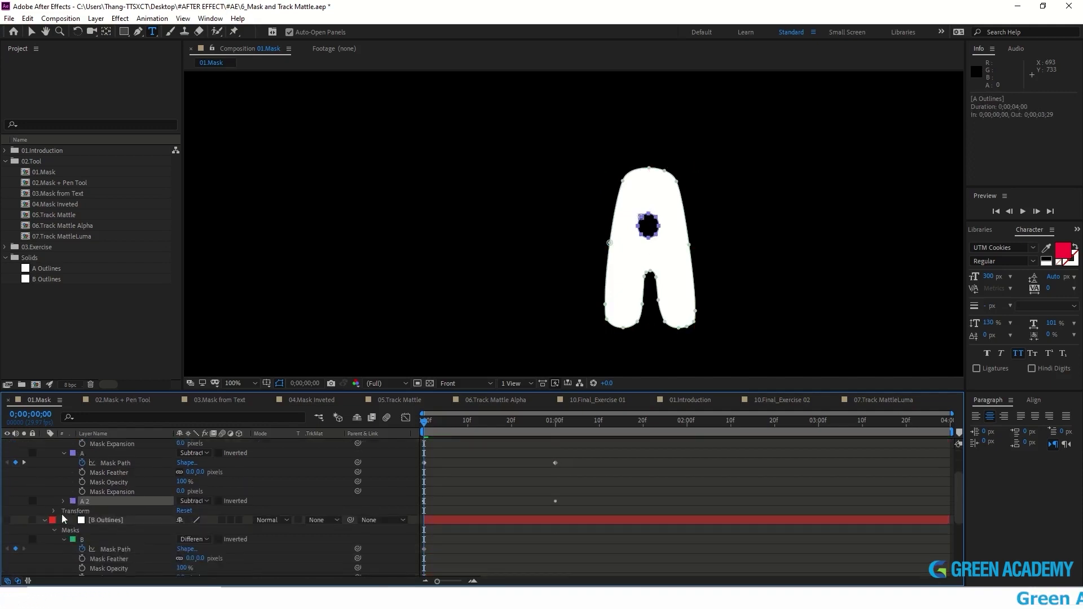
left_click(62, 501)
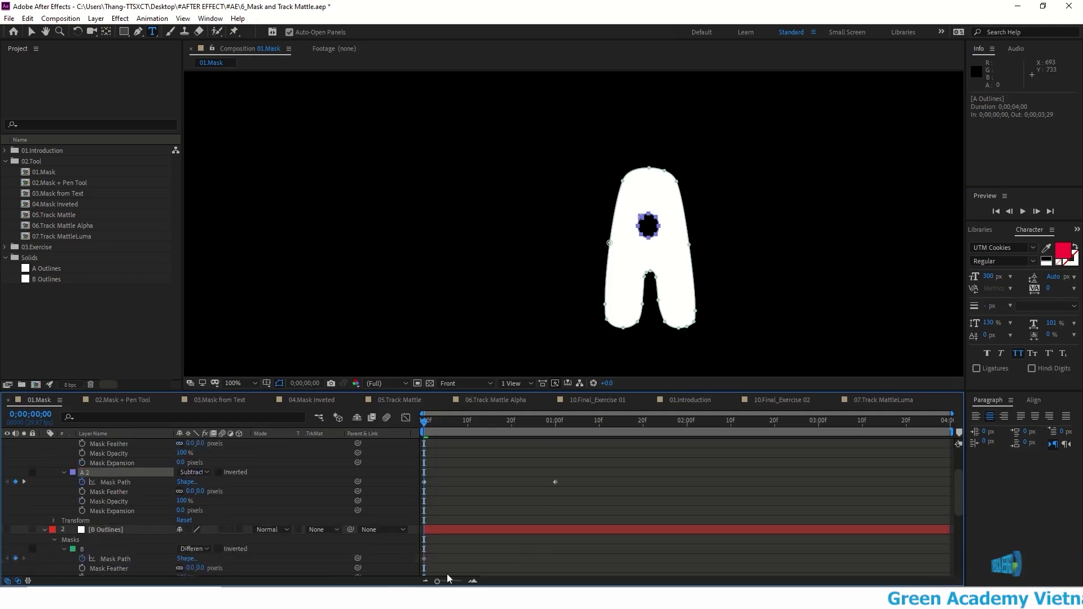
scroll(508, 560, "down", 5)
scroll(357, 559, "down", 3)
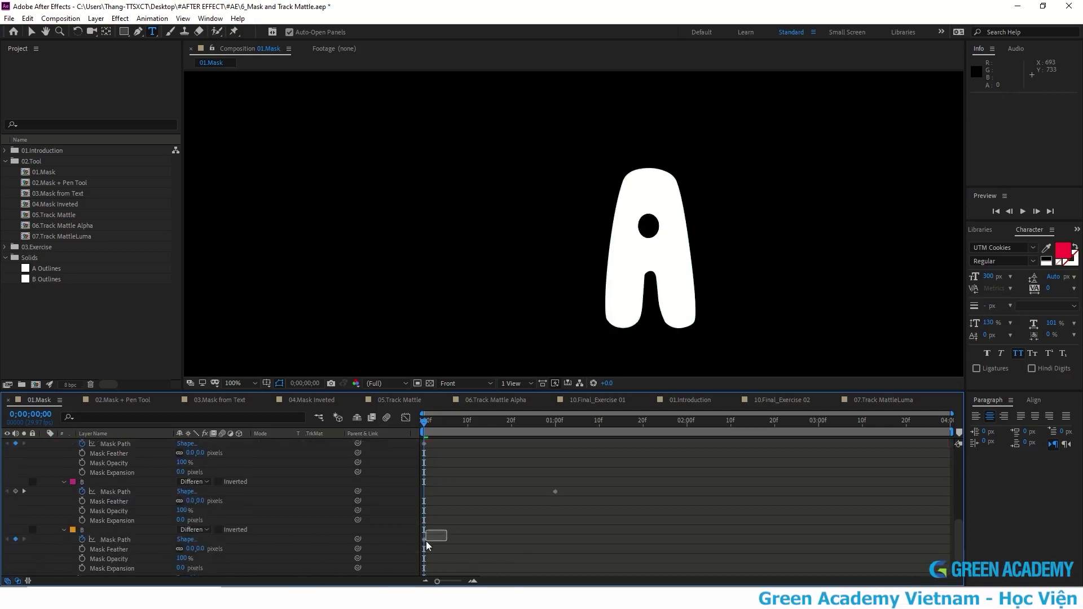
left_click_drag(426, 540, 428, 550)
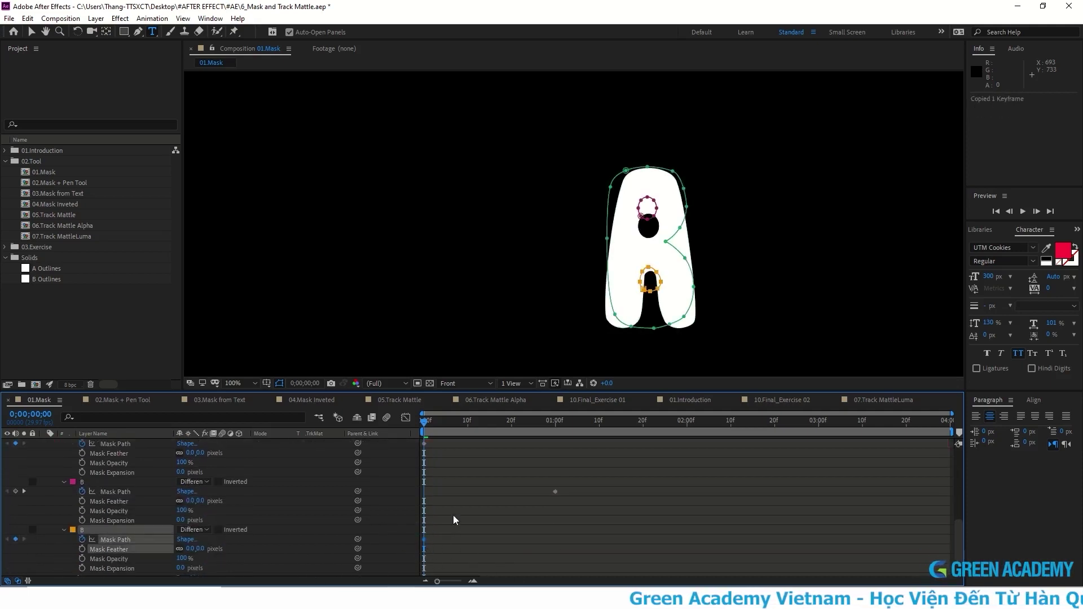
scroll(453, 515, "up", 5)
left_click(557, 426)
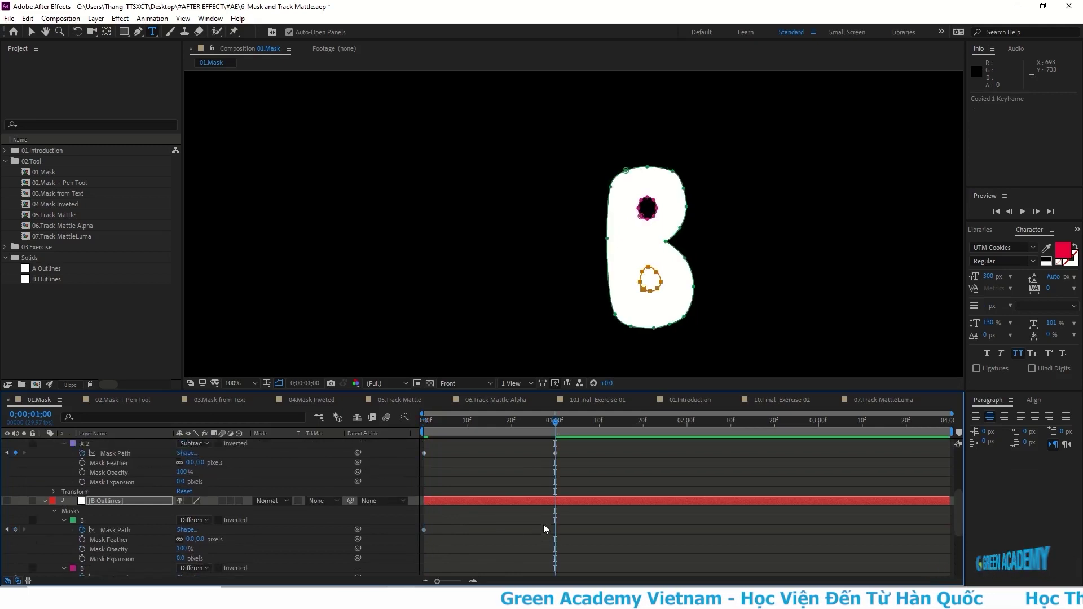
scroll(543, 524, "up", 3)
left_click_drag(570, 504, 541, 516)
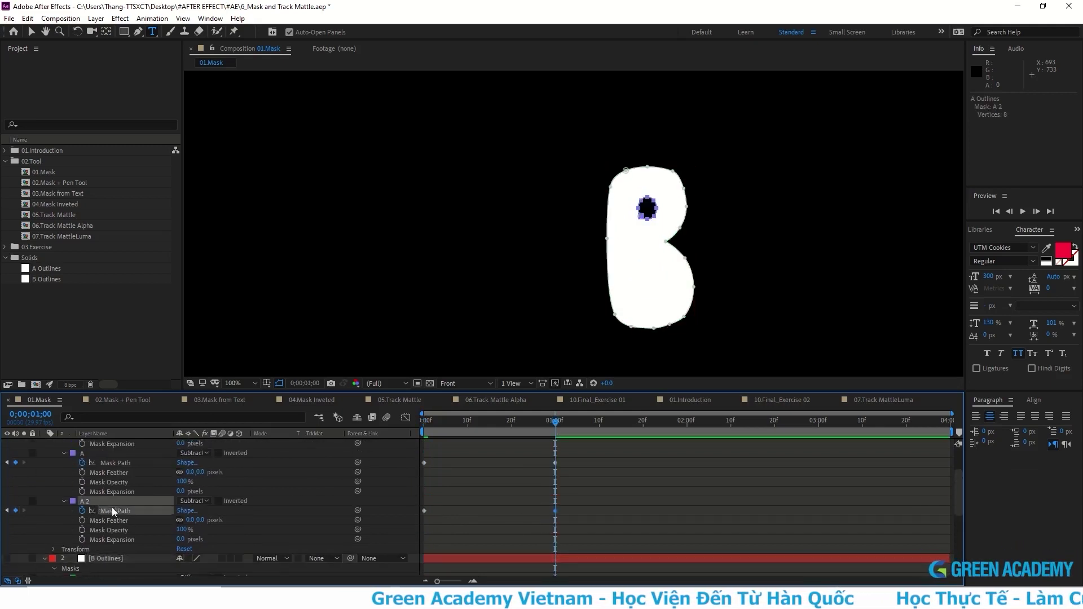
key("ctrl+v")
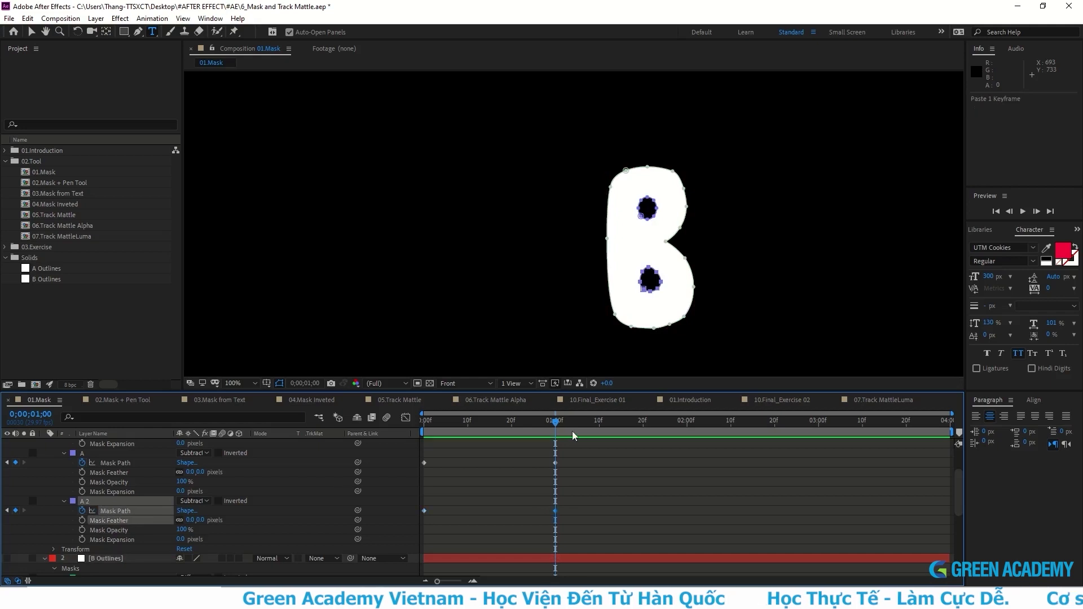
Step: Scrub the timeline to preview the letter A morphing into B
left_click_drag(551, 428, 399, 468)
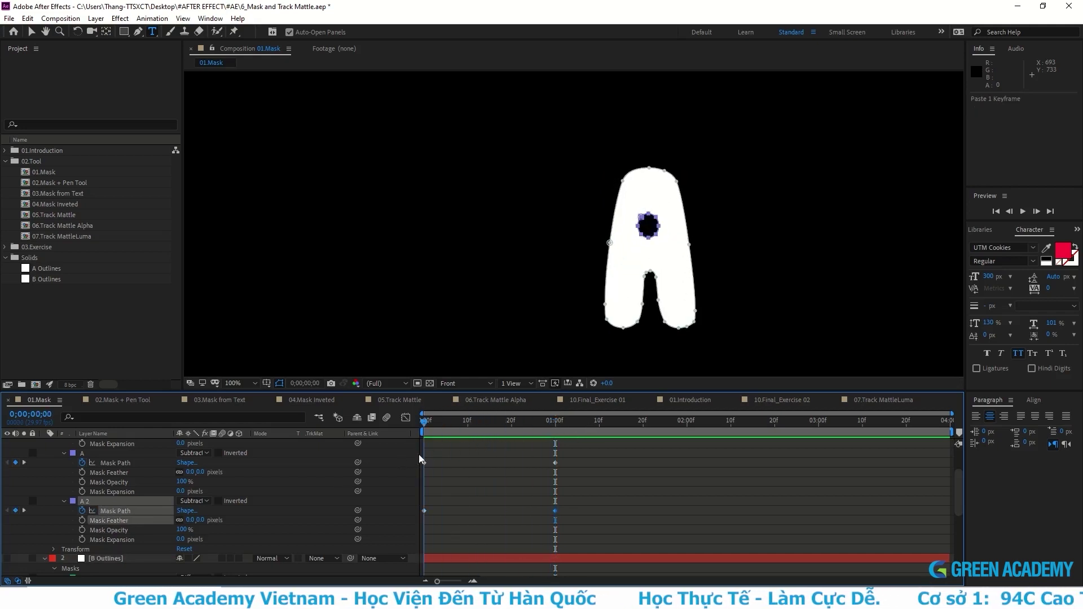
scroll(106, 500, "up", 1)
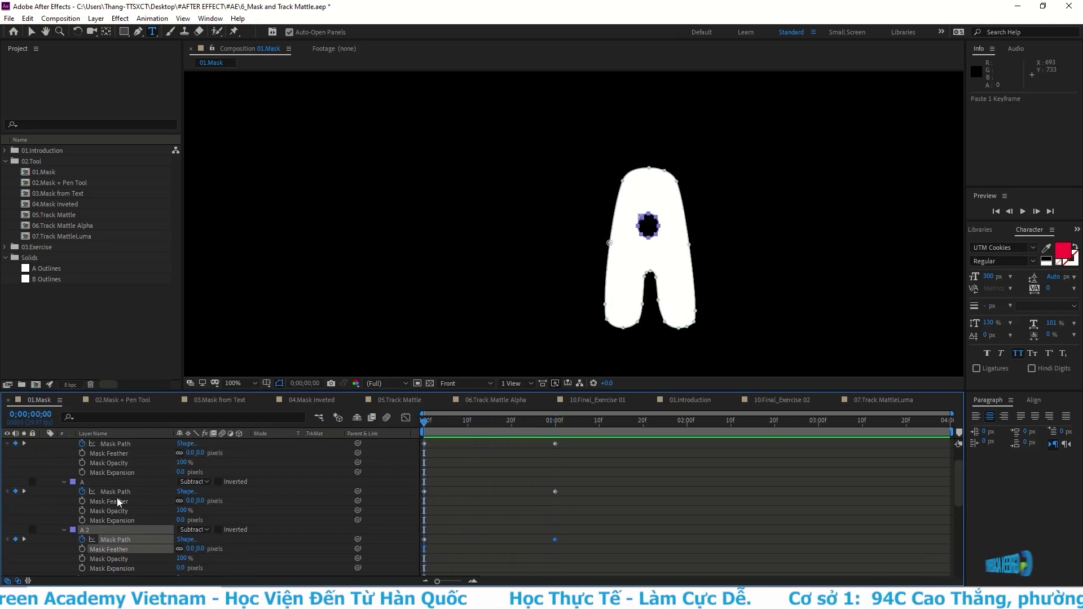
left_click(83, 483)
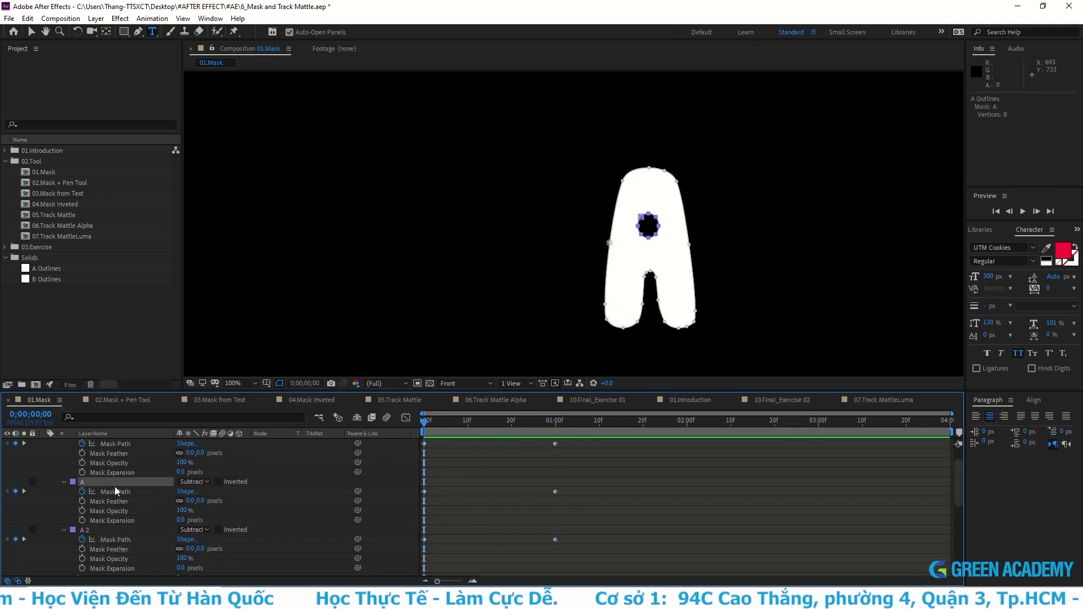
left_click(458, 428)
left_click_drag(467, 432, 555, 444)
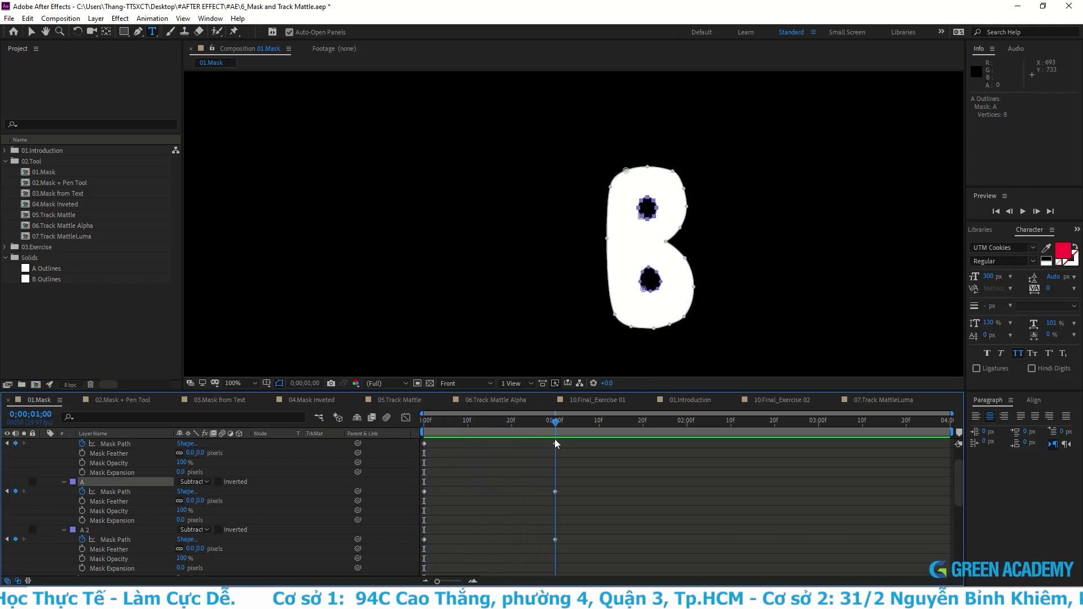
Step: Collapse the B Outlines properties and the A Outlines masks group
scroll(127, 523, "down", 2)
left_click(127, 524)
scroll(127, 522, "down", 2)
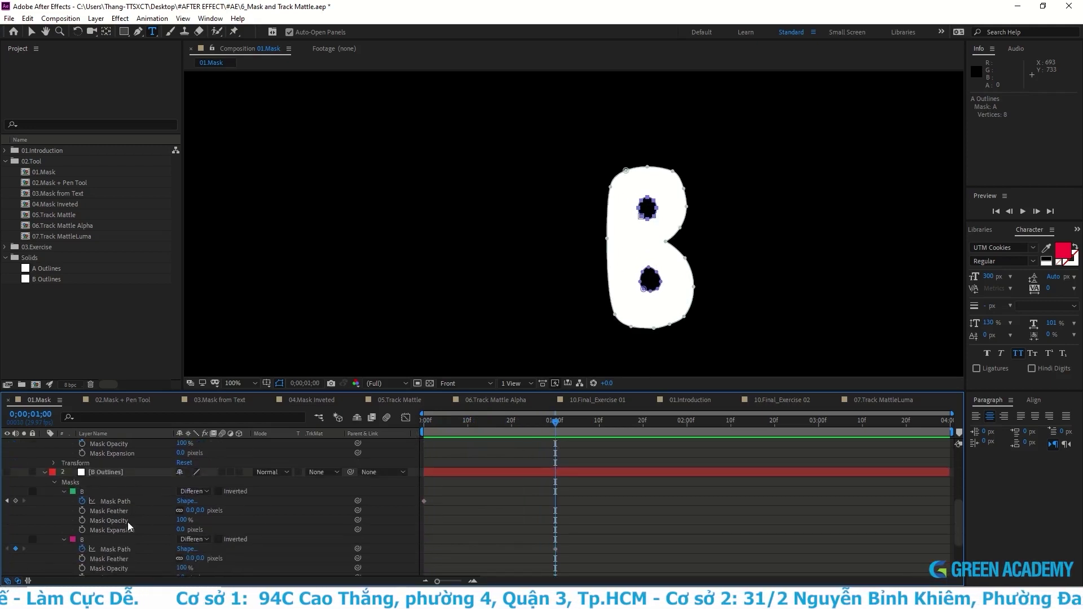
left_click(124, 470)
scroll(455, 457, "up", 4)
scroll(455, 457, "down", 3)
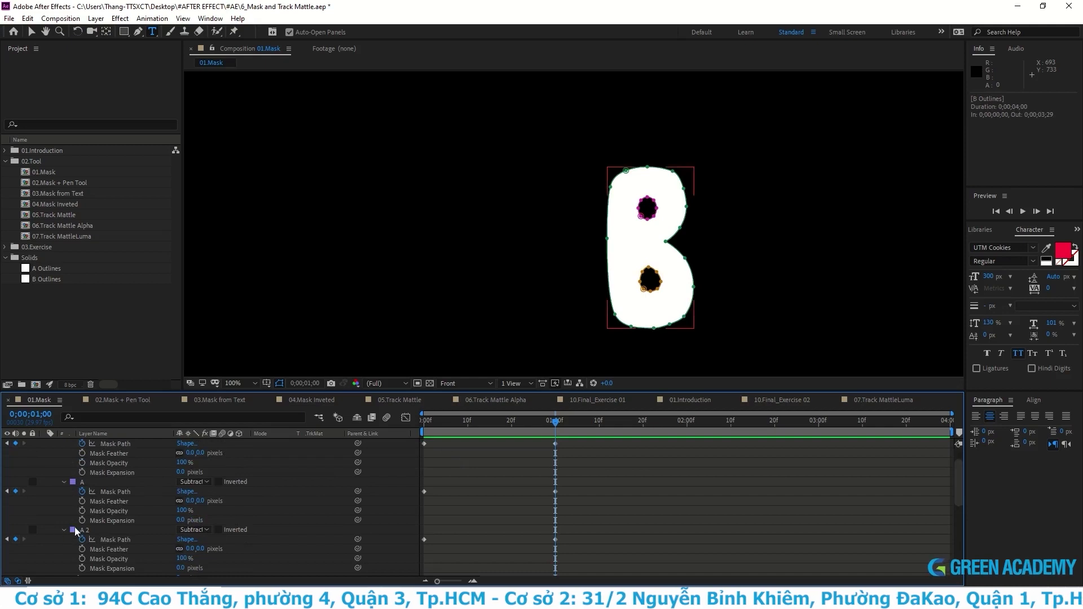
left_click(59, 501)
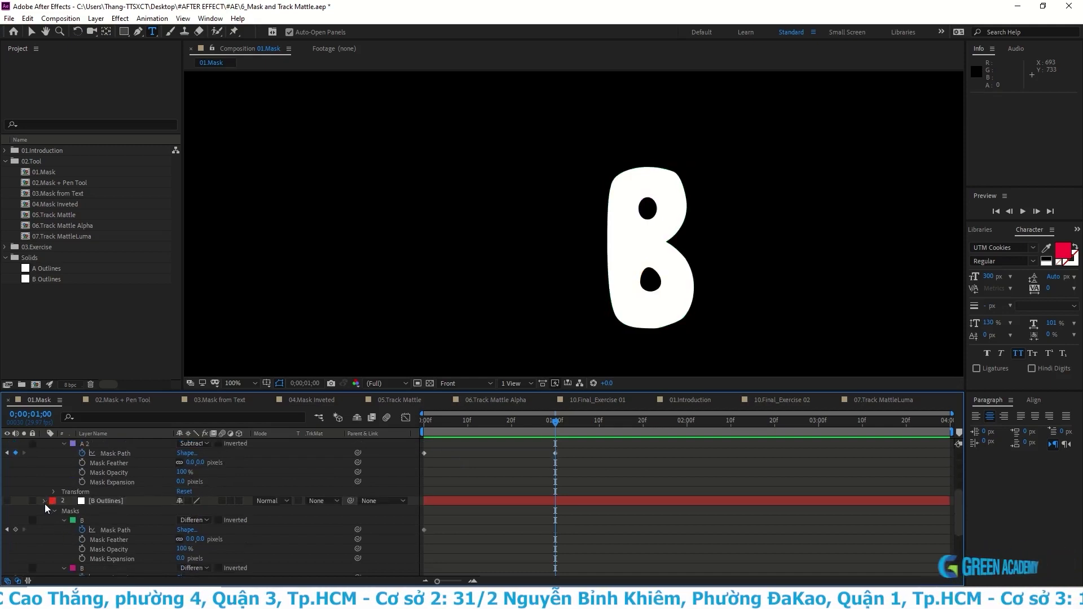
left_click(45, 504)
scroll(76, 526, "up", 3)
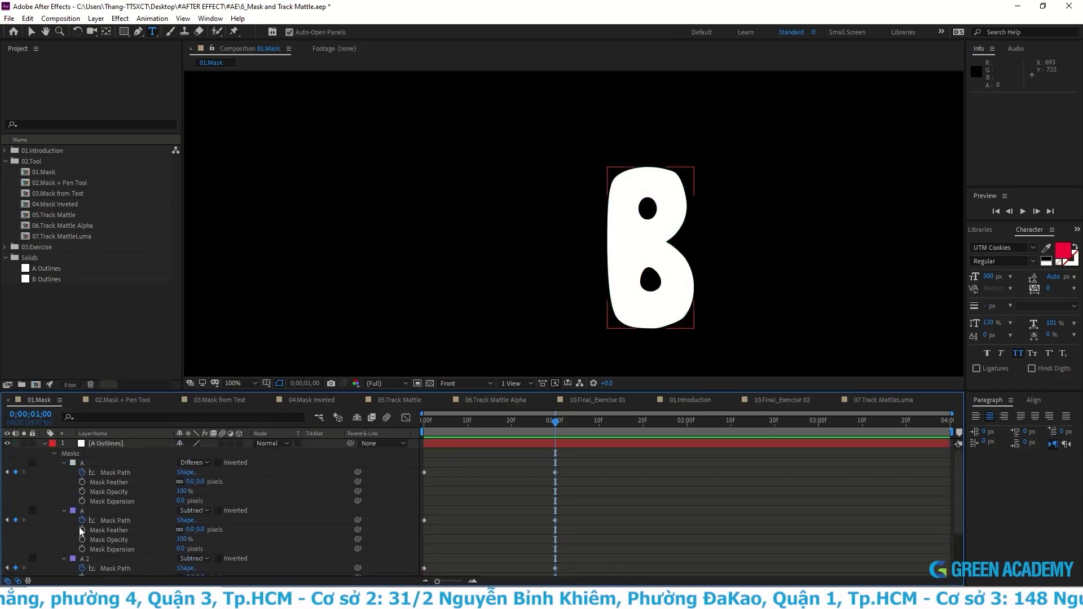
left_click(53, 454)
Step: Play and scrub the A-to-B morph, then return to the first frame
left_click_drag(550, 424, 432, 445)
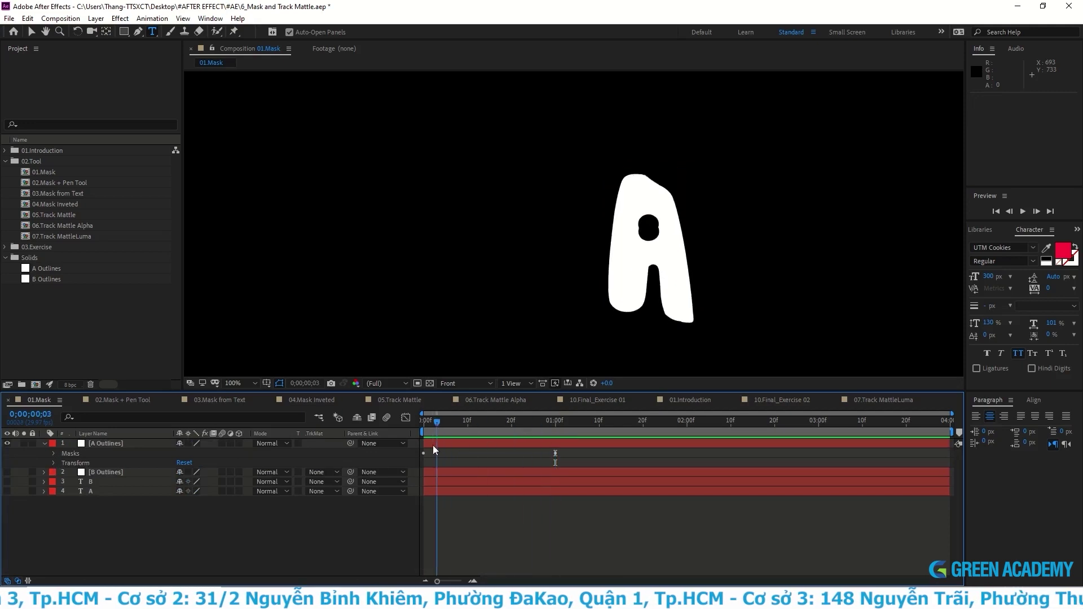
key("space")
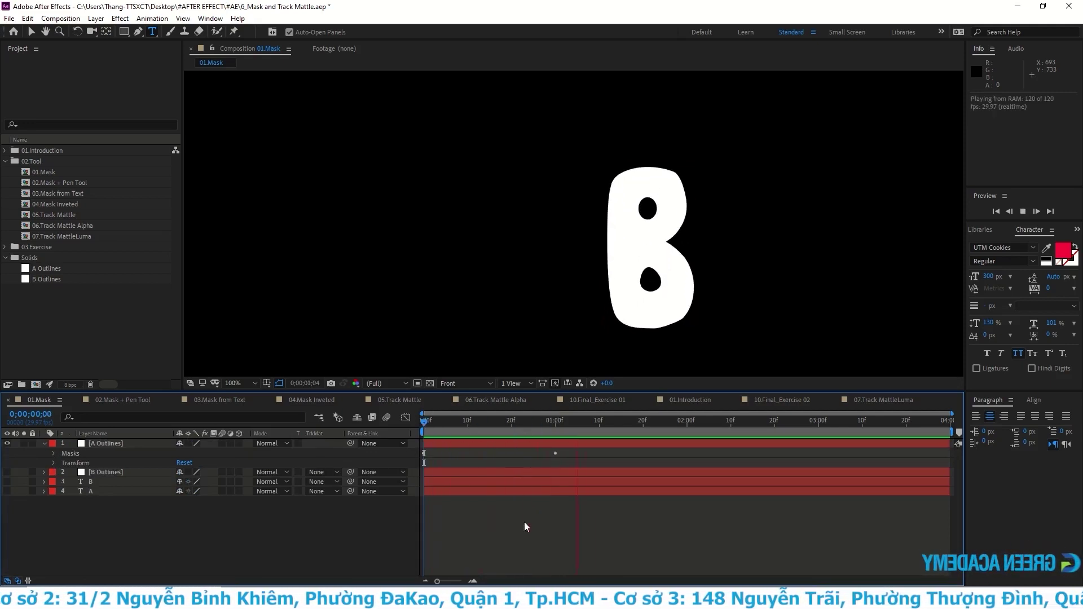
key("space")
left_click_drag(516, 446, 555, 450)
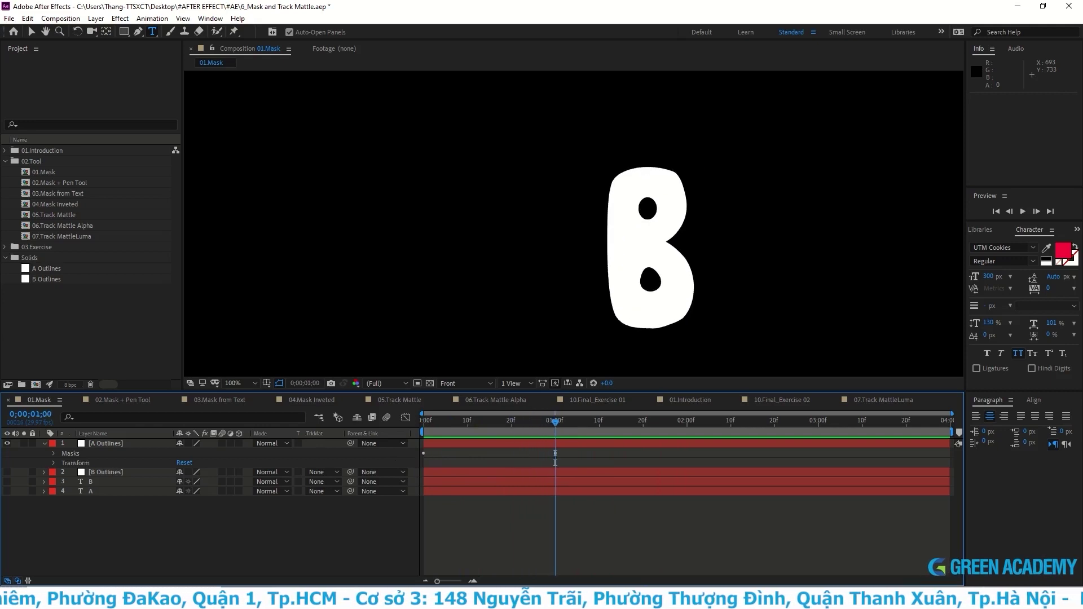
key("Home")
Step: Delete the A Outlines and B Outlines layers
left_click(44, 444)
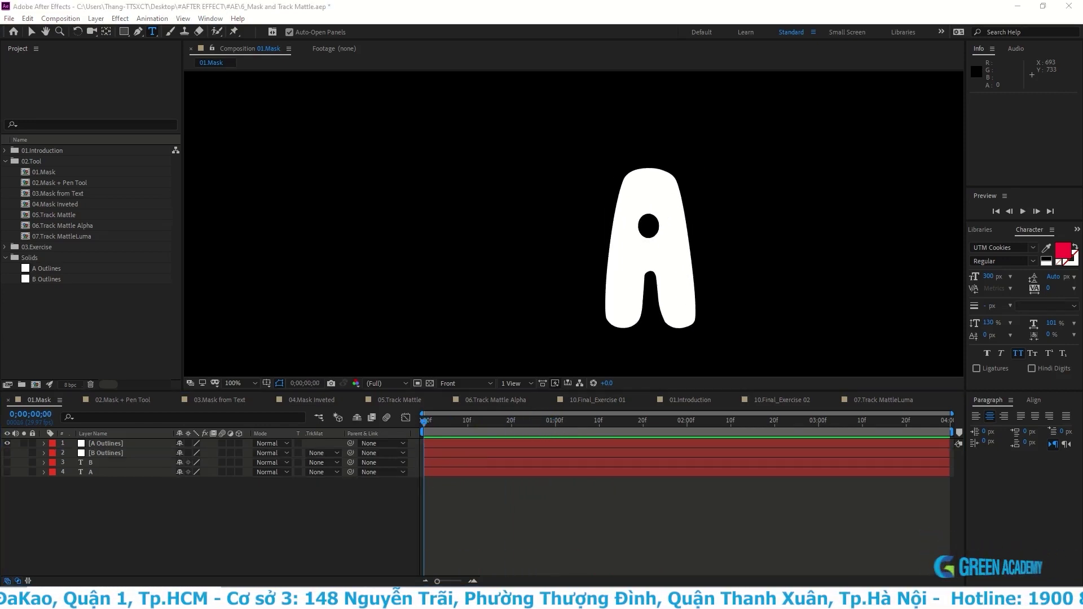
left_click(121, 444)
key("Delete")
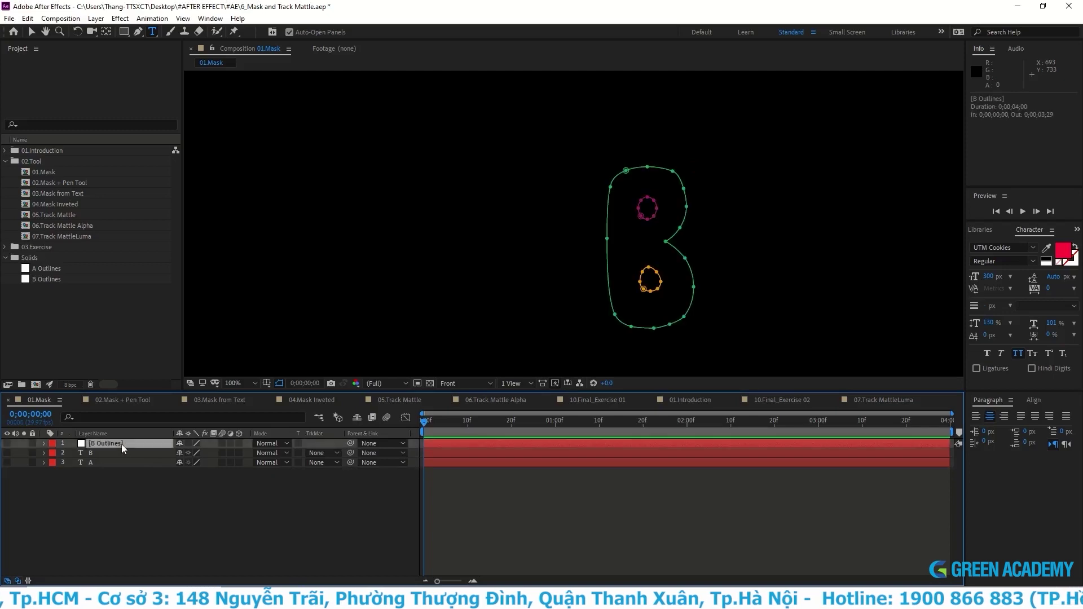
key("Delete")
key("Delete")
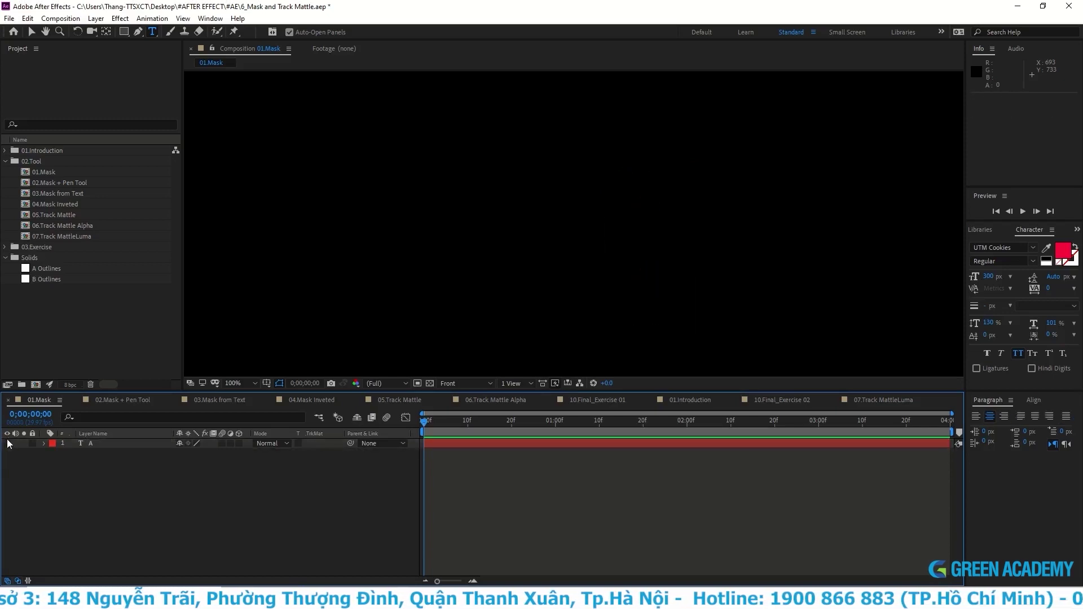
Step: Make text layer A visible and change its letter to C
left_click(8, 444)
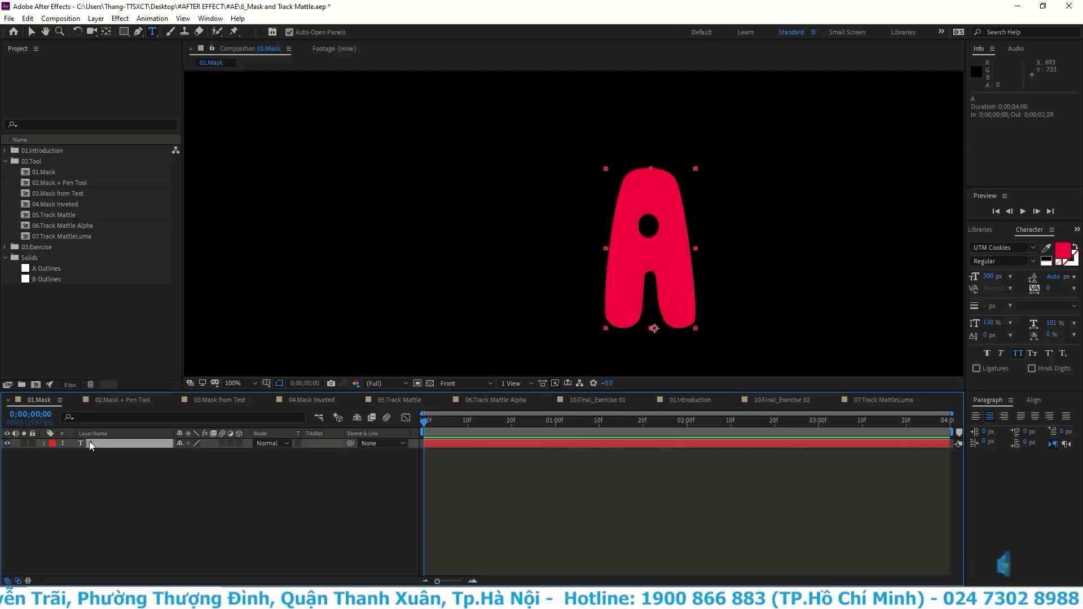
double_click(89, 443)
type("C")
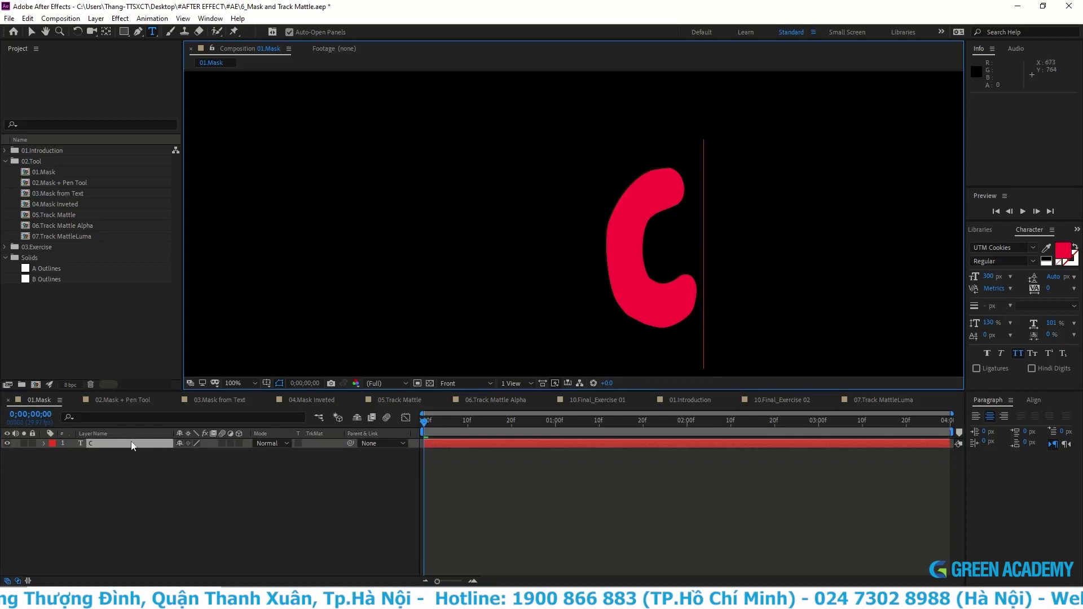
left_click(131, 446)
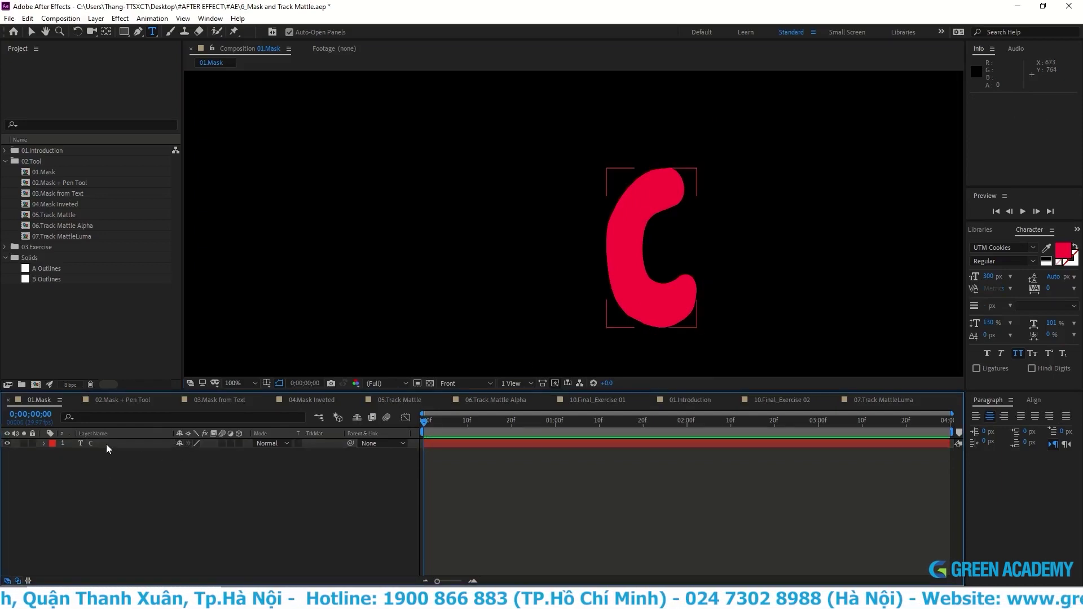
Step: Create a C Outlines layer from the C text and keyframe mask C's path at frame 0
right_click(657, 273)
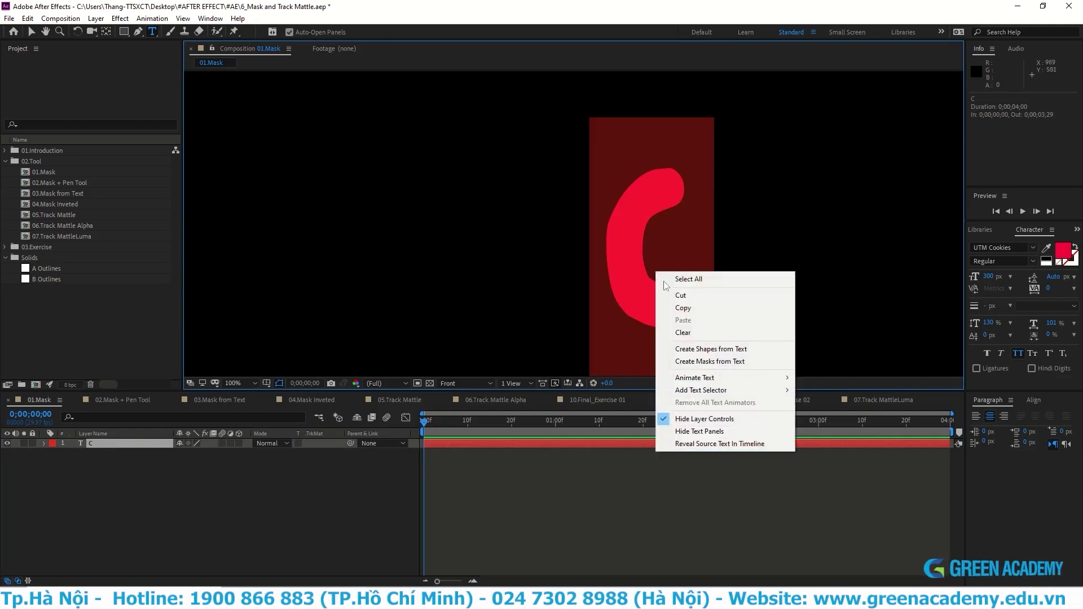
left_click(731, 362)
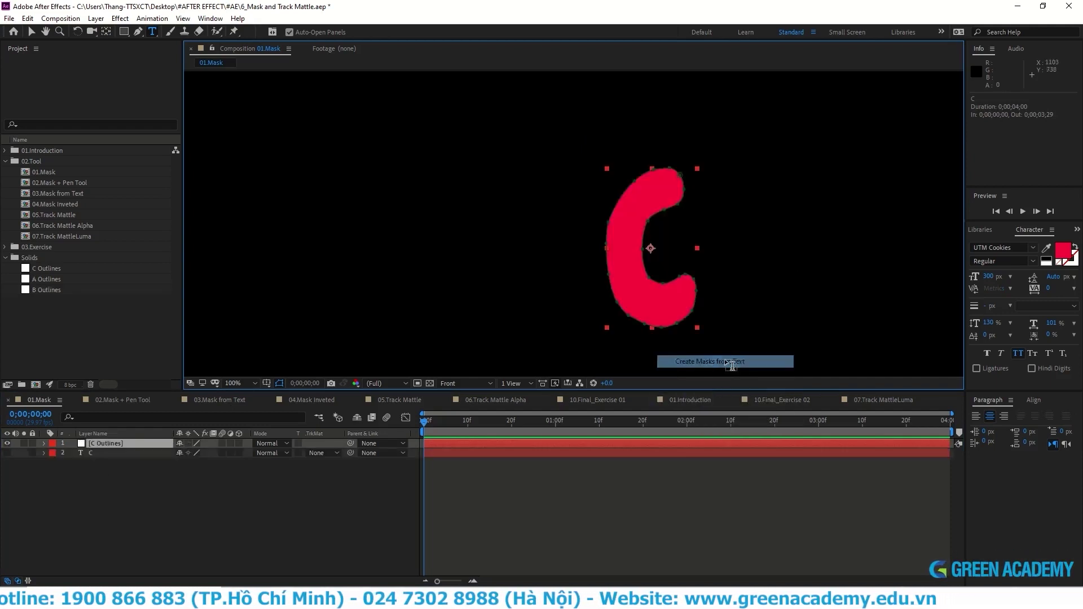
left_click(45, 444)
left_click(53, 454)
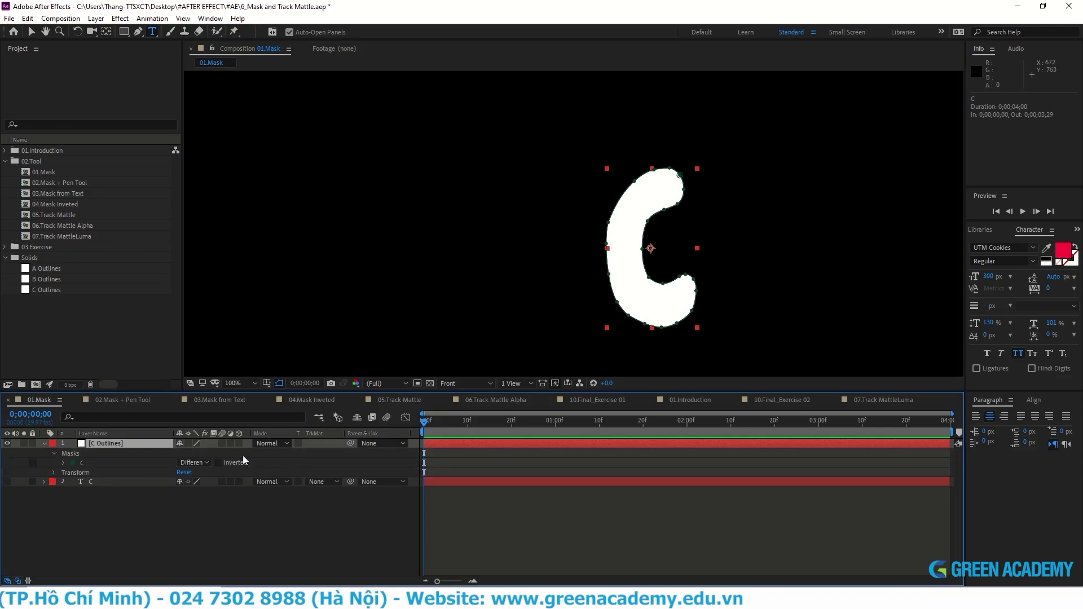
left_click(64, 463)
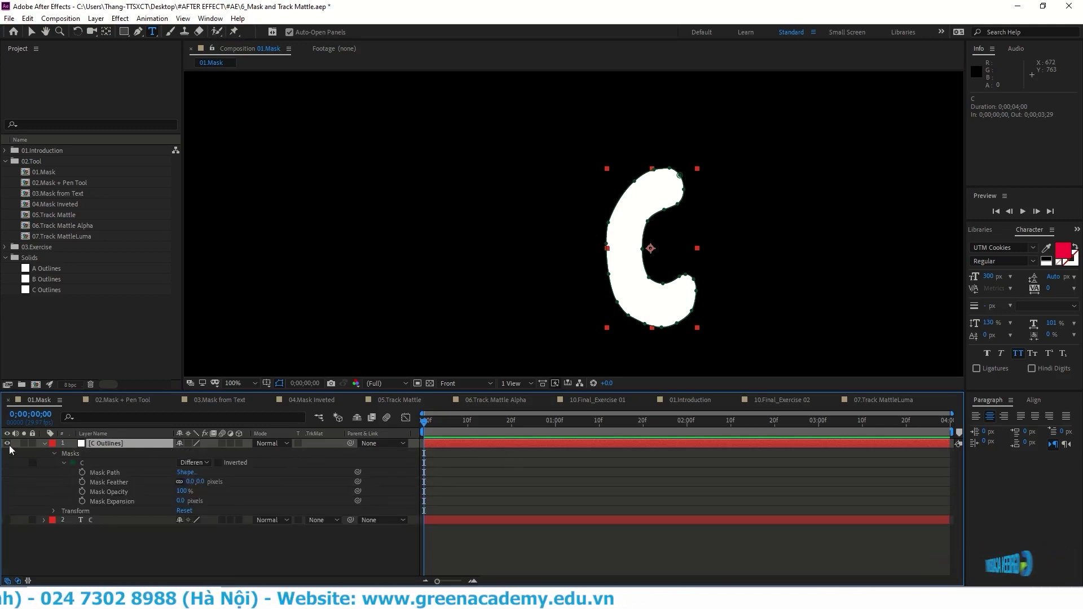
left_click(525, 422)
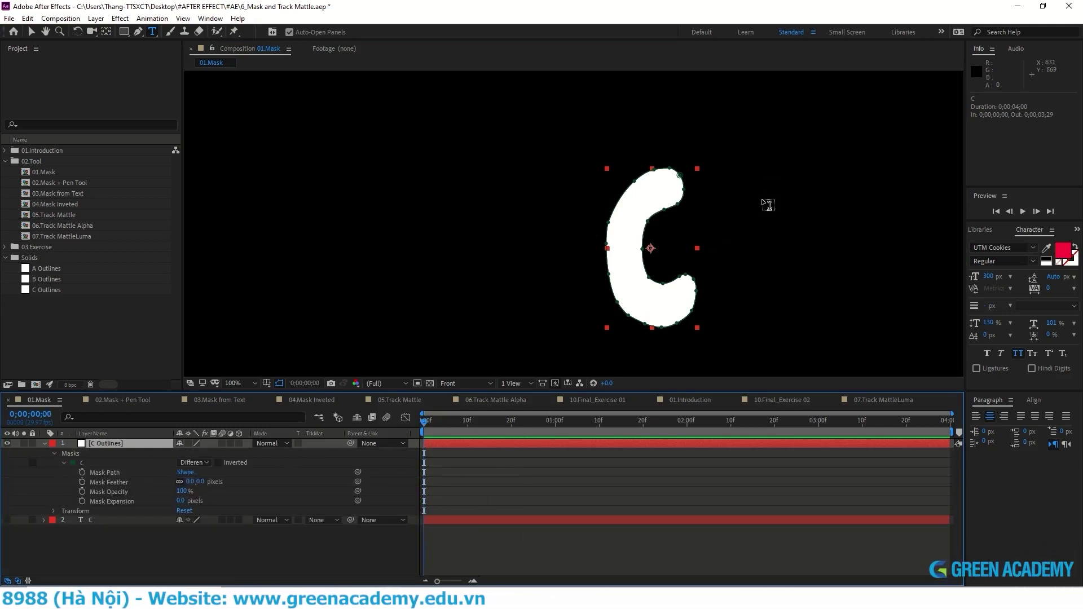
key("Home")
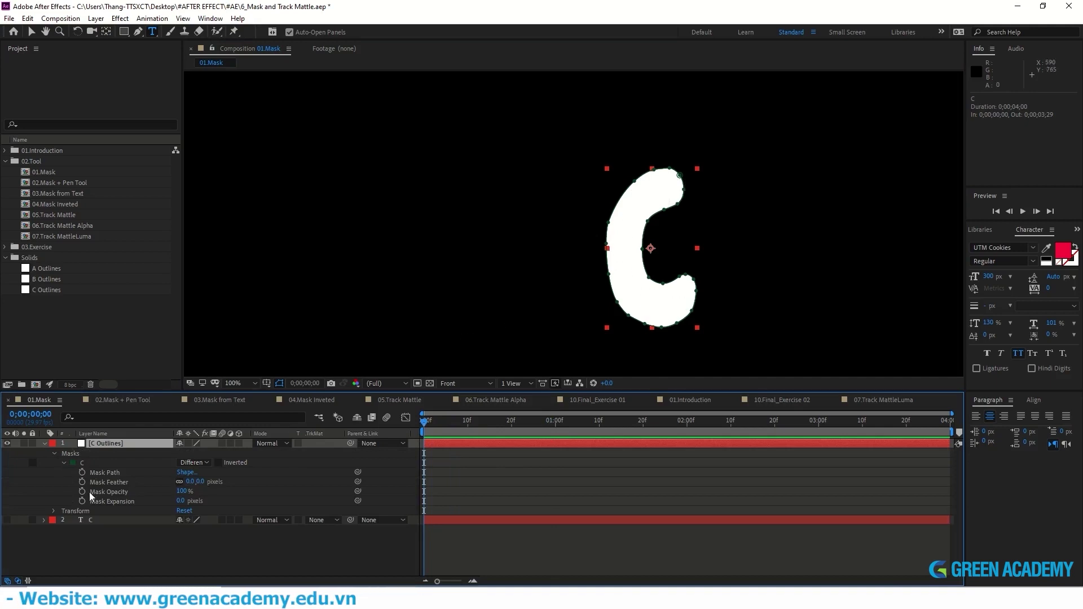
left_click(120, 545)
left_click(98, 464)
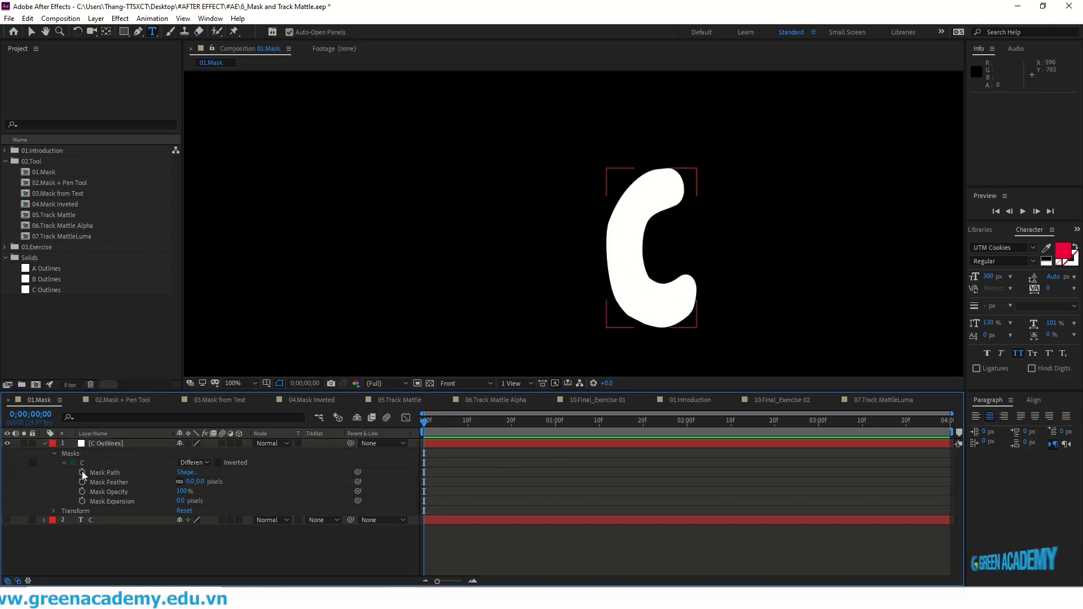
left_click(81, 473)
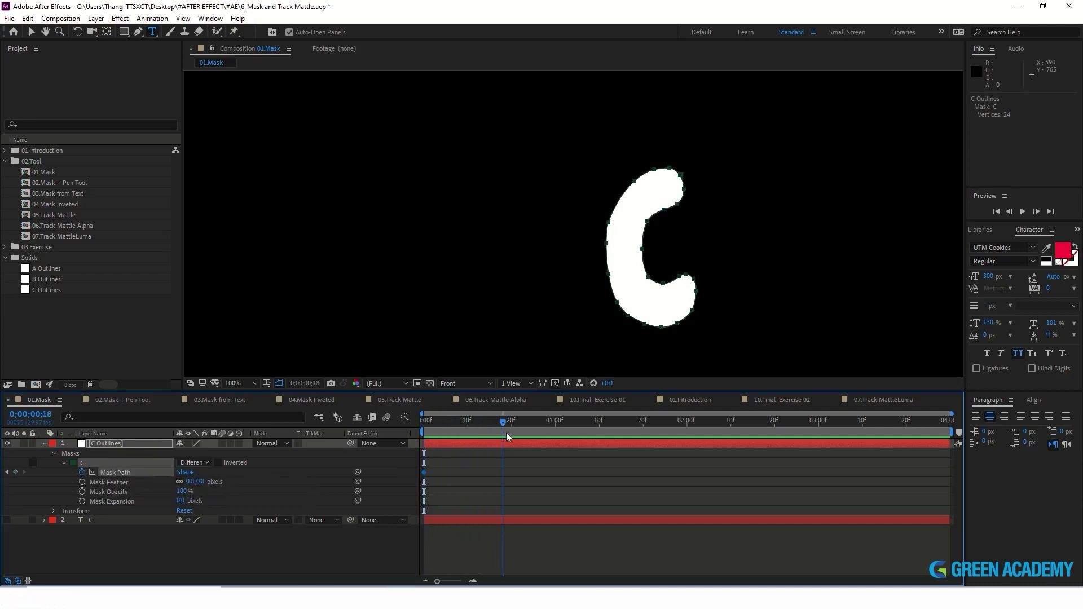
Step: At one second, hide C Outlines and show the red C text layer
left_click_drag(506, 432, 554, 445)
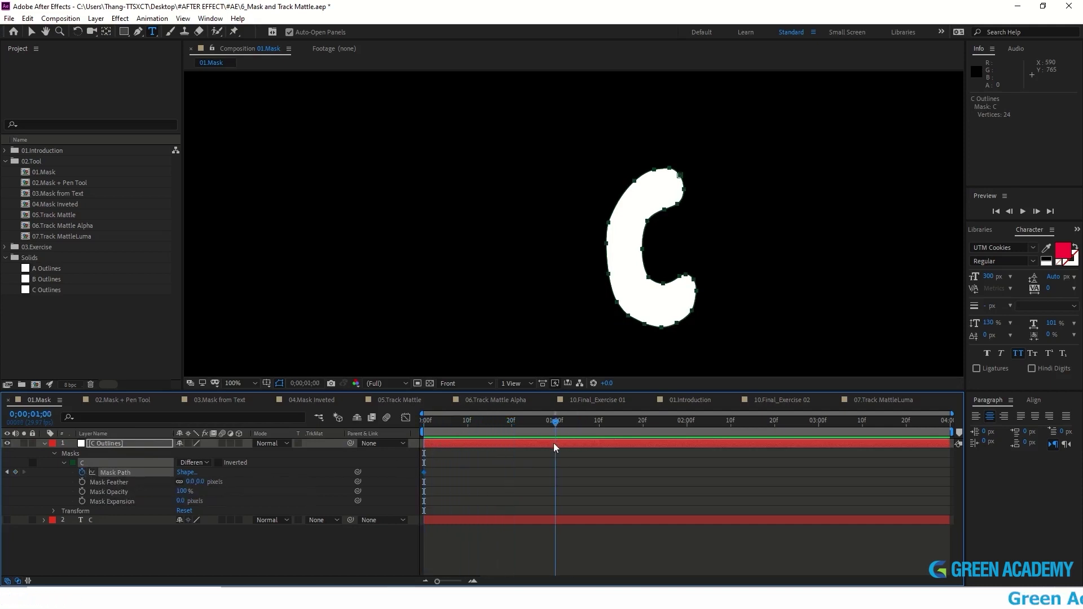
left_click(44, 444)
left_click(7, 444)
left_click(7, 453)
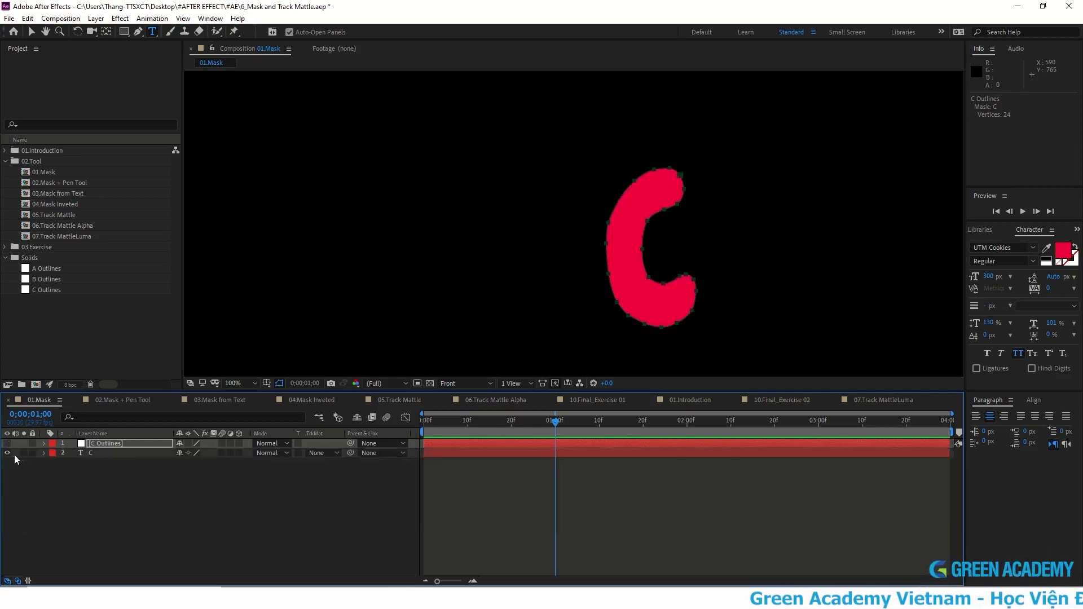
Step: Rotate the C text layer to -20 degrees
left_click(99, 453)
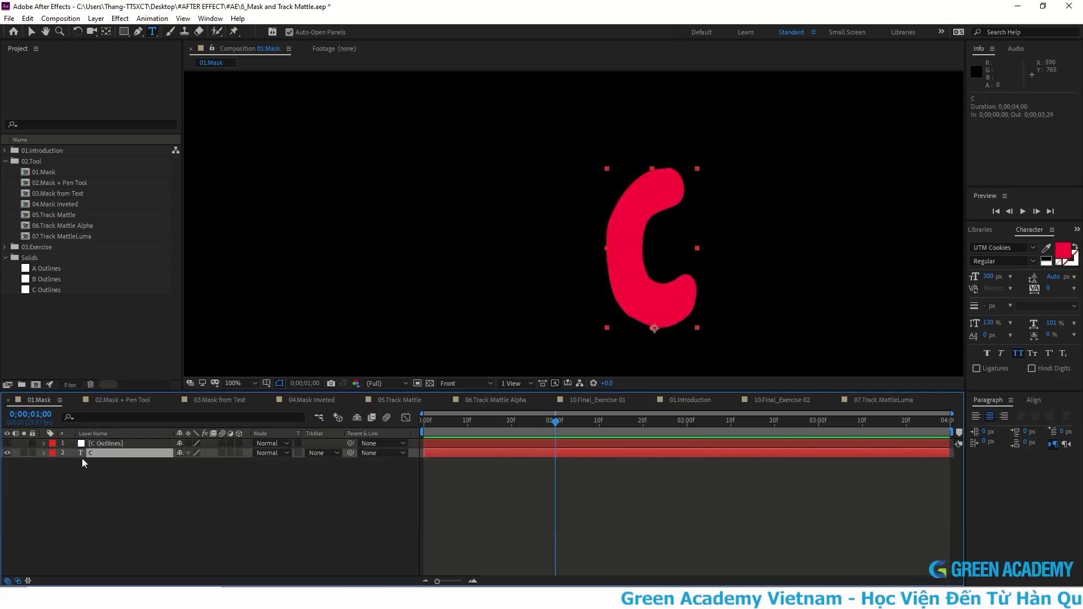
key("r")
left_click_drag(189, 464, 54, 486)
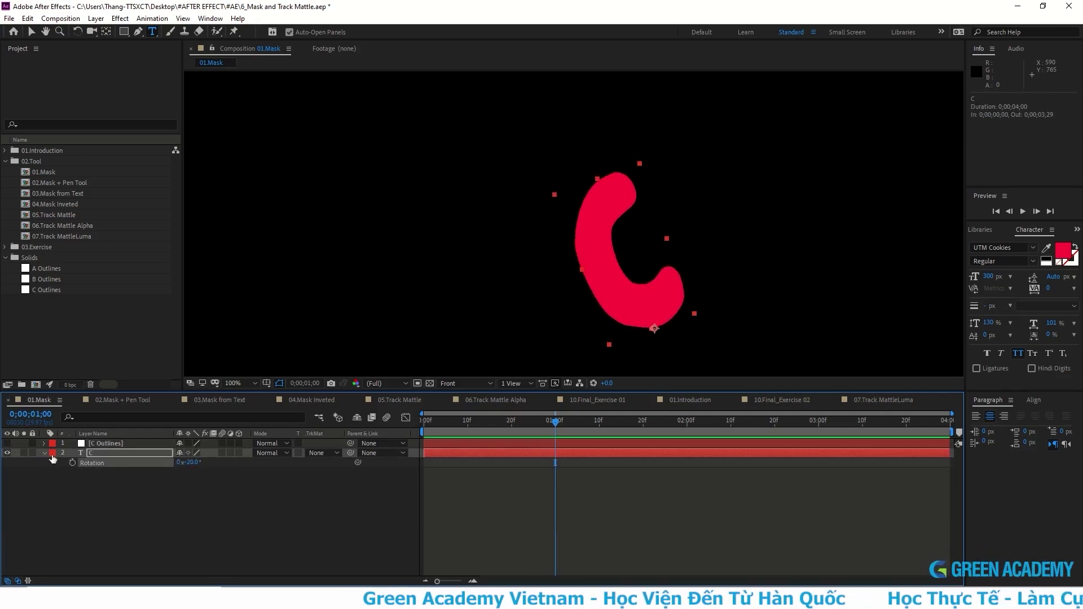
double_click(104, 453)
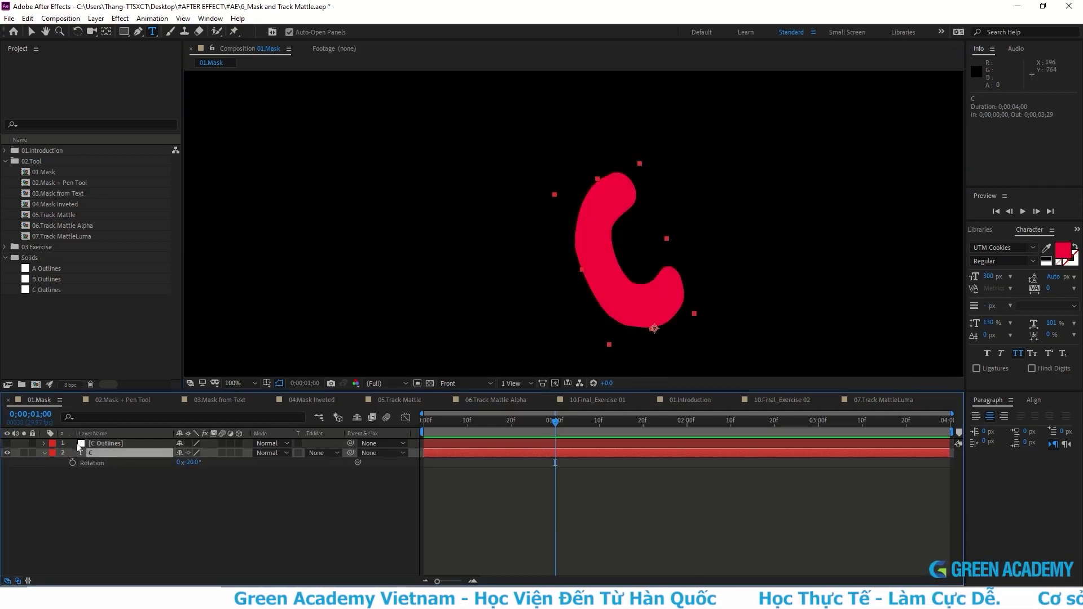
key("Return")
right_click(624, 277)
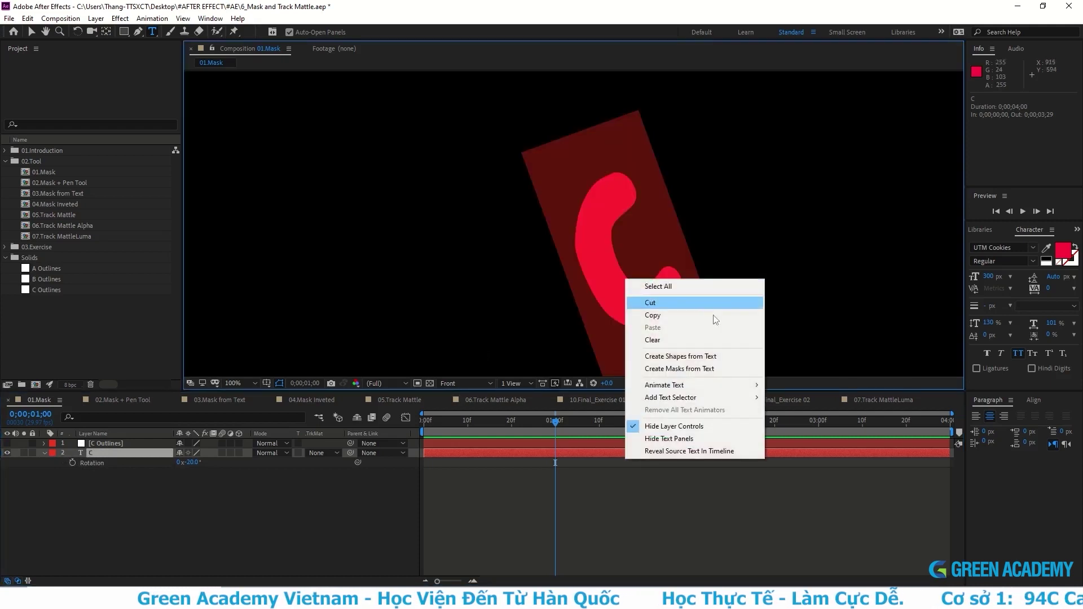
Step: Create a new C Outlines layer from the rotated C and select its mask path
left_click(714, 368)
left_click(45, 454)
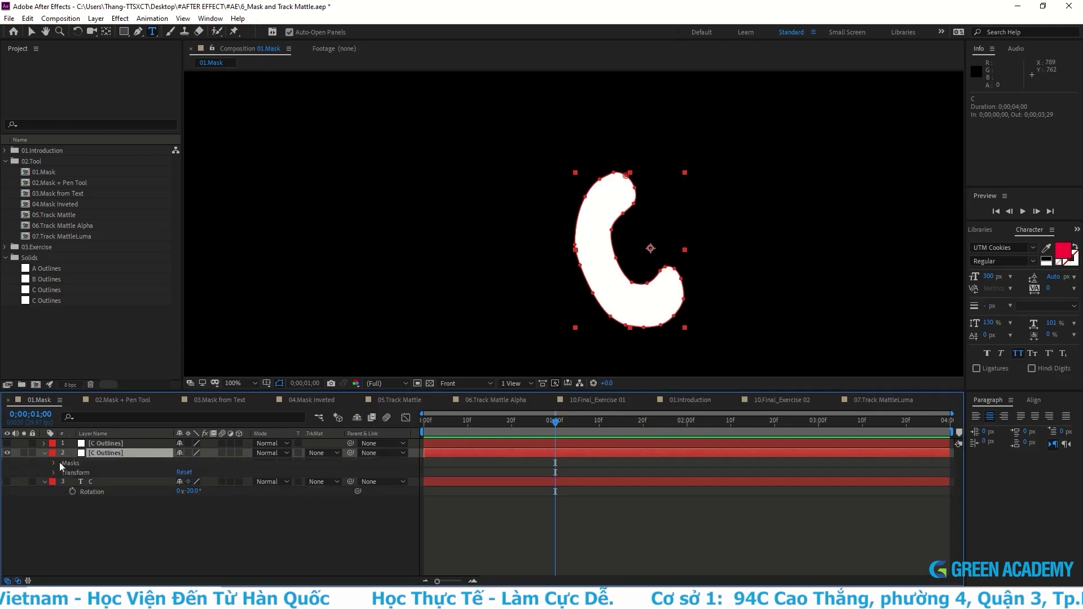
left_click(54, 463)
left_click(64, 473)
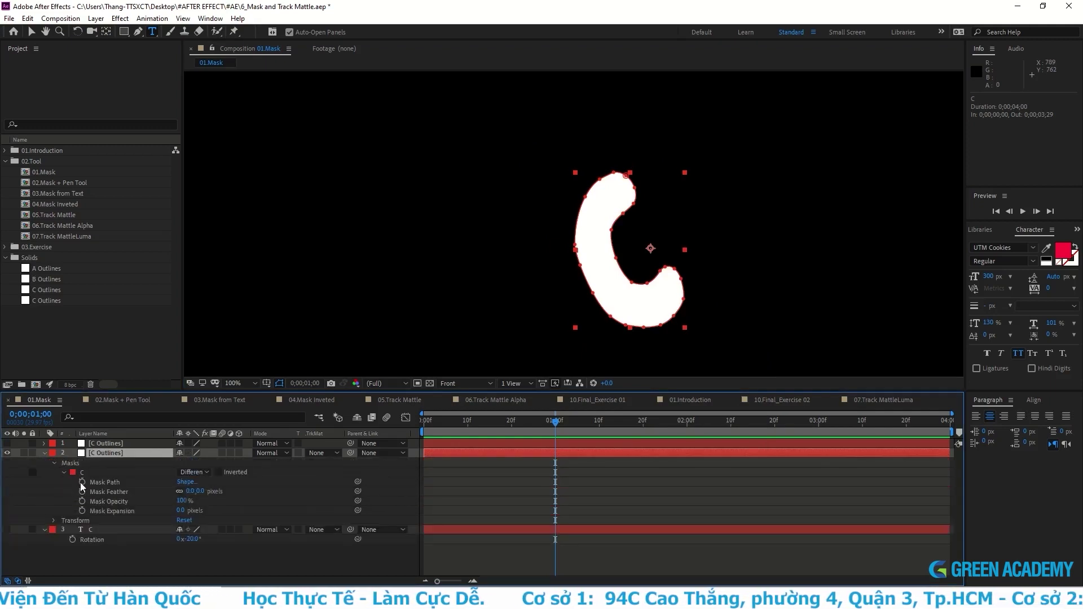
left_click(115, 482)
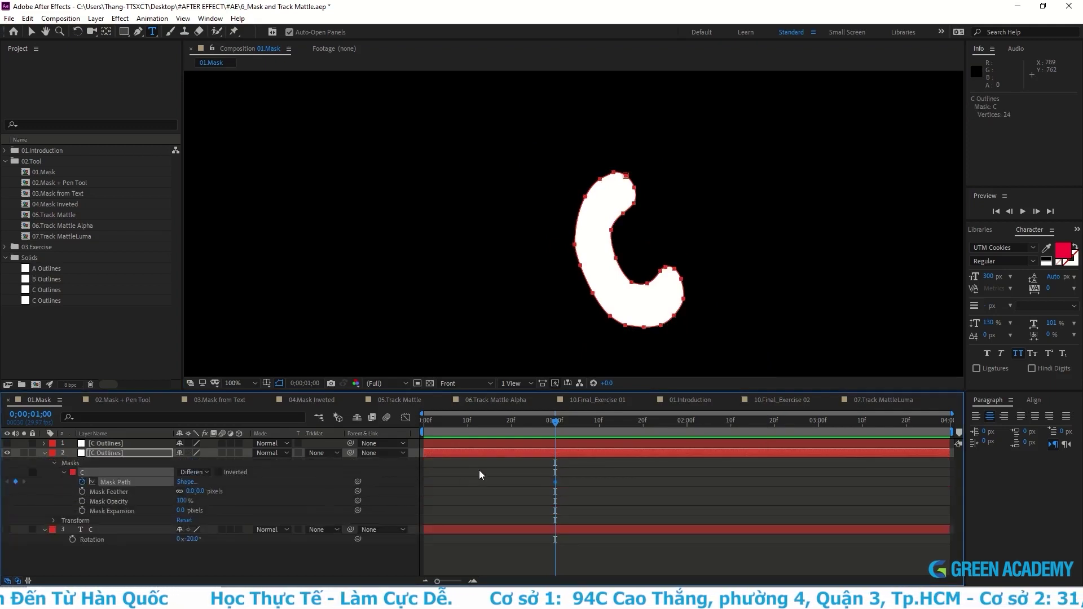
Step: Paste the tilted C shape as a 1-second keyframe on the original C Outlines mask, then preview
left_click(9, 454)
left_click(7, 443)
left_click(44, 444)
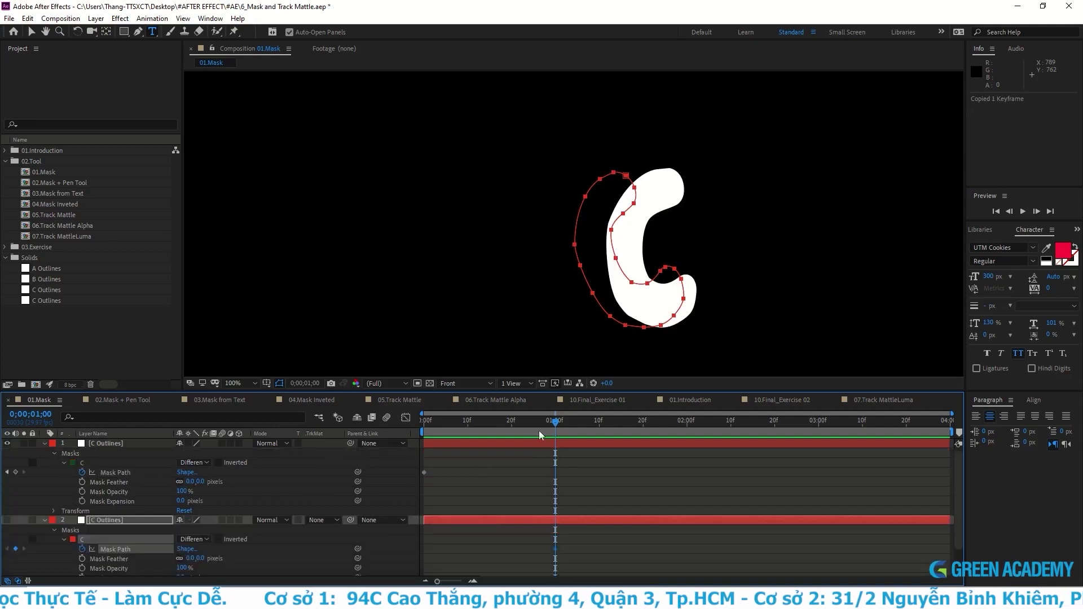
left_click(115, 472)
key("ctrl+v")
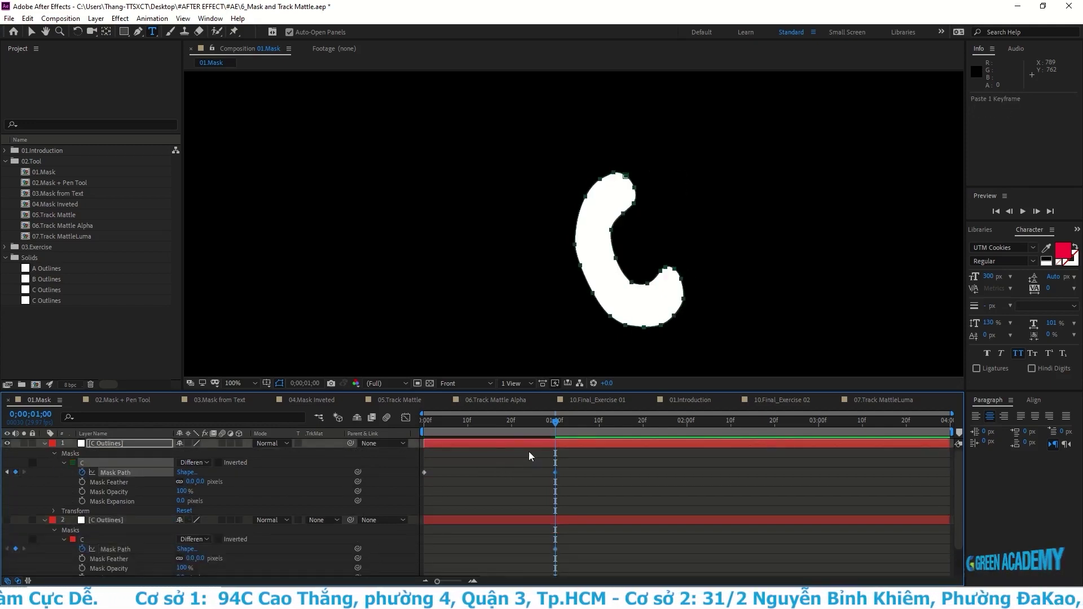
key("space")
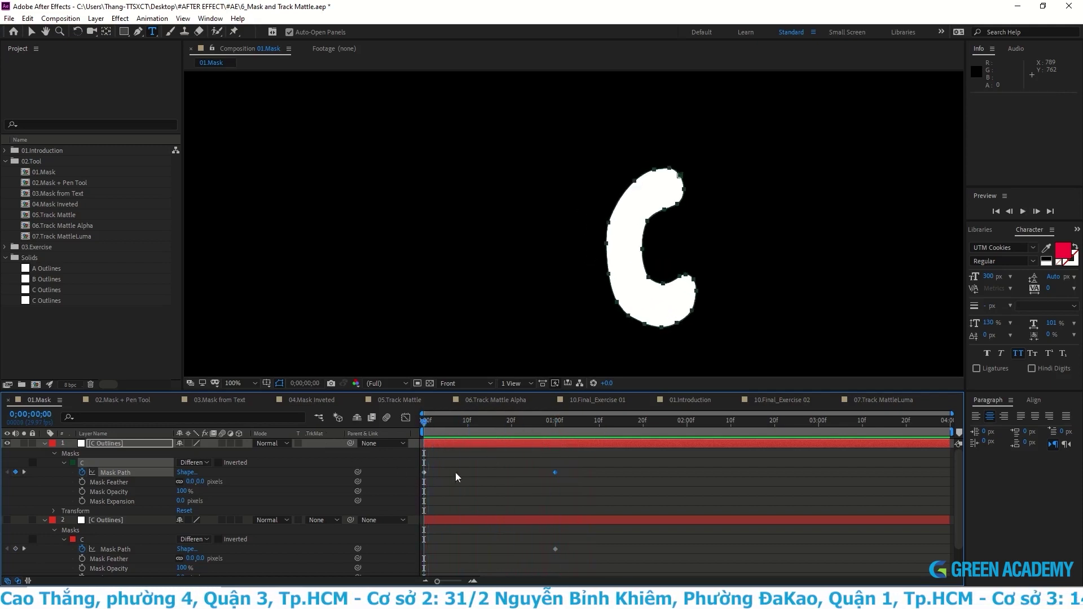
Step: Select the one-second Mask Path keyframe and prepare the C mask's vertices for editing
key("space")
mouse_move(471, 484)
left_mouse_down()
mouse_move(683, 475)
mouse_move(556, 481)
left_mouse_up()
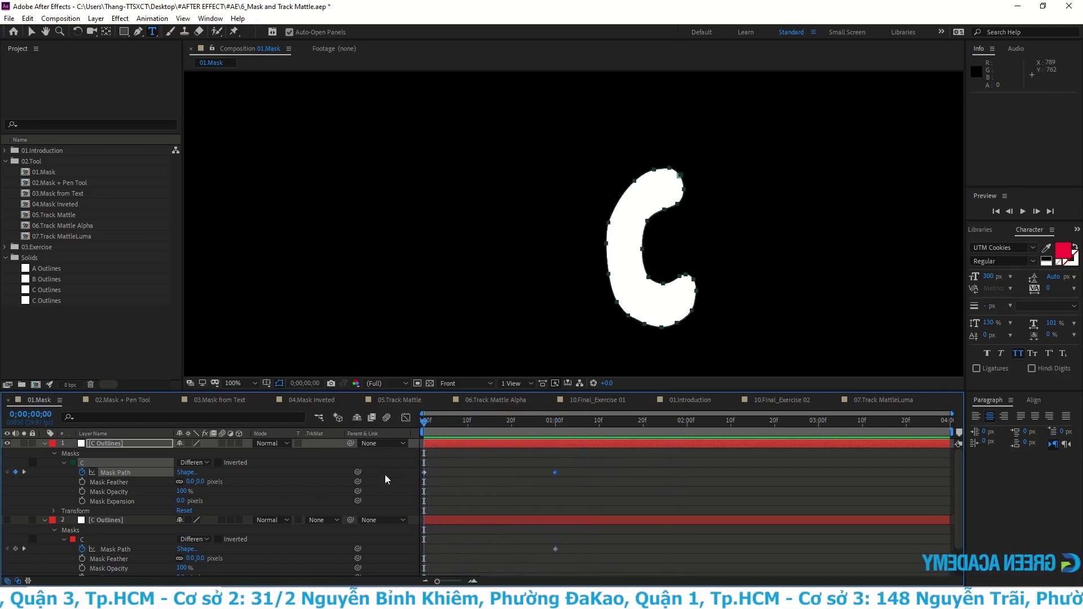
left_click(556, 472)
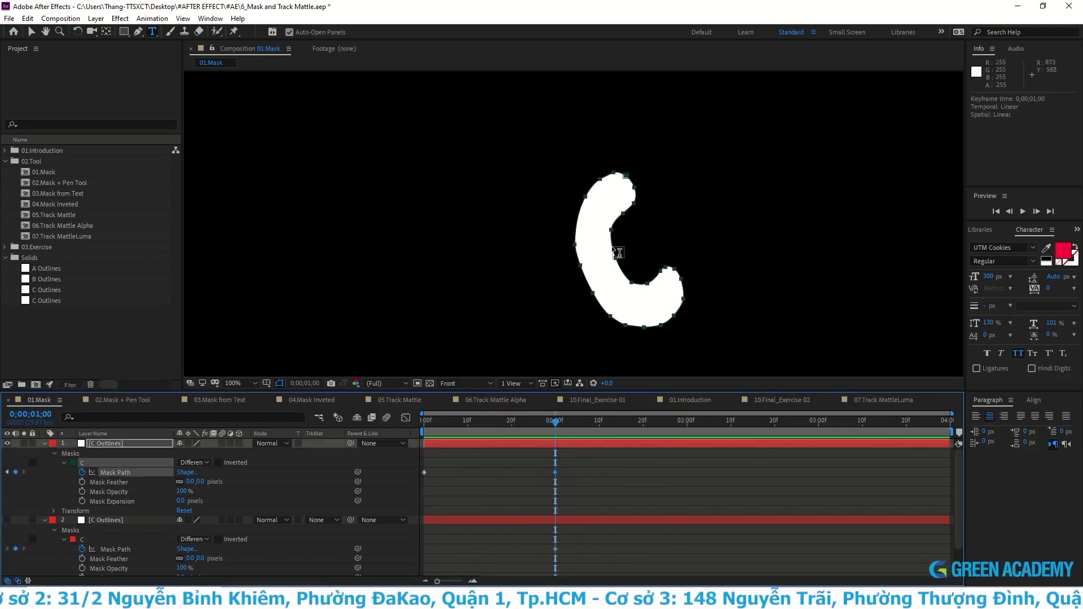
left_click(32, 32)
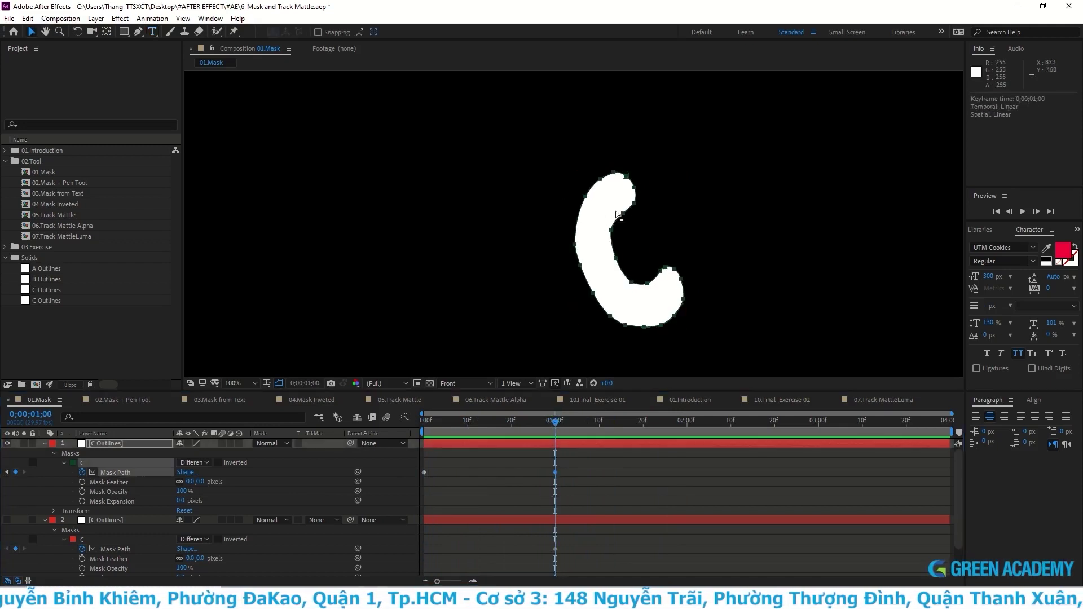
double_click(601, 183)
left_click(597, 197)
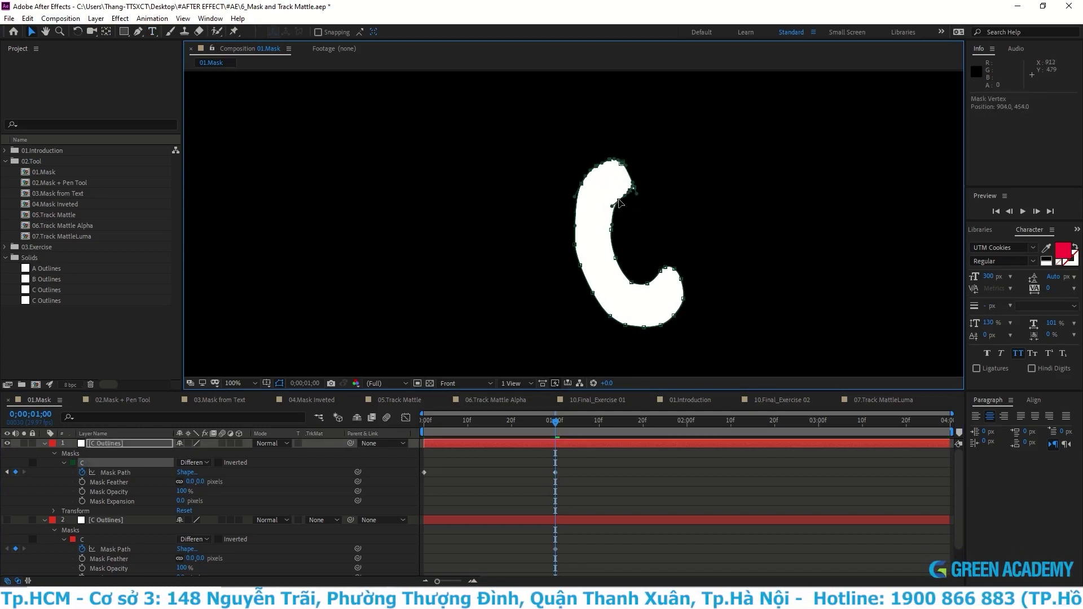
Step: Drag the C mask's top vertices up and left to stretch the upper tip
left_click_drag(625, 218, 638, 194)
key("ctrl+z")
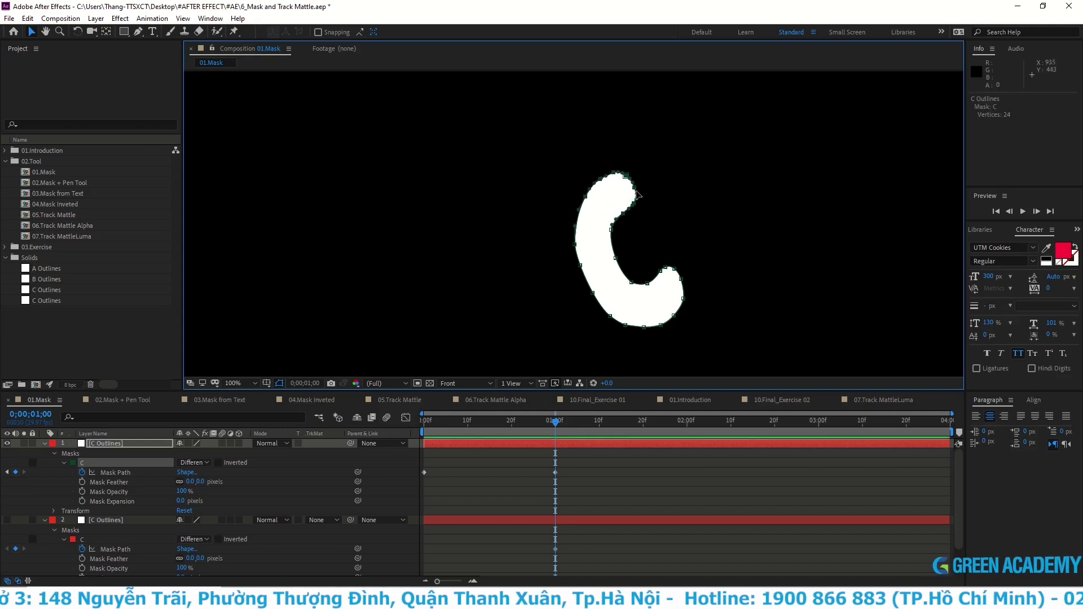
double_click(617, 180)
left_click(646, 203)
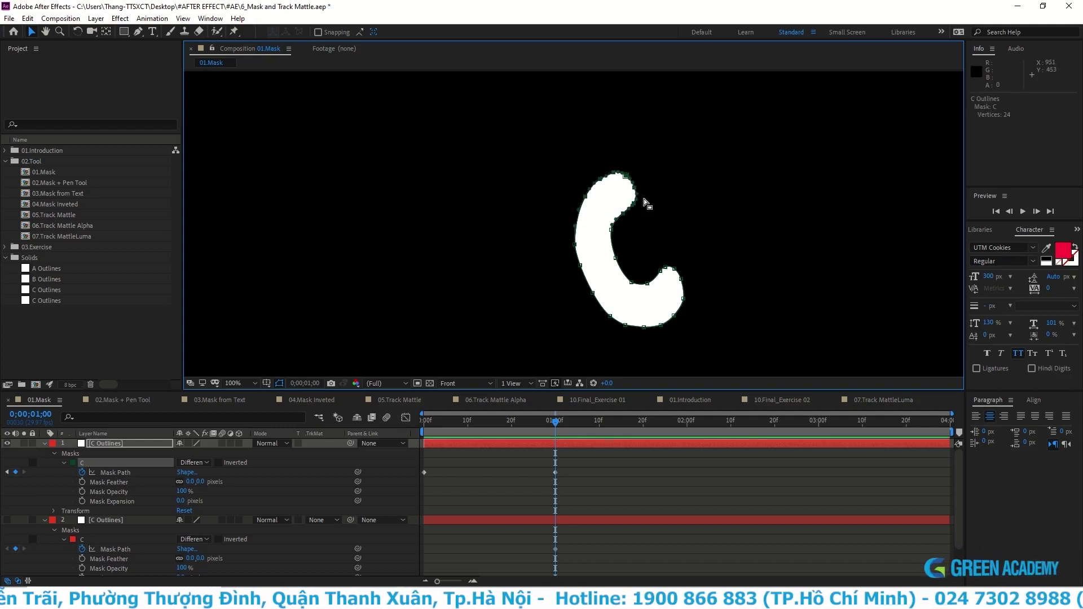
mouse_move(631, 189)
left_mouse_down()
mouse_move(592, 167)
mouse_move(636, 164)
left_mouse_up()
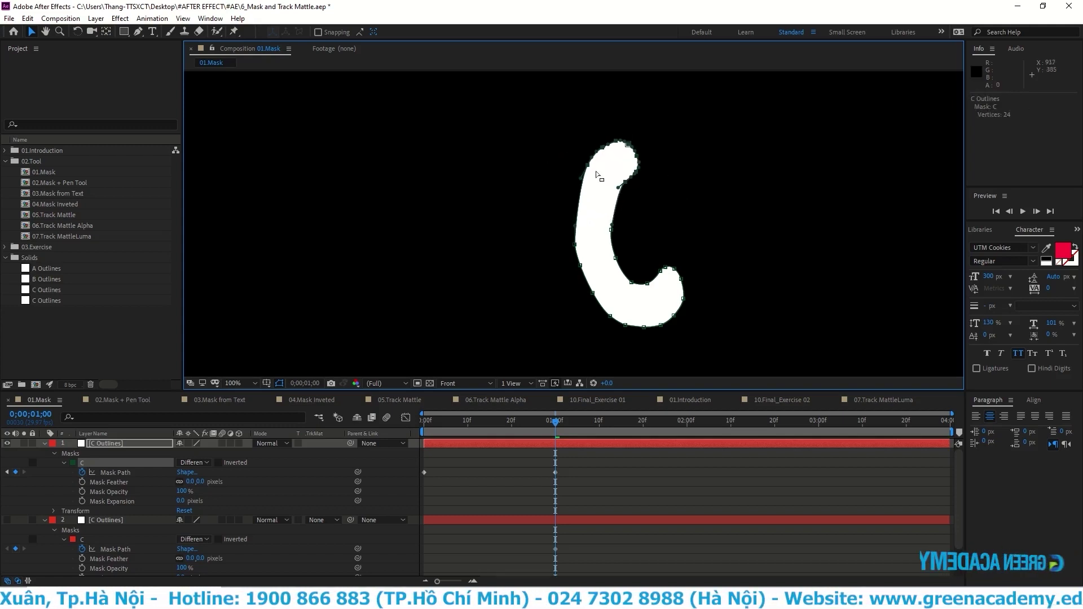
left_click(580, 182)
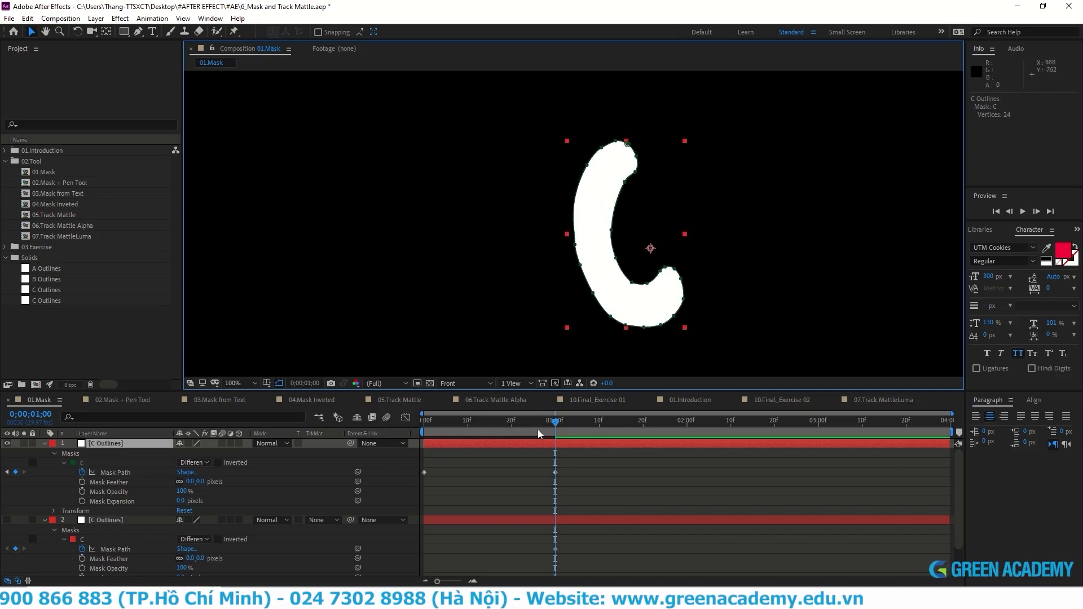
Step: Copy the starting C mask shape and paste it as a keyframe at 2 seconds
key("Home")
key("space")
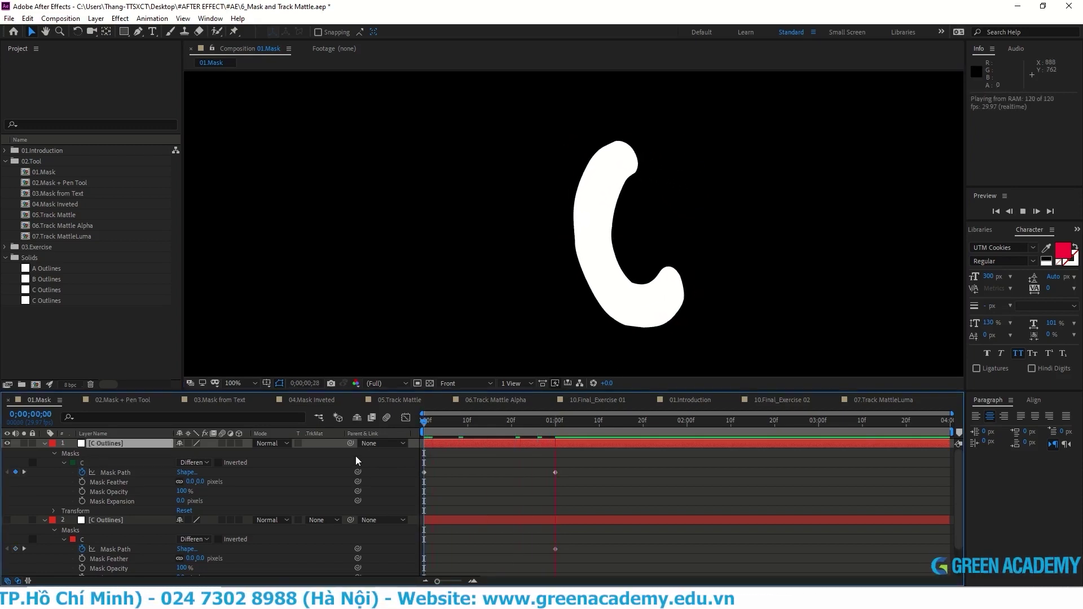
key("space")
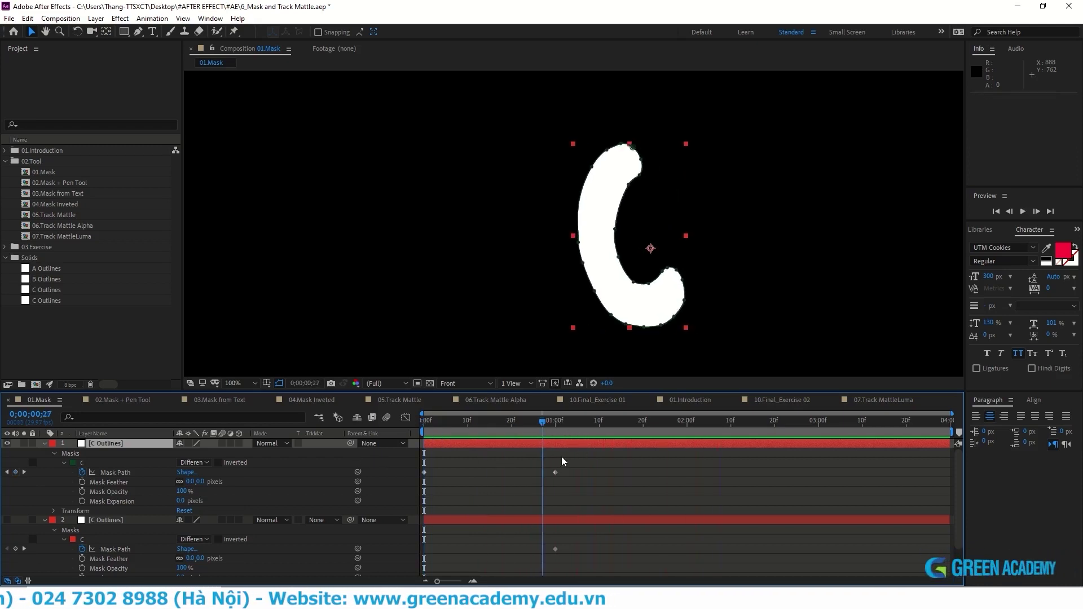
left_click_drag(561, 456, 688, 456)
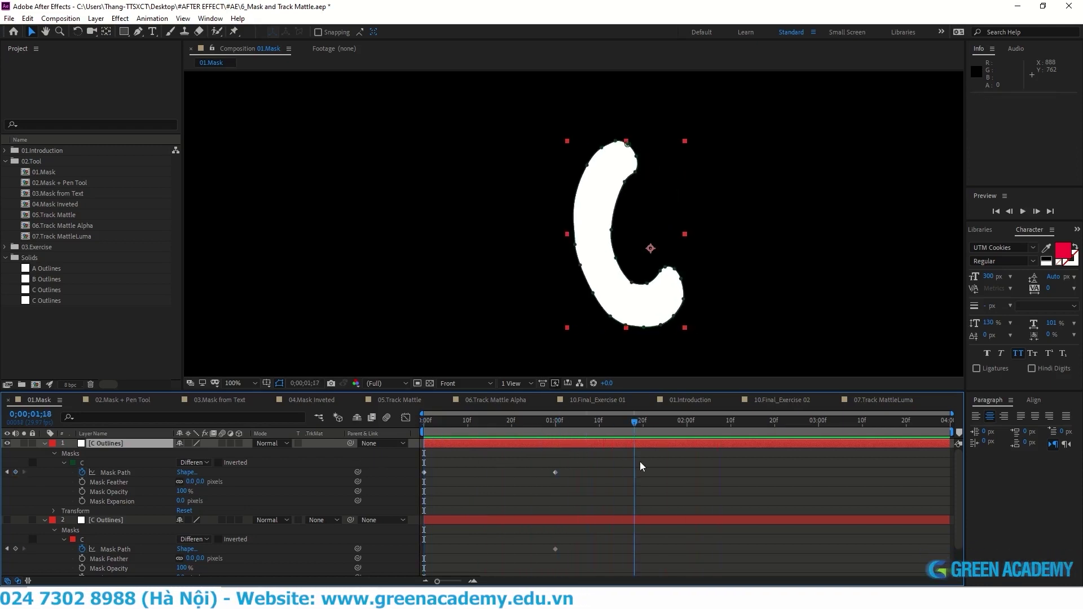
left_click(425, 472)
key("ctrl+c")
key("ctrl+v")
Step: At 1 second, pull a left-edge vertex of the C mask up and left
key("space")
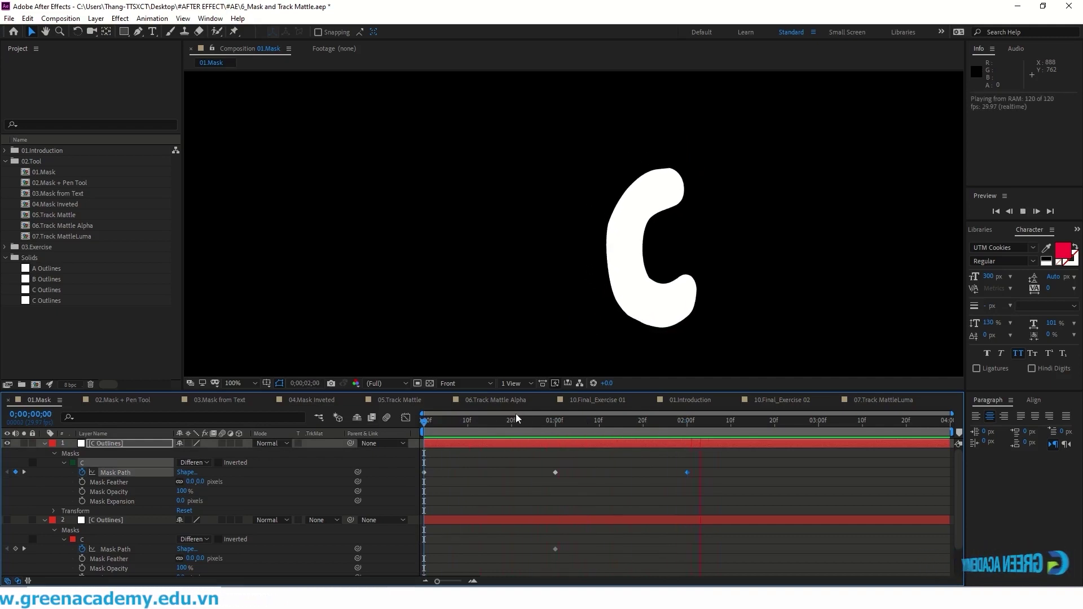
left_click(554, 428)
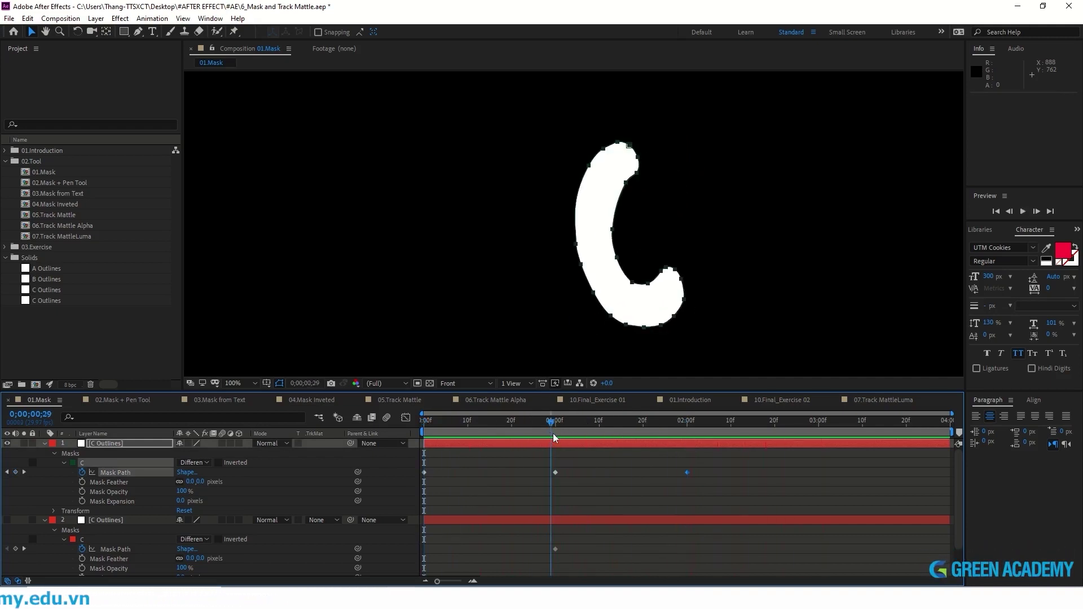
left_click(574, 237)
left_click(575, 229)
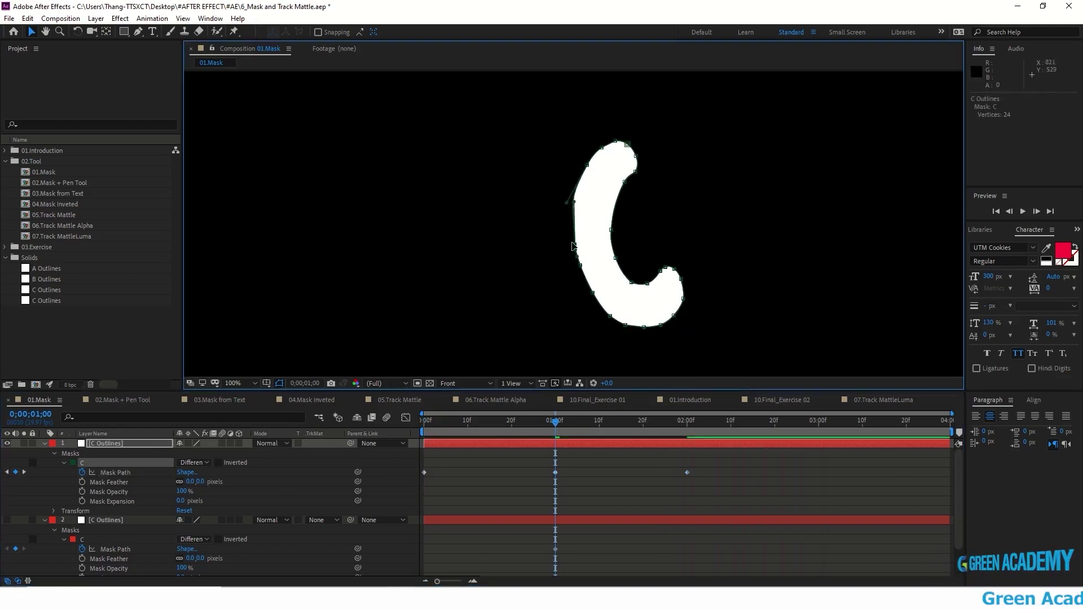
key("ctrl+z")
left_click_drag(575, 244, 571, 234)
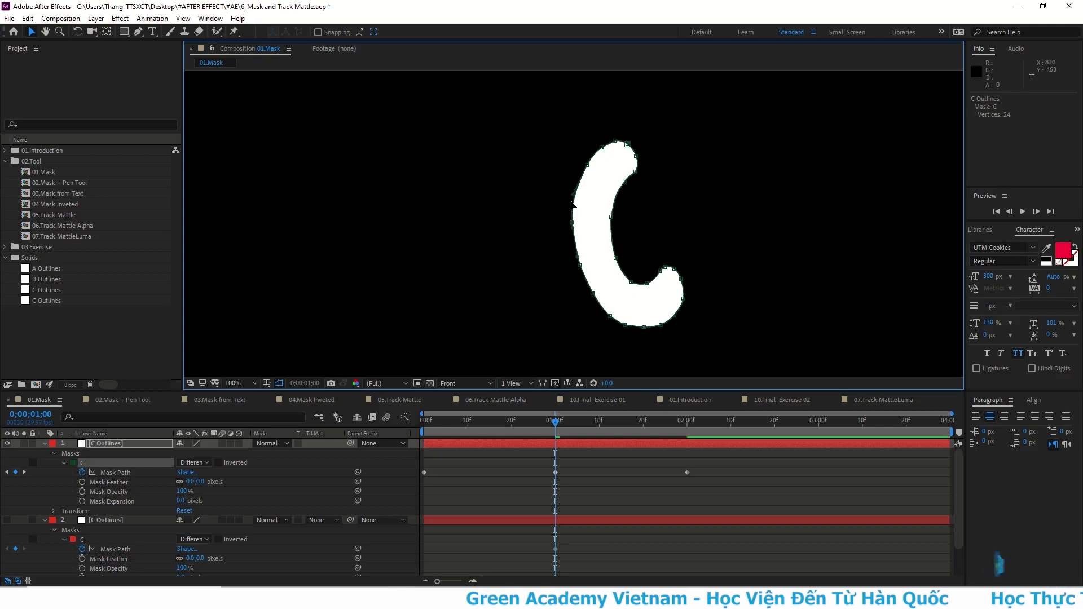
Step: Preview the C mask animation from the first frame
key("space")
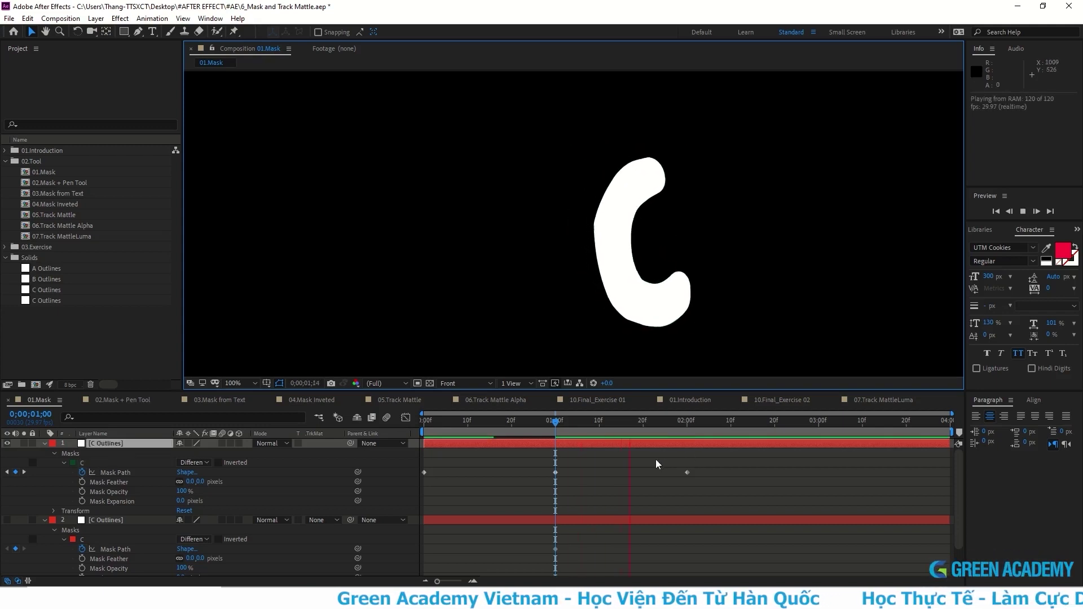
key("space")
key("space")
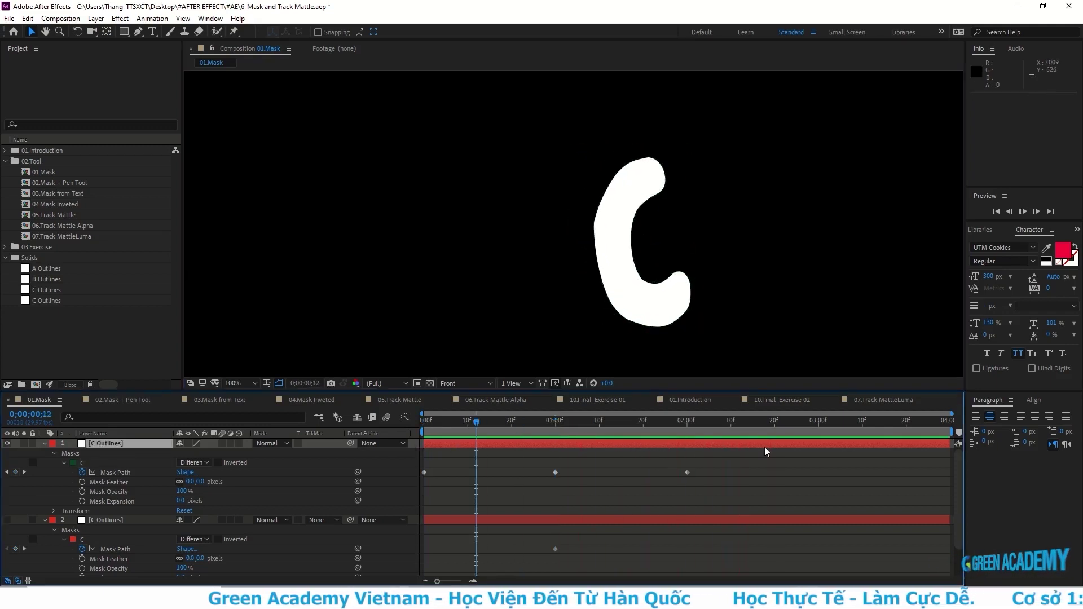
left_click(687, 429)
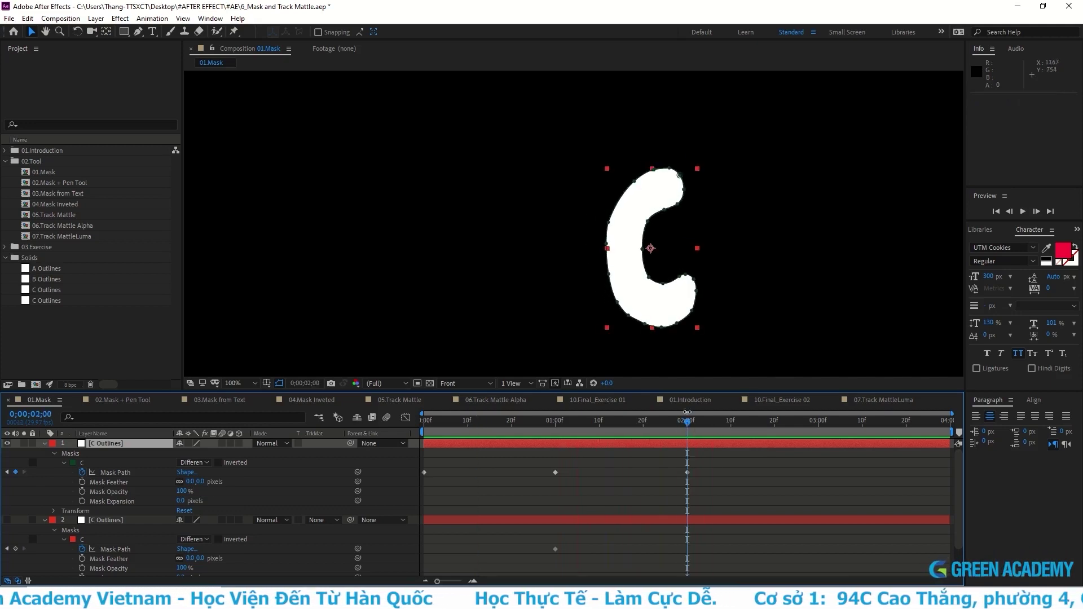
left_click_drag(689, 429, 652, 429)
key("Home")
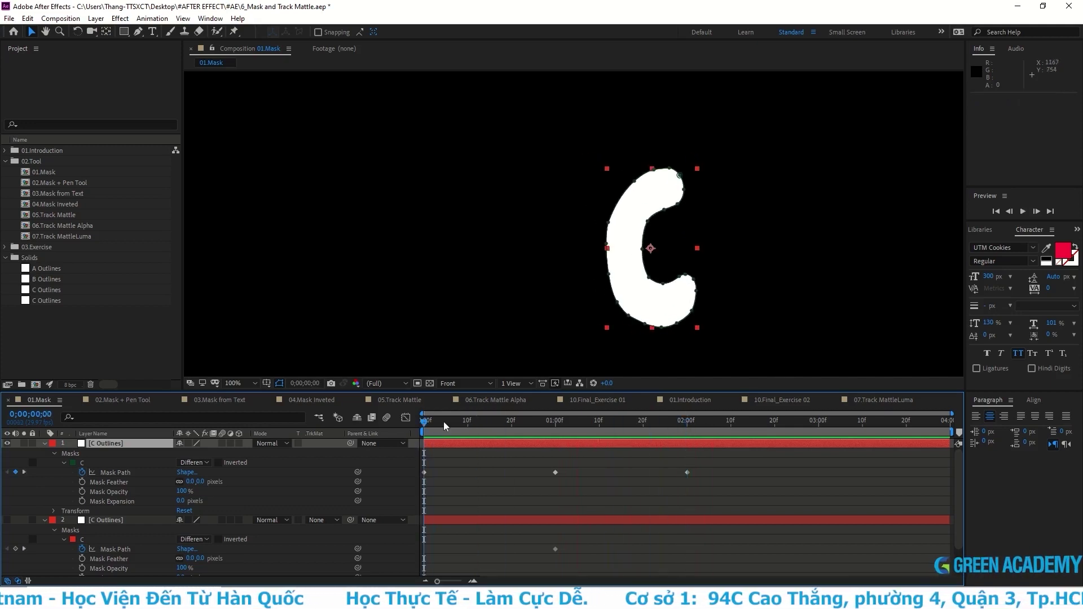
key("space")
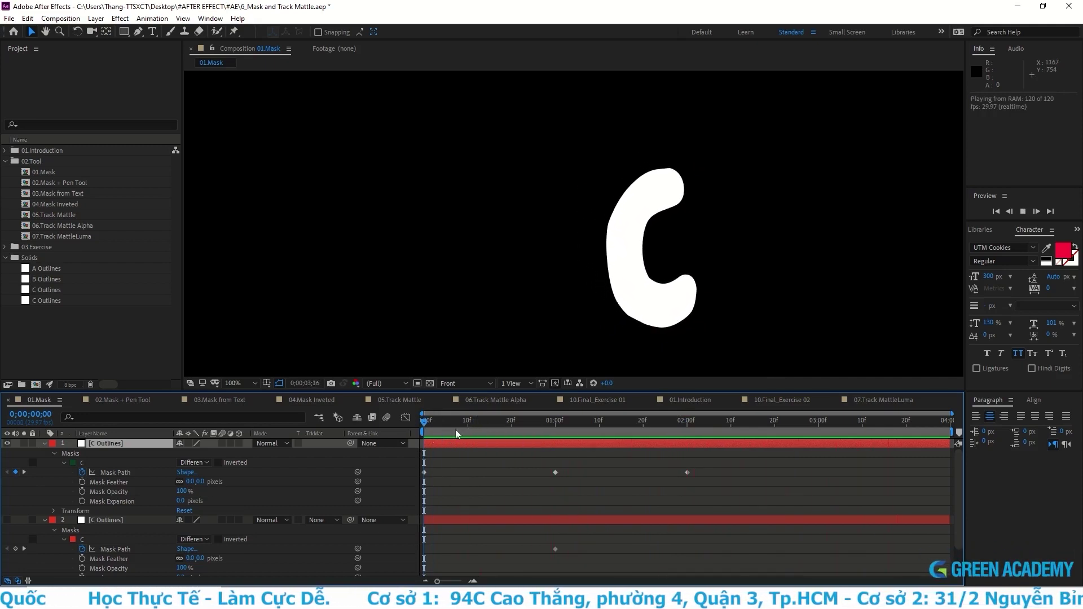
key("space")
Step: Select all three Mask Path keyframes, then the Mask Path property
left_click(115, 473)
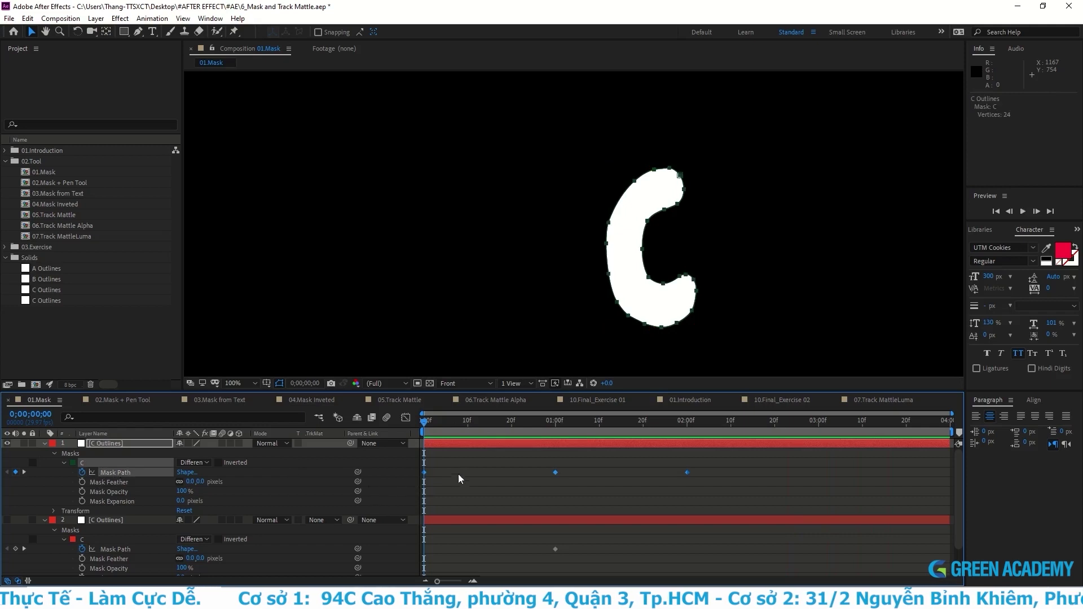
left_click_drag(732, 466, 496, 491)
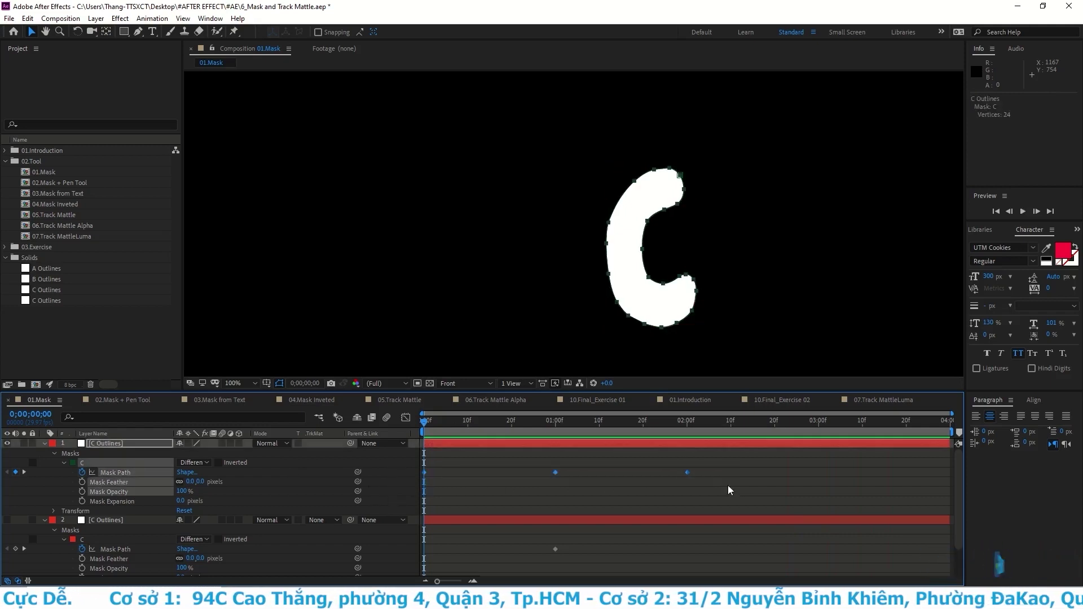
left_click(446, 436)
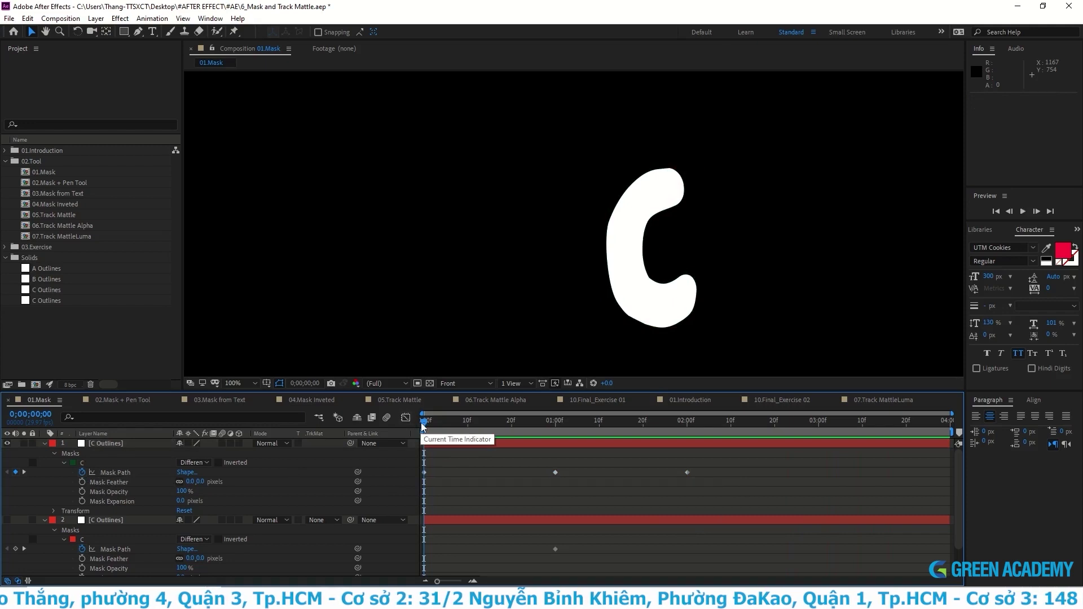
left_click(123, 473)
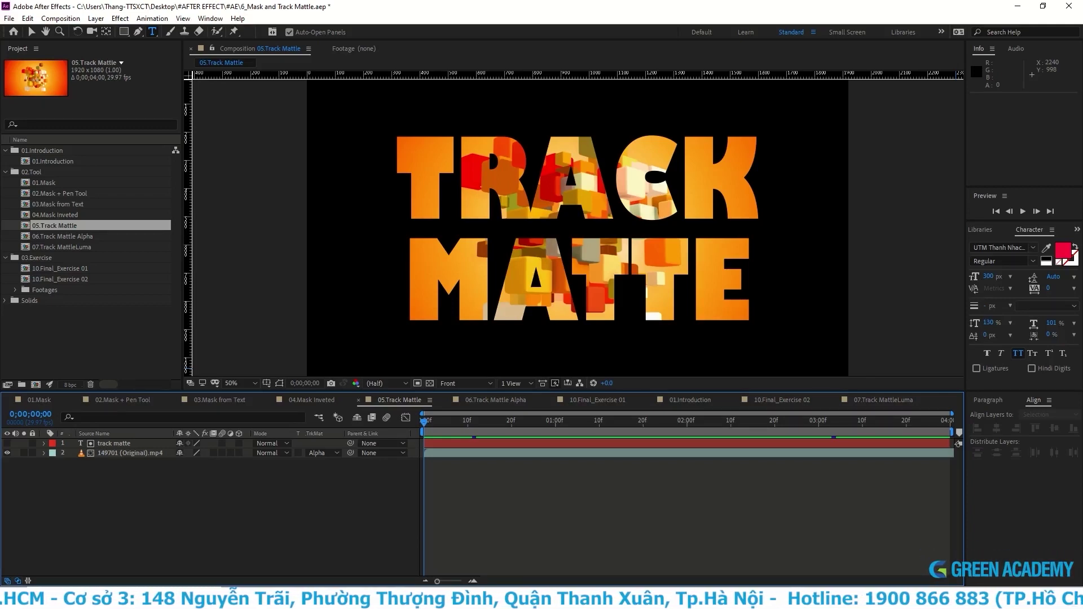
Step: Preview the composition and check the cubes video uses Alpha Matte "track matte"
left_click(154, 454)
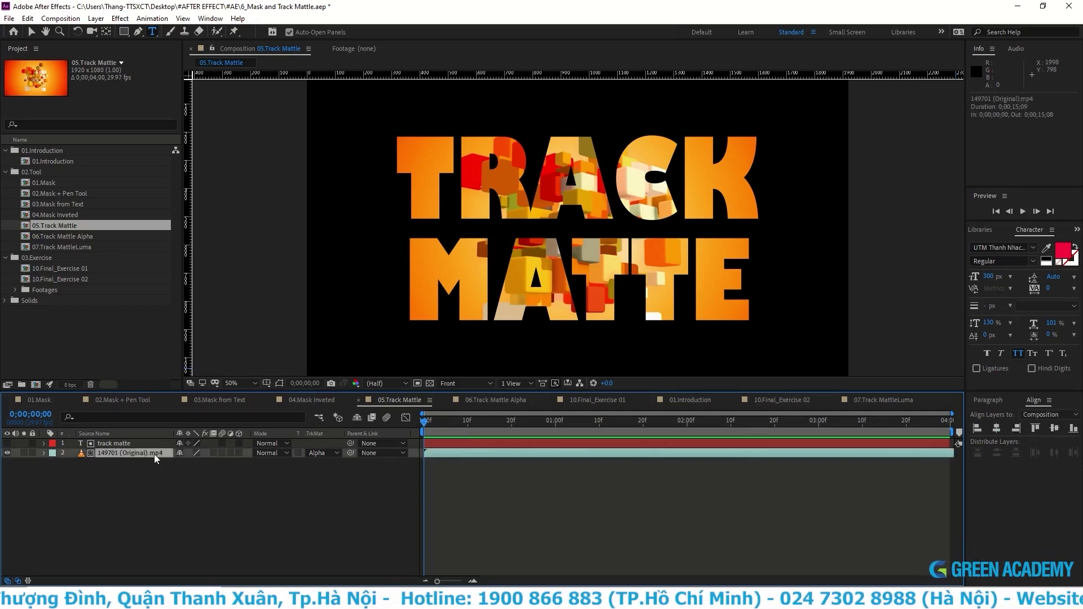
key("space")
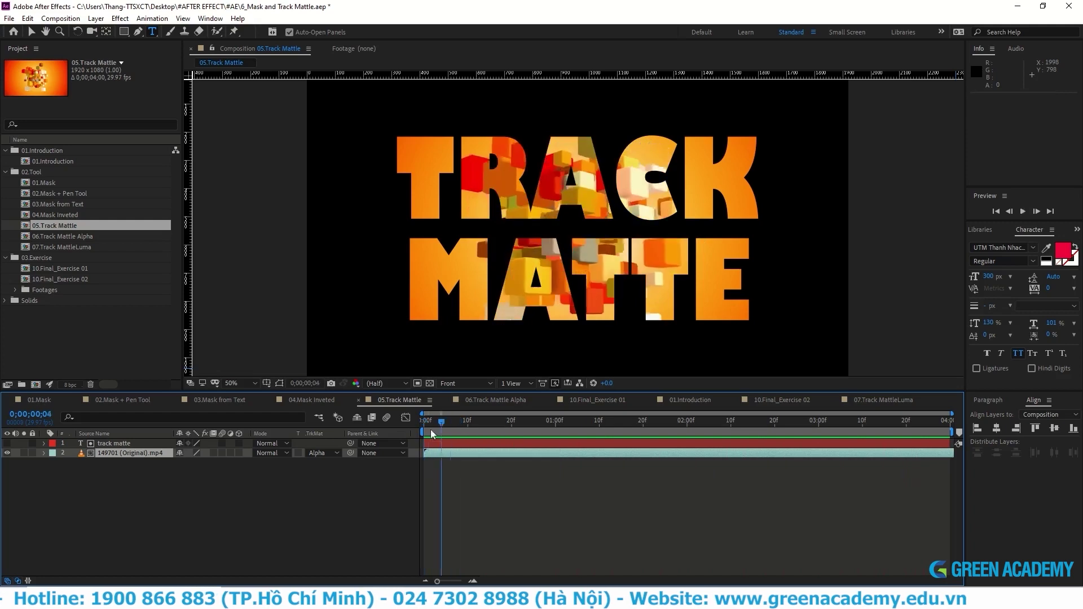
left_click(131, 445)
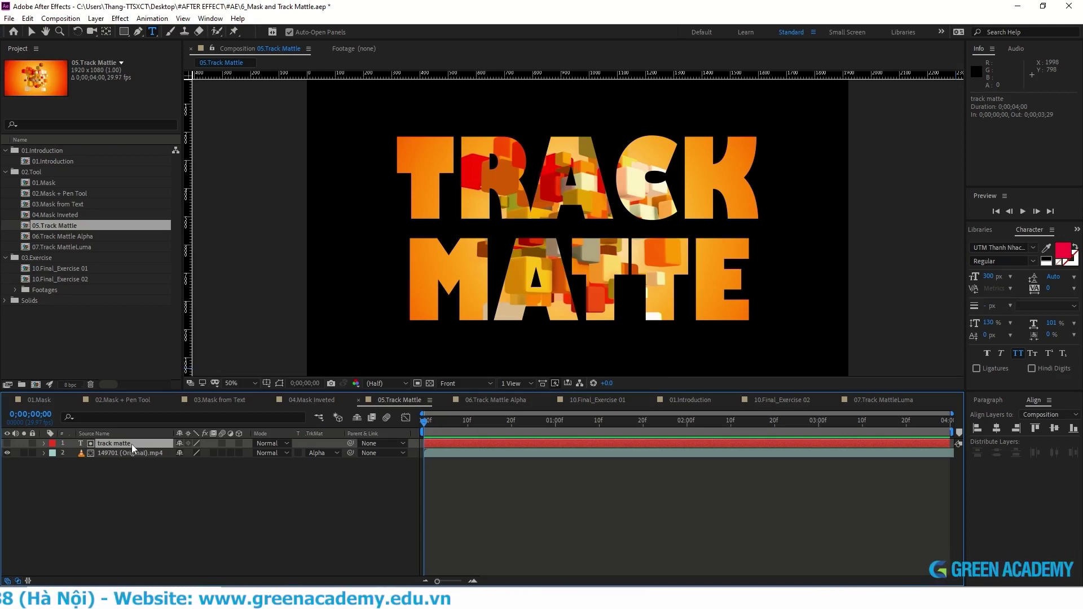
left_click(138, 456)
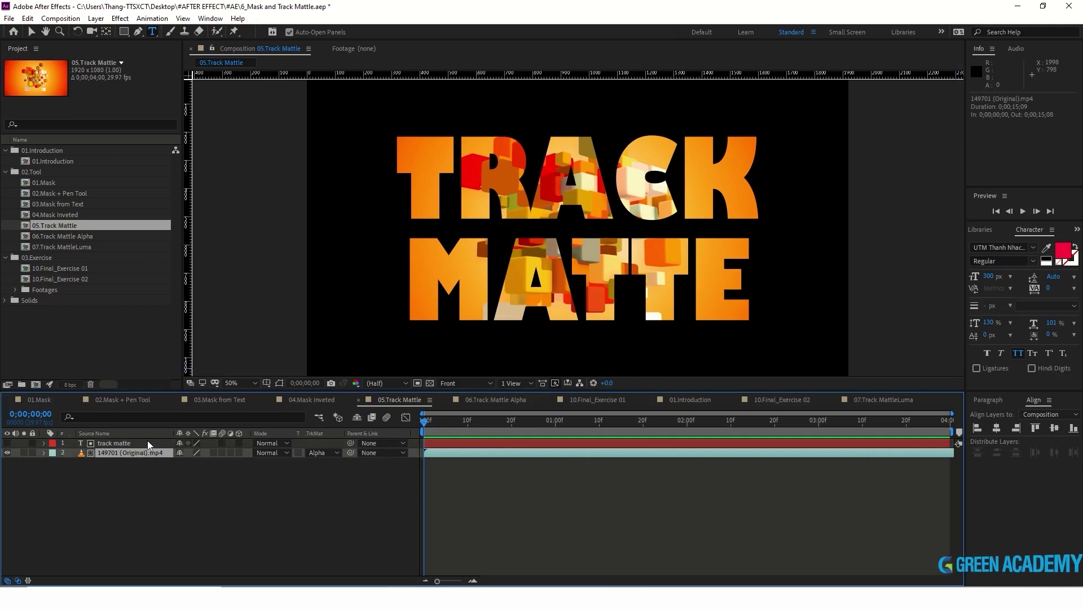
left_click(322, 454)
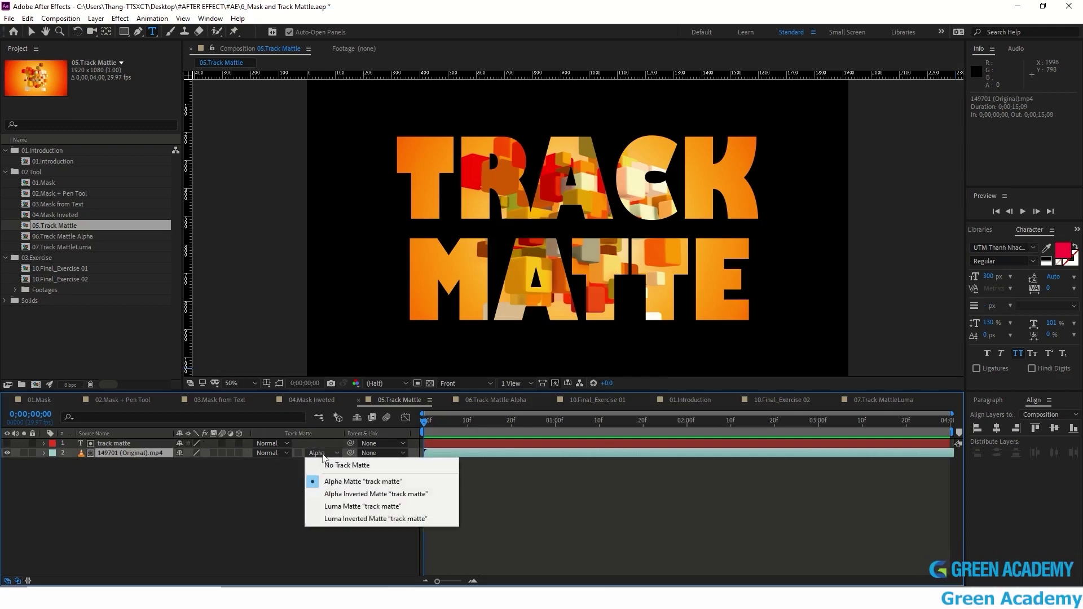
left_click(341, 556)
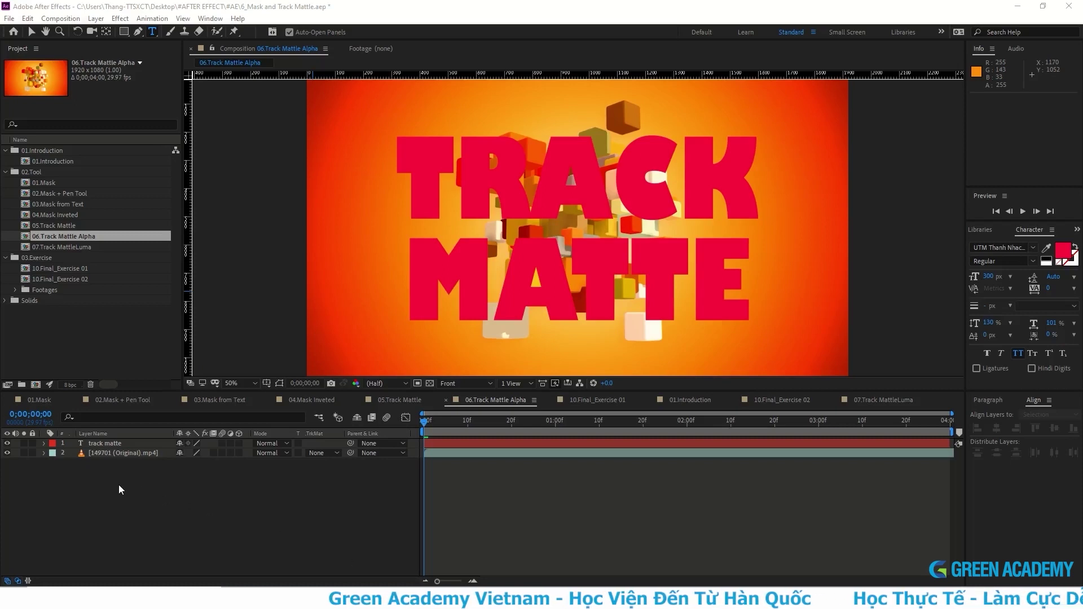
Step: Set the cubes video layer's track matte to Alpha Matte using the text layer
left_click(102, 445)
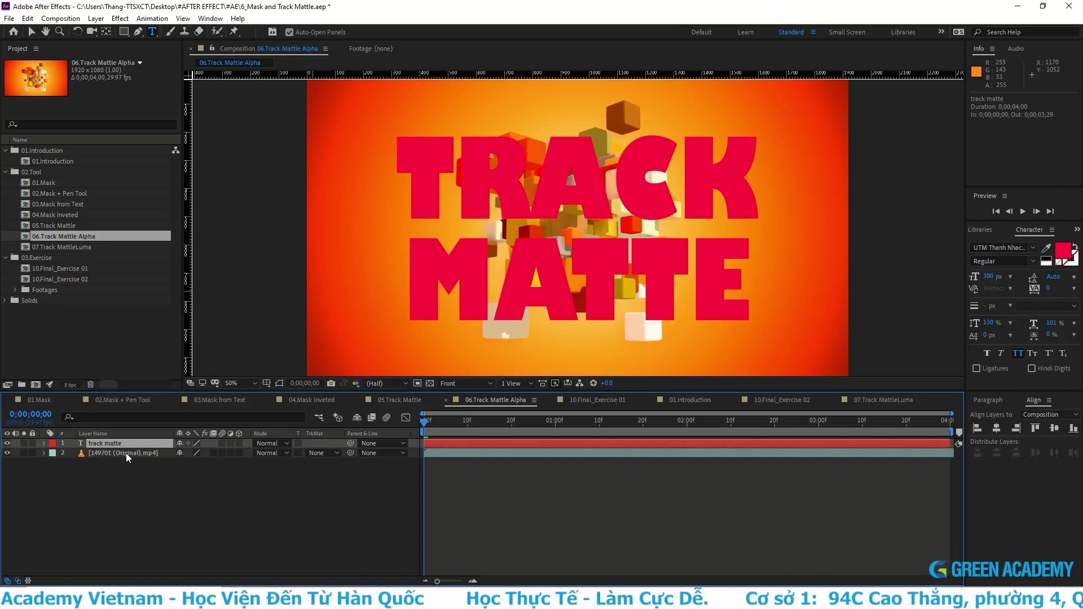
left_click(127, 453)
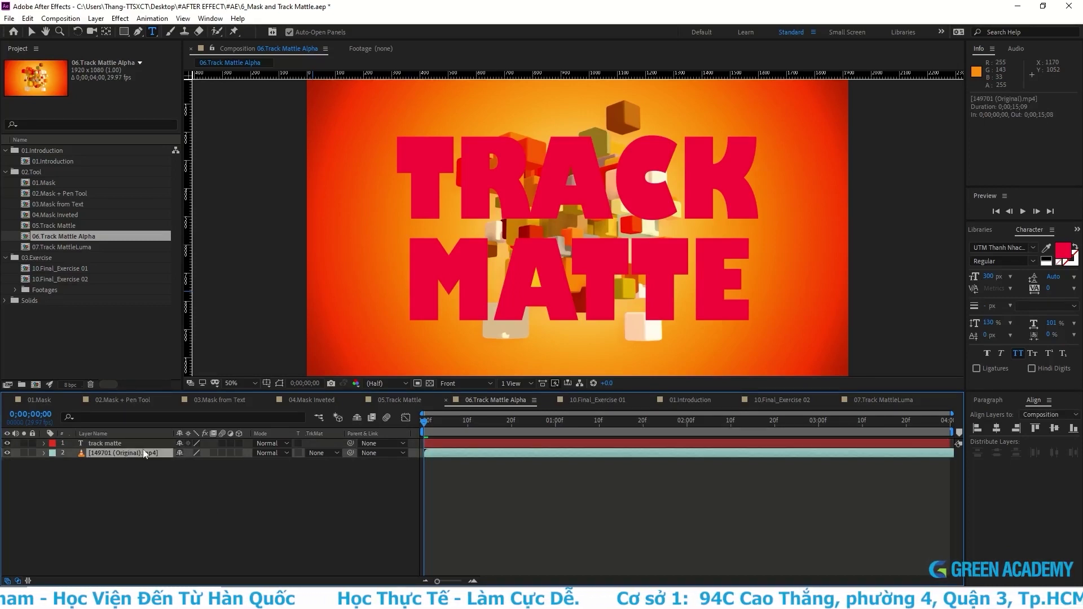
left_click(318, 454)
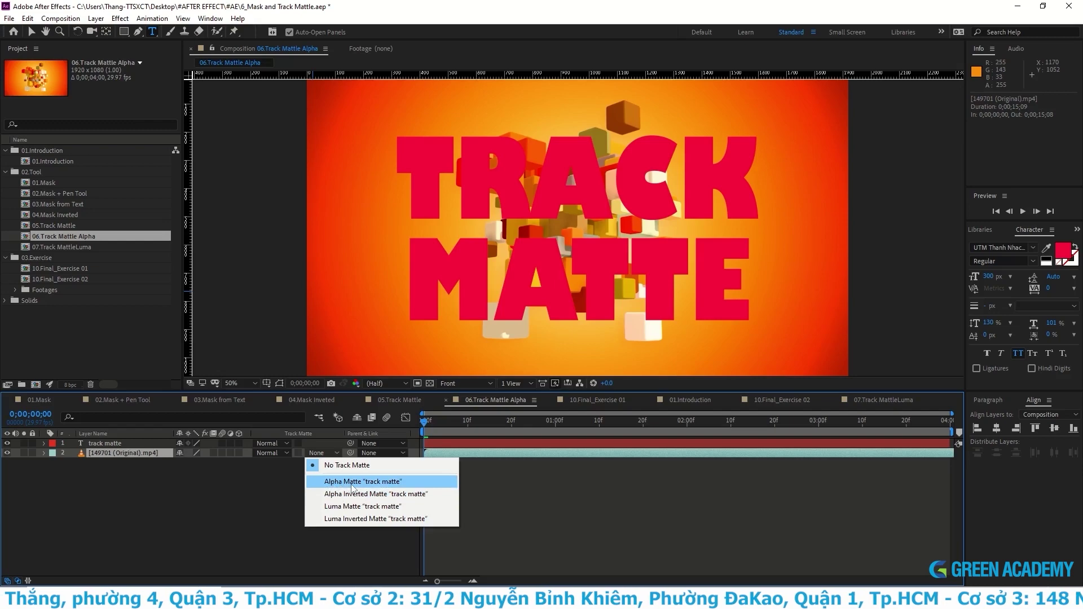
left_click(352, 483)
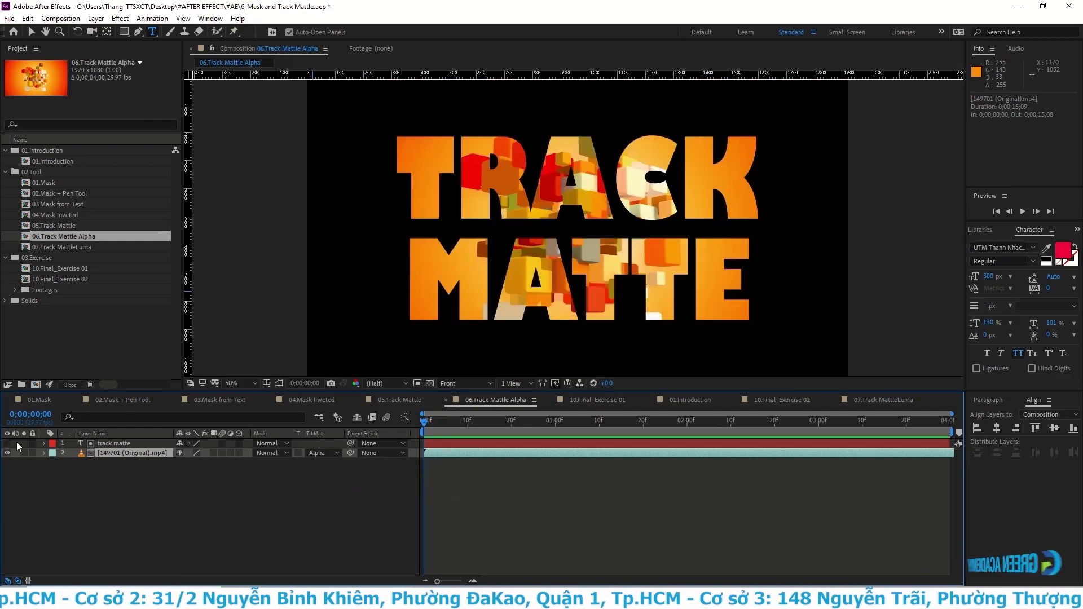
Step: Reselect the text and video layers and reopen the video's track matte choices
left_click(105, 443)
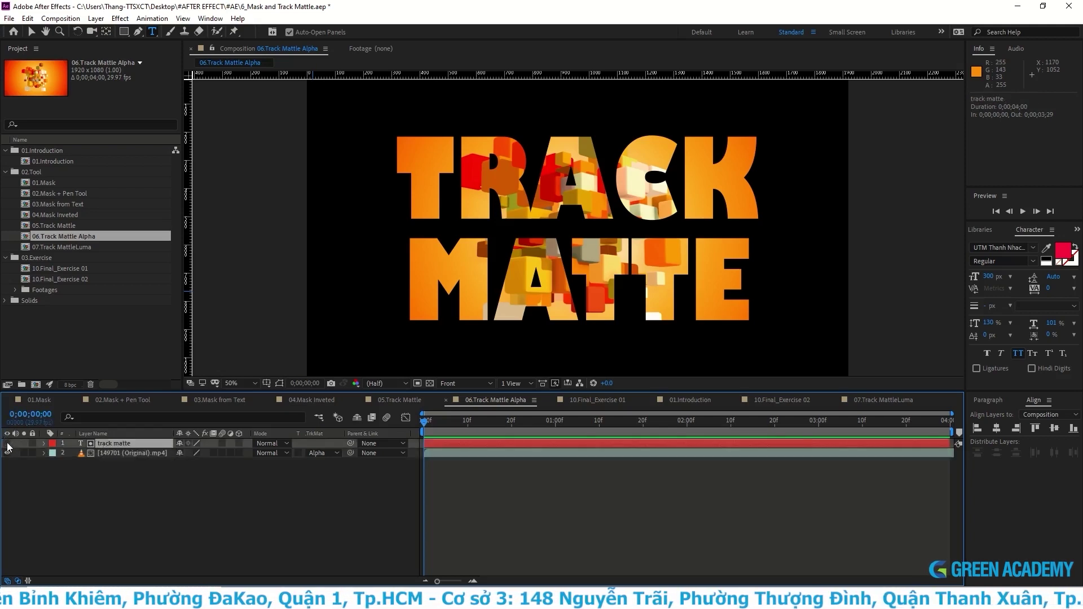
left_click(138, 452)
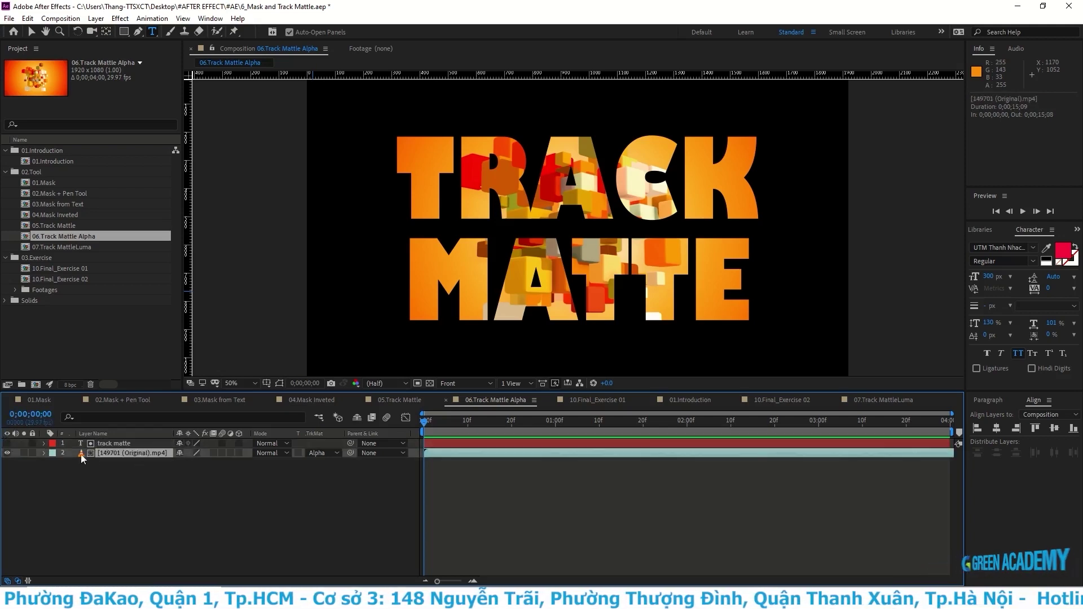
left_click(119, 444)
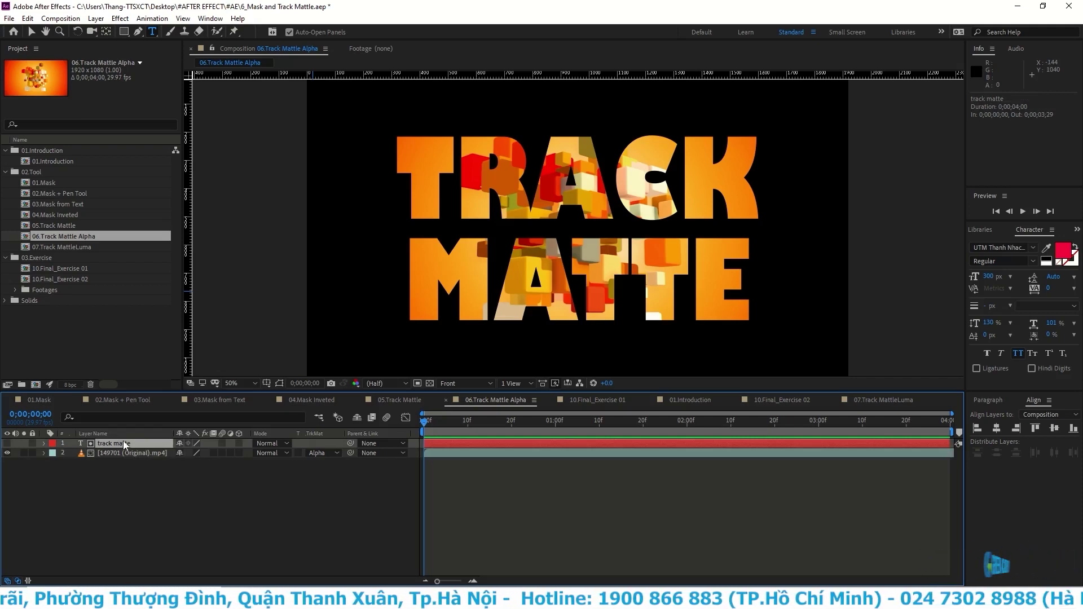
left_click(317, 456)
left_click(318, 454)
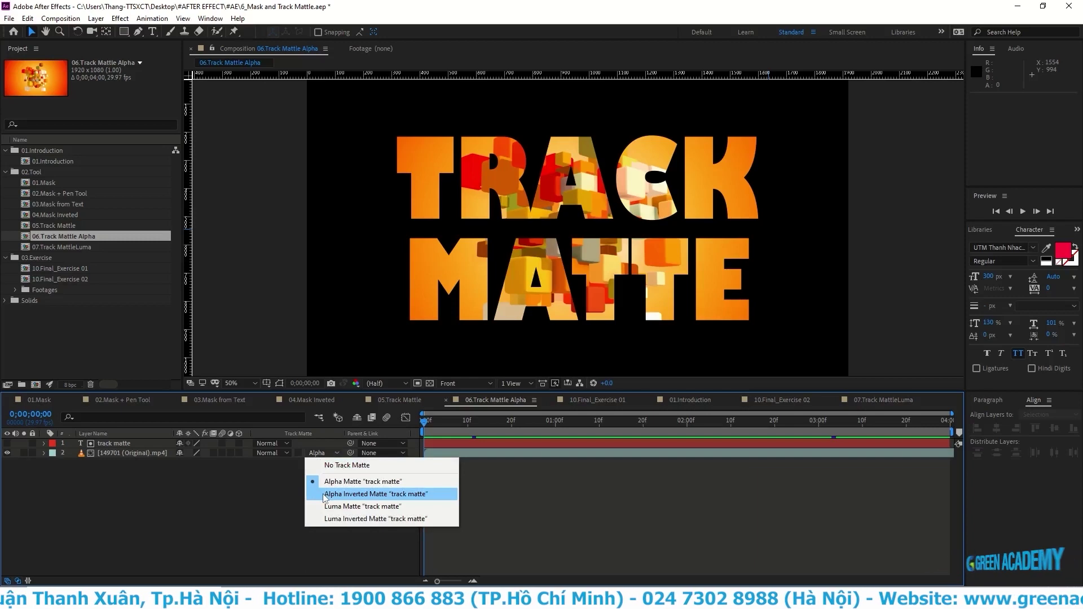
Step: Try Alpha Inverted Matte on the video and nudge the TRACK MATTE text slightly up and left
left_click(325, 494)
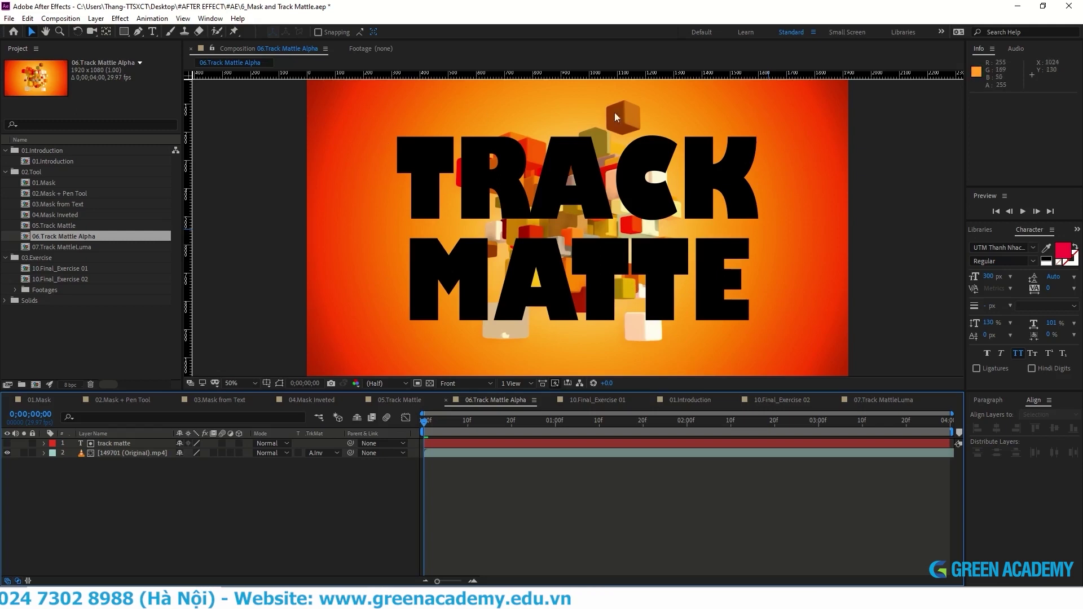
left_click(127, 445)
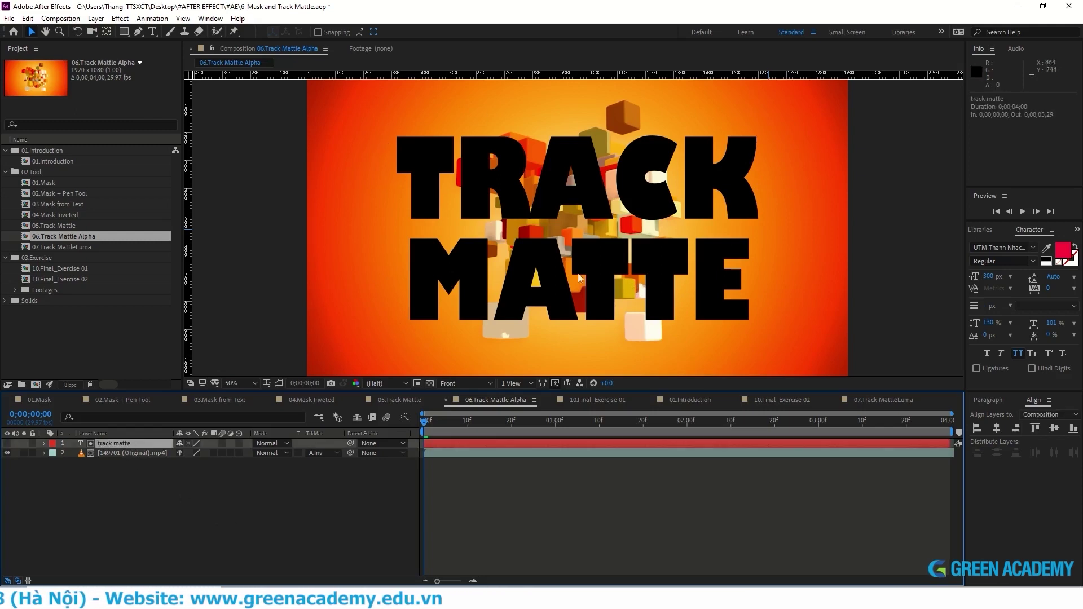
mouse_move(729, 265)
left_mouse_down()
mouse_move(716, 258)
mouse_move(751, 239)
left_mouse_up()
Step: Switch the cubes video's track matte back to Alpha Matte
left_click(323, 453)
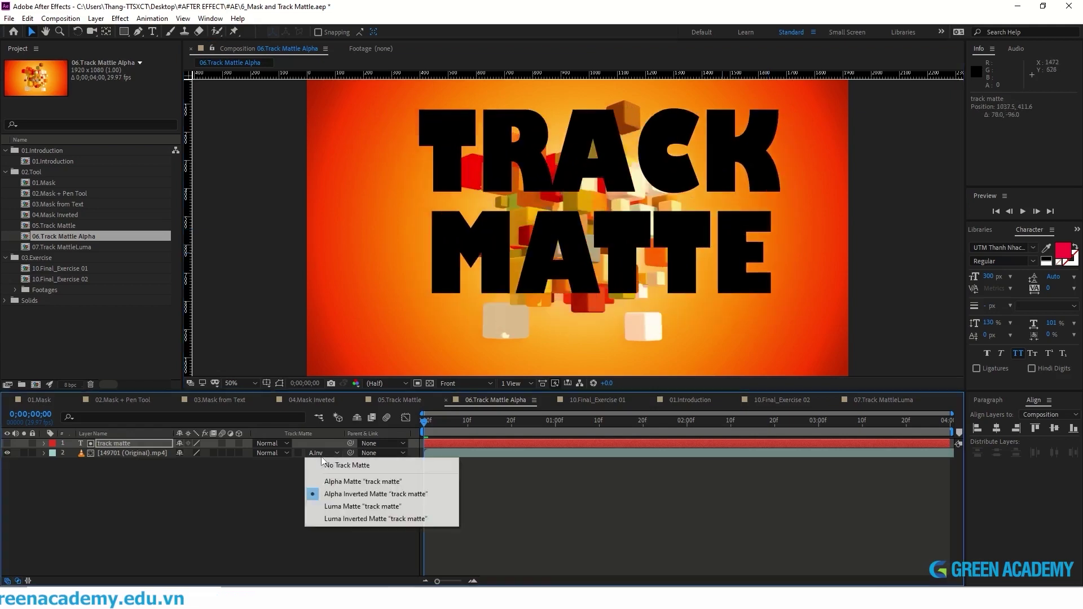
left_click(333, 478)
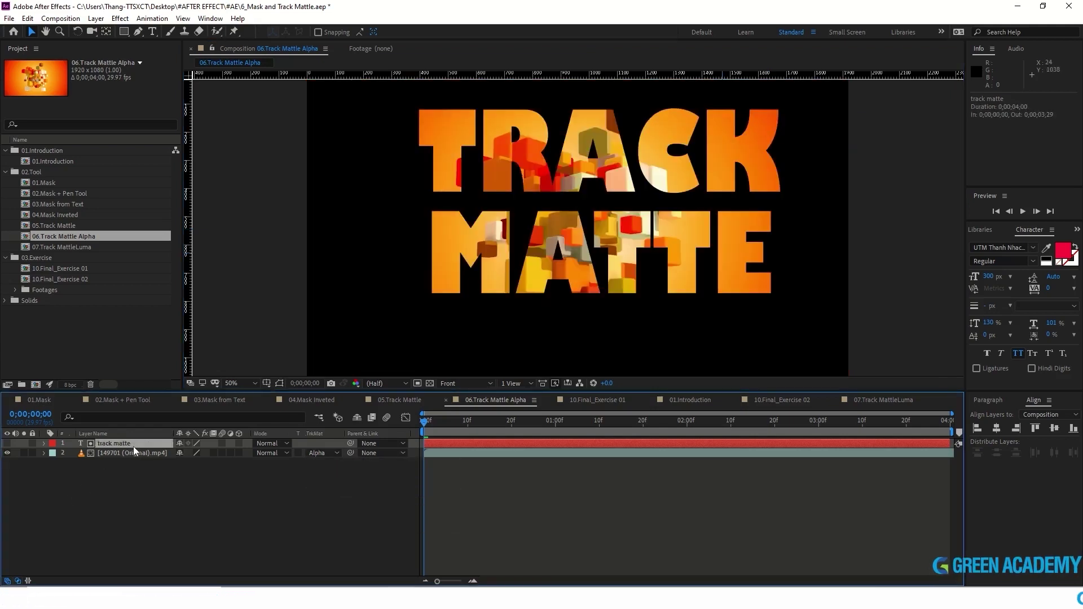
left_click(154, 455)
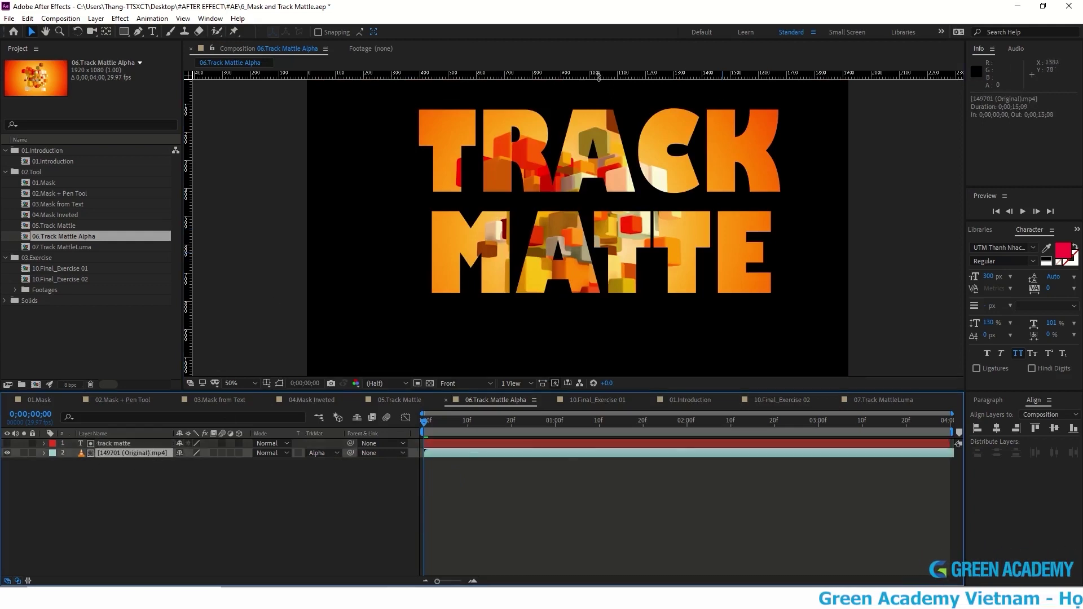
left_click(454, 444)
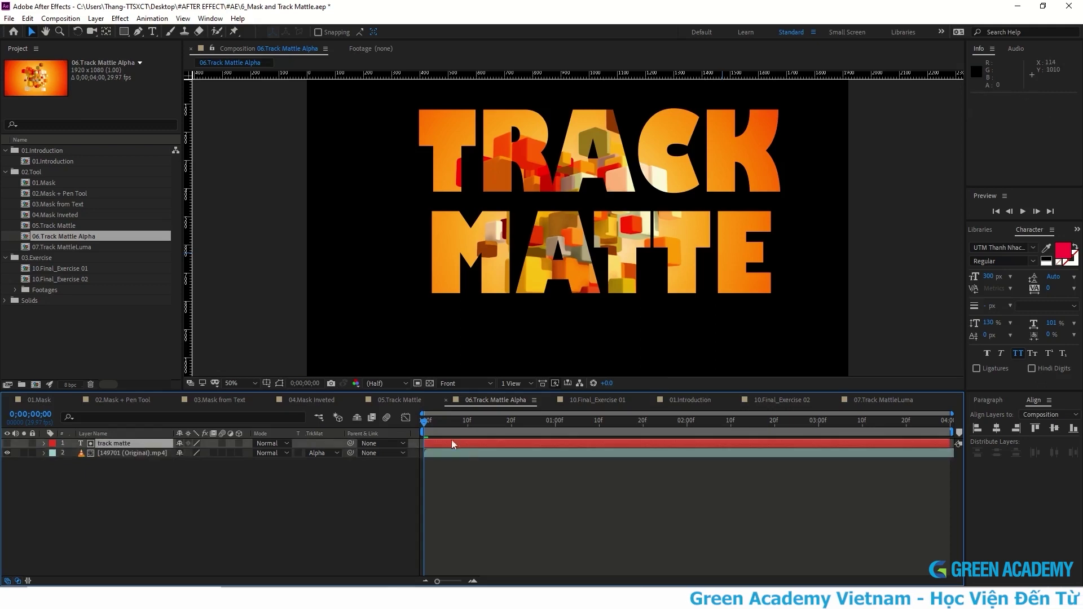
Step: Keyframe the text layer's Scale from 0;00 to a second keyframe at one second, then preview it
key("s")
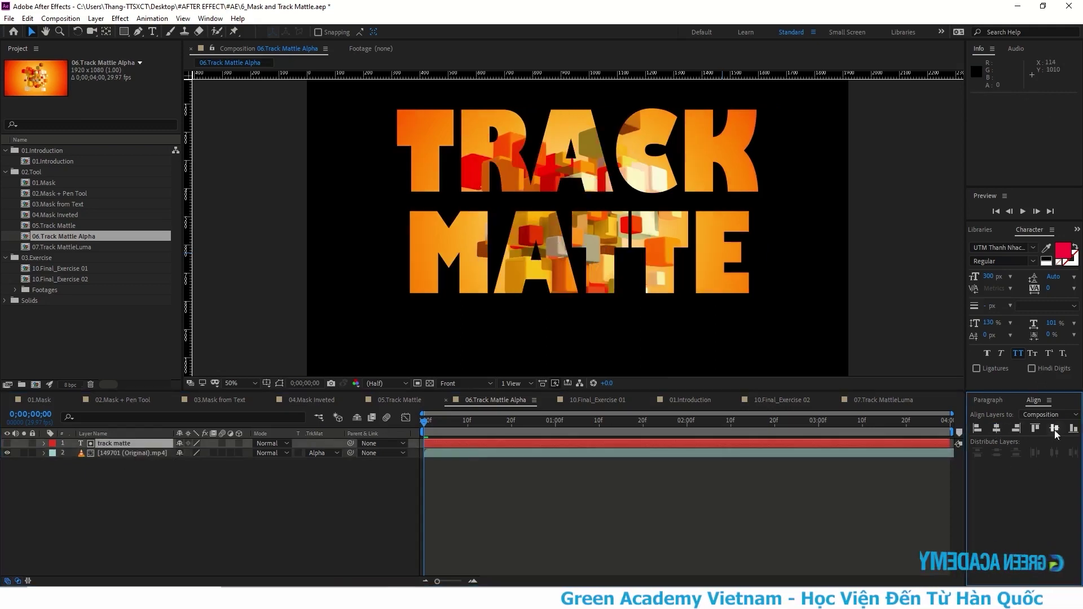
key("alt+shift+s")
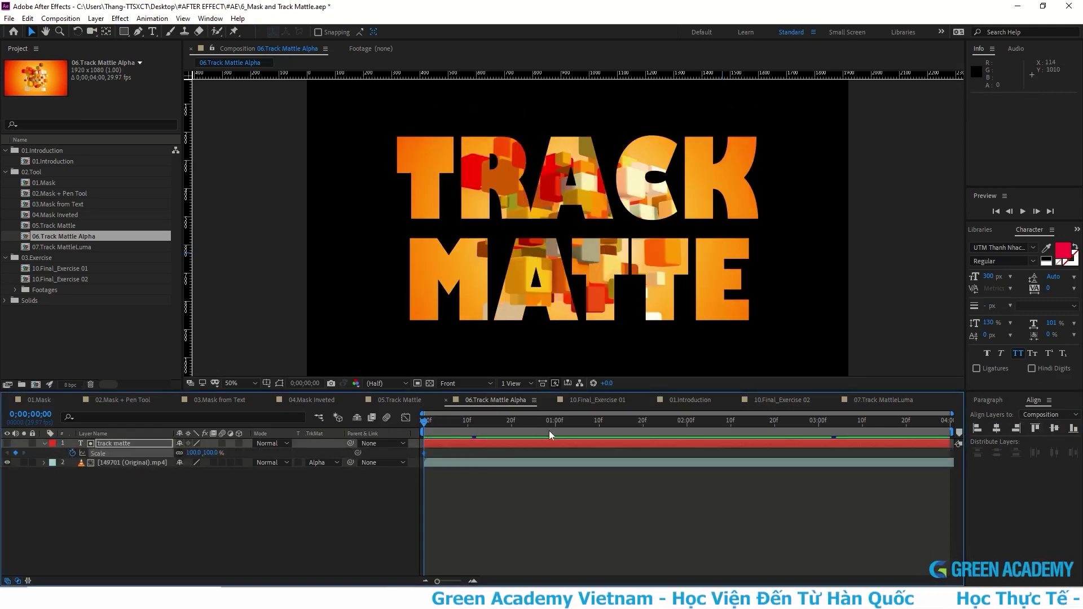
left_click(556, 432)
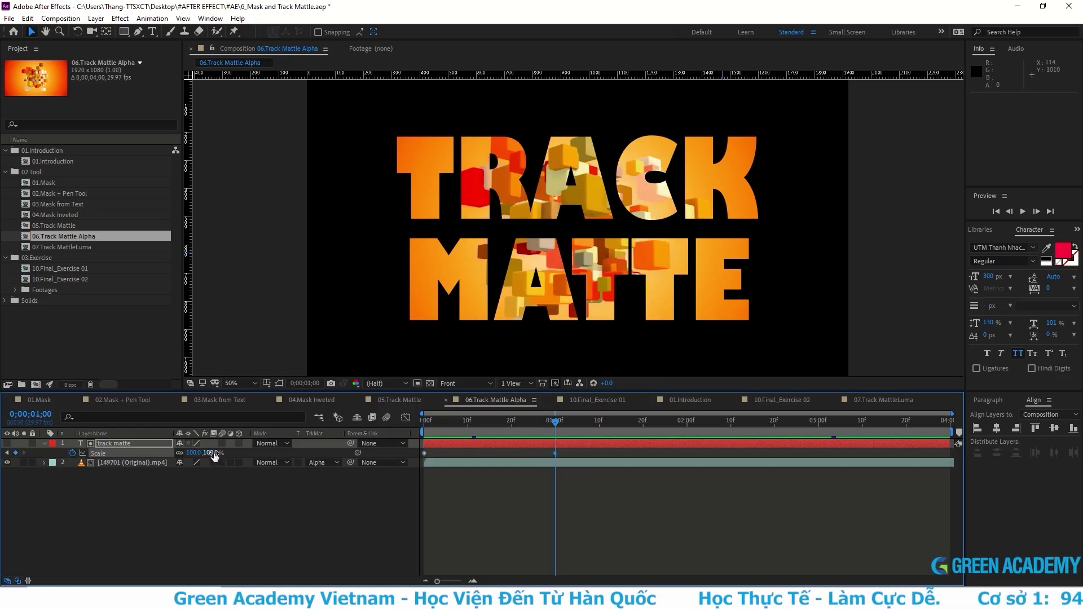
left_click_drag(204, 453, 373, 455)
key("Home")
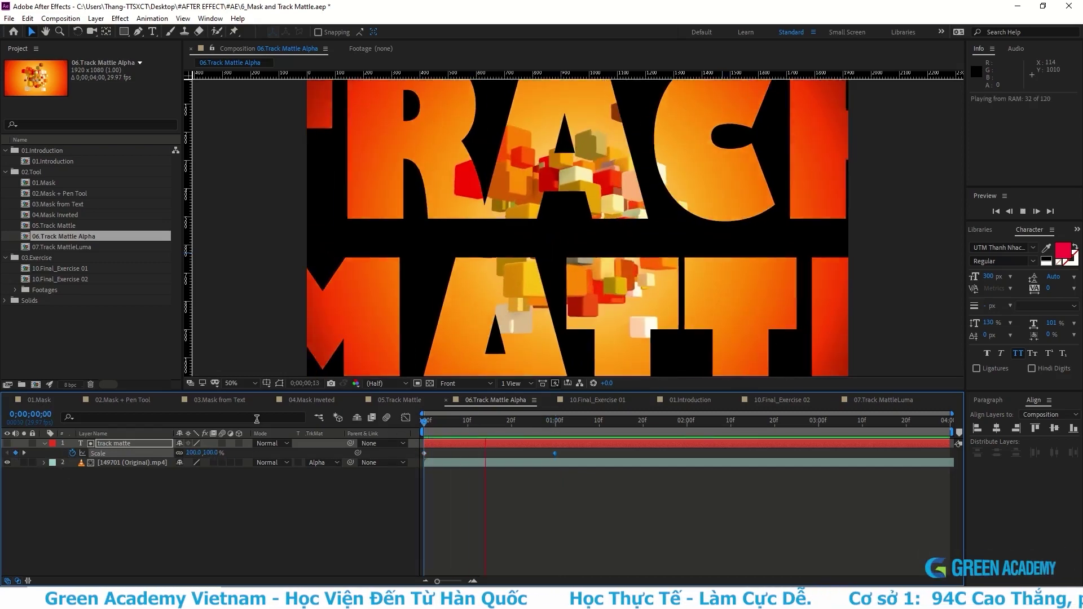
key("space")
Step: Grow the text's Scale to 3455% at 0;00;01;19, preview the reveal, then open 07.Track MattleLuma
left_click_drag(216, 453, 1059, 405)
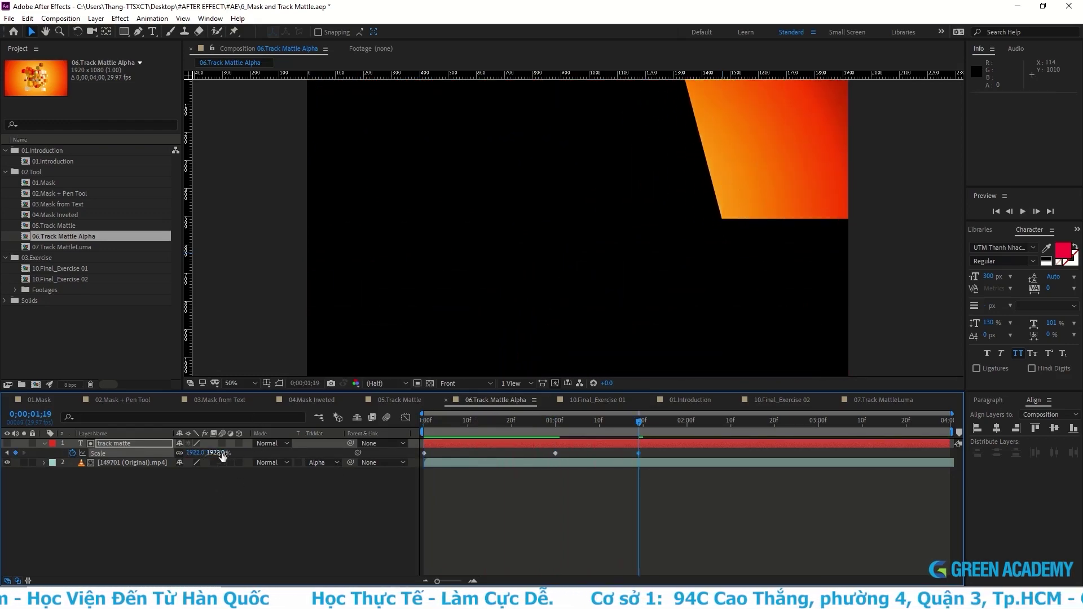
left_click_drag(222, 453, 197, 471)
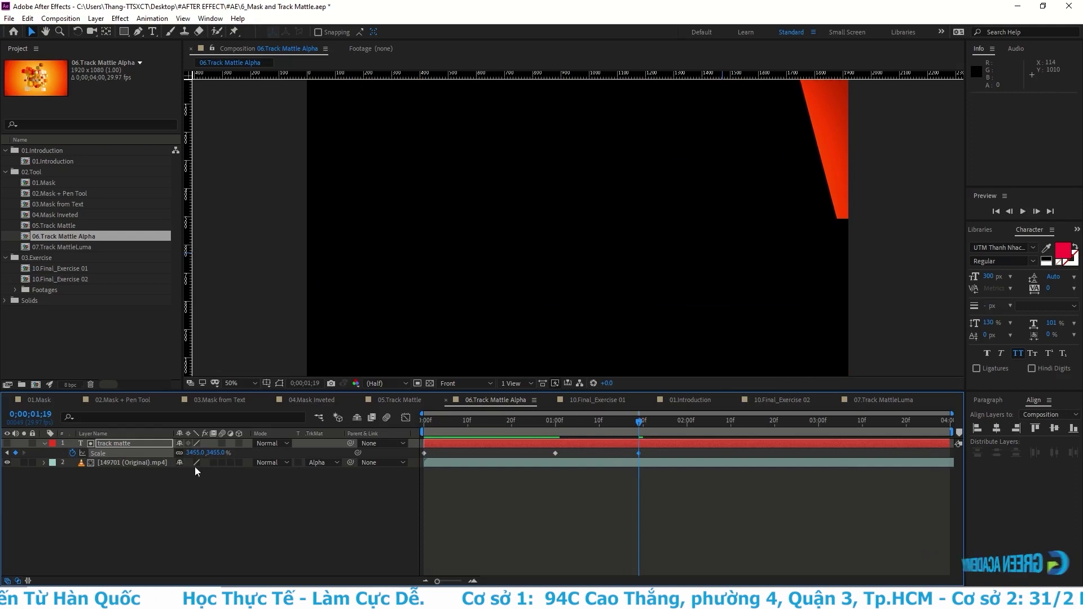
key("Home")
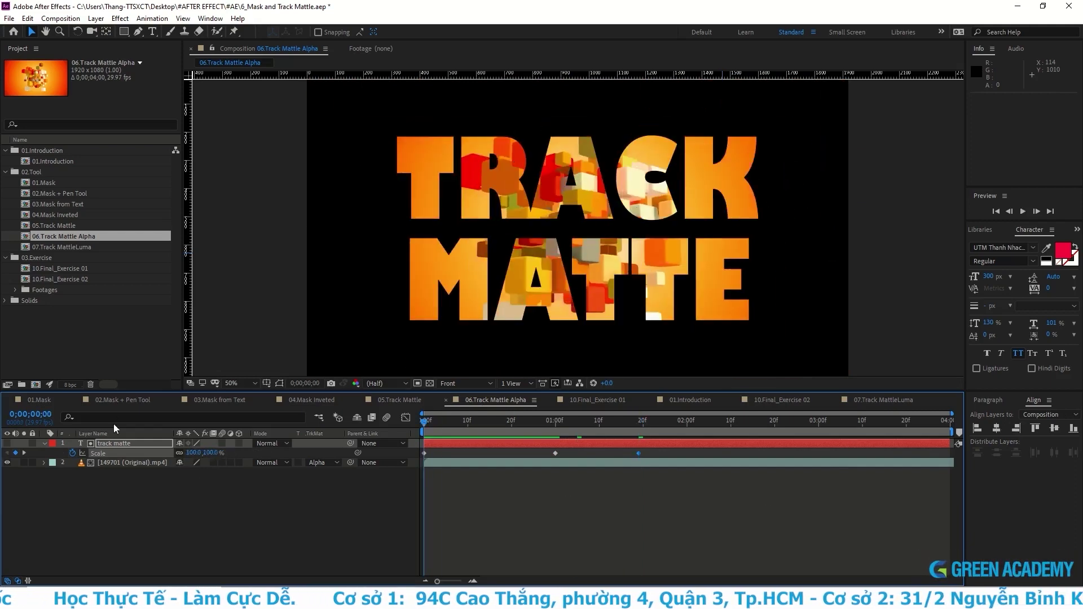
key("space")
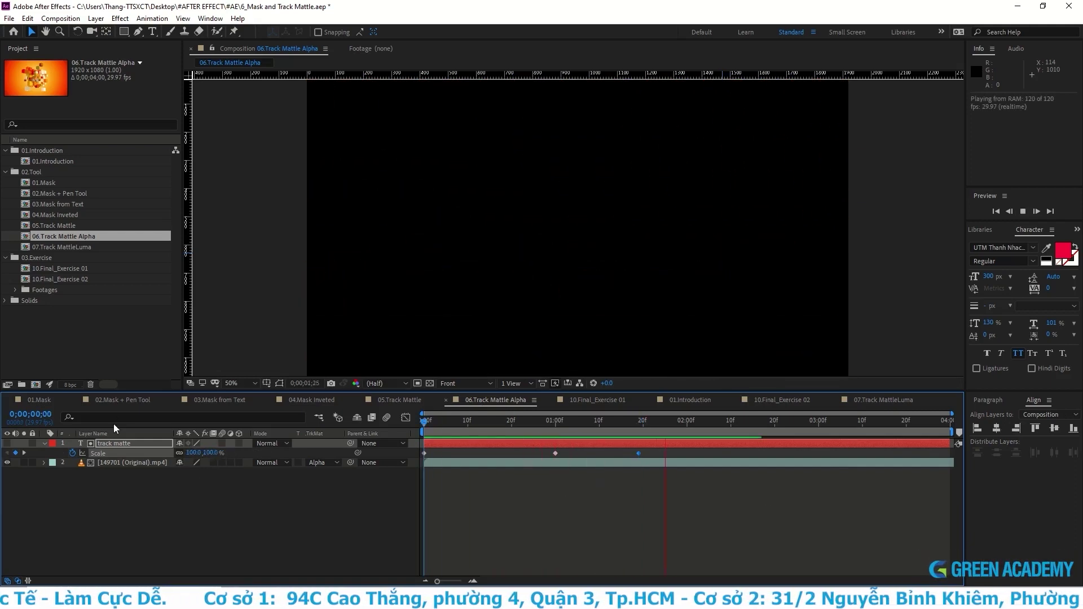
key("space")
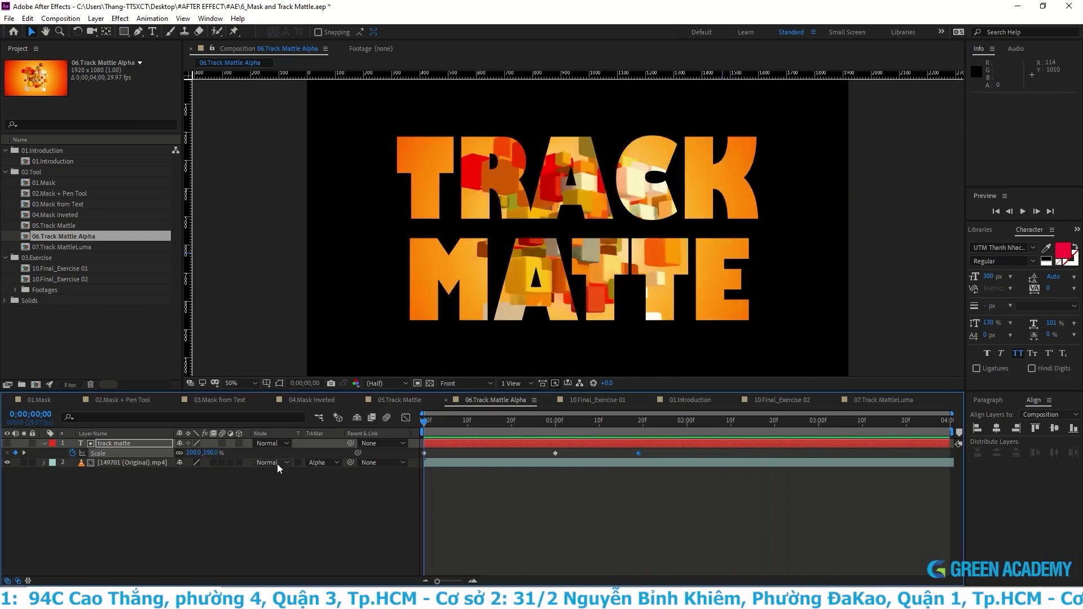
double_click(62, 247)
left_click(299, 453)
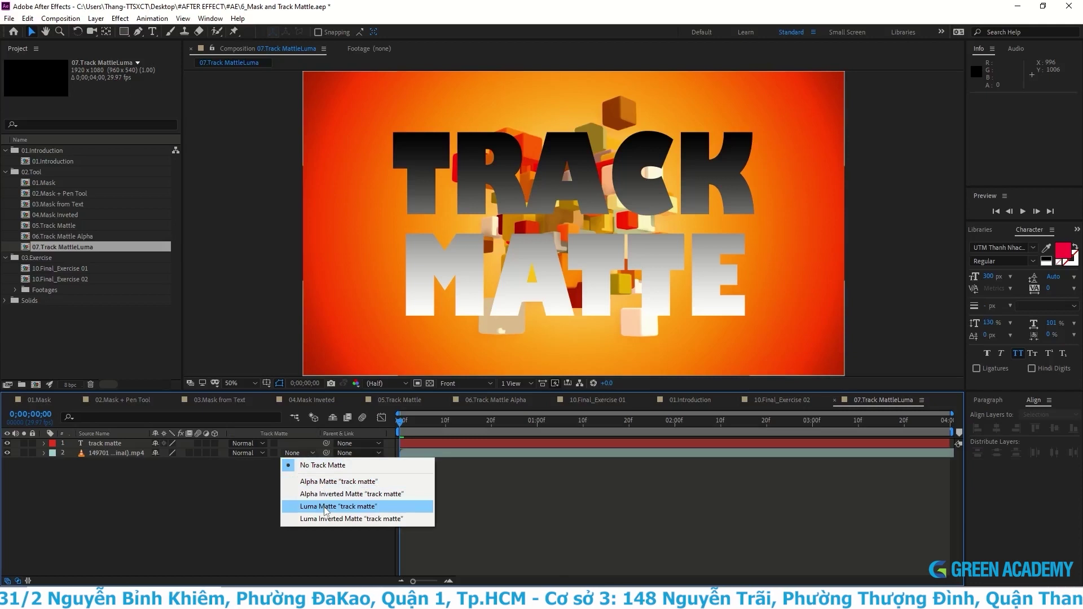
Step: Use the TRACK MATTE text as a Luma Matte for the cubes video
left_click(324, 508)
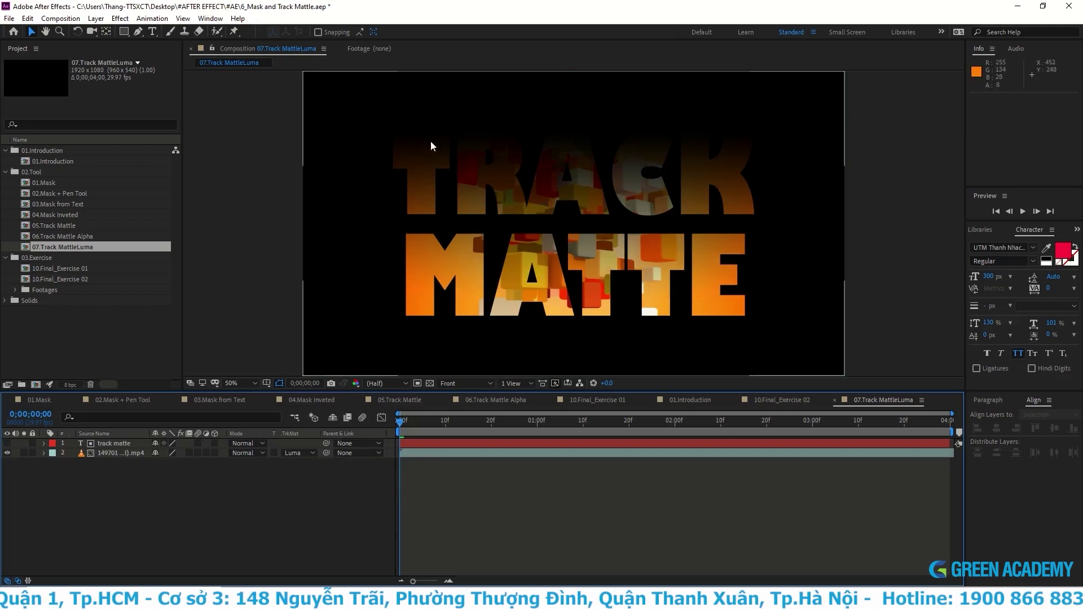
left_click(128, 454)
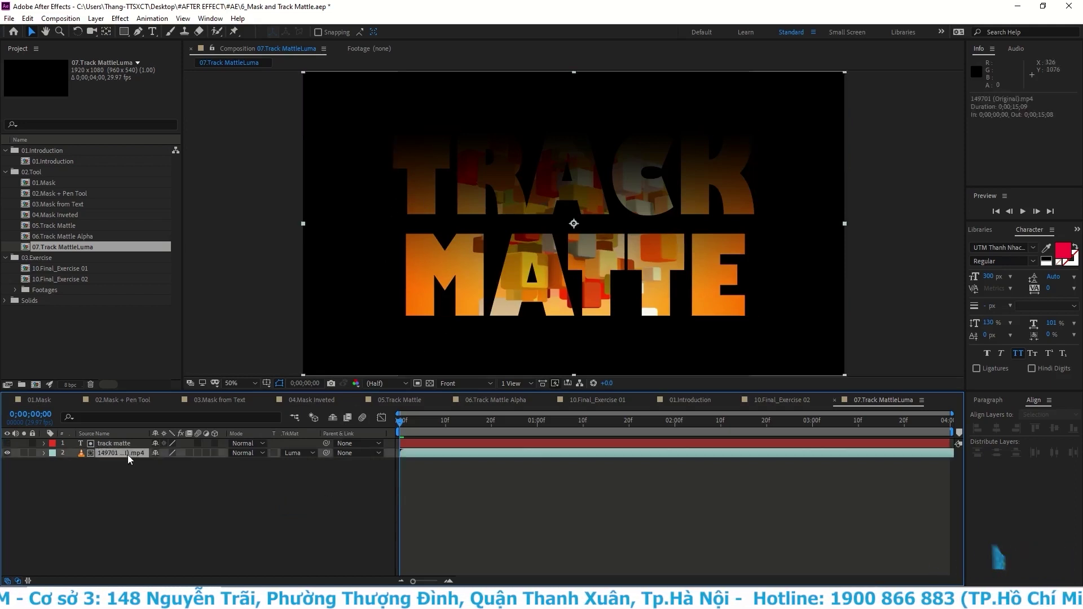
left_click(123, 445)
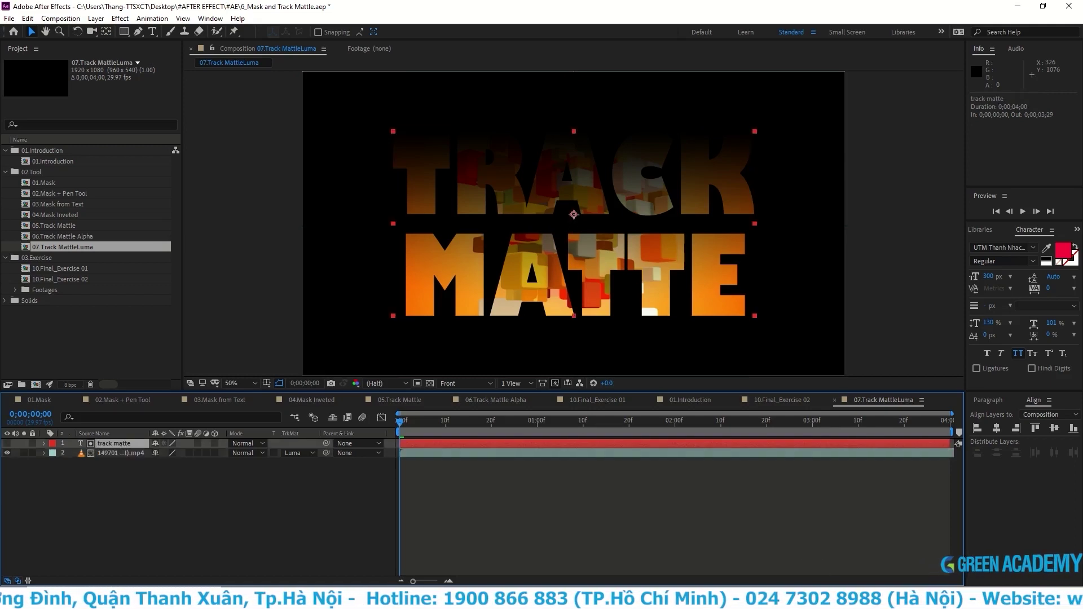
Step: Compare Alpha and Luma mattes, then settle on Luma Inverted Matte for the video
left_click(298, 453)
left_click(305, 483)
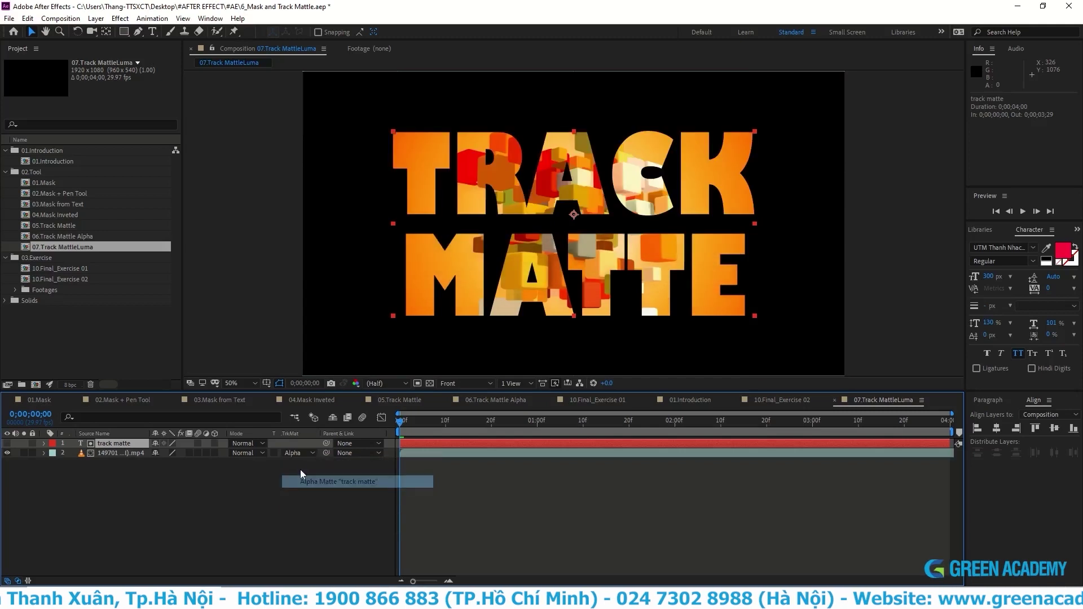
left_click(298, 453)
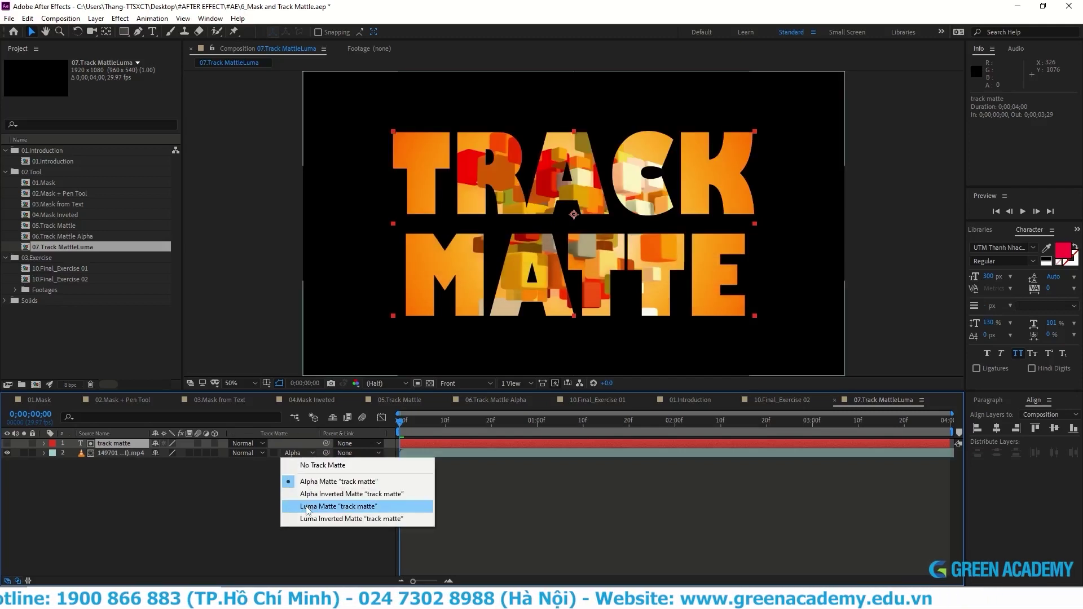
left_click(308, 507)
left_click(284, 453)
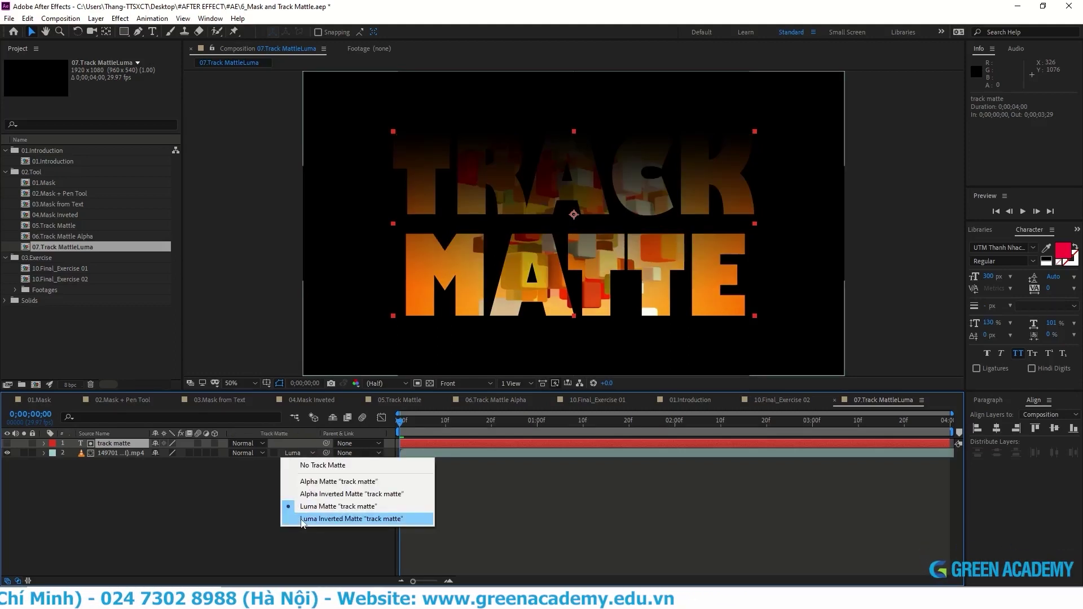
left_click(303, 519)
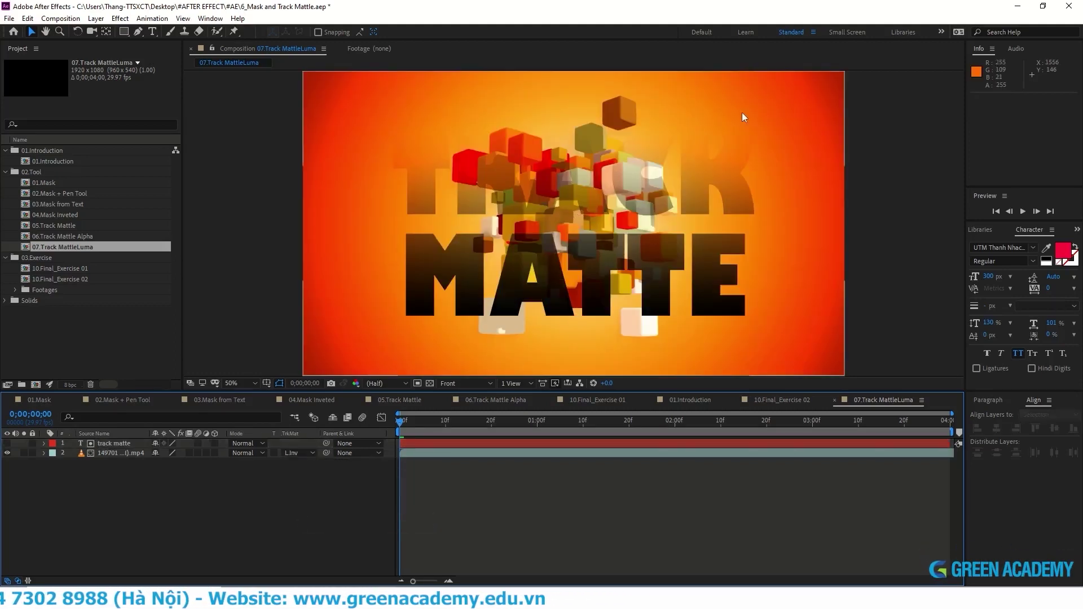
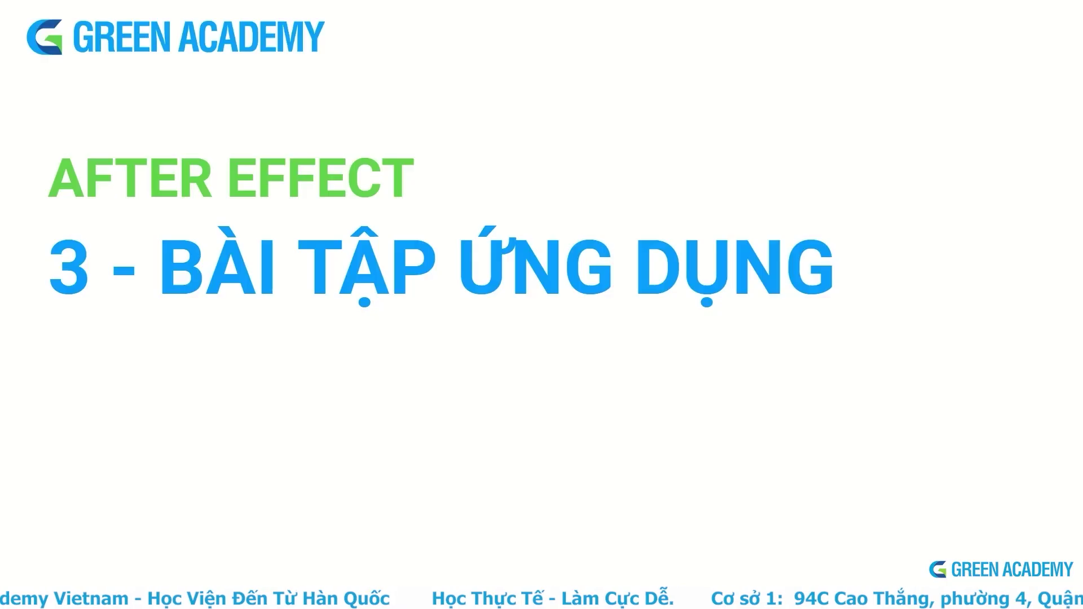
Step: Play back the finished AFTER EFFECT example composition over the seaside footage
key("space")
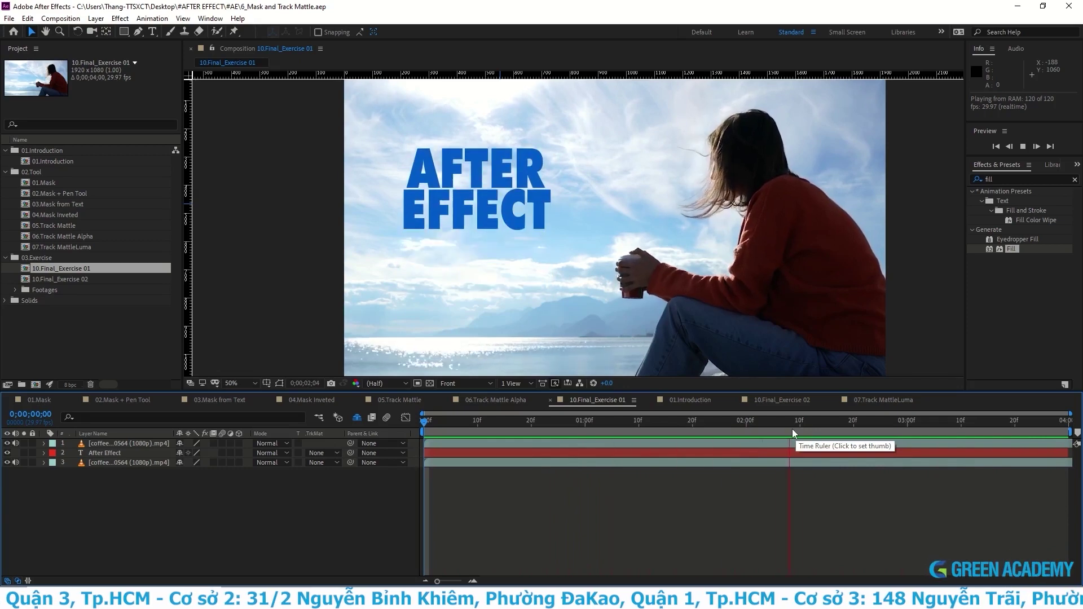
Step: Clear the example layers and scrub through the coffee-by-the-sea clip
key("ctrl+z")
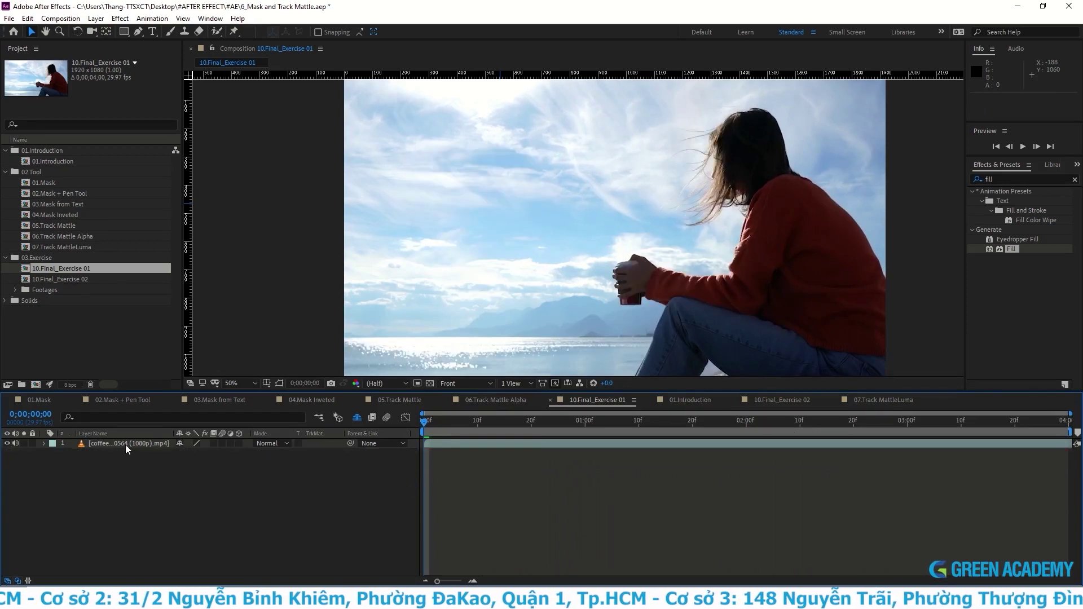
left_click(125, 444)
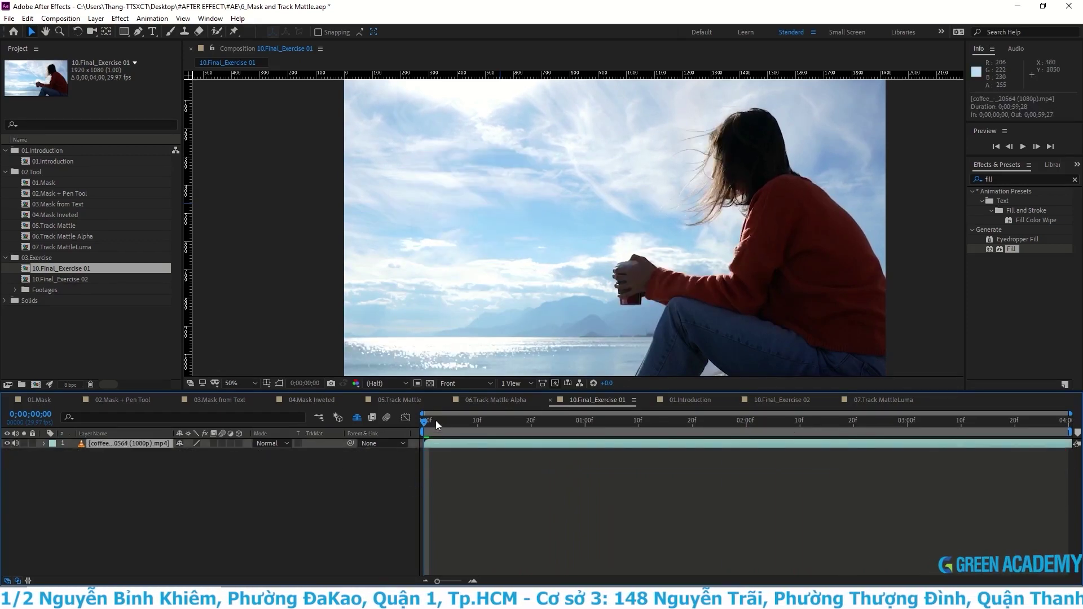
mouse_move(435, 421)
left_mouse_down()
mouse_move(953, 460)
mouse_move(205, 150)
left_mouse_up()
Step: Add an 'after' text layer in the sky with fill colour #1849FF
left_click(151, 31)
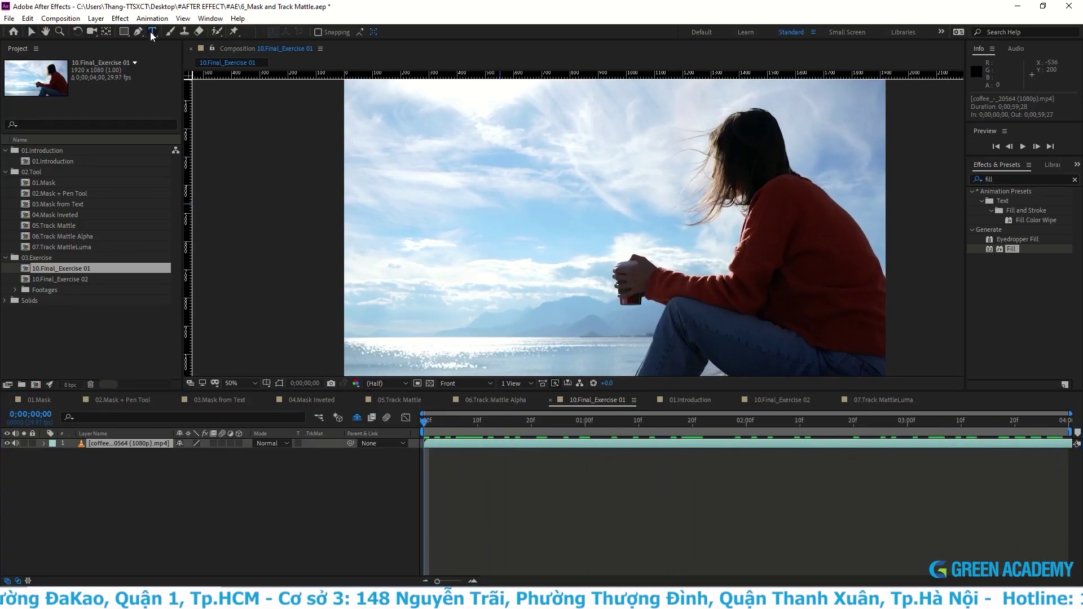
left_click(451, 202)
type("af")
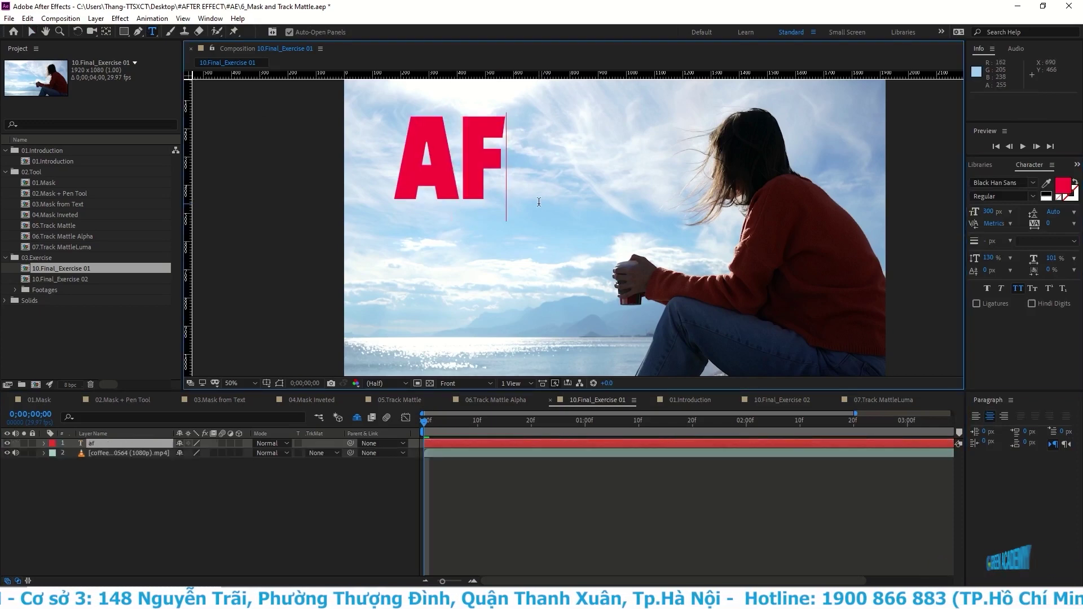
type("ter")
key("ctrl+a")
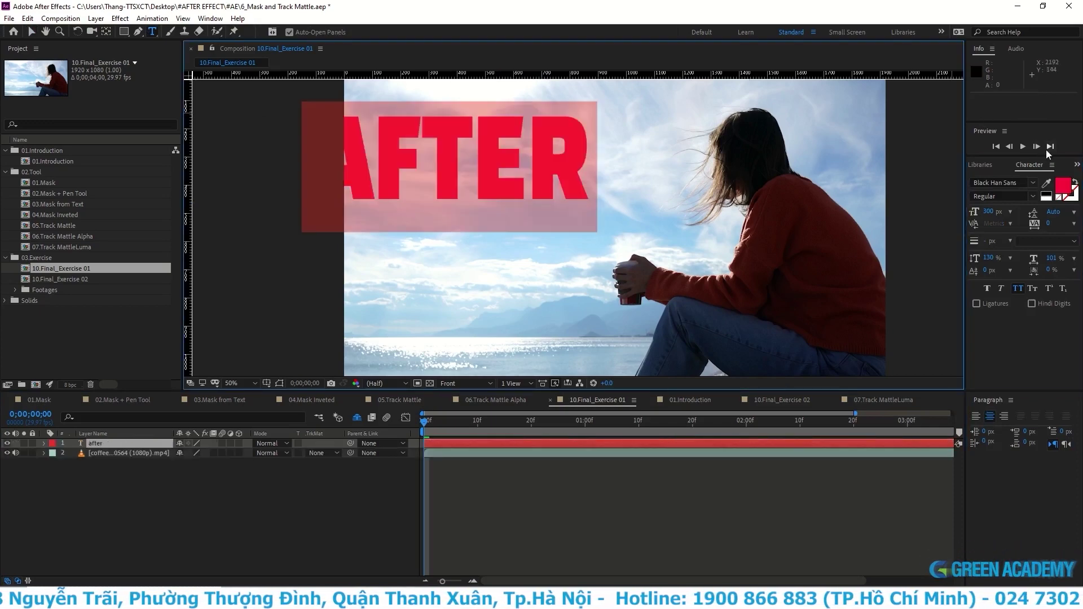
left_click(1064, 186)
left_click(738, 234)
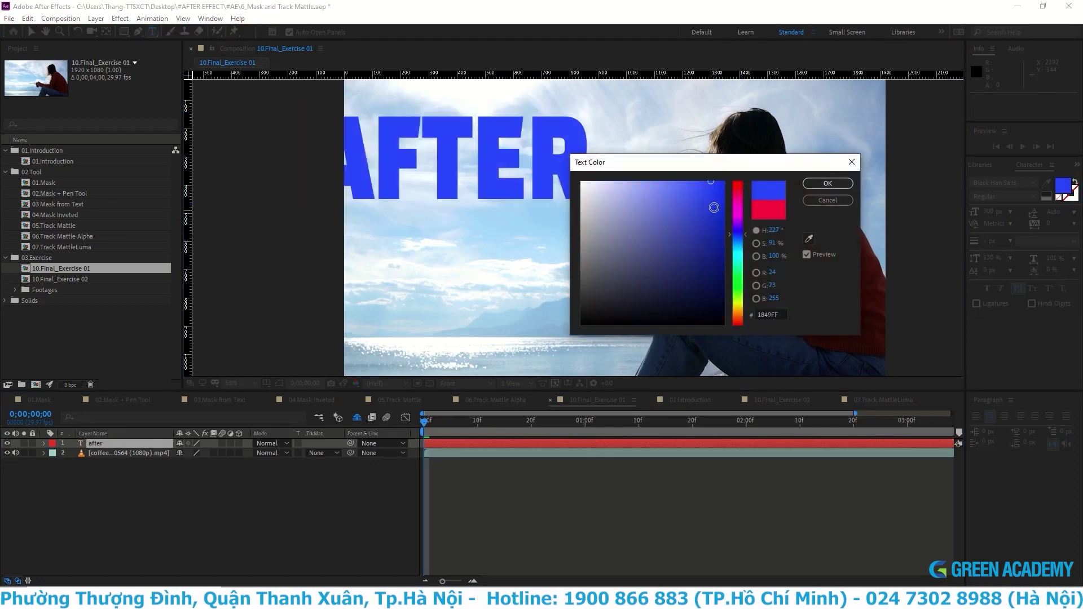
left_click(827, 184)
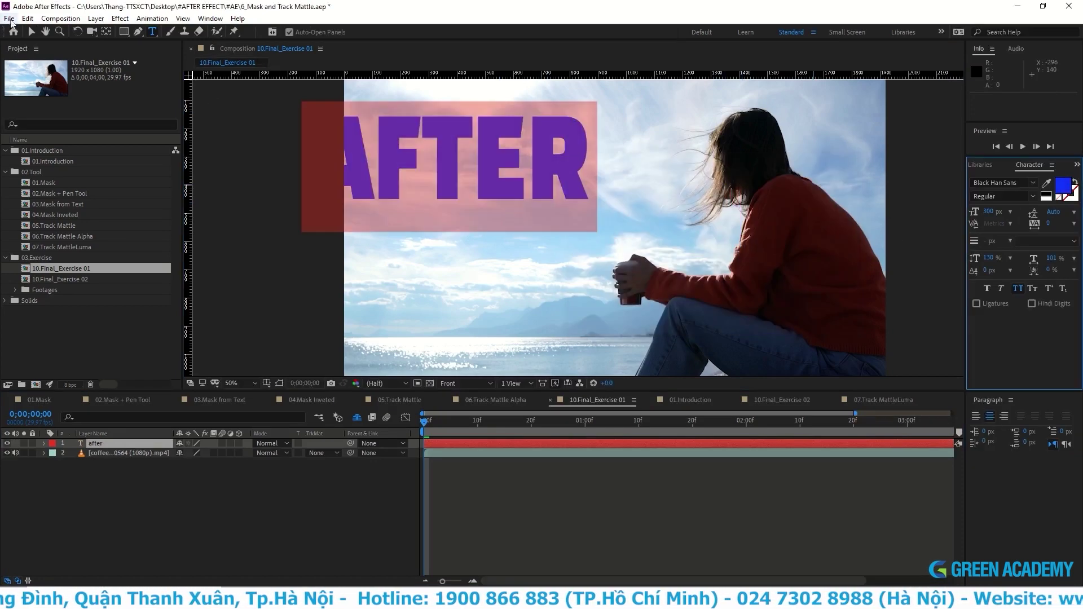
Step: Nudge the AFTER text right and set its size to 214 px
left_click(31, 32)
left_click_drag(508, 195, 553, 194)
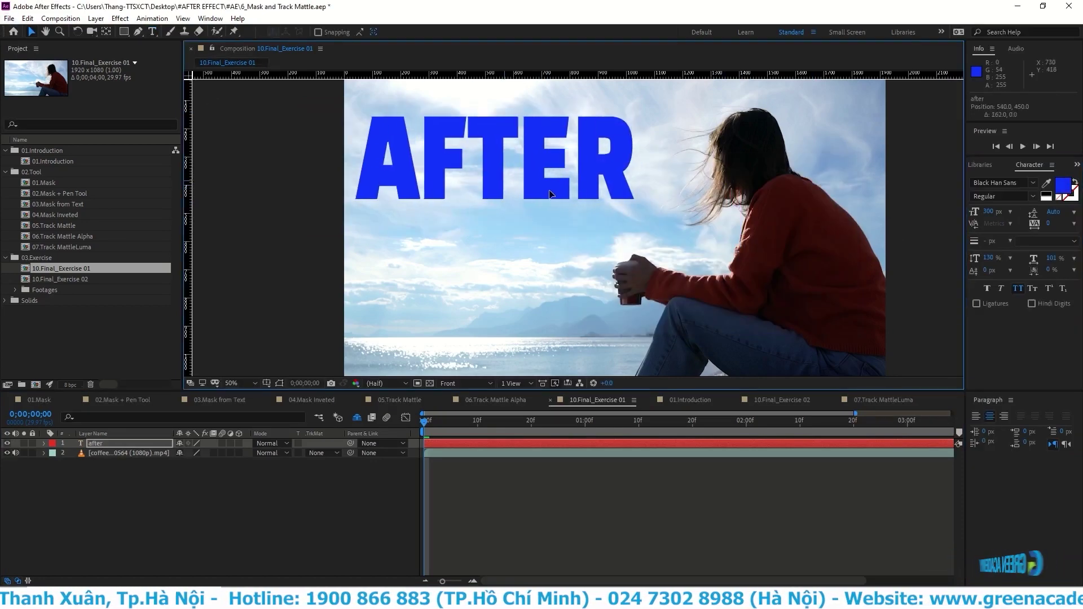
double_click(553, 195)
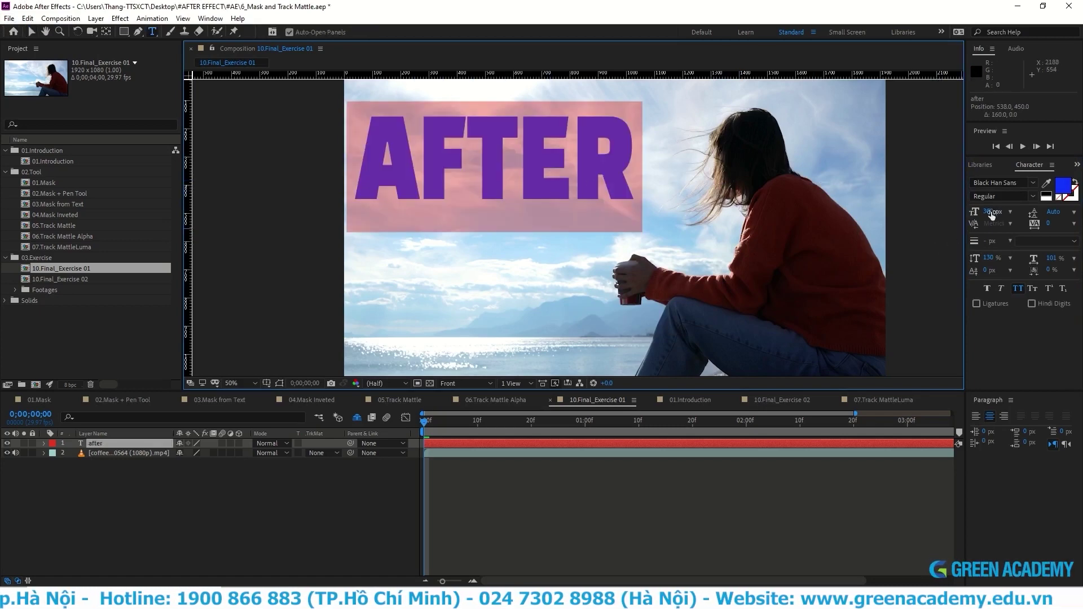
left_click_drag(992, 213, 945, 216)
left_click(32, 31)
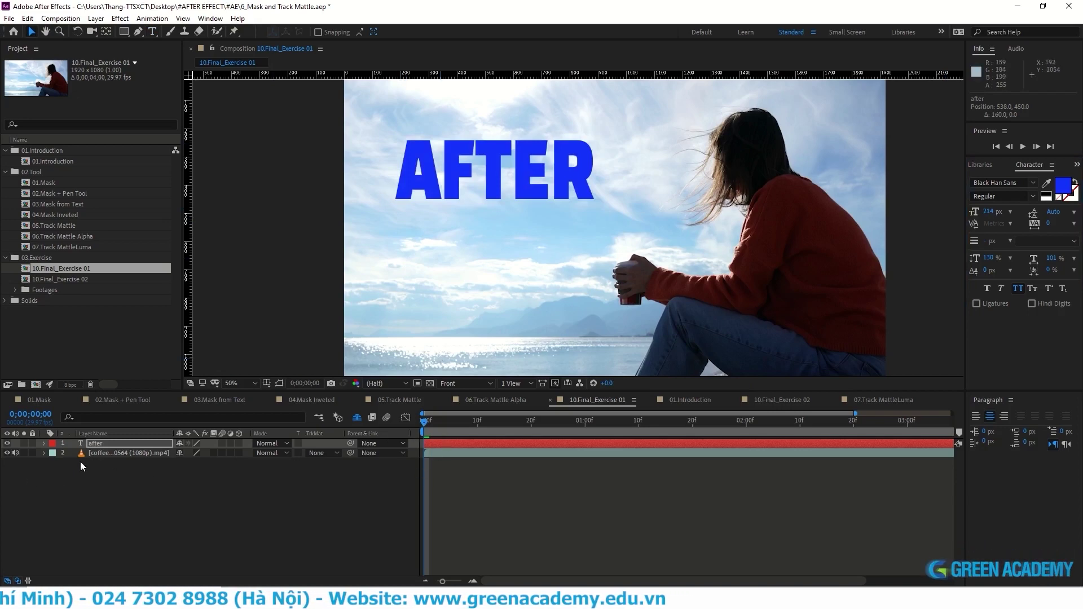
Step: Keyframe the AFTER text's Position at 0 s and 1 s, starting below the frame at 538,1221
key("p")
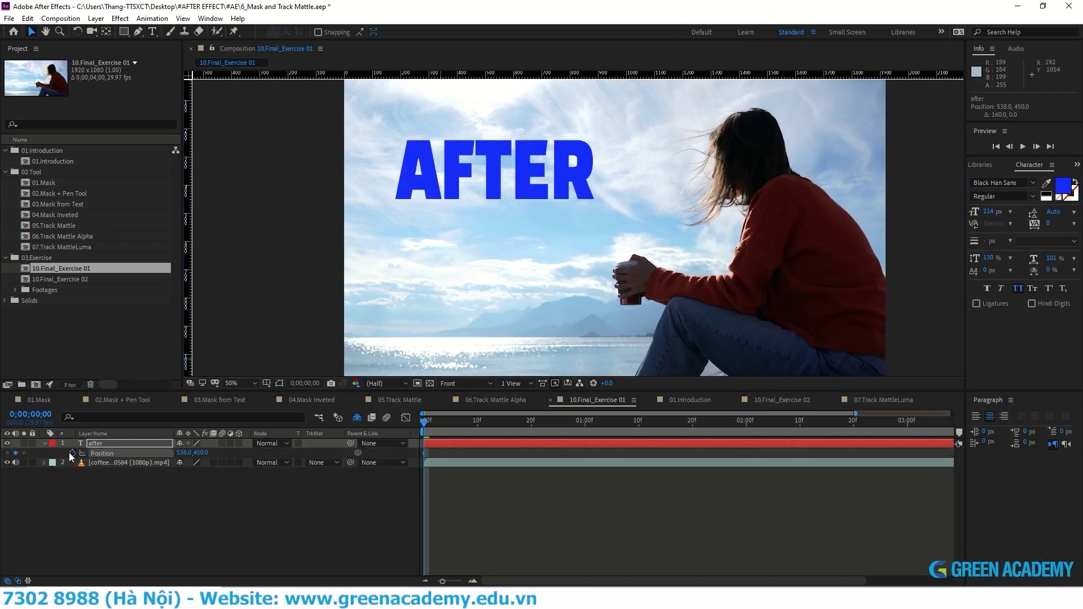
left_click(587, 434)
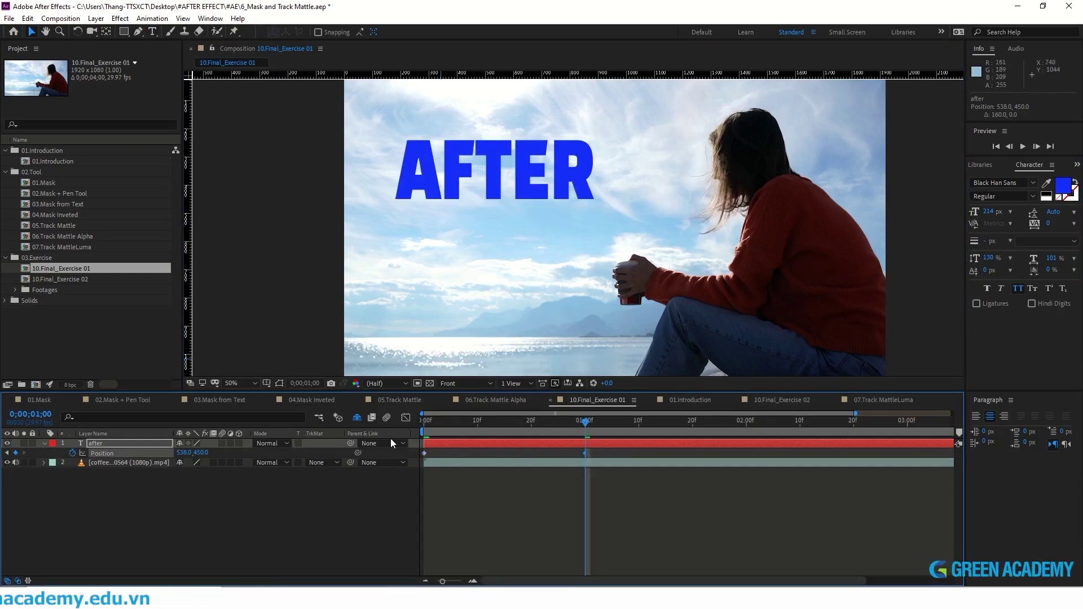
left_click_drag(595, 432, 348, 435)
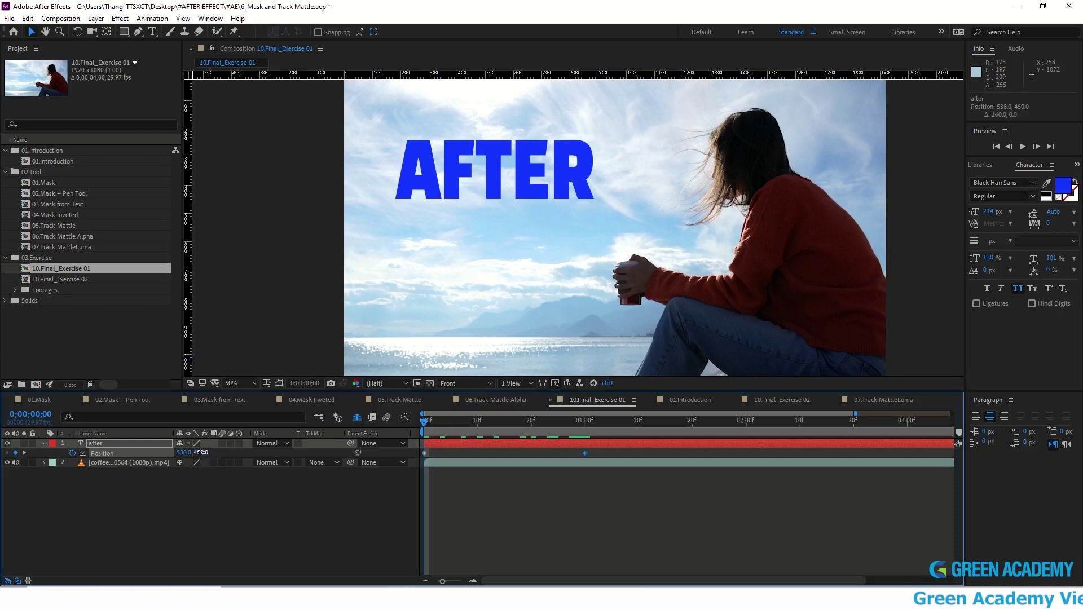
left_click_drag(202, 452, 546, 542)
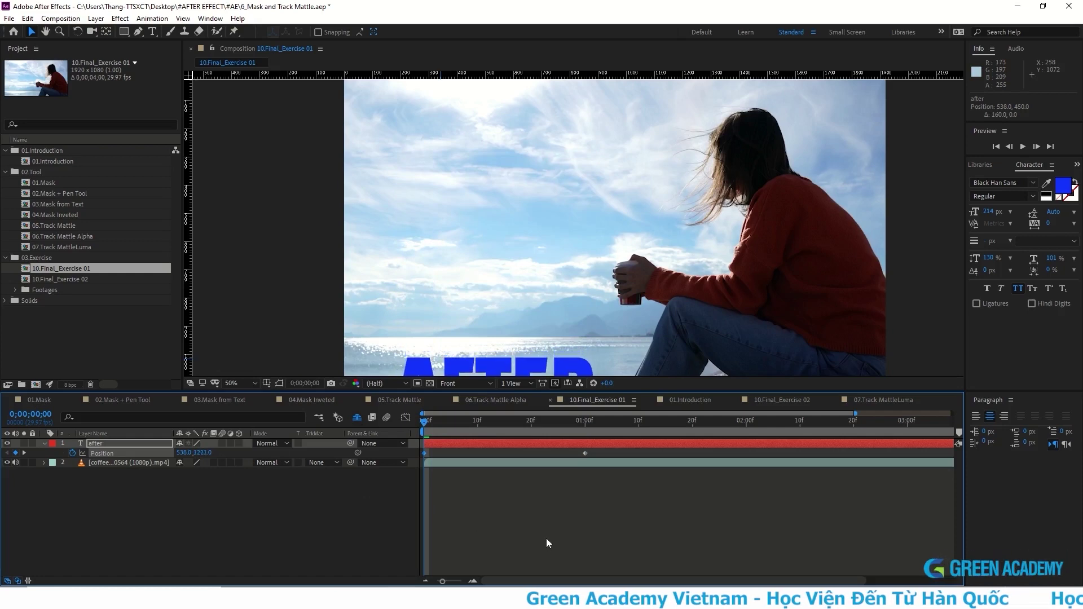
Step: Lower the AFTER text's resting position at the one-second keyframe and check the rise
mouse_move(426, 421)
left_mouse_down()
mouse_move(565, 453)
mouse_move(561, 482)
mouse_move(584, 482)
left_mouse_up()
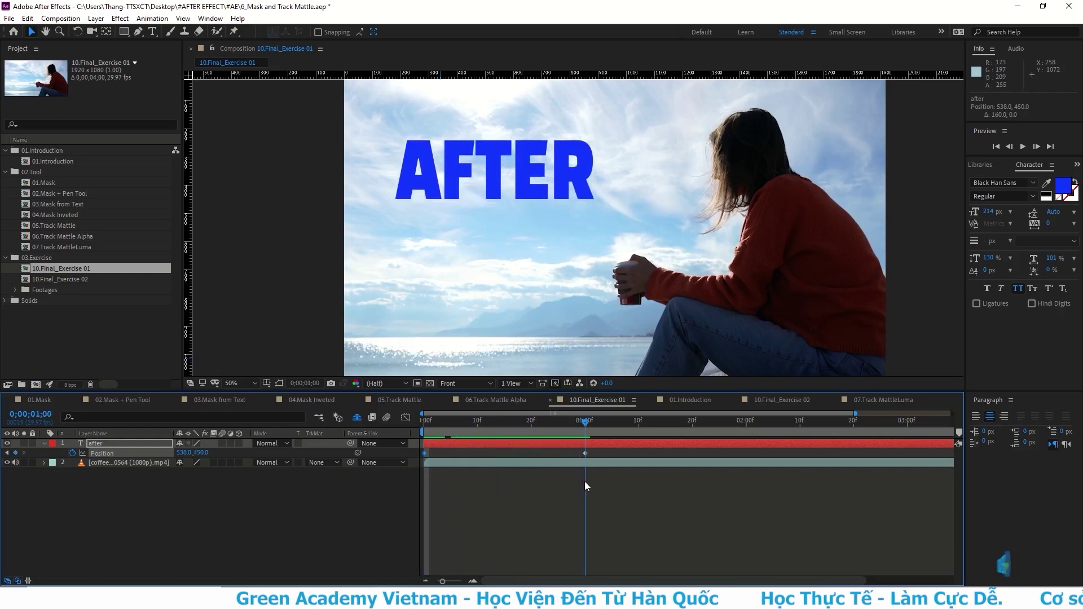
left_click(585, 453)
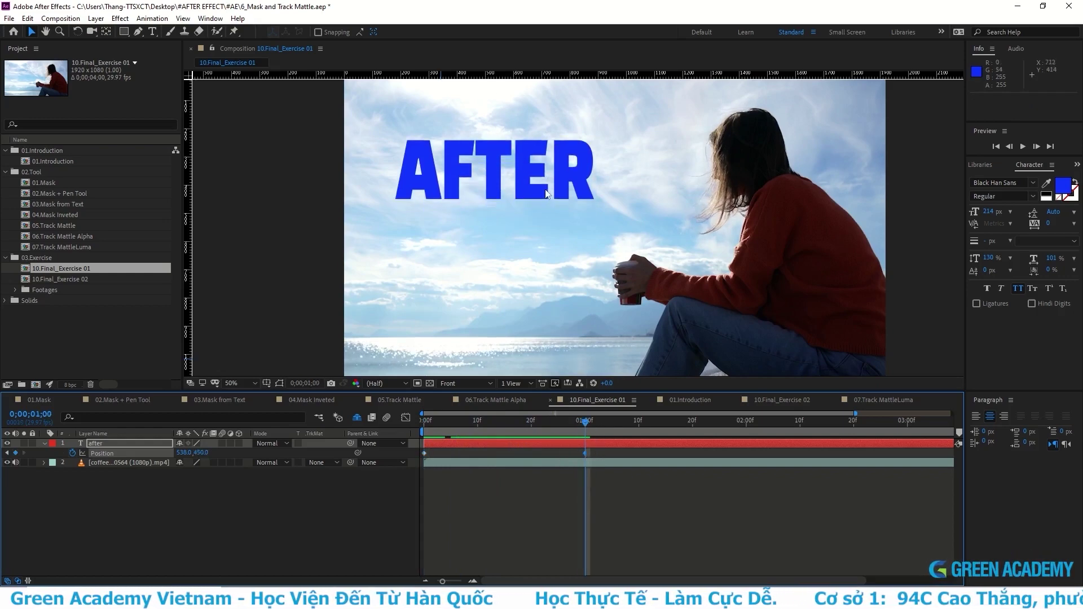
left_click_drag(547, 193, 542, 226)
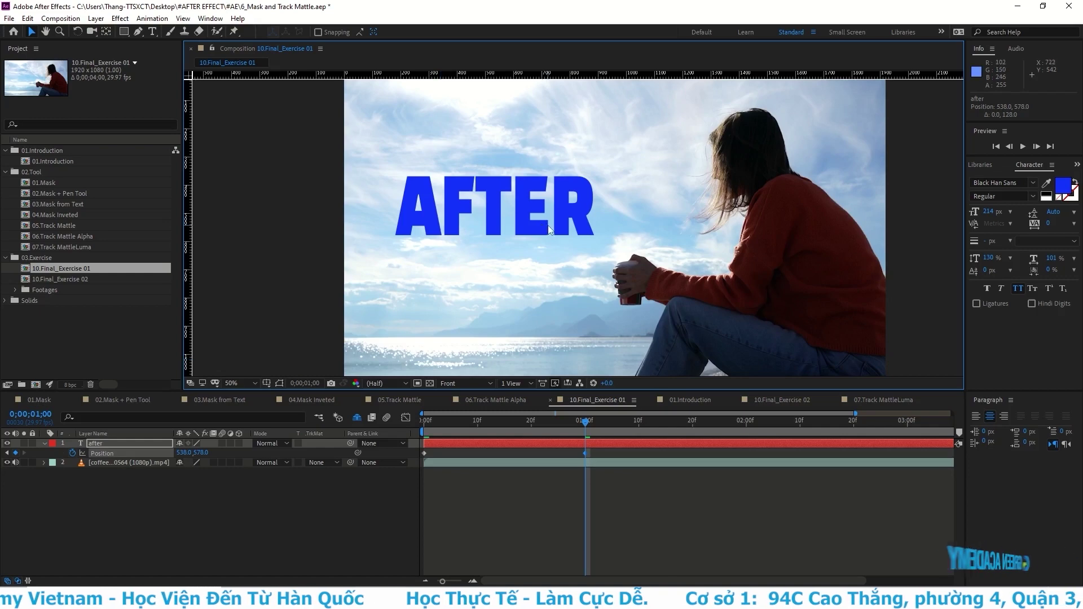
key("Home")
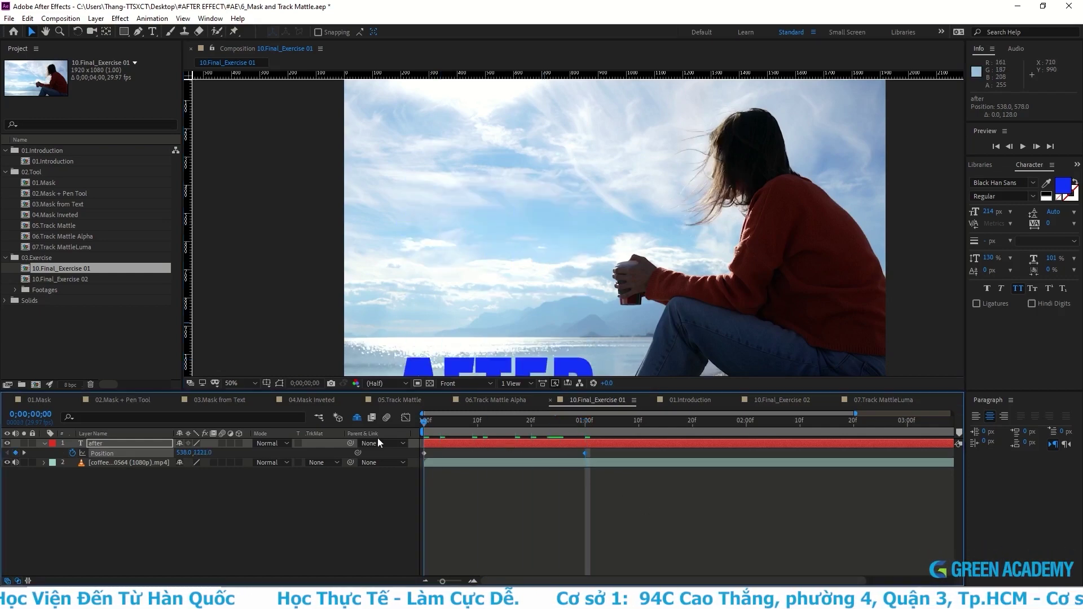
left_click(147, 463)
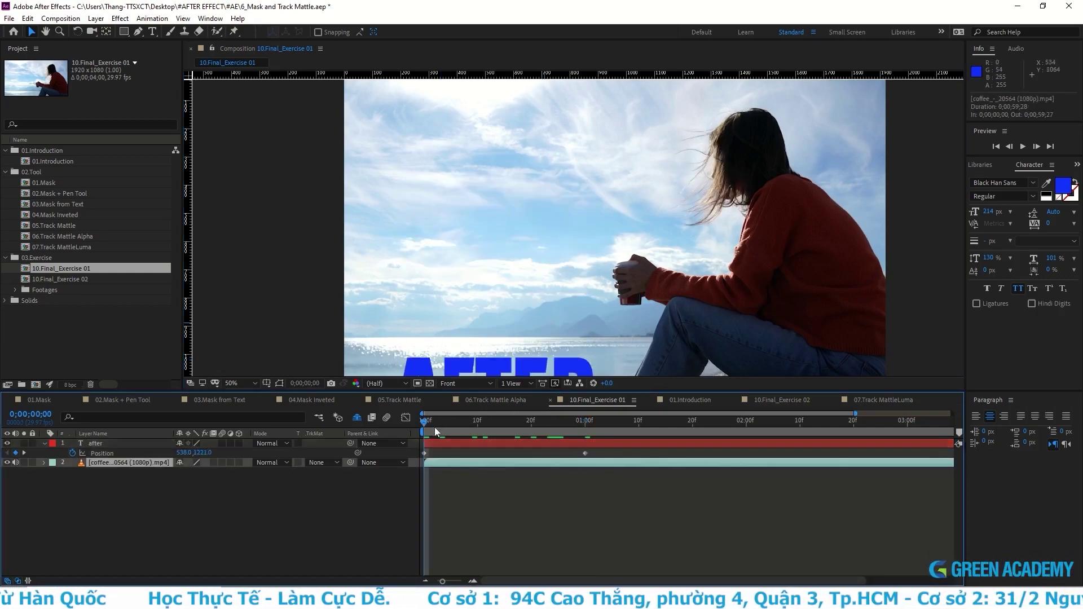
left_click_drag(434, 428, 720, 485)
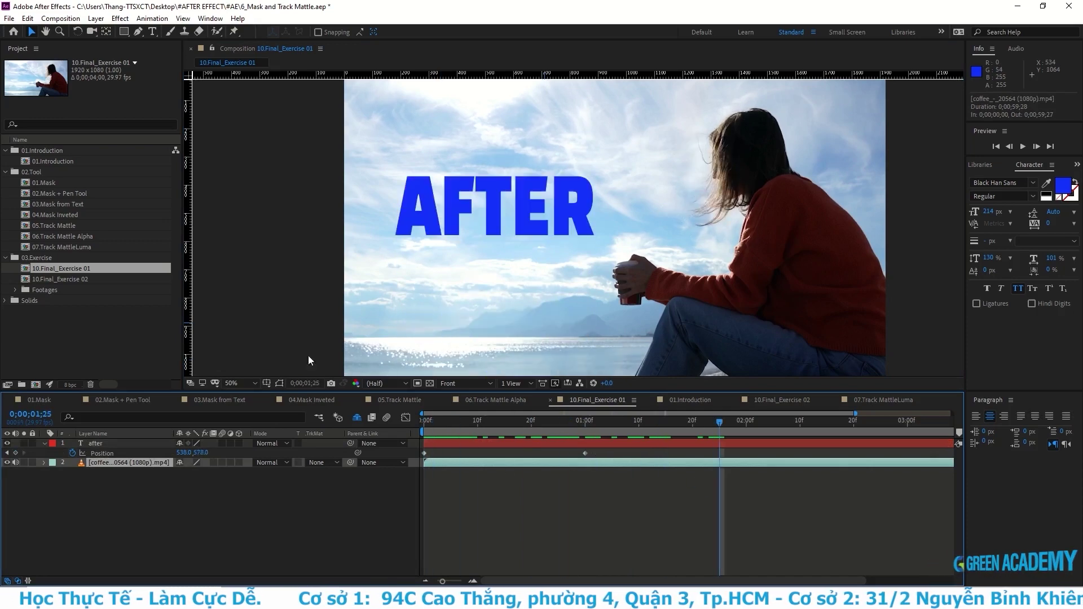
Step: Paste a coffee clip copy above the text and draw a rectangle mask over the sea
key("ctrl+v")
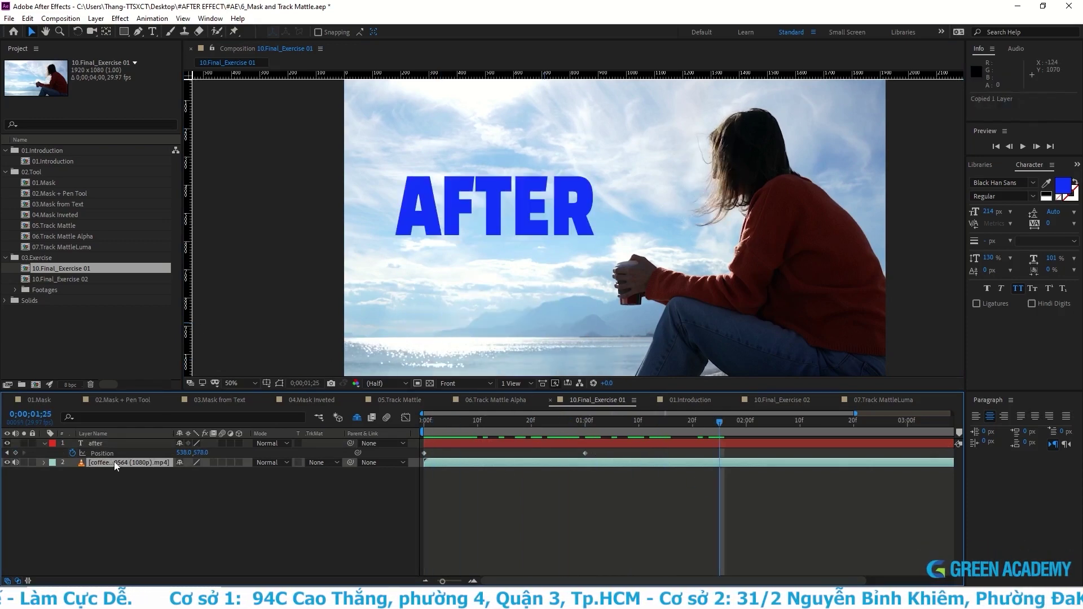
left_click_drag(110, 463, 110, 443)
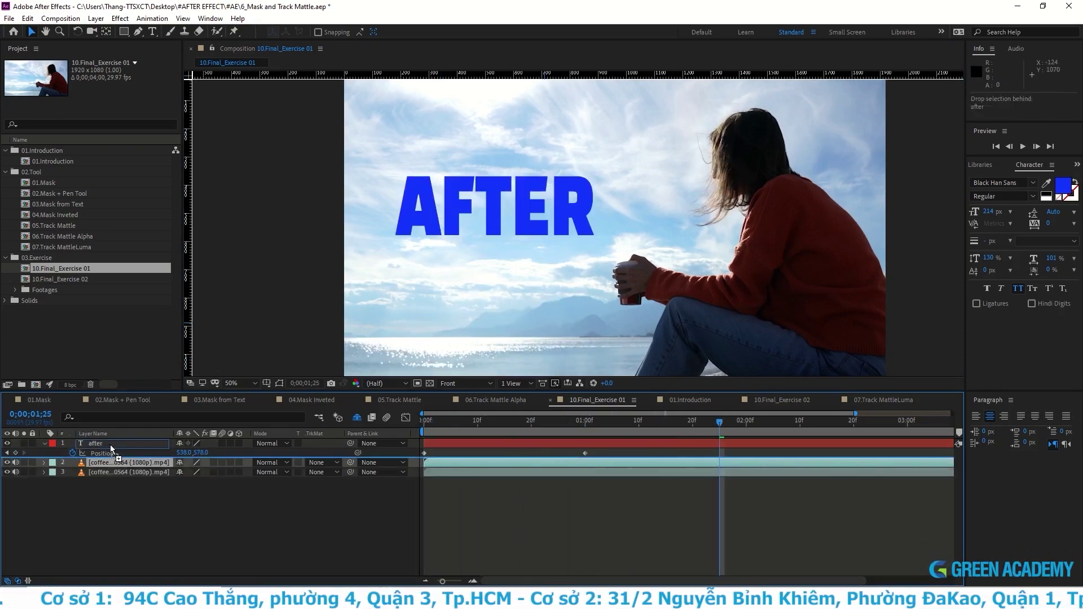
left_click(122, 34)
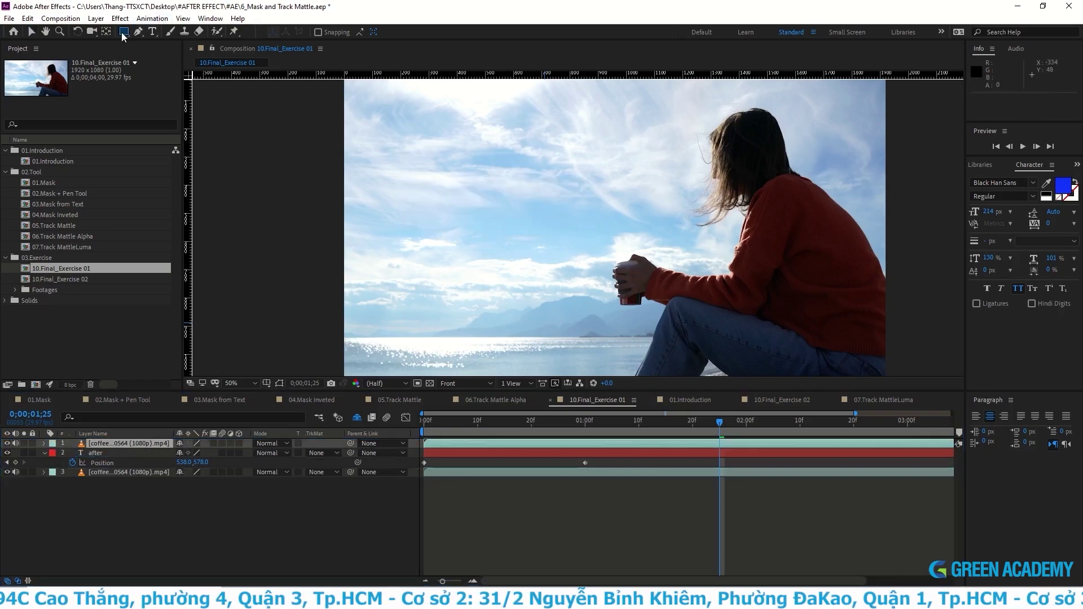
left_click_drag(338, 340, 661, 419)
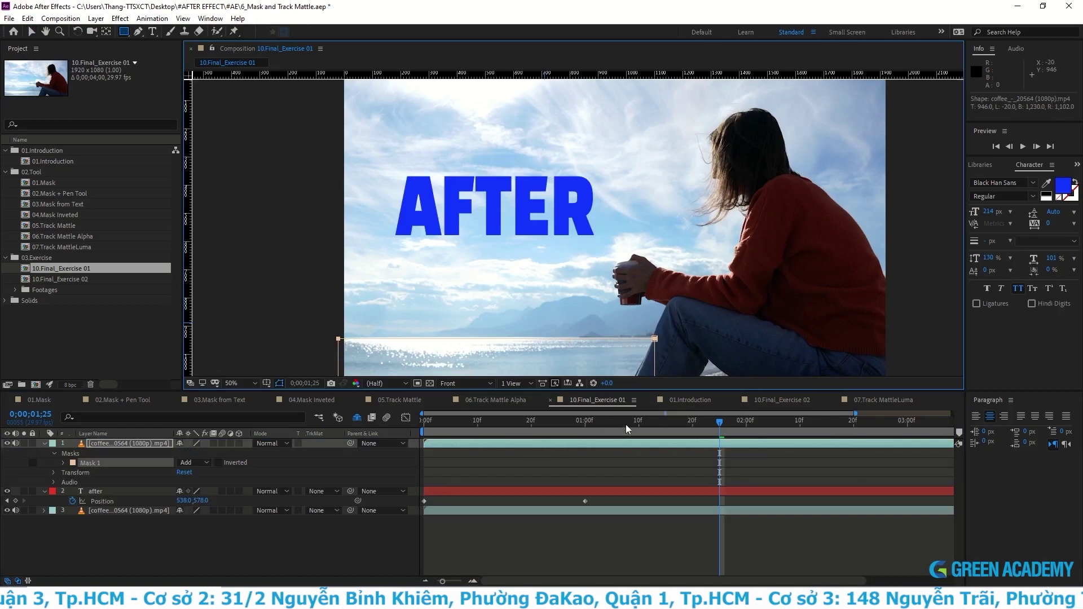
Step: Scrub to check the text emerging behind the sea, then select Mask 1
mouse_move(567, 429)
left_mouse_down()
mouse_move(534, 439)
mouse_move(633, 460)
mouse_move(381, 456)
left_mouse_up()
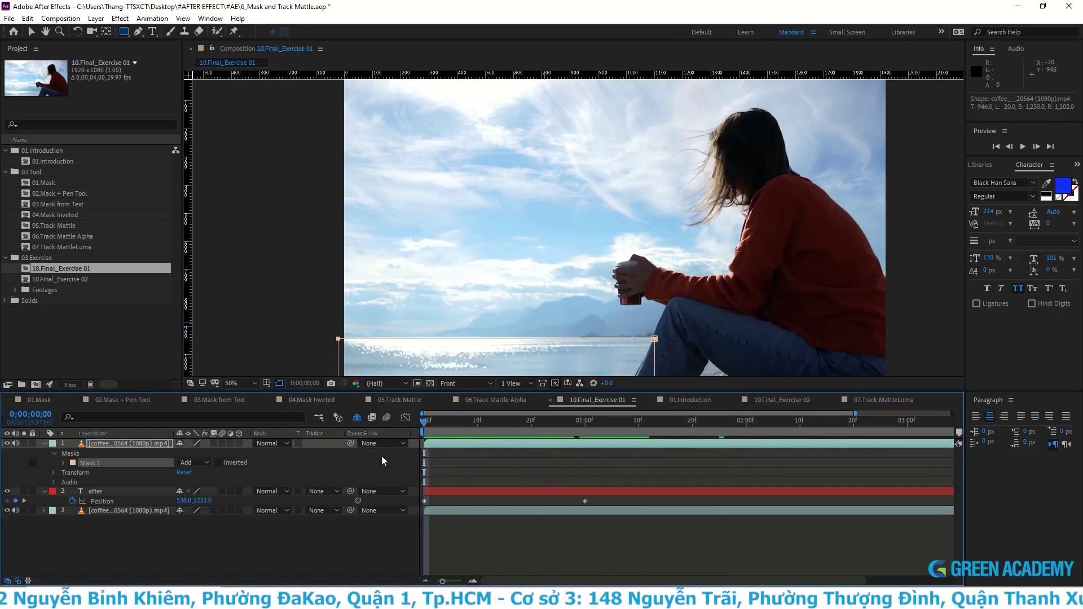
left_click(31, 32)
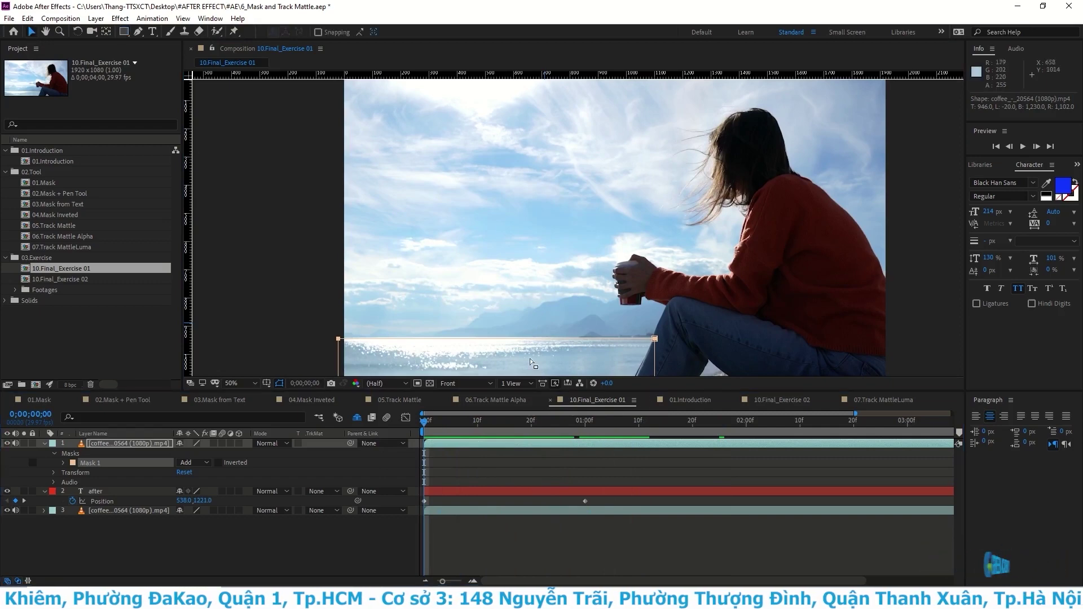
mouse_move(428, 430)
left_mouse_down()
mouse_move(411, 469)
mouse_move(390, 478)
left_mouse_up()
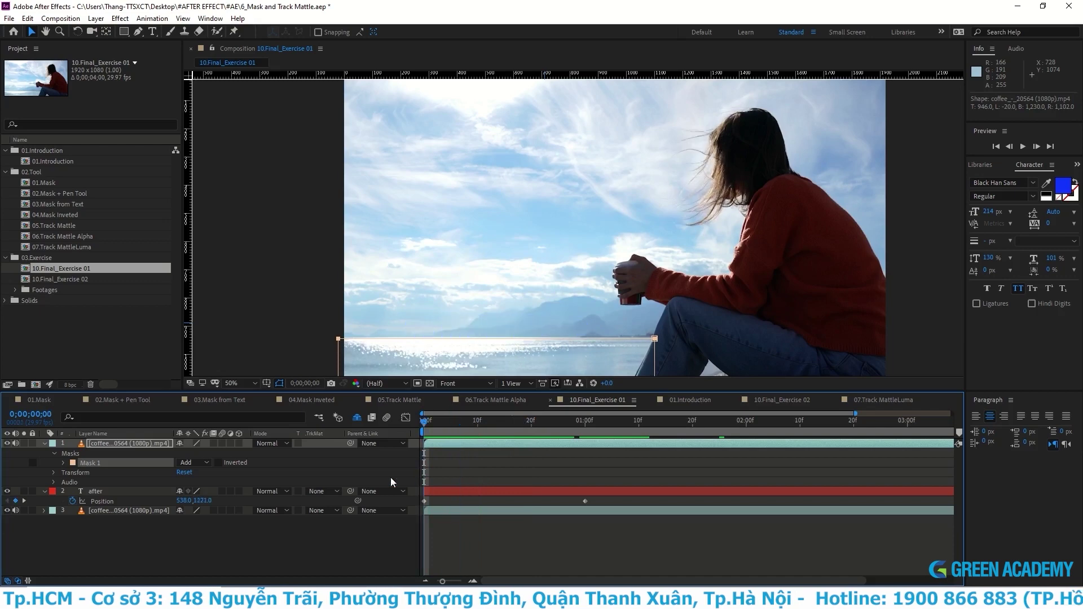
left_click(486, 341)
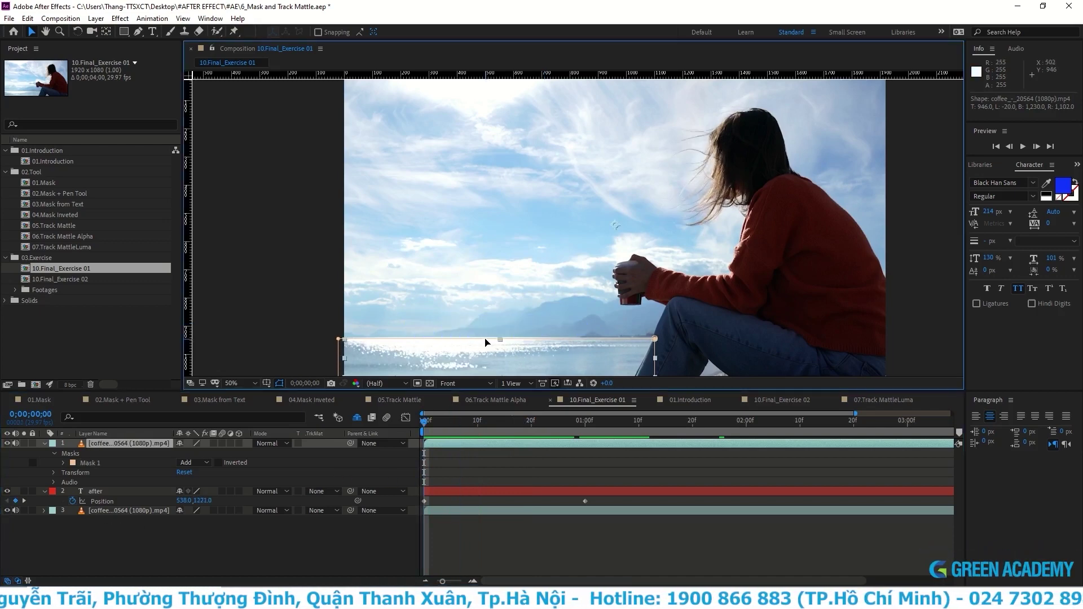
left_click(486, 343)
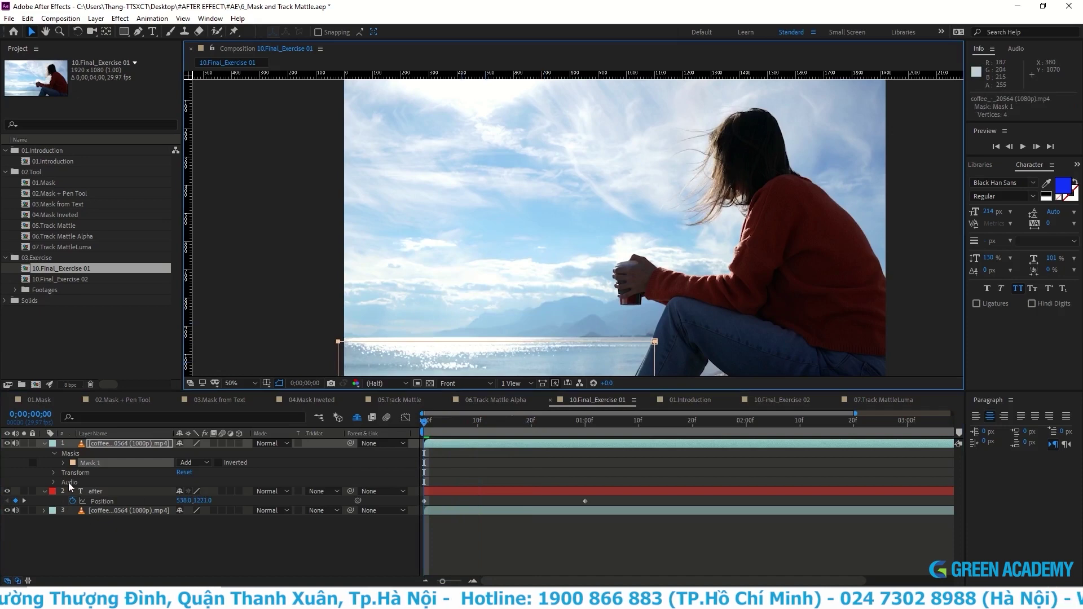
Step: Set Mask 1's feather to 5 pixels, after trying 50 and 10, and preview the rise
left_click(64, 463)
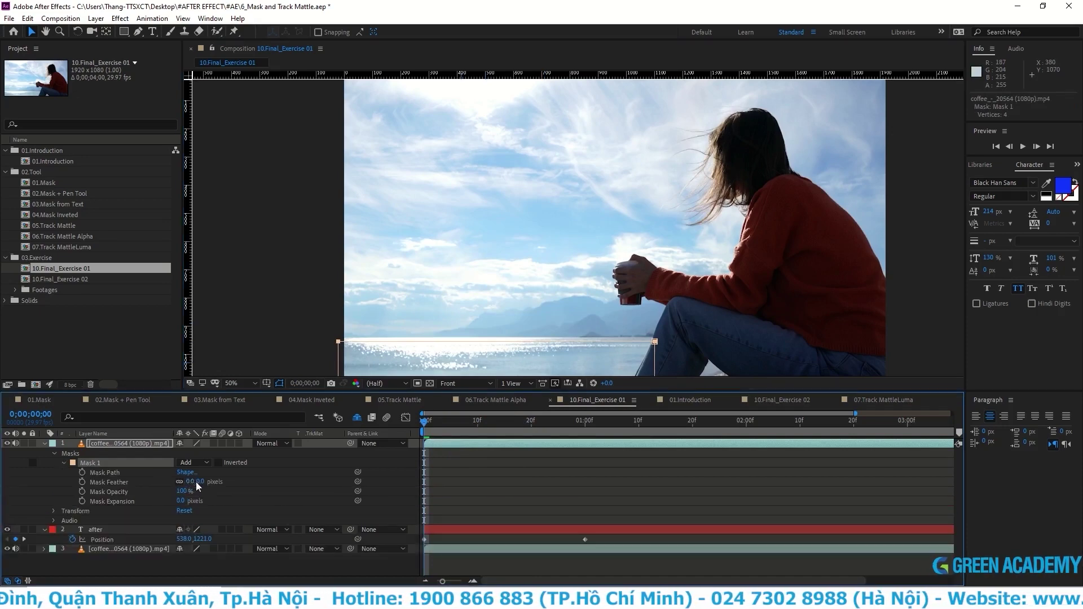
left_click_drag(201, 483, 289, 503)
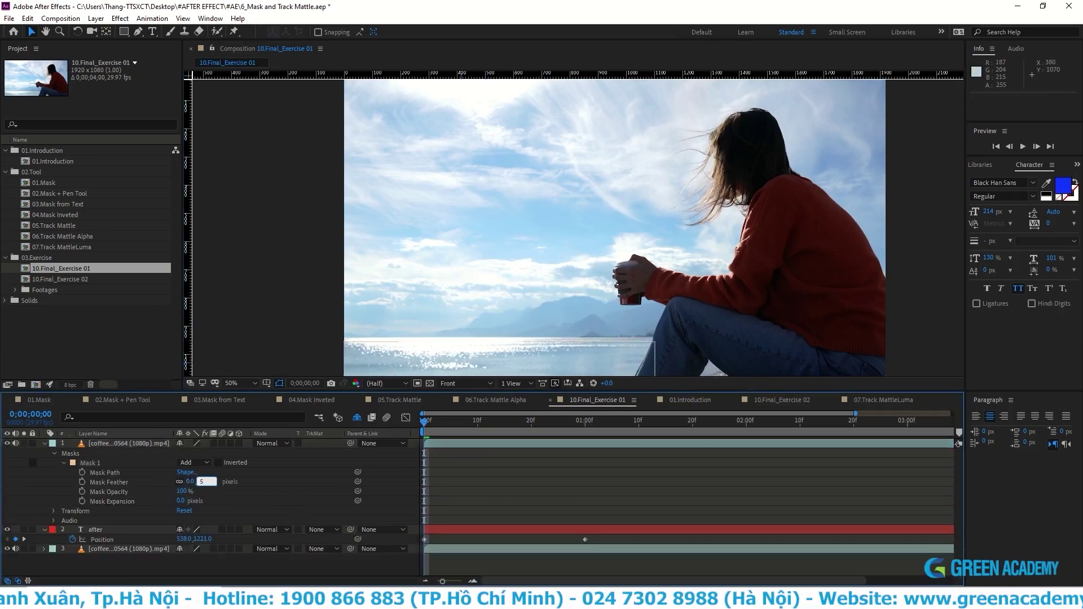
left_click_drag(424, 431, 462, 435)
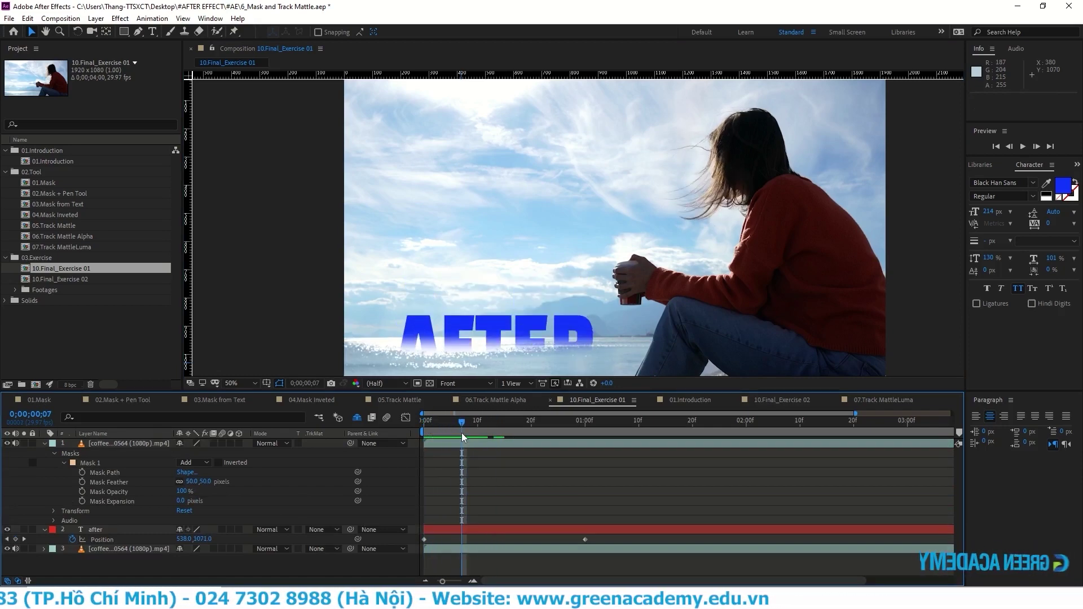
left_click(207, 482)
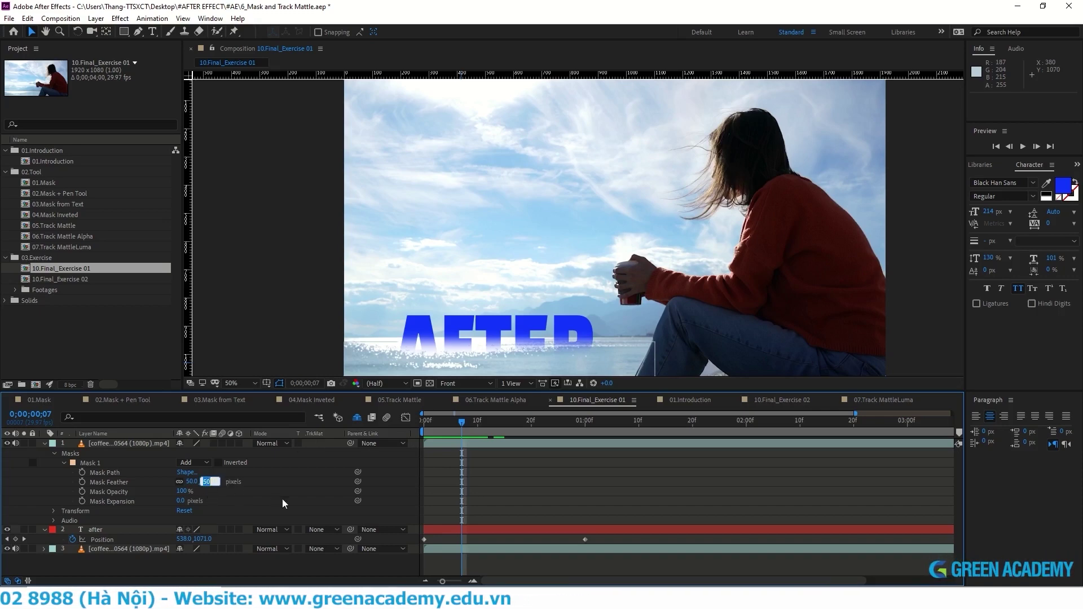
type("210")
key("Return")
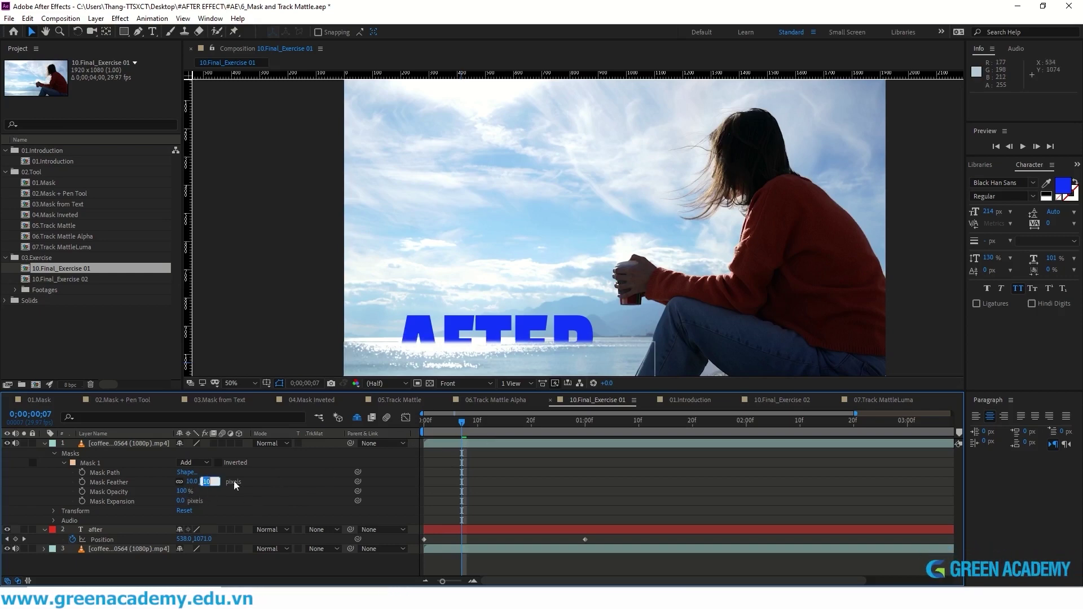
type("5")
key("Return")
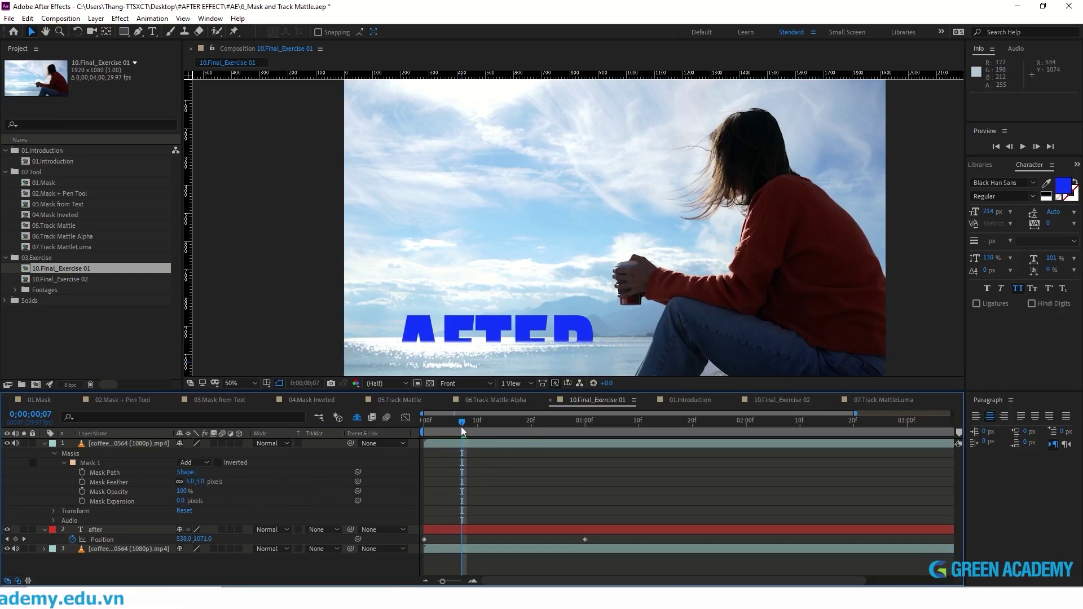
left_click_drag(461, 426, 466, 447)
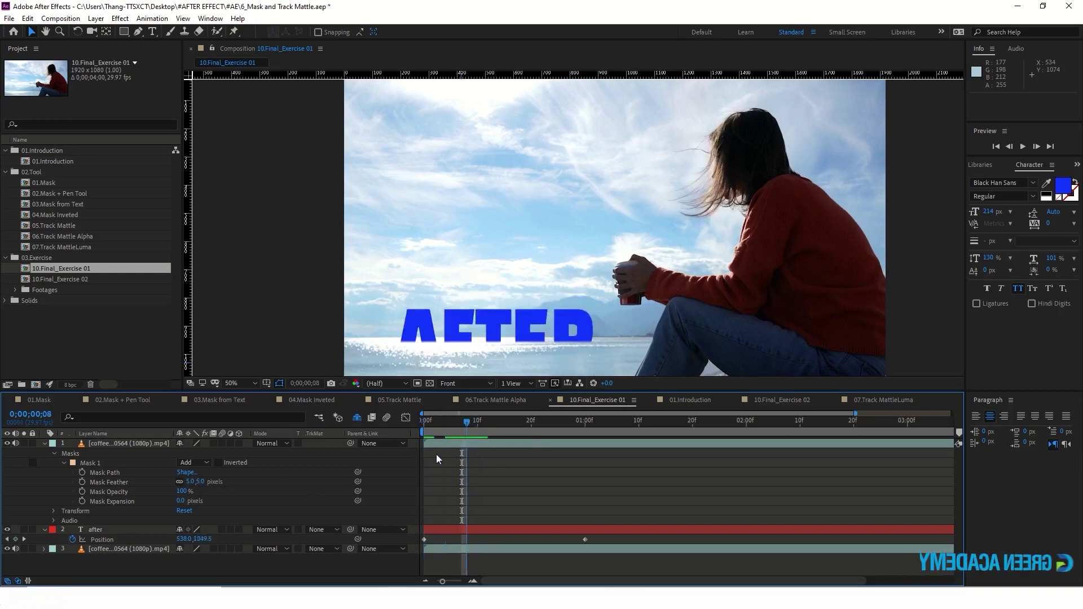
key("space")
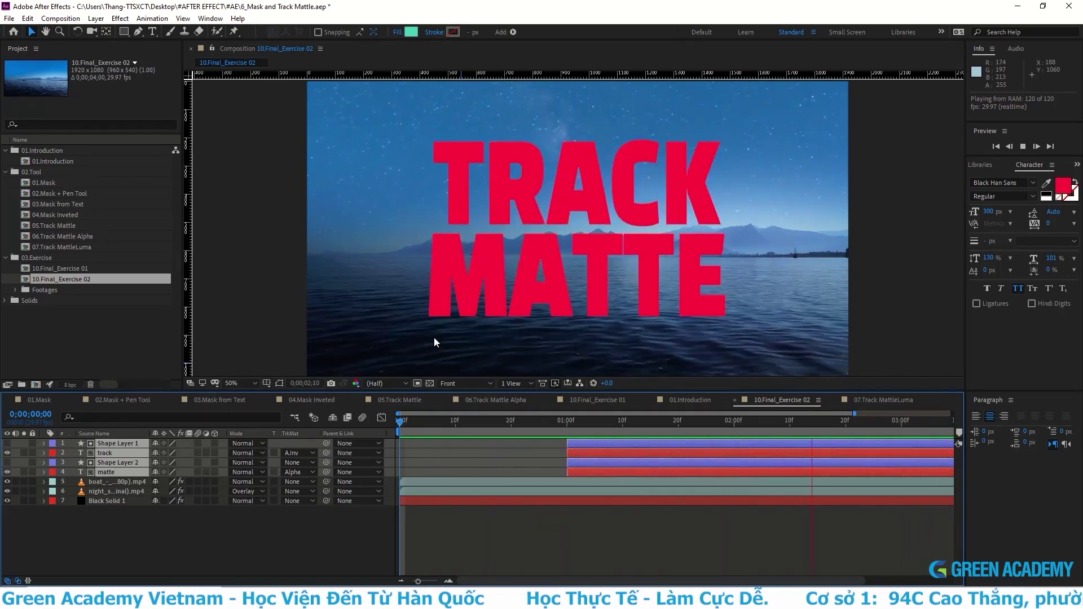
Step: Stop the preview and inspect the night_sky clip by hiding the boat layer and scrubbing
key("space")
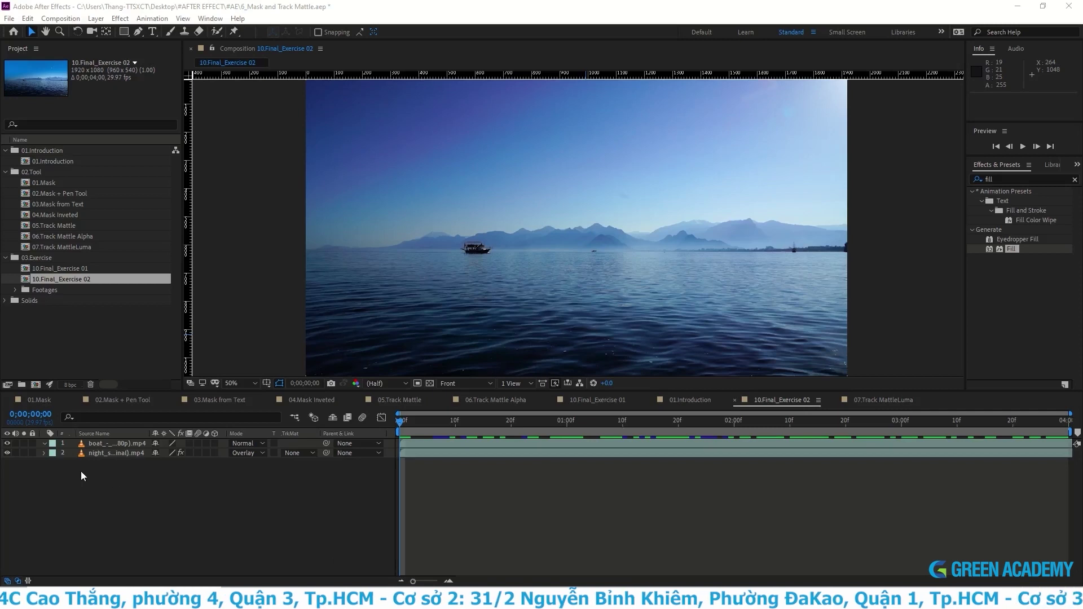
left_click(112, 453)
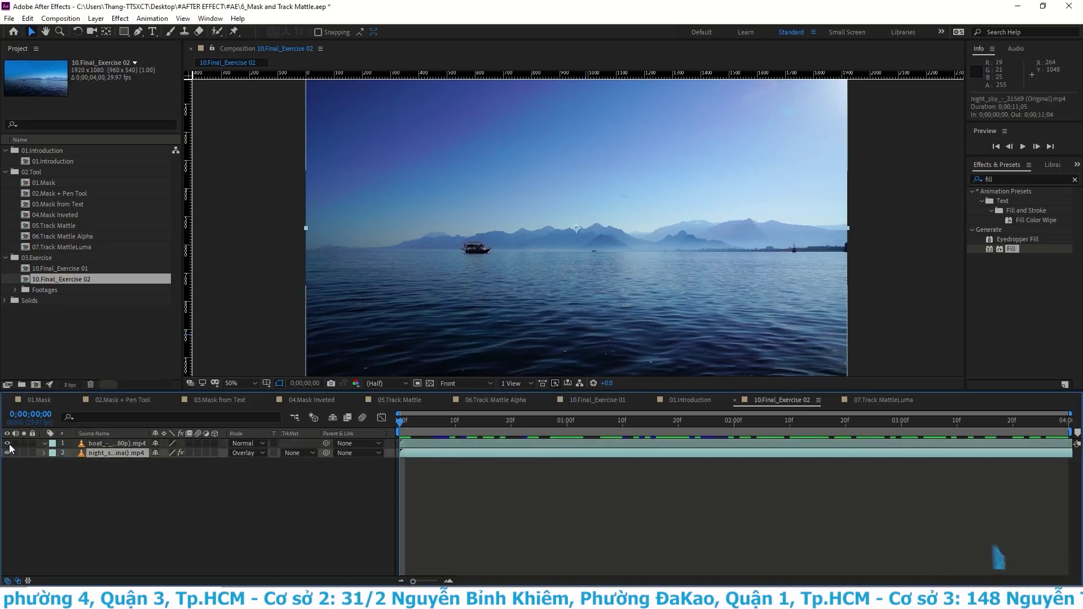
left_click(7, 444)
left_click(7, 453)
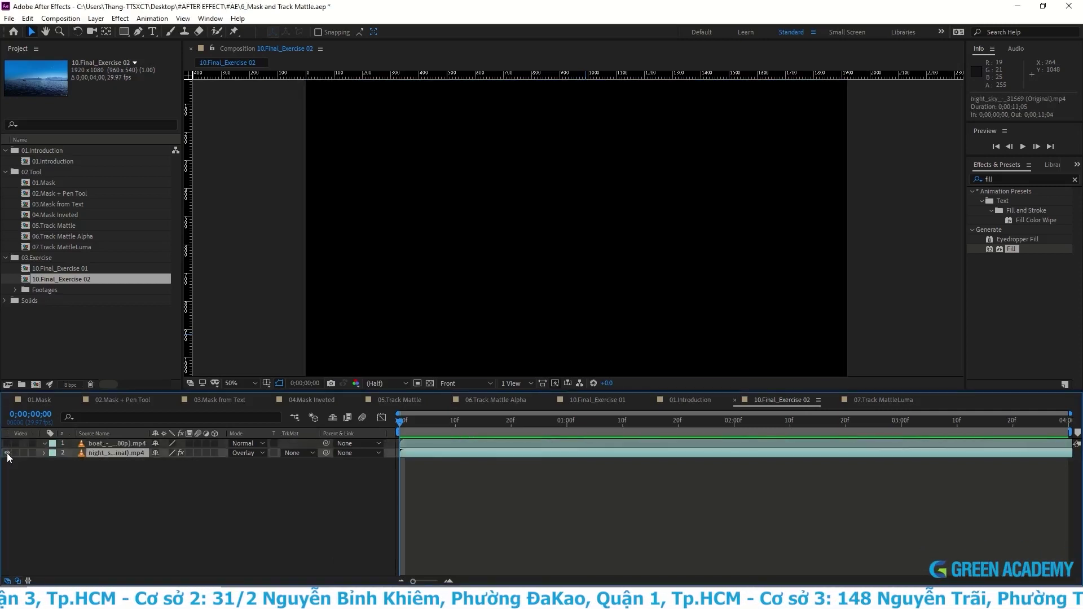
left_click(7, 453)
left_click_drag(423, 426, 935, 429)
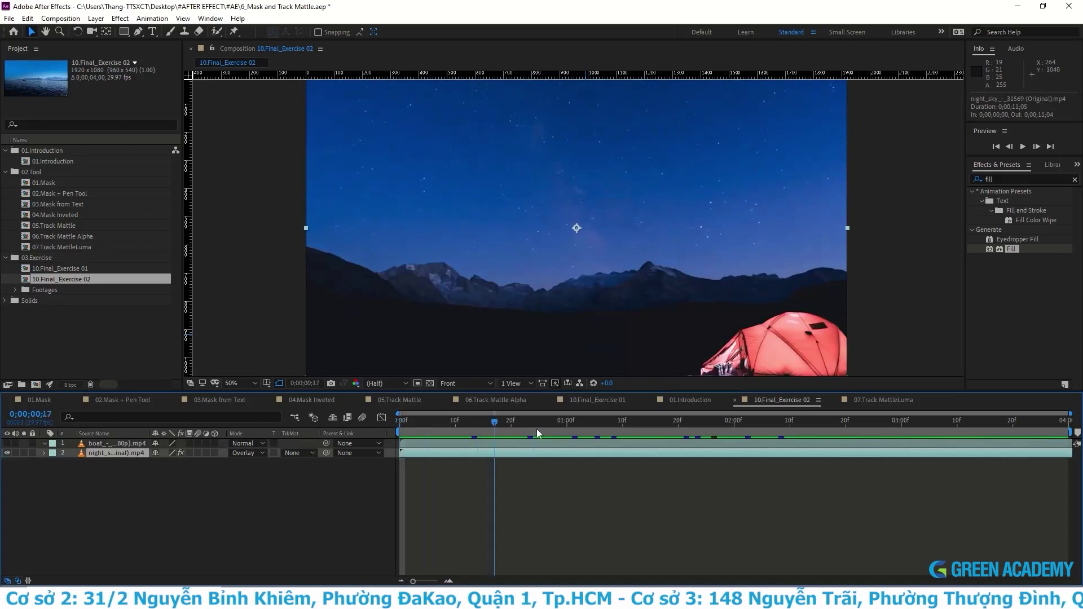
key("Home")
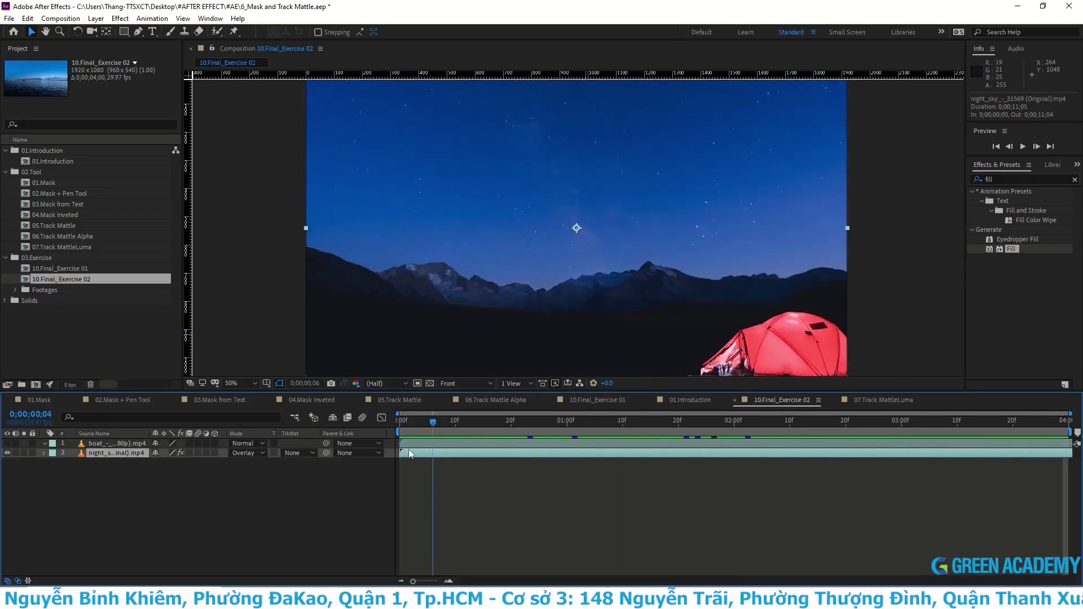
Step: Show the boat clip again, scrub and preview it, then select the boat layer
left_click(8, 444)
left_click_drag(402, 429, 1065, 456)
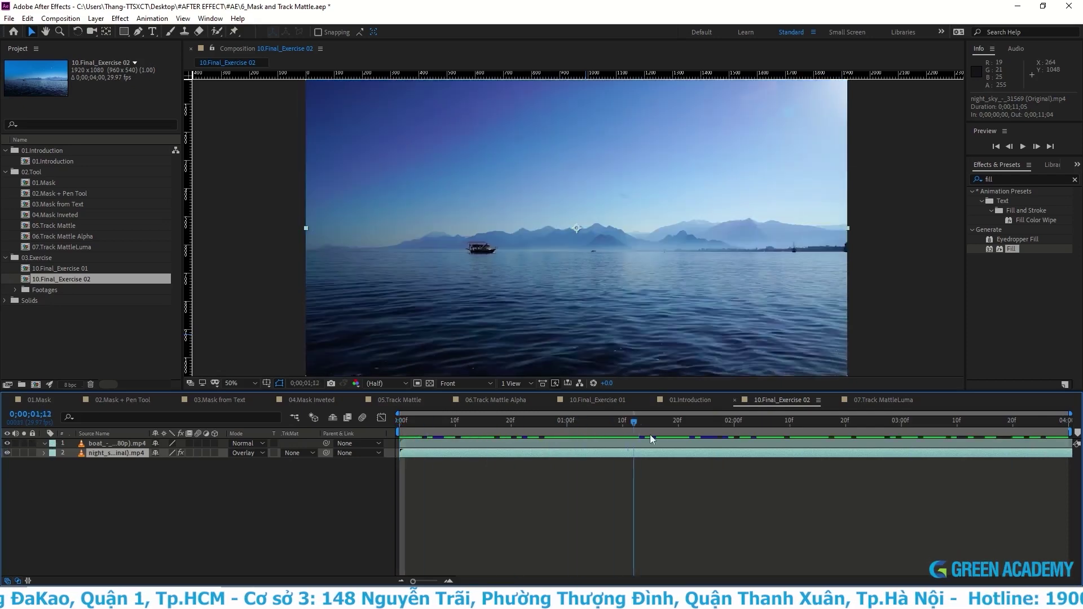
key("space")
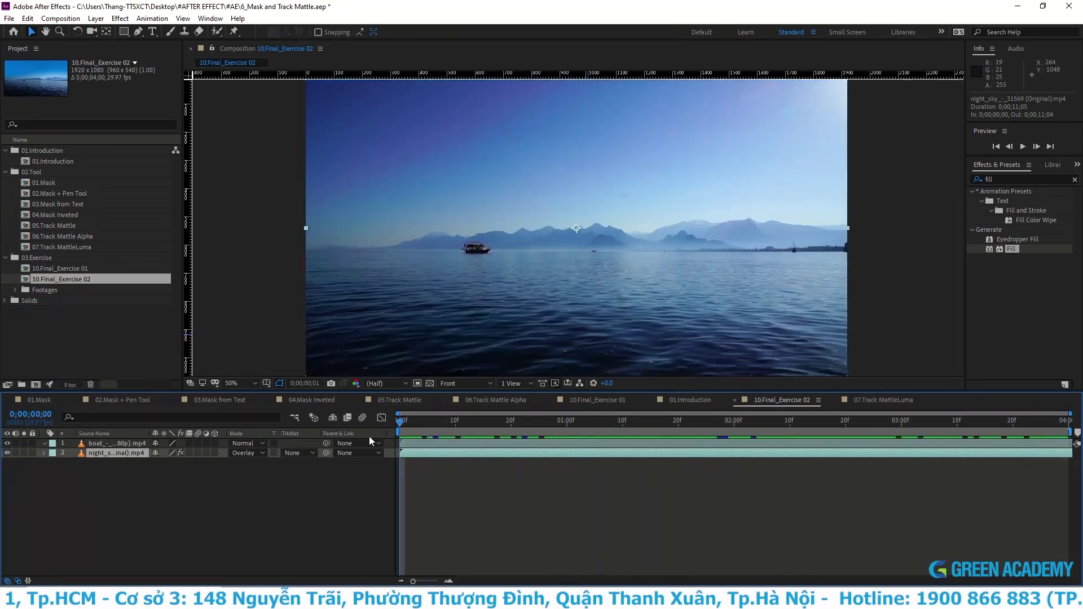
key("Home")
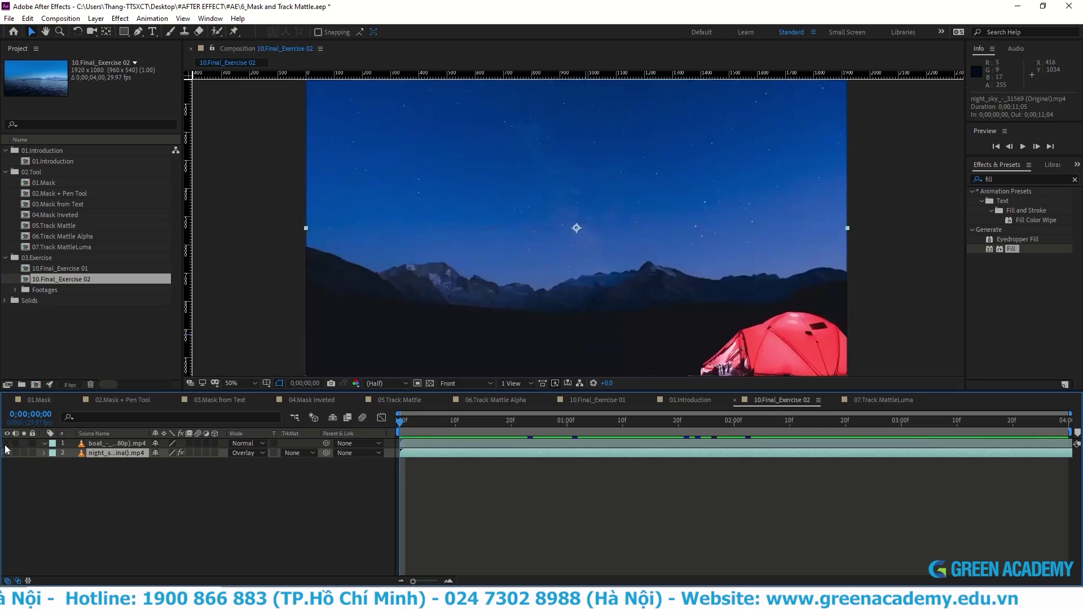
left_click(97, 443)
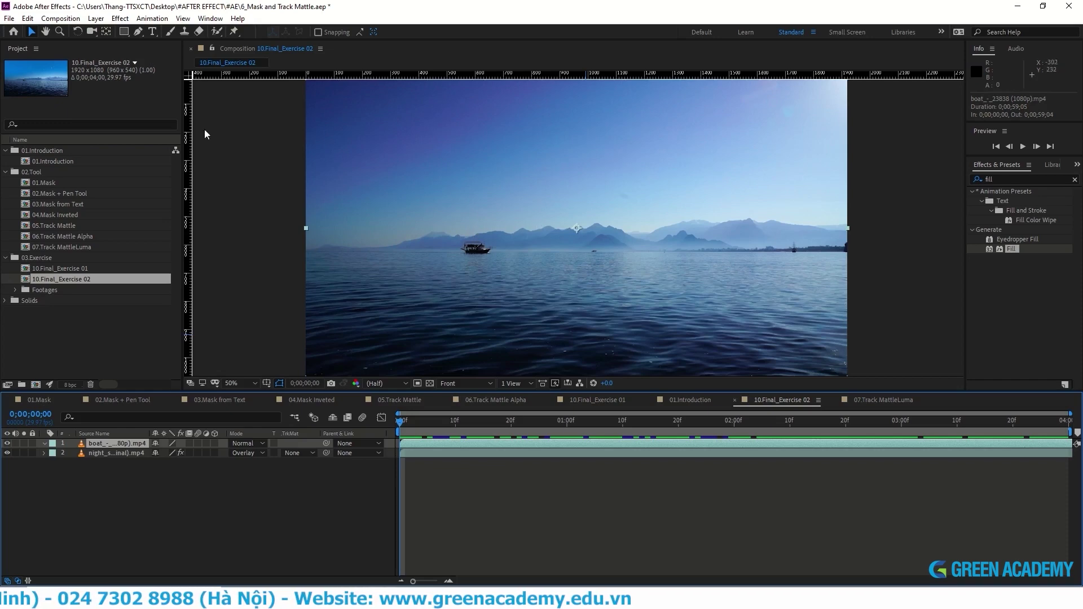
Step: Trace a Pen mask on the boat clip along the waterline and mountain ridge
left_click(138, 33)
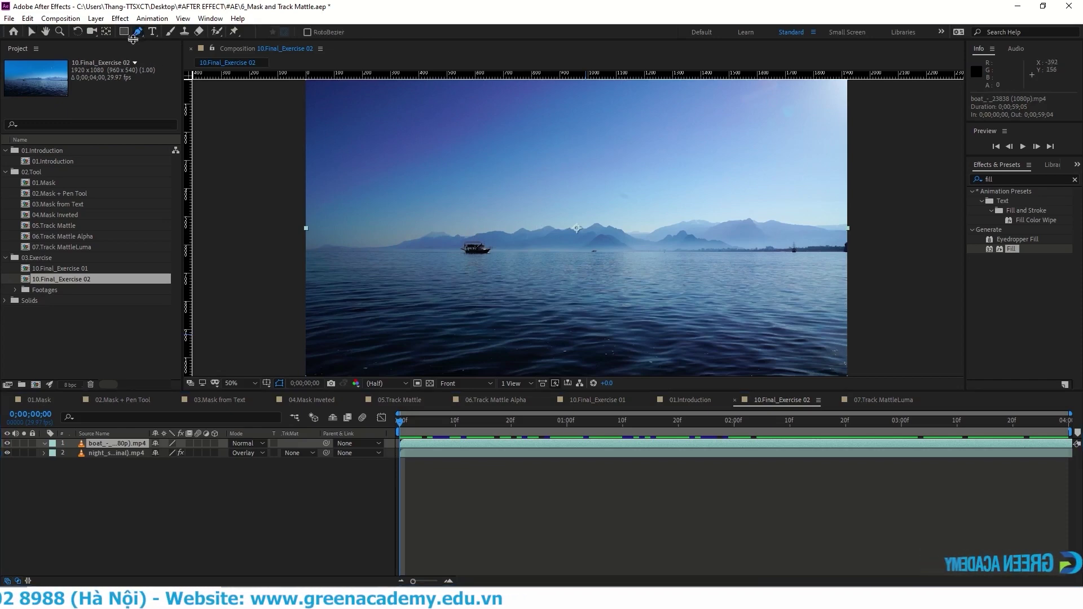
left_click(118, 445)
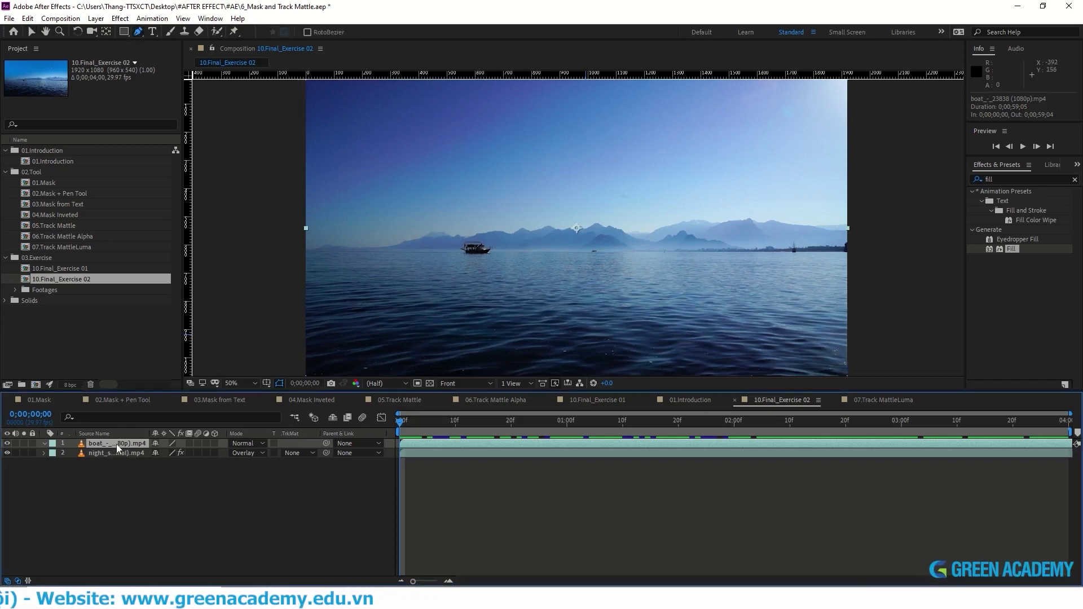
left_click(243, 249)
left_click(307, 246)
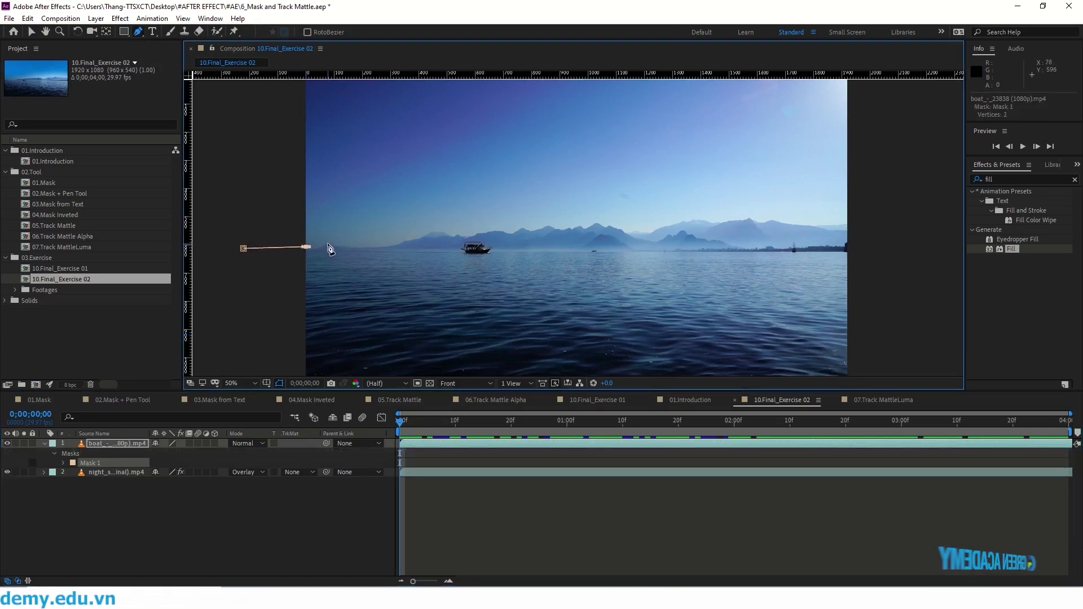
left_click(327, 244)
left_click(348, 244)
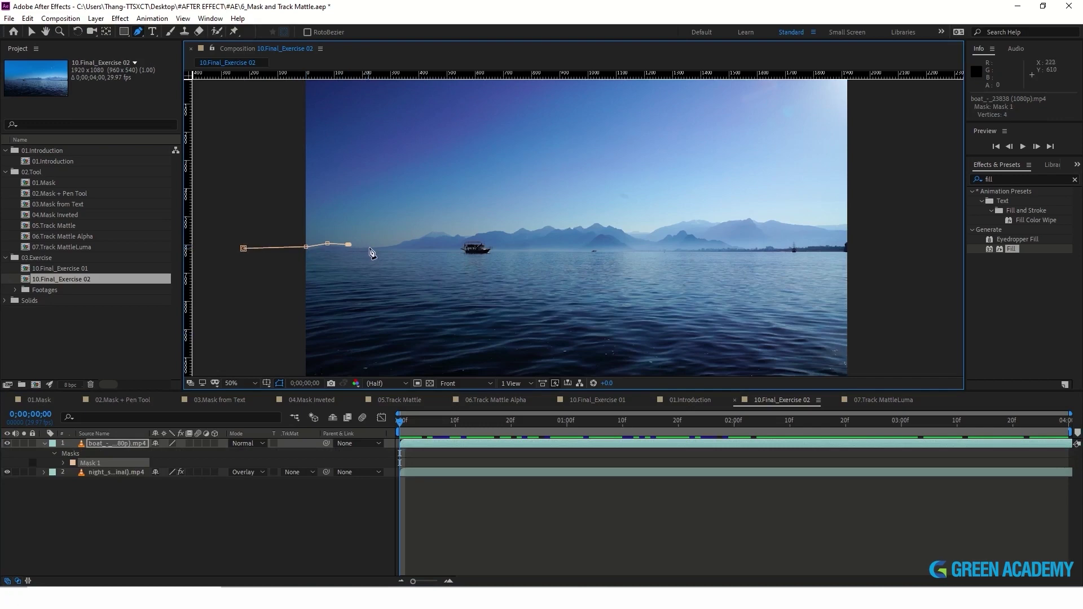
left_click(405, 240)
left_click(418, 237)
left_click(431, 232)
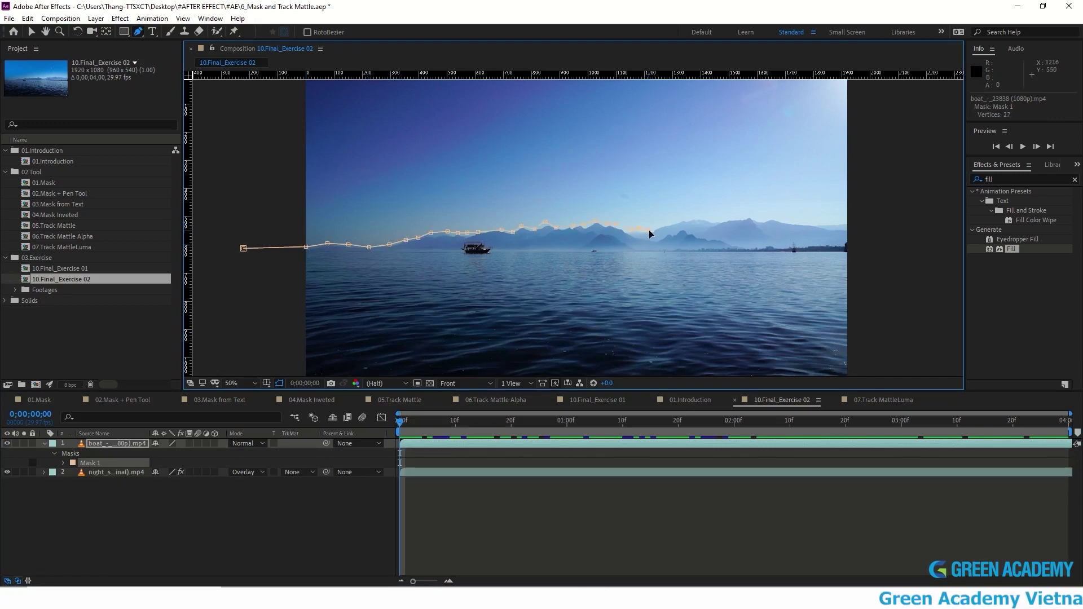
left_click(664, 224)
left_click(685, 220)
left_click(700, 219)
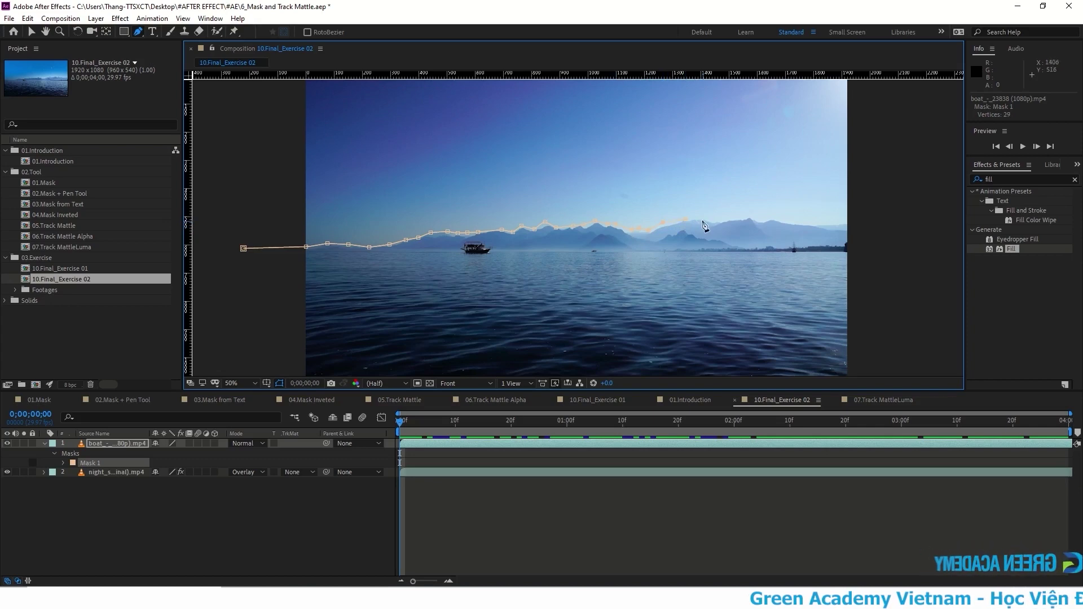
left_click(714, 221)
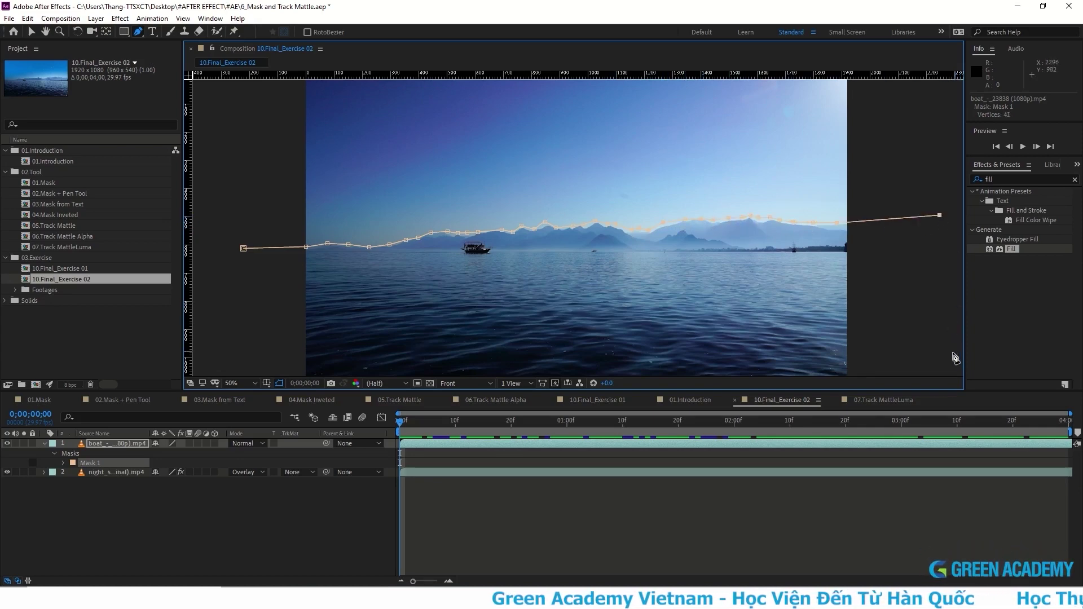
Step: Close the mask with bottom corner points below the sea and zoom back to 50%
key("comma")
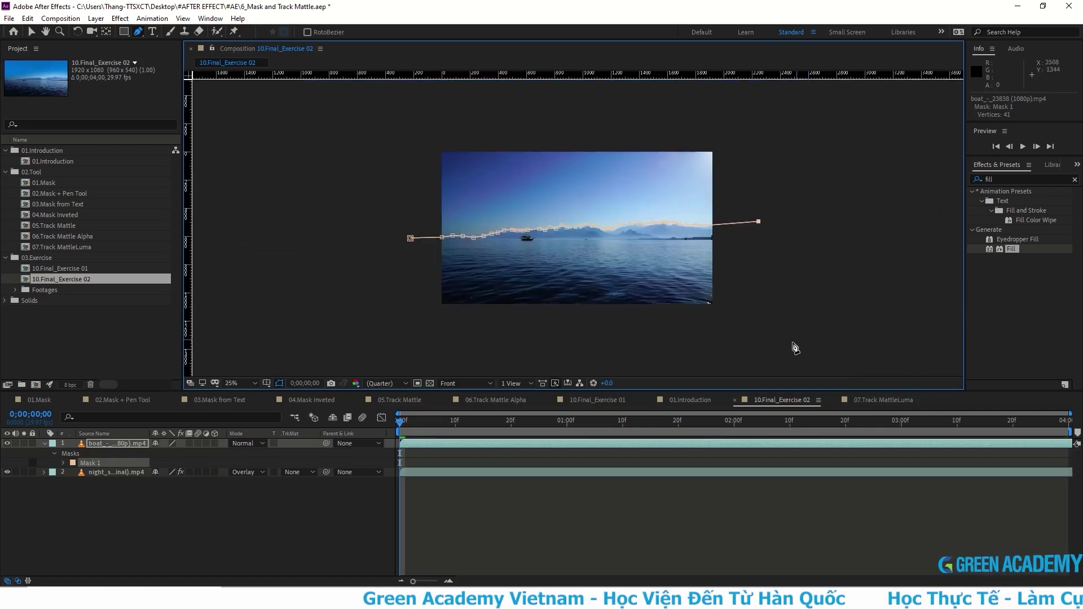
left_click(758, 332)
left_click(412, 332)
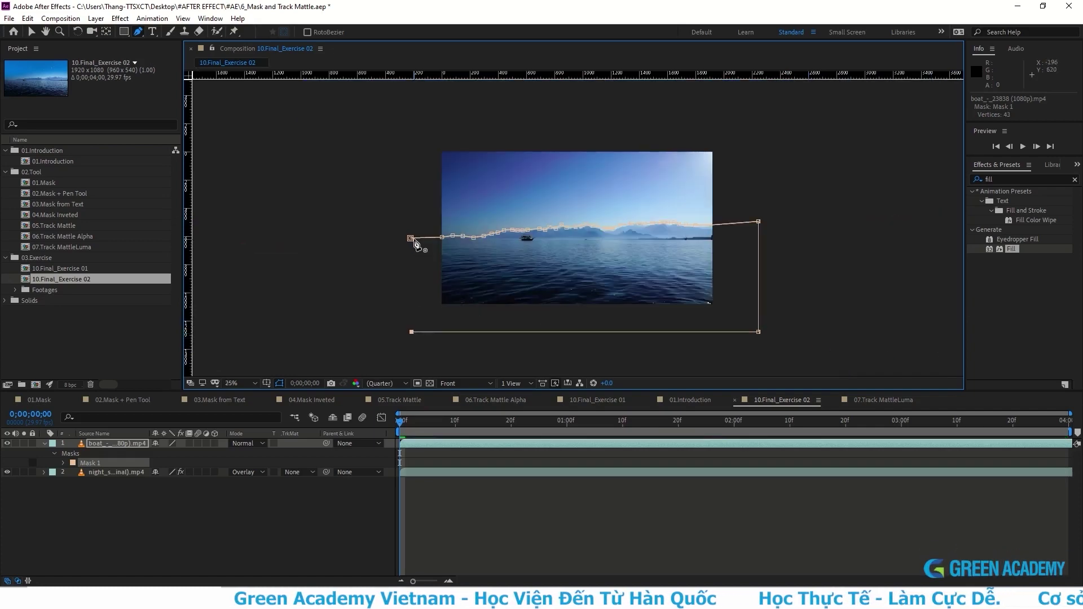
left_click(411, 239)
key("period")
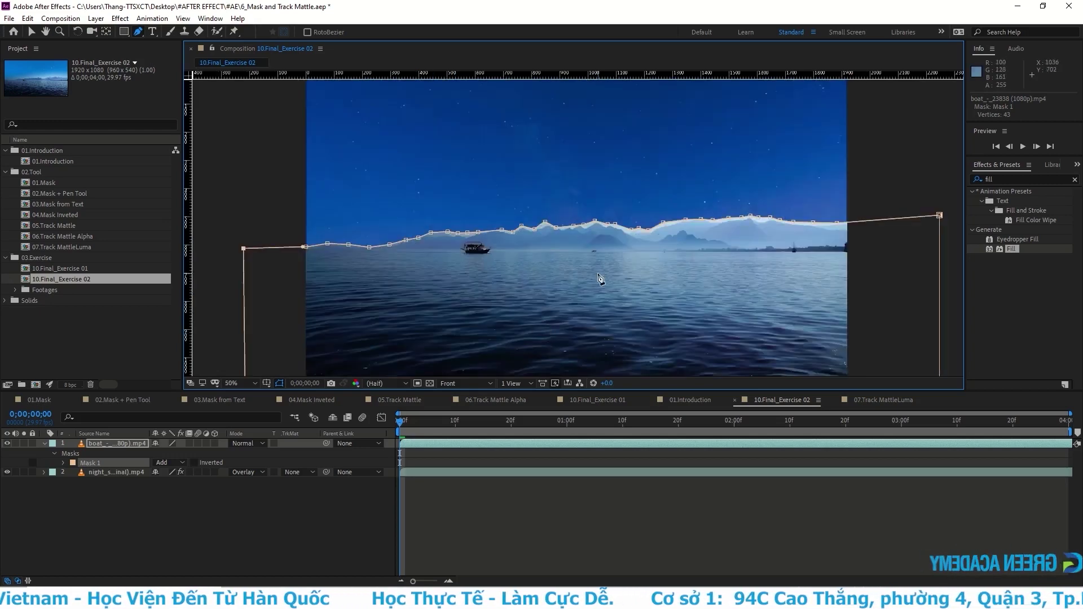
key("m")
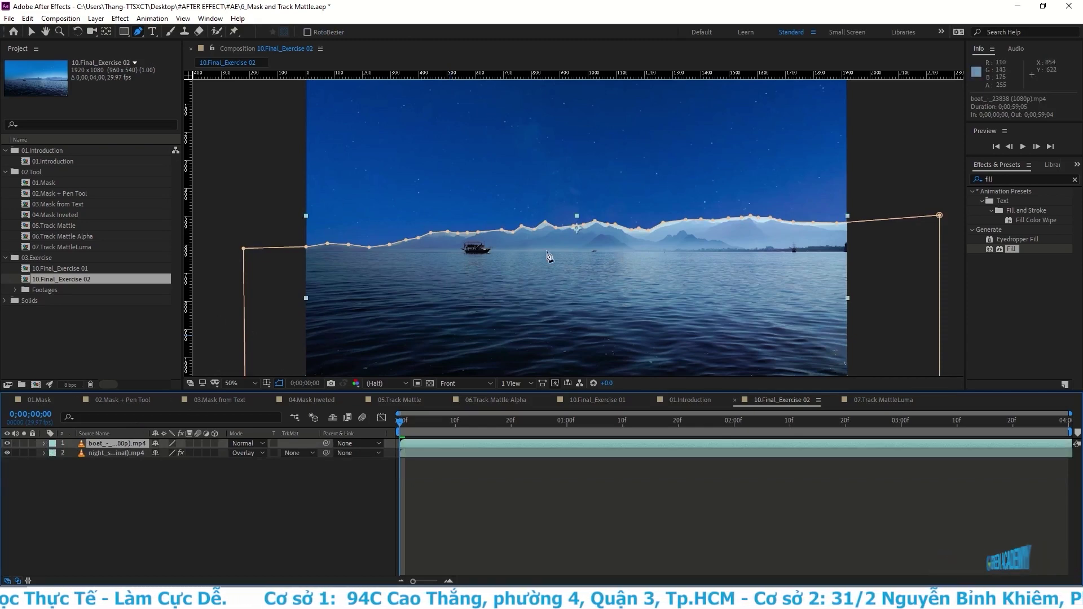
key("F2")
key("space")
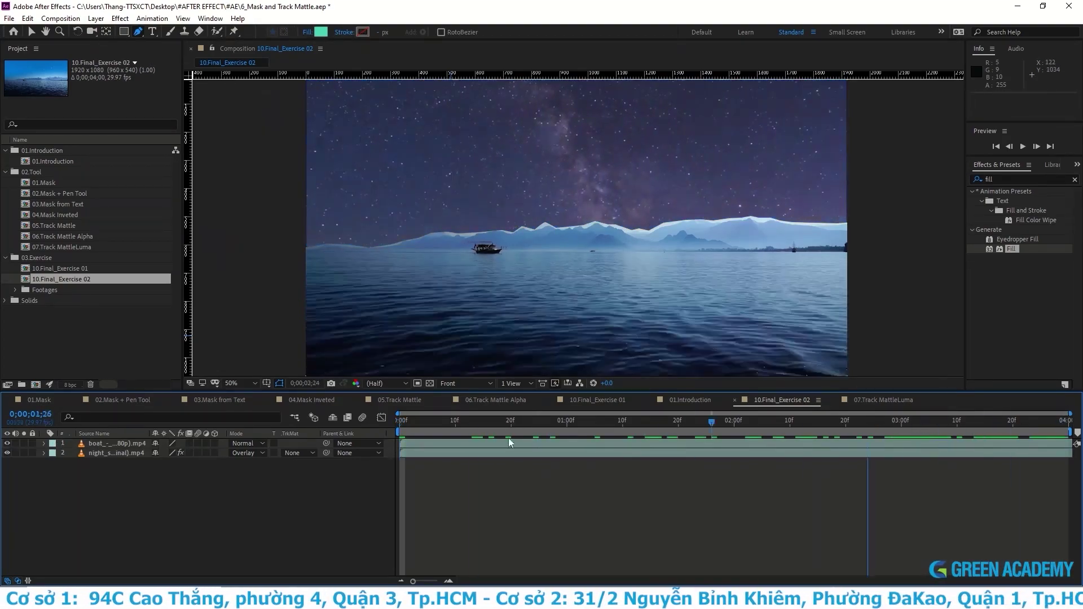
key("space")
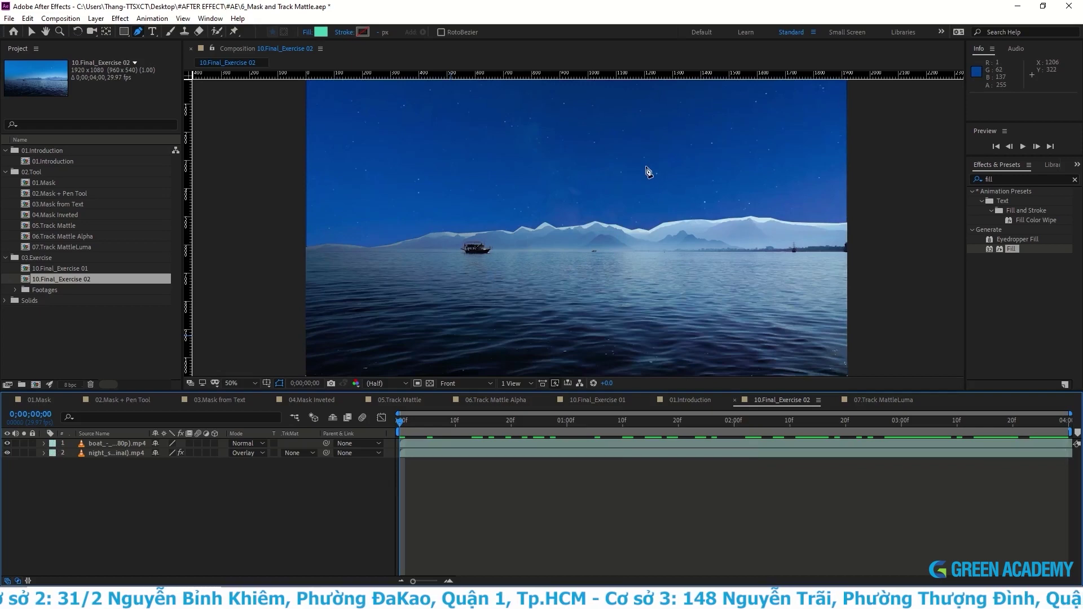
Step: Set the boat clip's Mask 1 feather to 300 pixels
left_click(44, 443)
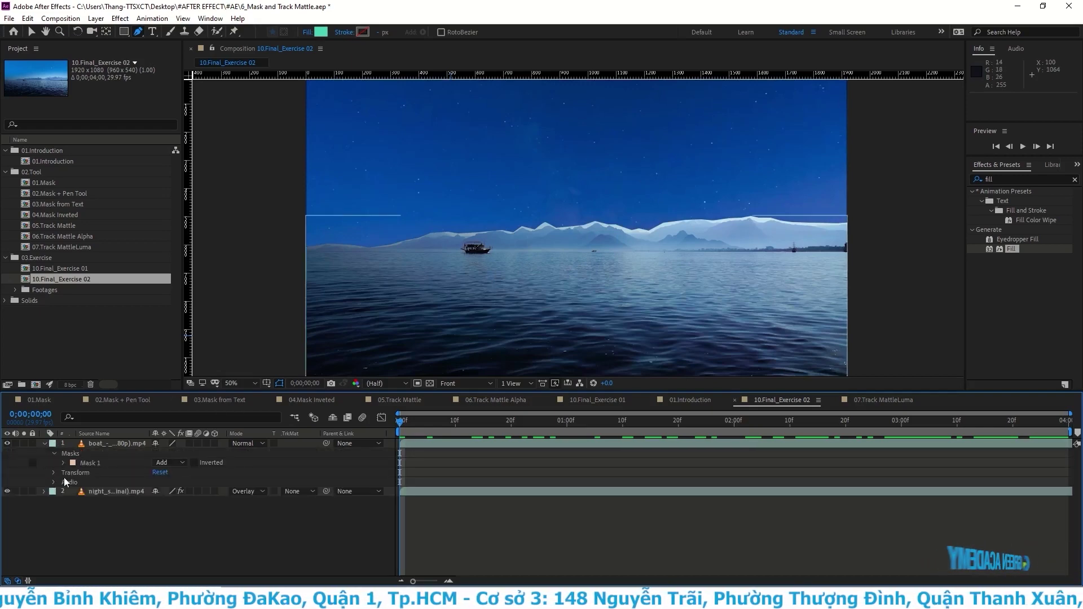
left_click(64, 463)
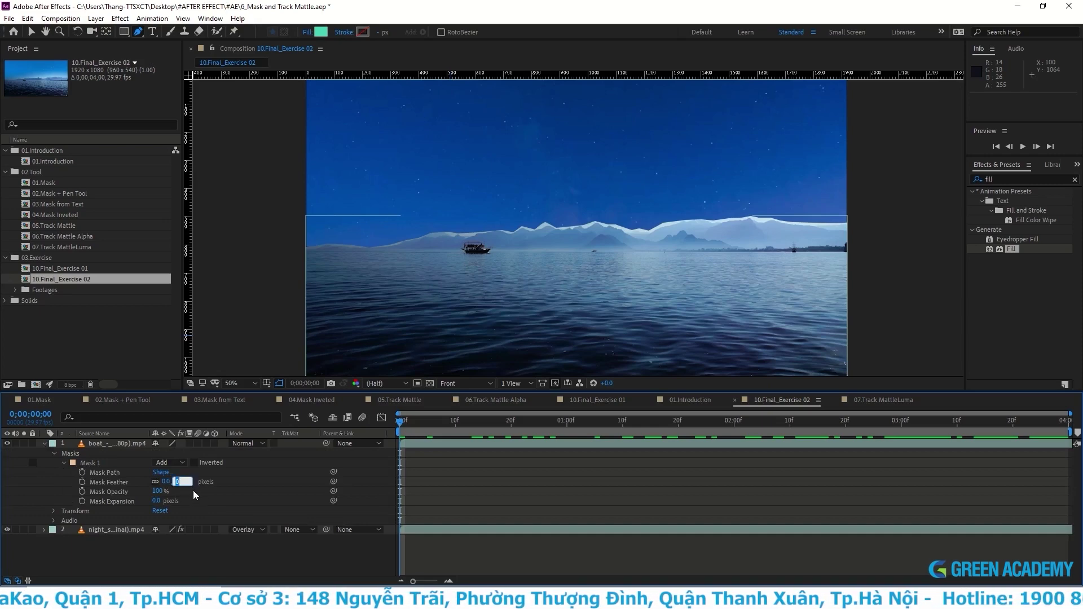
type("94")
key("Return")
left_click_drag(231, 484, 505, 368)
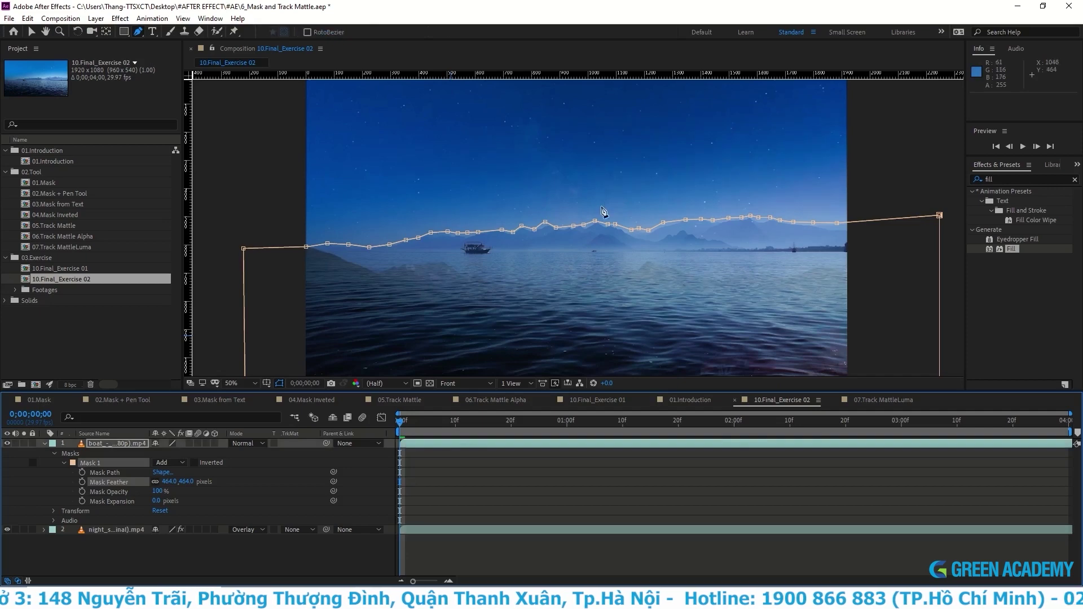
type("00")
left_click(257, 503)
key("v")
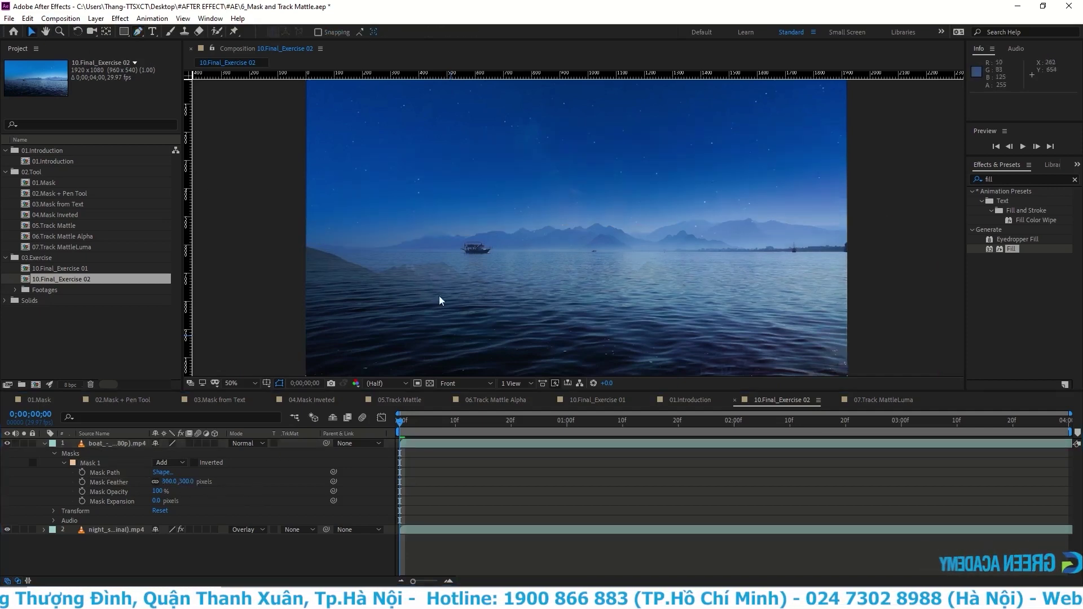
Step: Drag Mask 1's left and right corner points well beyond the frame edges
left_click(399, 304)
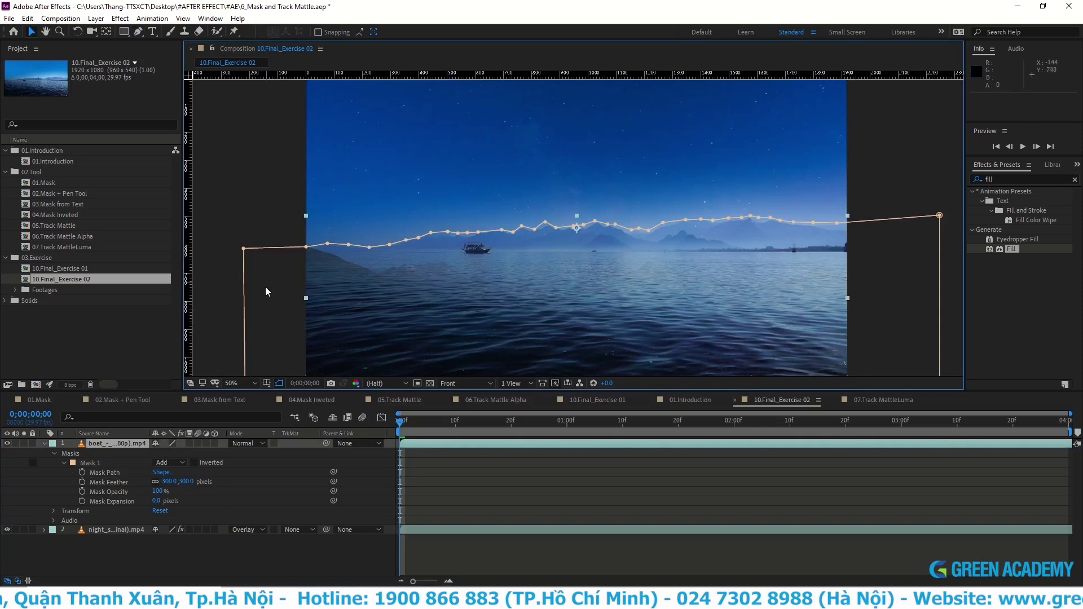
left_click(254, 296)
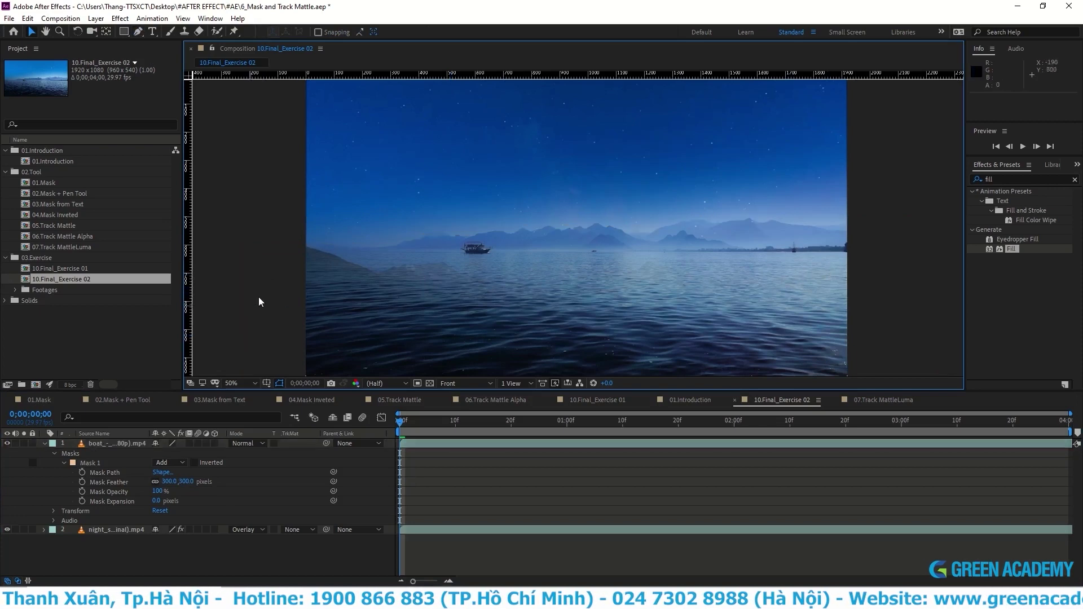
left_click(113, 472)
key("comma")
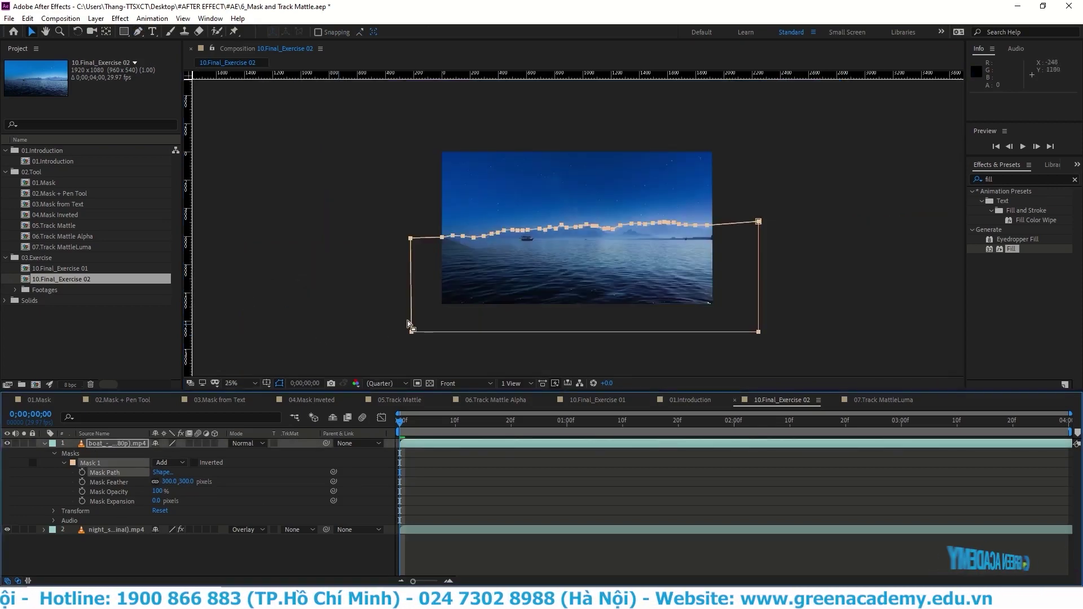
left_click_drag(411, 320, 329, 316)
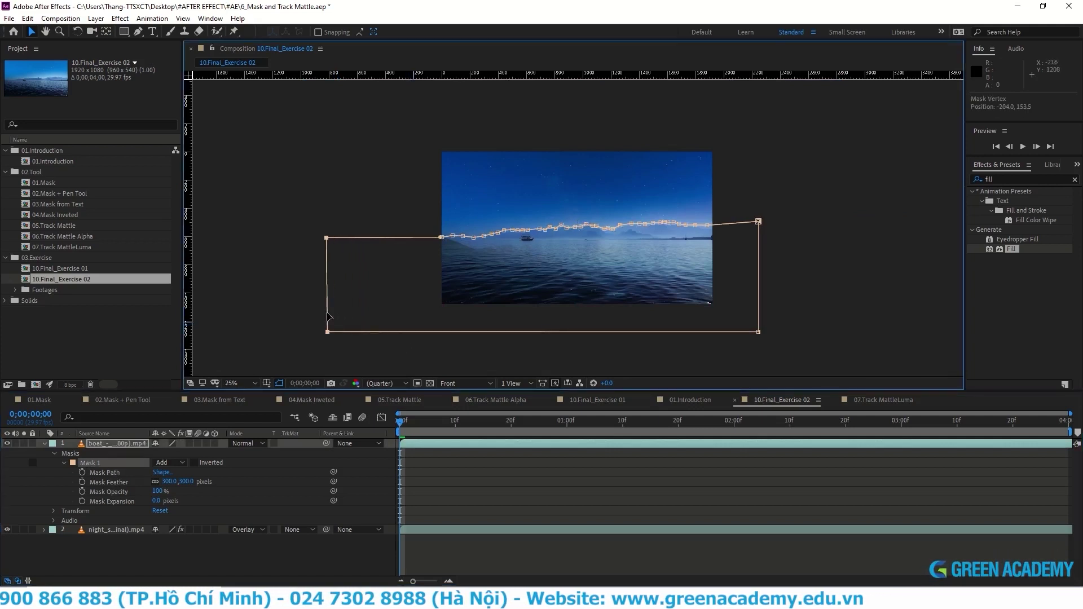
left_click_drag(759, 293, 868, 294)
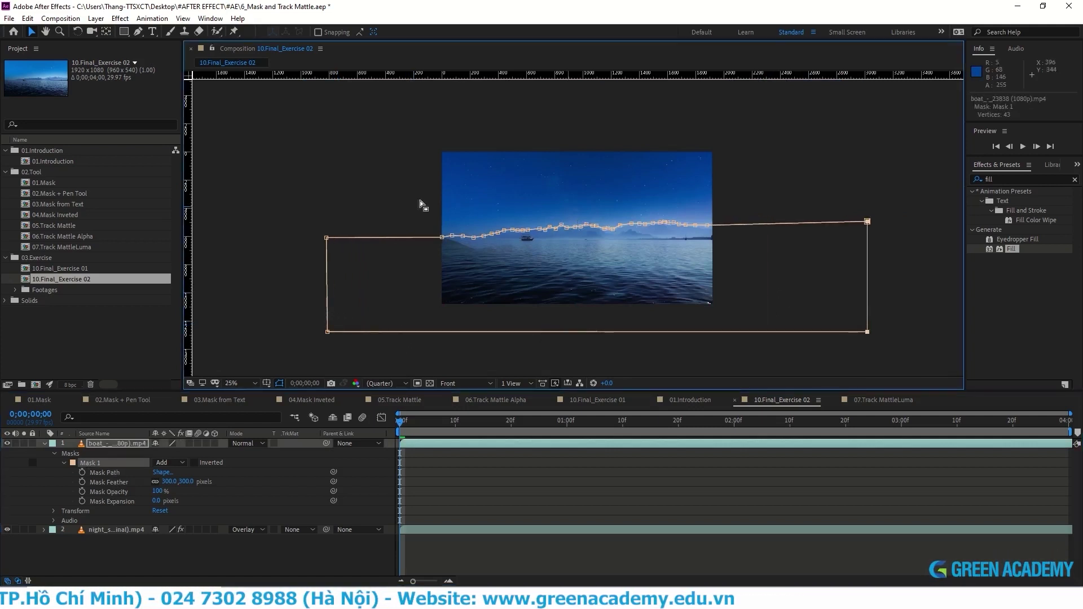
key("period")
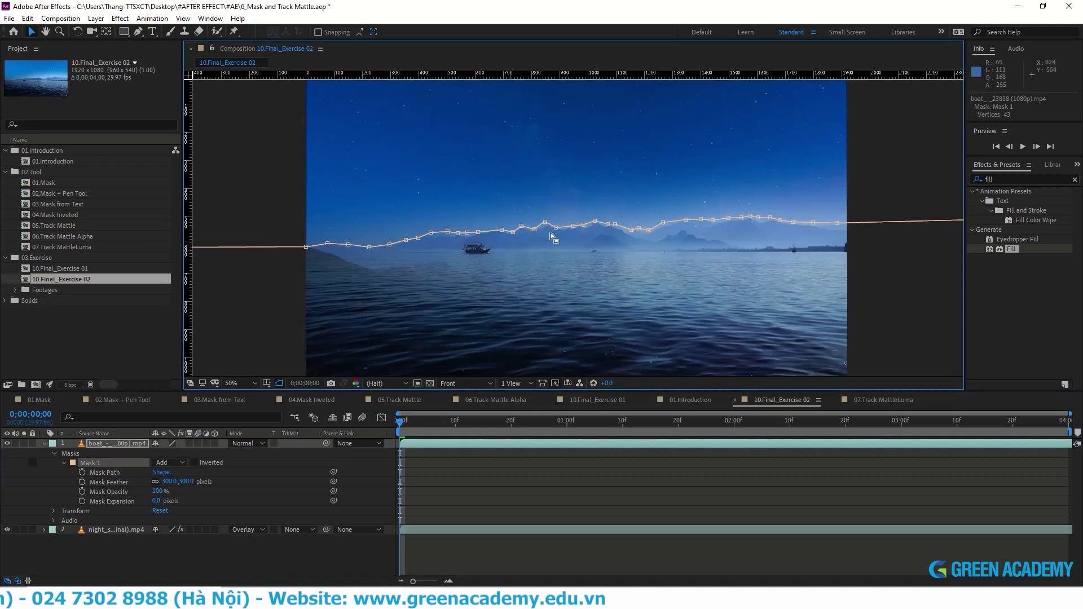
Step: Marquee-select the mask's top horizon points
left_click_drag(904, 197, 266, 262)
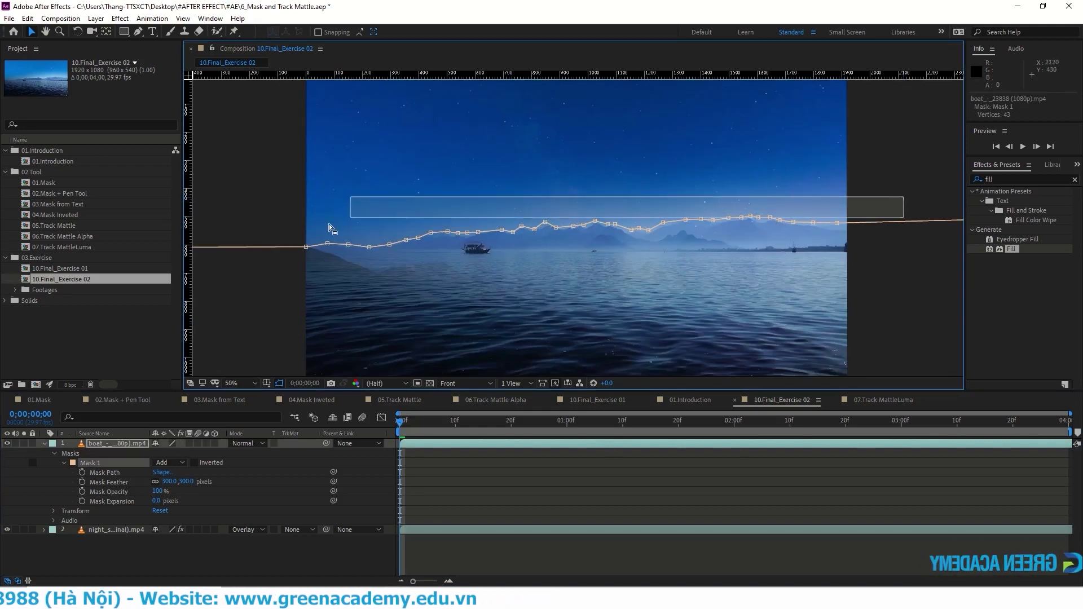
key("comma")
left_click_drag(281, 176, 928, 263)
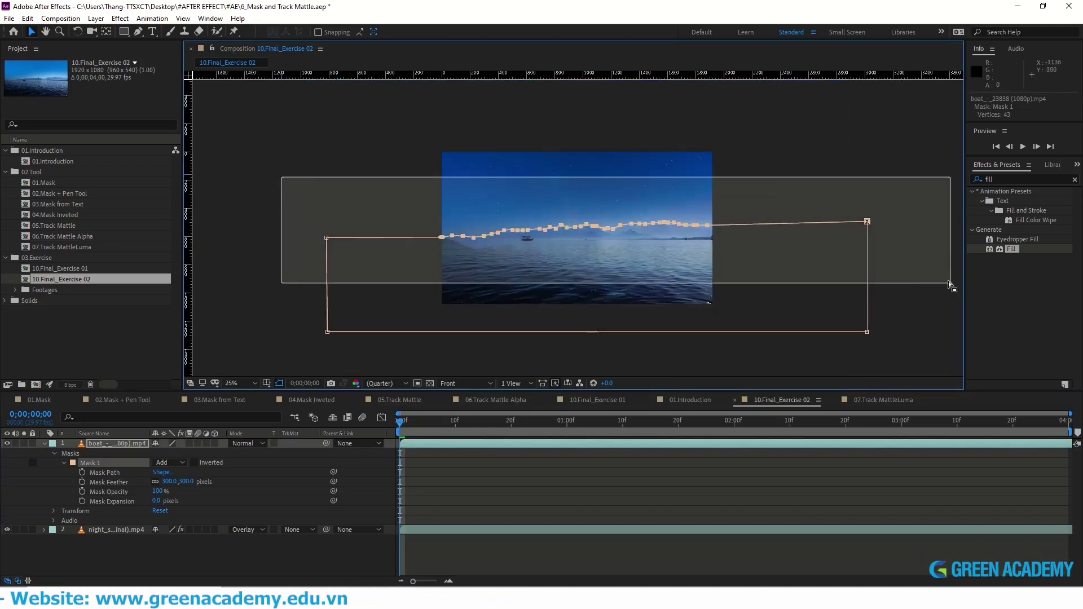
key("period")
Step: Raise the mask path slightly and try a 200-pixel feather before undoing back to 300
left_click_drag(647, 229, 648, 214)
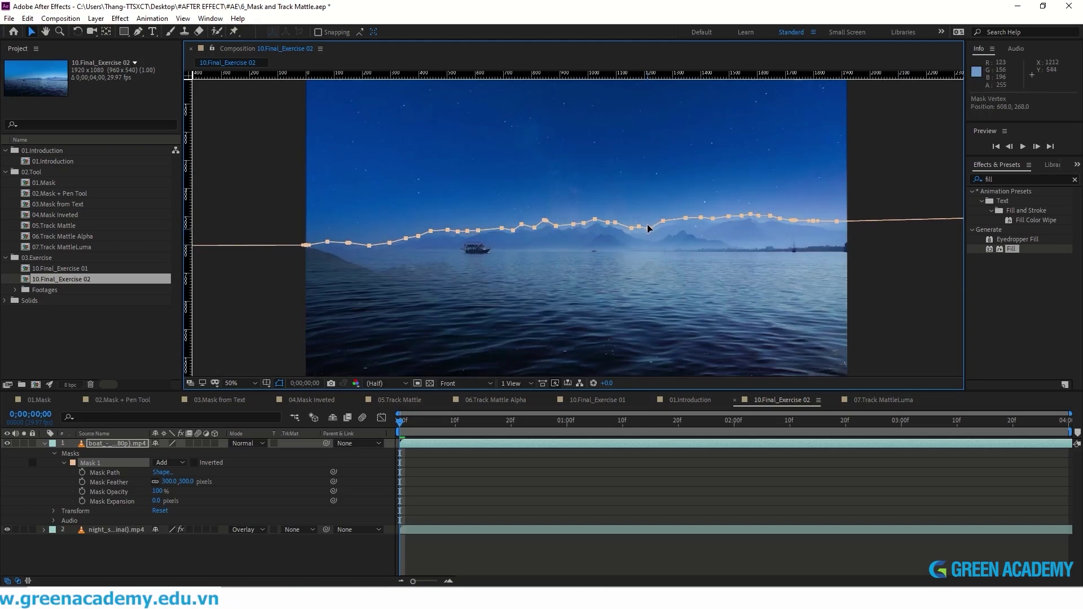
left_click_drag(645, 197, 632, 177)
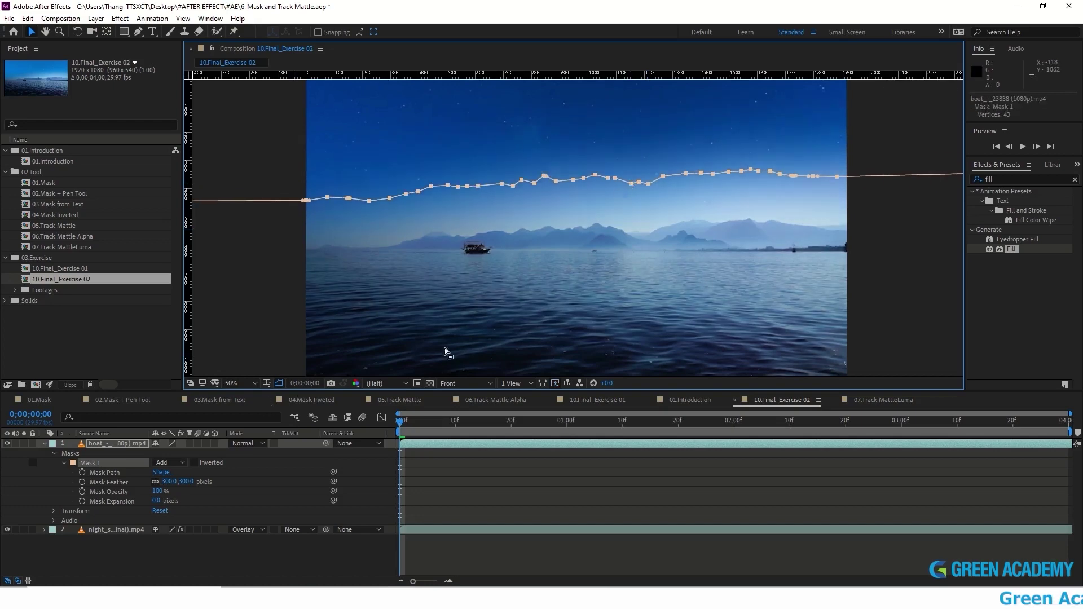
left_click(185, 482)
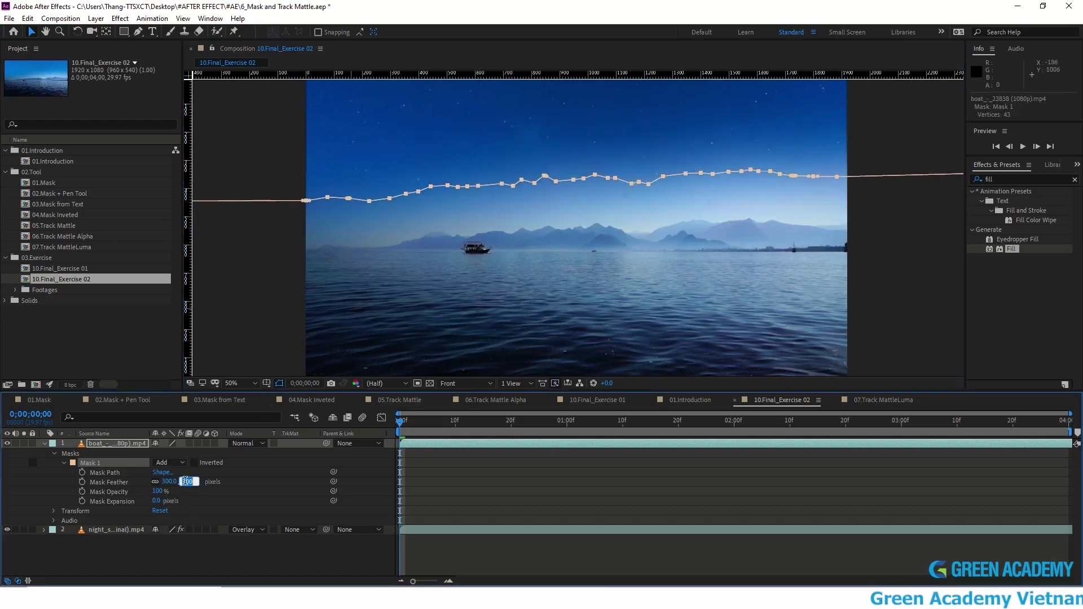
type("200")
key("Return")
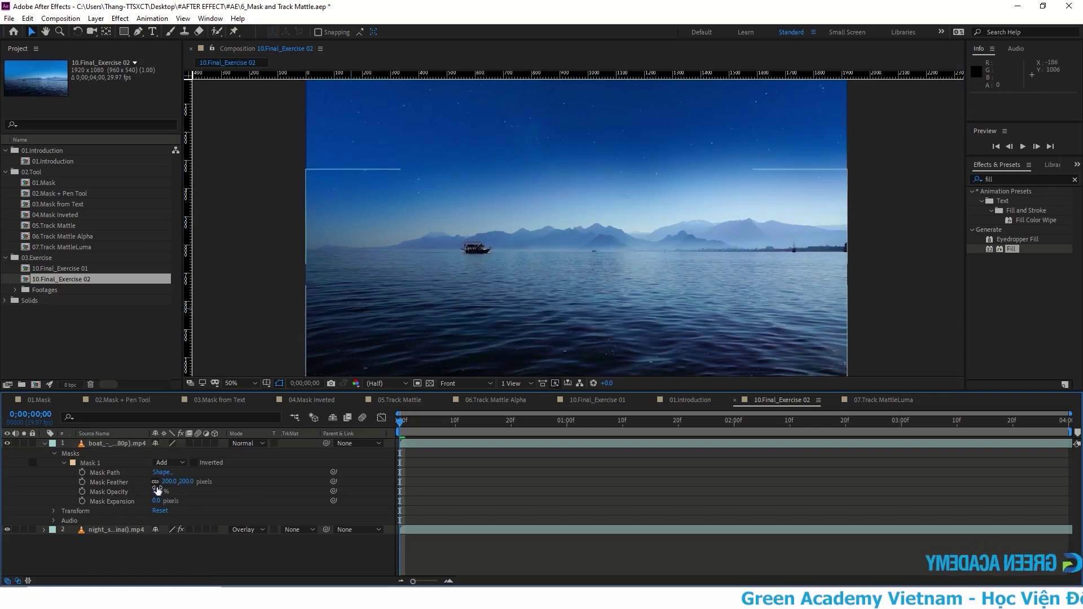
key("ctrl+z")
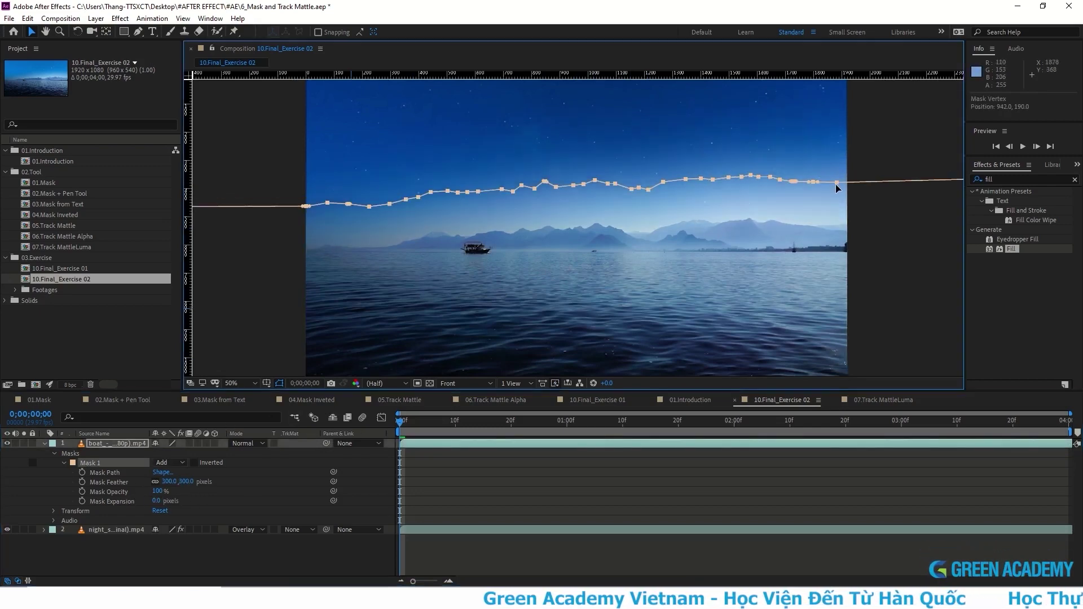
Step: Move the mask path above the mountains and preview the soft sky-to-sea blend
left_click_drag(835, 179, 837, 160)
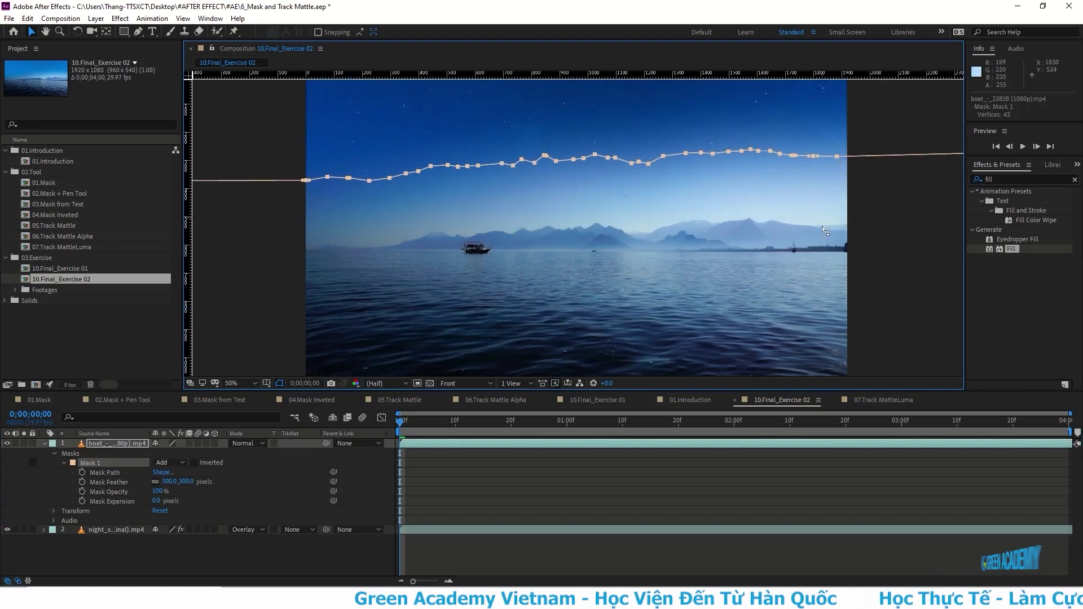
key("comma")
left_click_drag(905, 170, 673, 205)
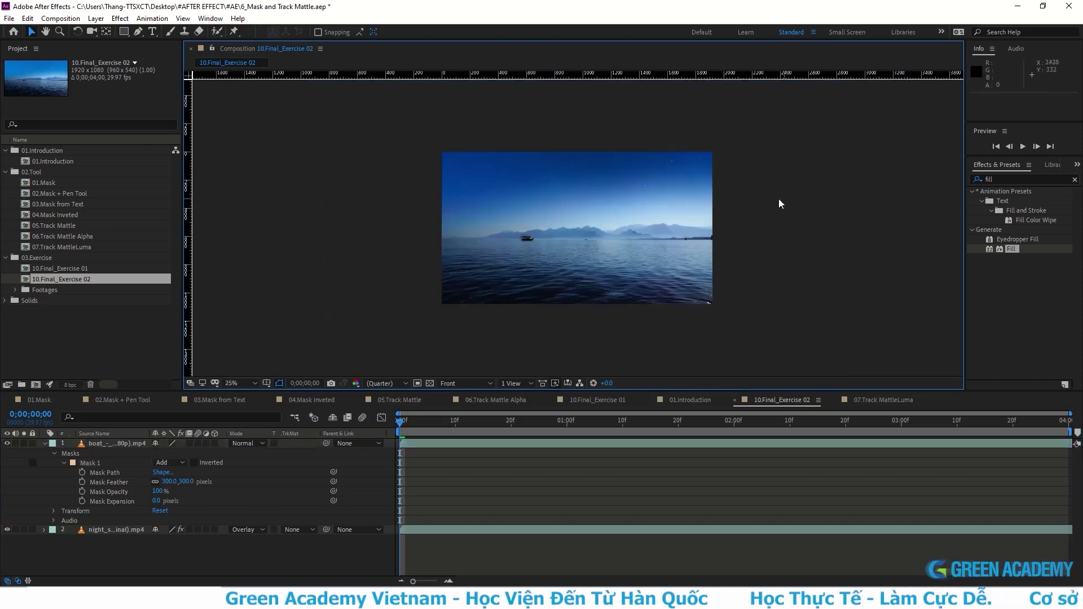
key("period")
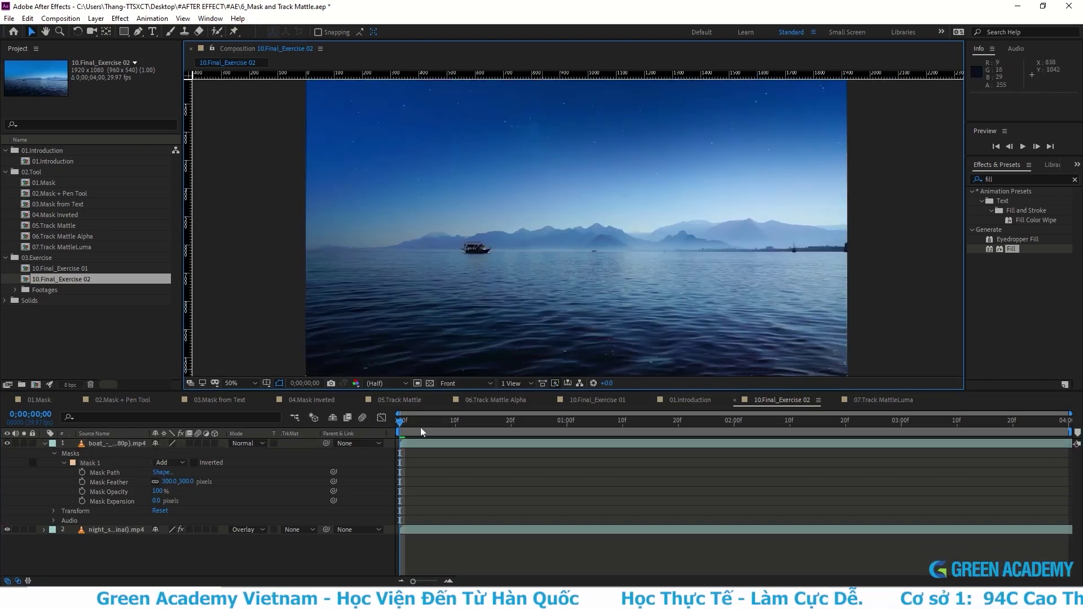
mouse_move(421, 428)
left_mouse_down()
mouse_move(948, 462)
mouse_move(546, 440)
left_mouse_up()
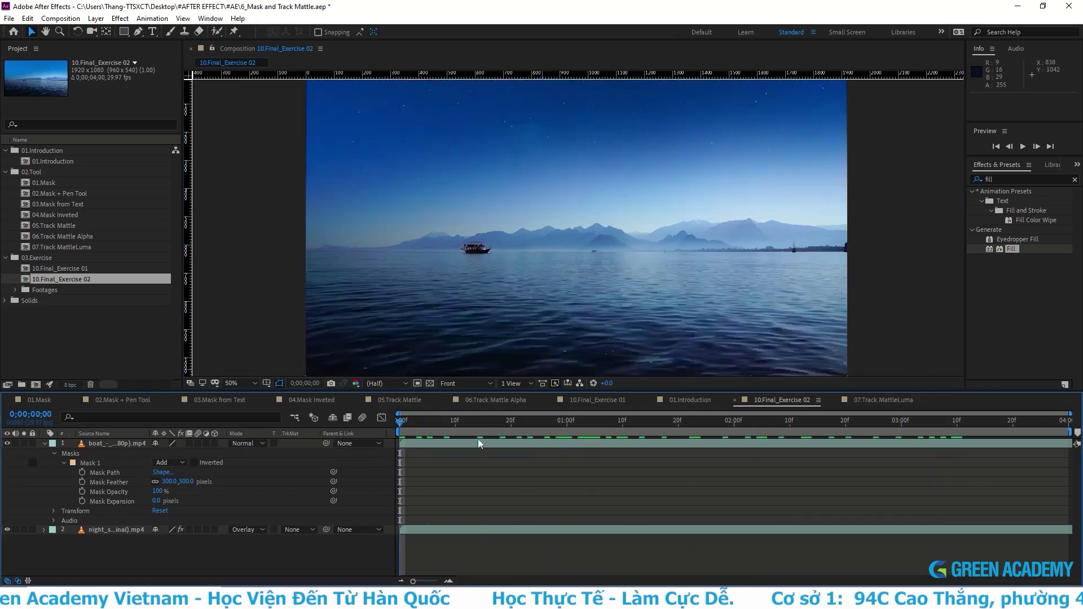
key("space")
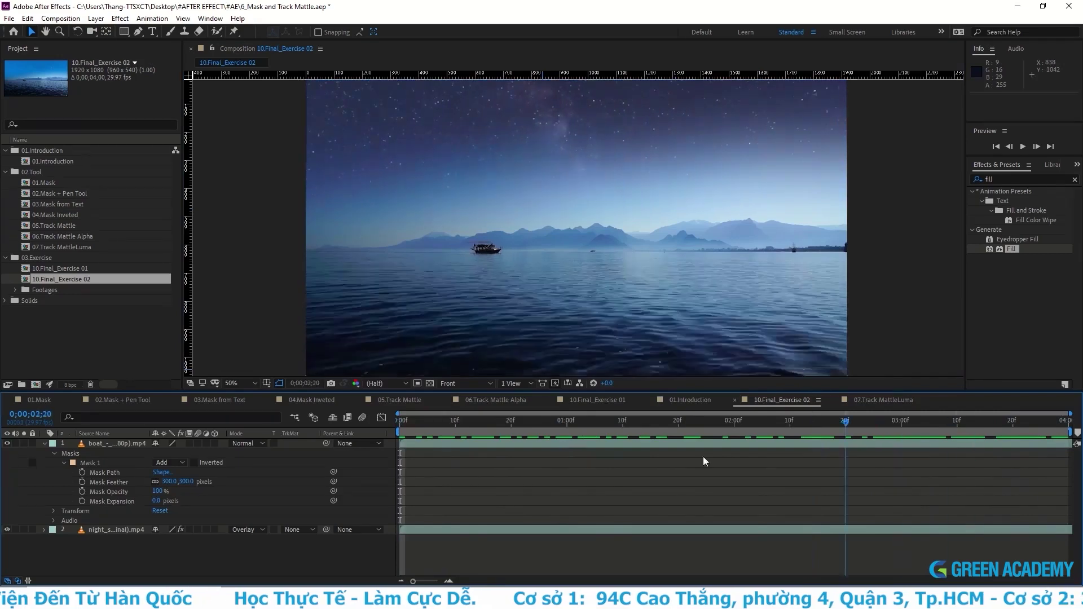
key("space")
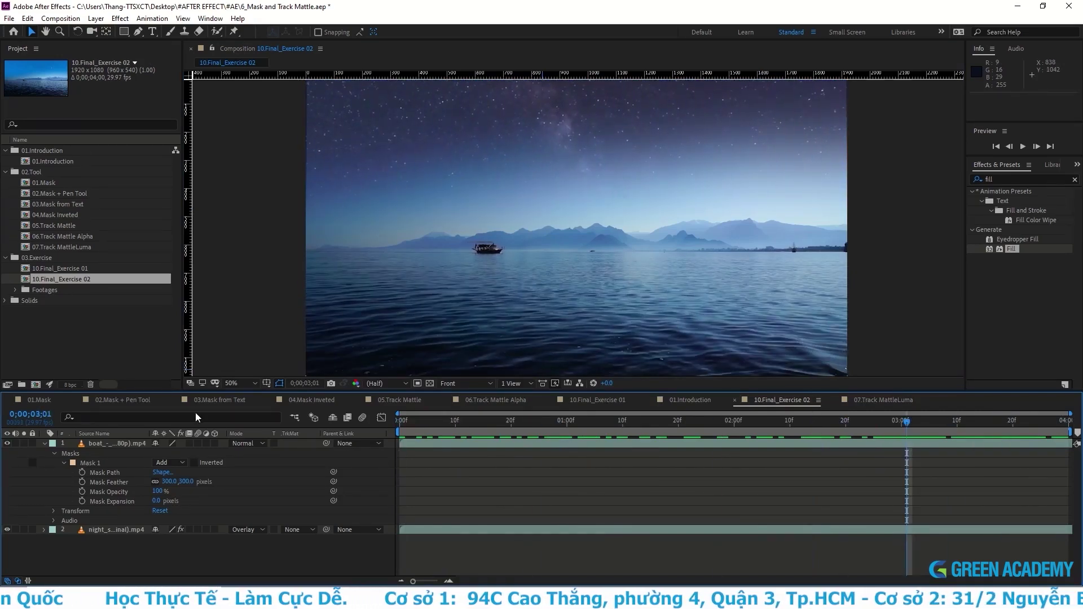
left_click(45, 444)
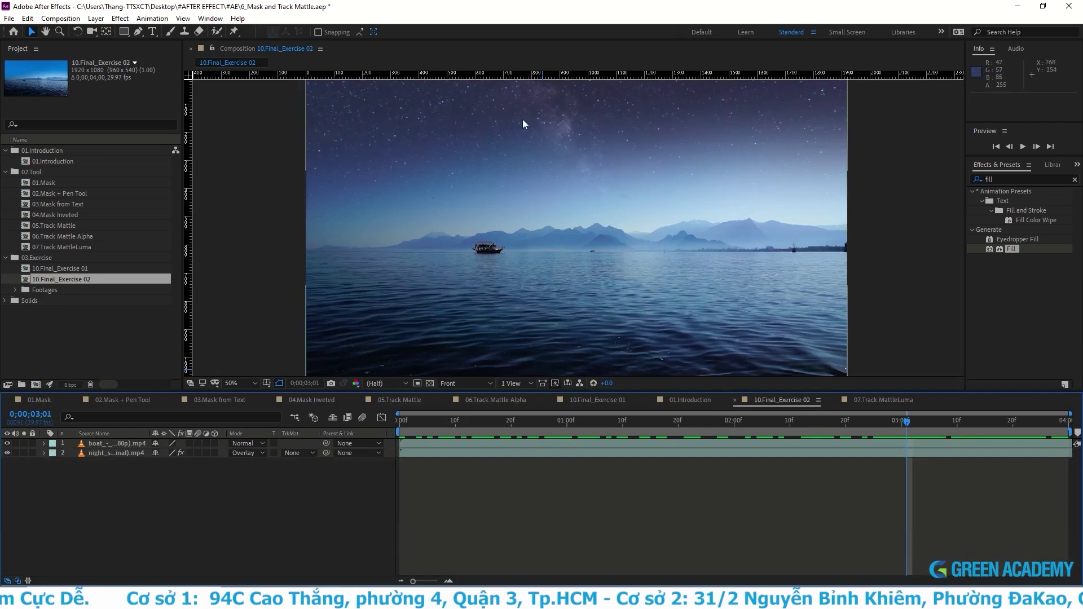
Step: Create a 1920×1080 solid coloured with a blue sampled from the sky
right_click(169, 491)
mouse_move(297, 367)
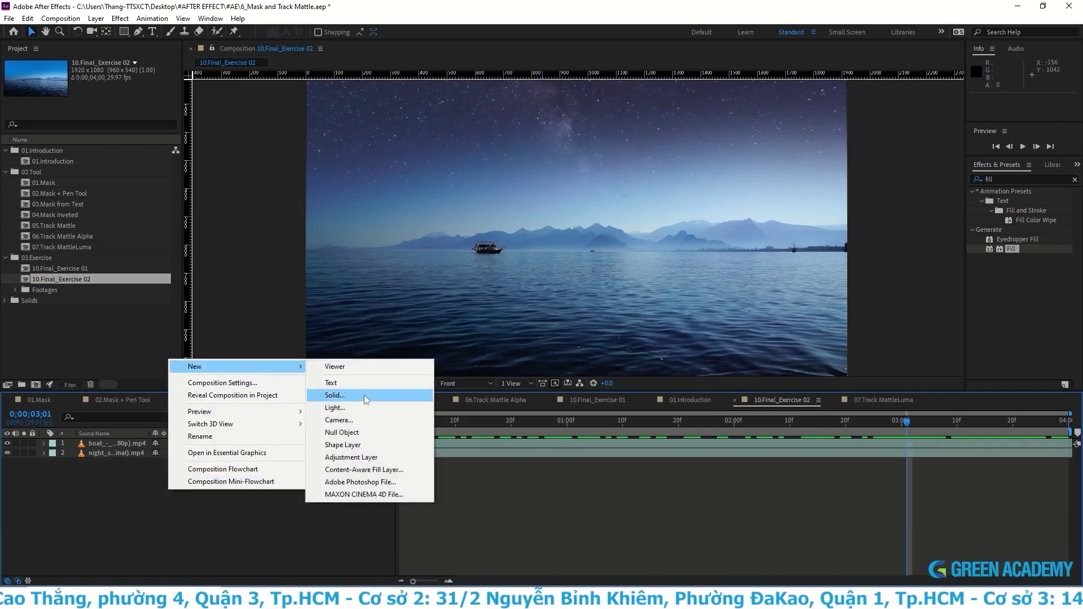
left_click(367, 398)
left_click(153, 198)
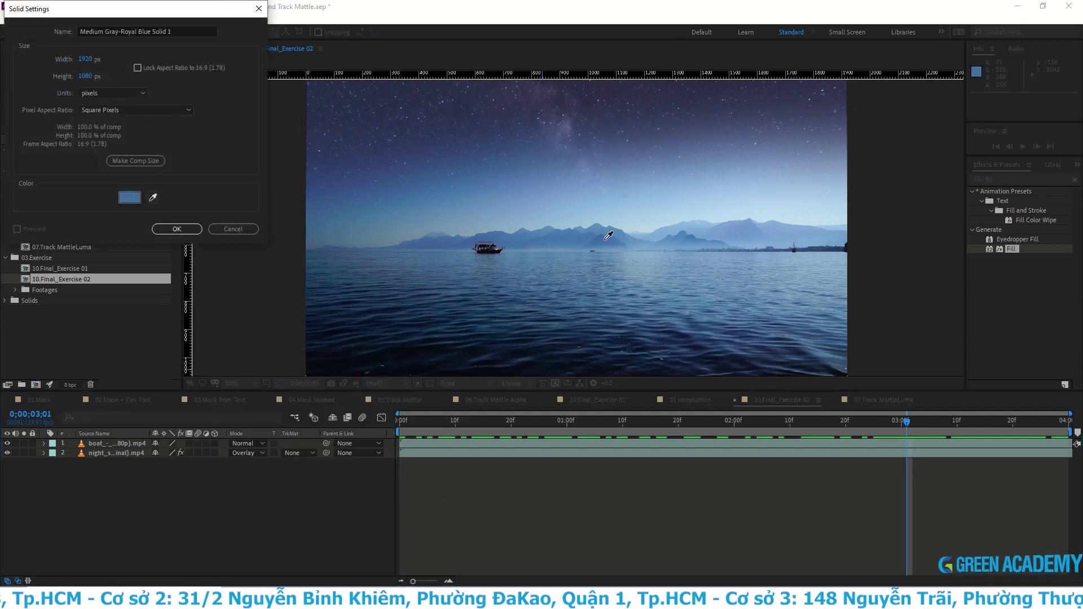
left_click(559, 241)
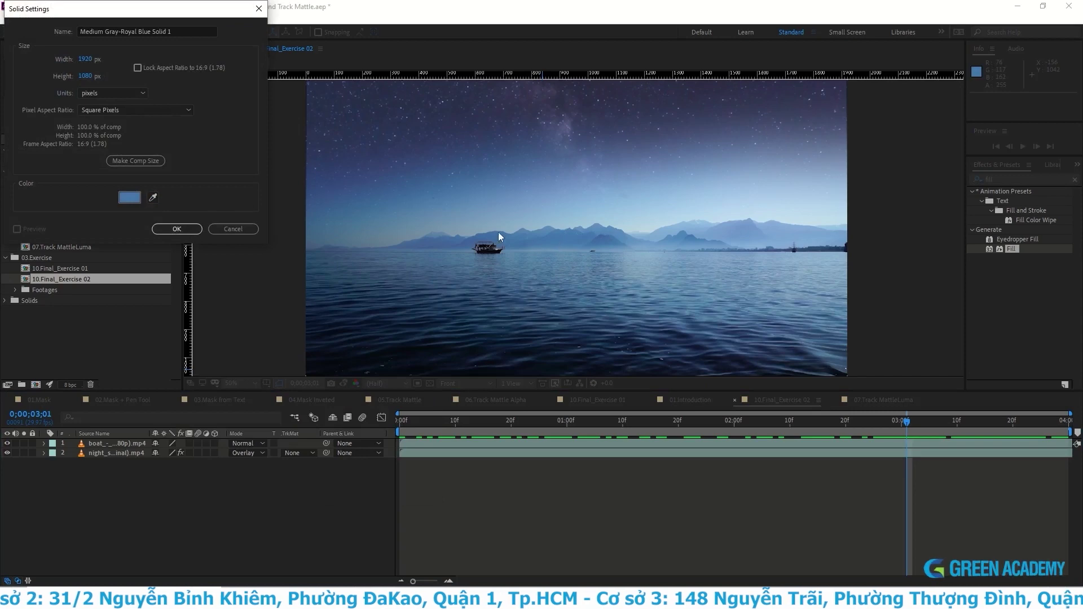
left_click(176, 229)
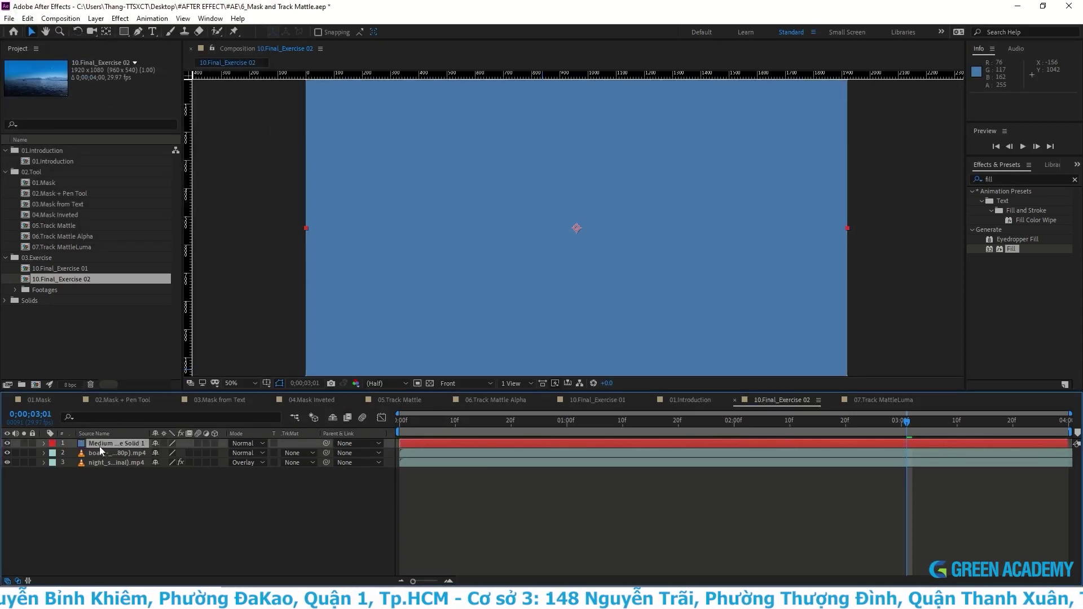
Step: Place the blue solid beneath both clips and keep night_sky on Overlay
left_click_drag(99, 446, 100, 472)
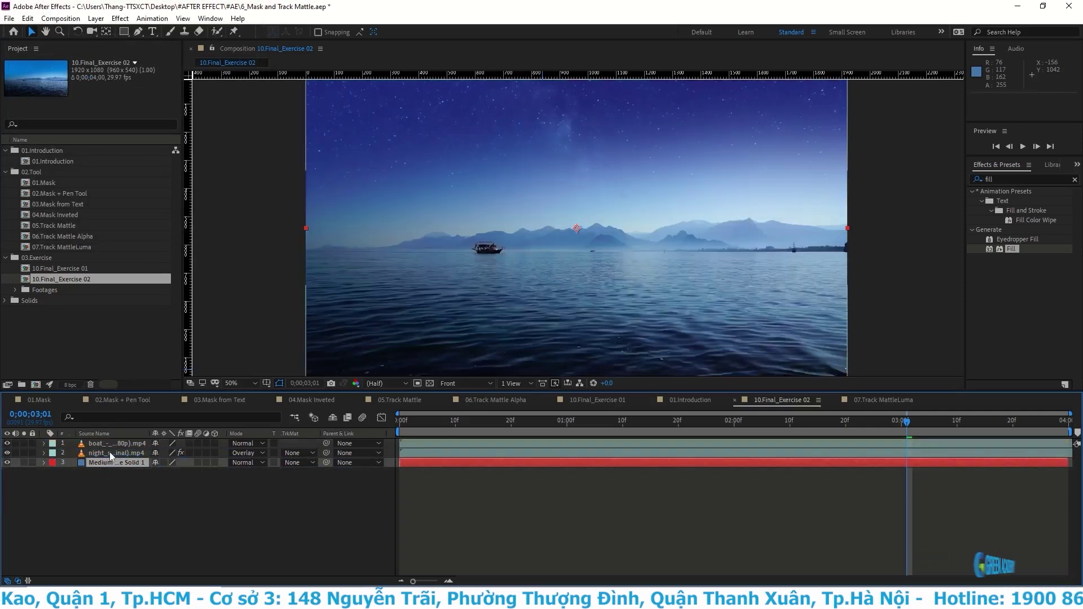
left_click(247, 454)
left_click(292, 302)
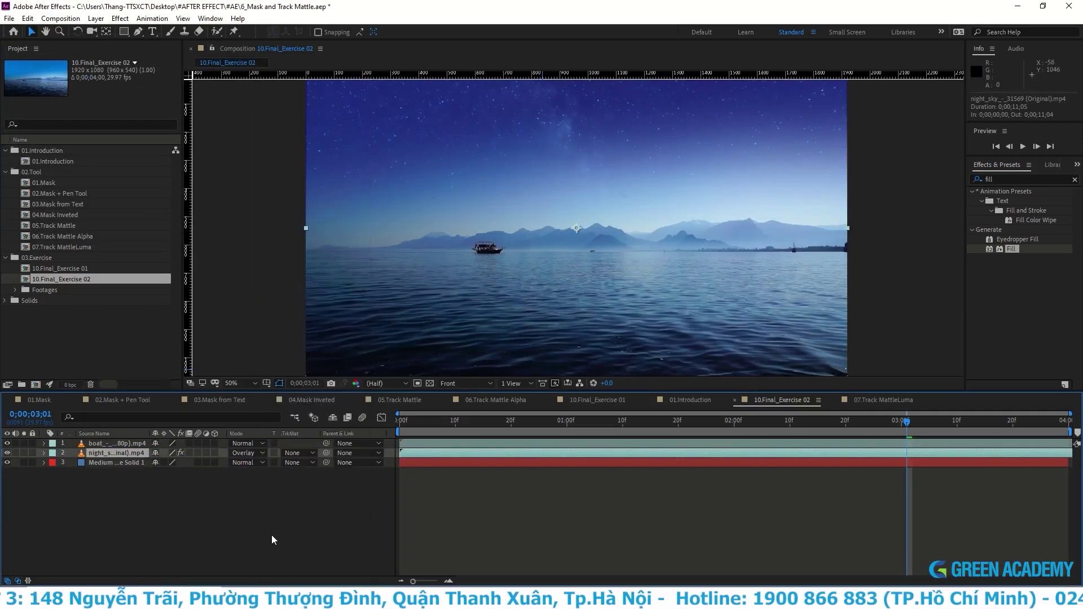
Step: Preview the composition, try dragging the boat layer's right mask points down, then undo the edits
key("space")
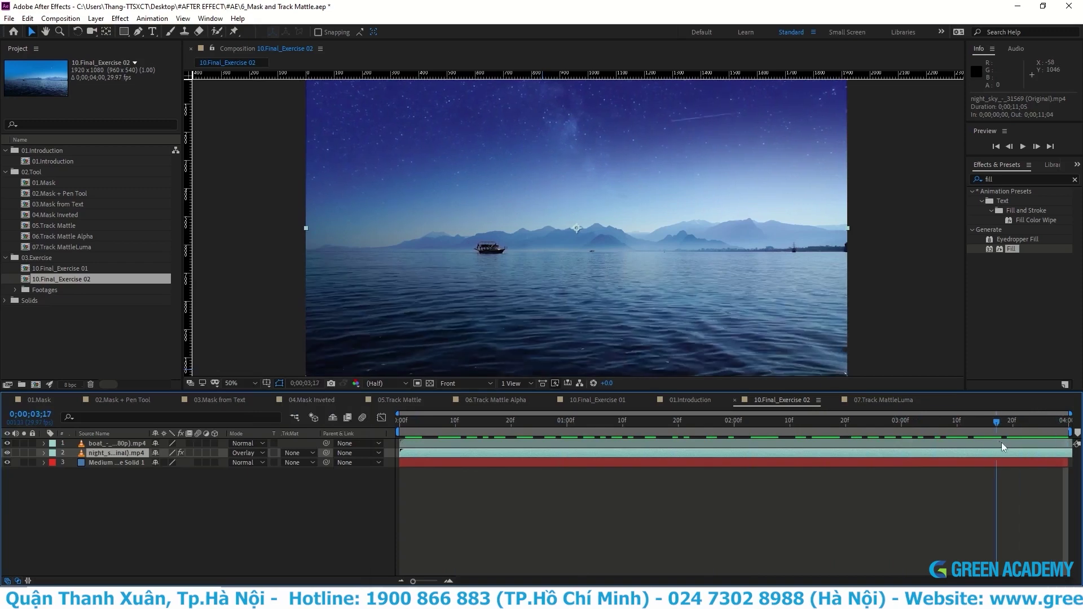
left_click(108, 444)
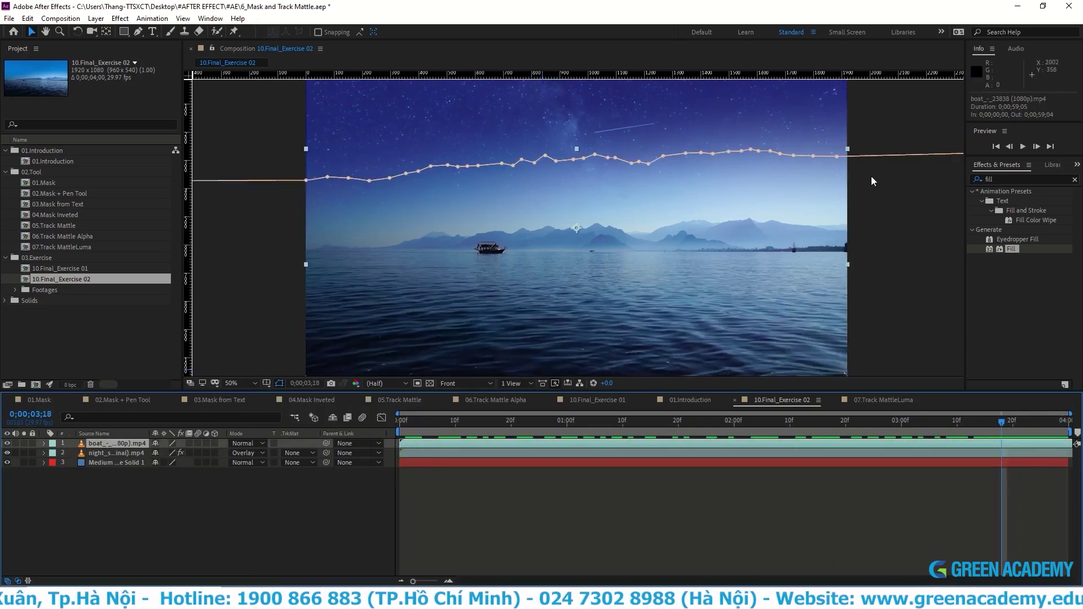
left_click_drag(837, 156, 878, 206)
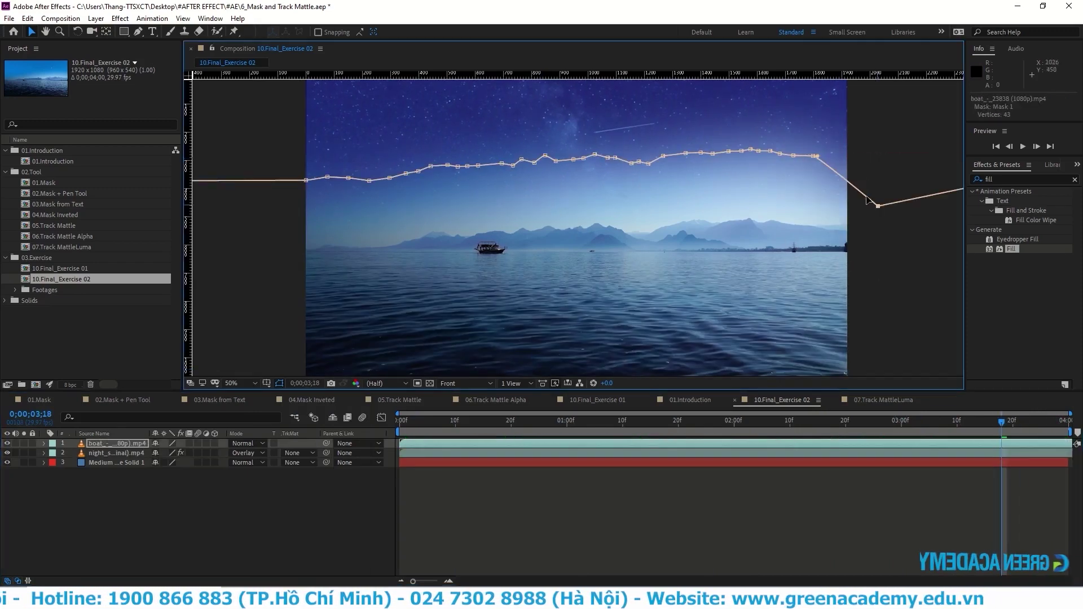
left_click_drag(816, 156, 804, 192)
left_click_drag(793, 155, 771, 191)
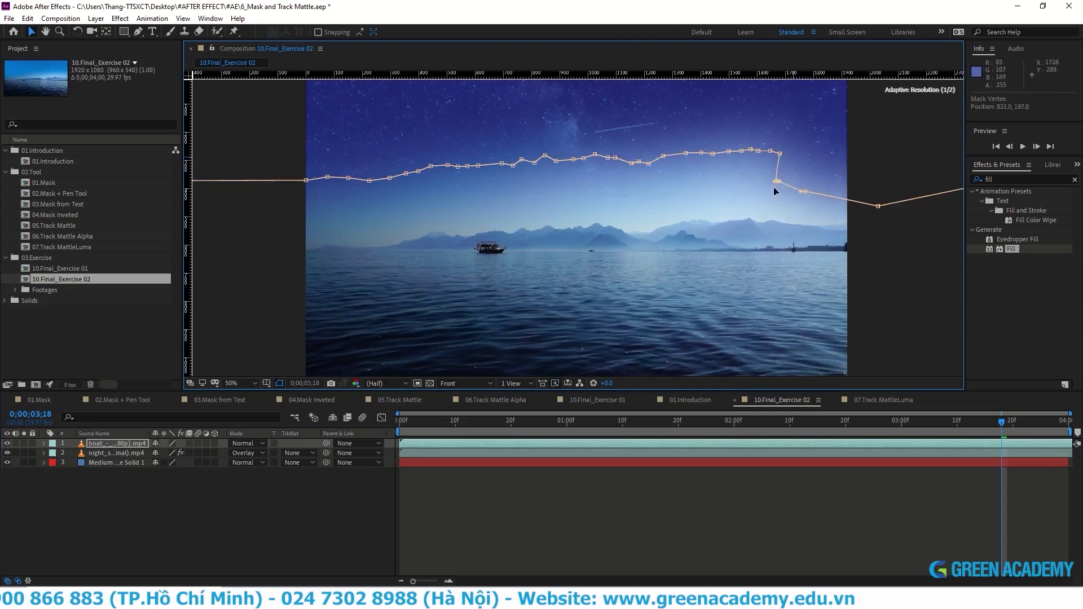
left_click_drag(768, 151, 708, 195)
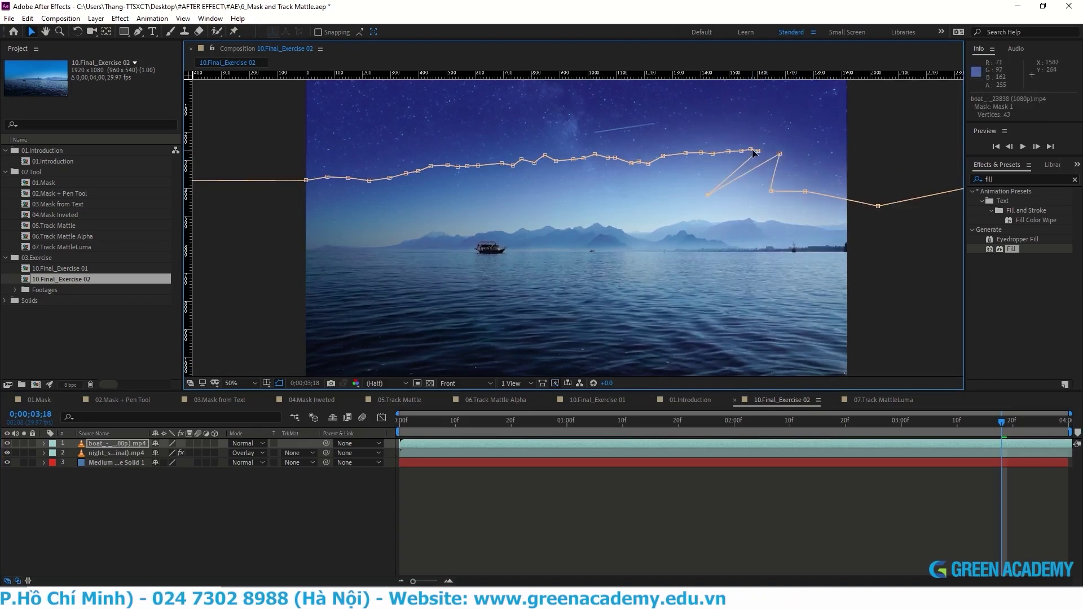
key("ctrl+z")
key("ctrl+z")
key("ctrl+z")
key("ctrl+z")
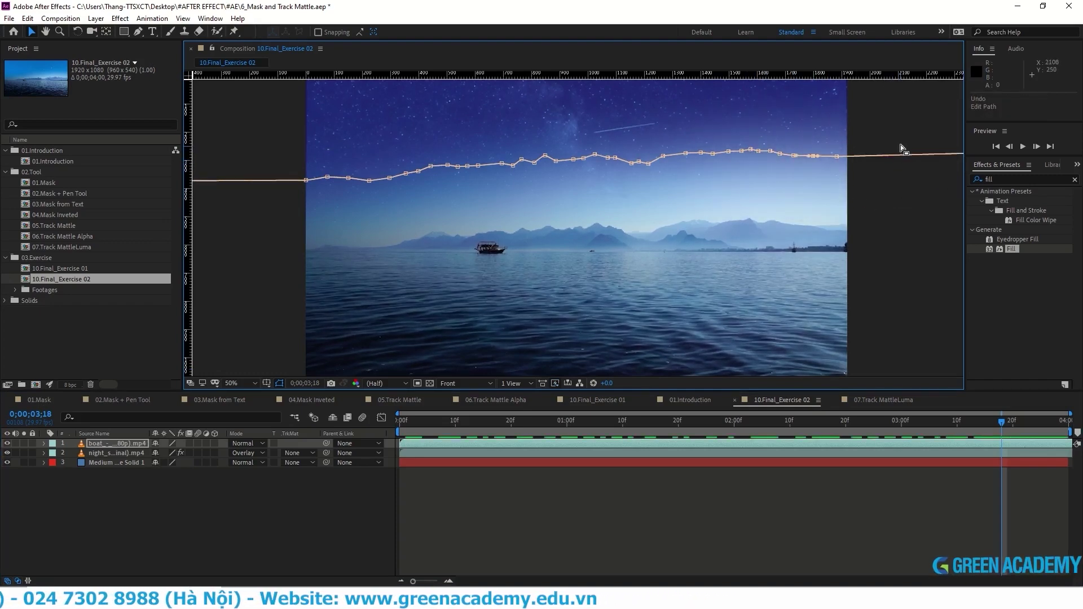
Step: Box-select the mask's right-side points and lower them to form a step mid-frame
key("comma")
key("comma")
left_click_drag(863, 157, 635, 191)
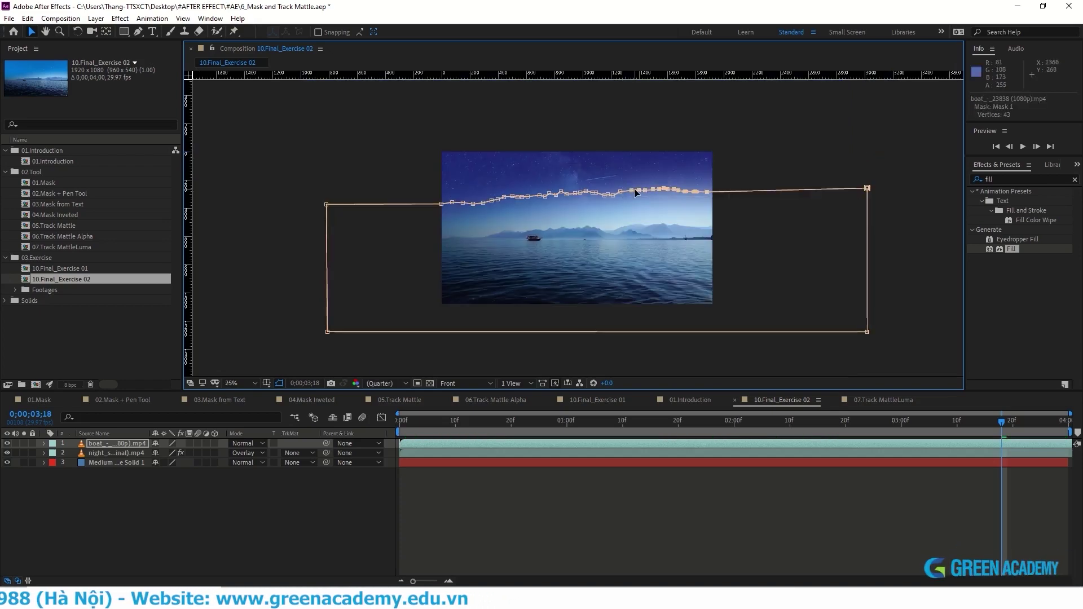
key("period")
left_click_drag(689, 154, 705, 184)
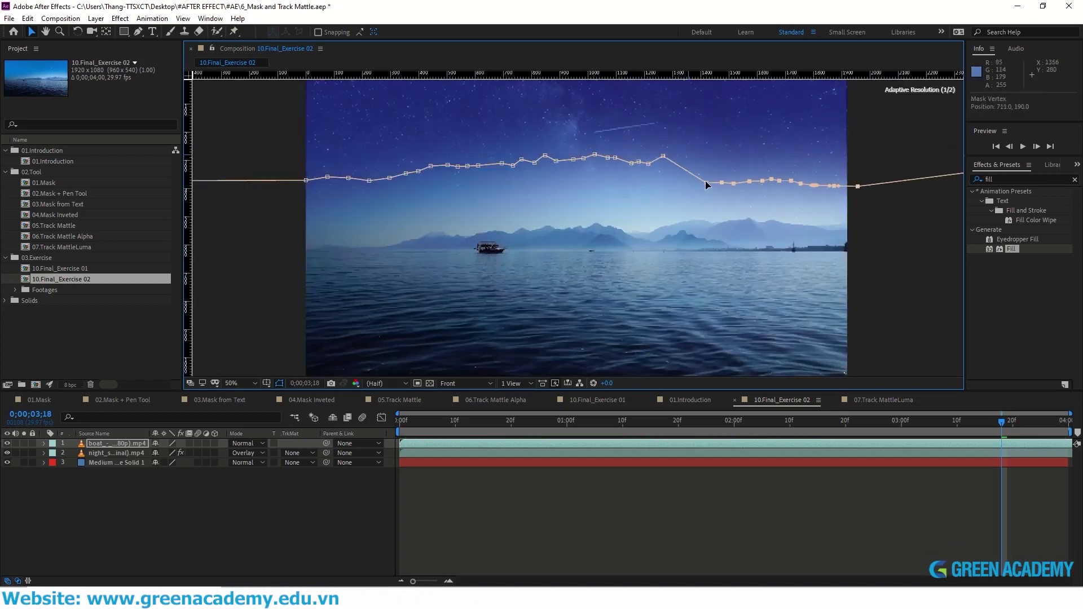
left_click_drag(632, 167, 621, 178)
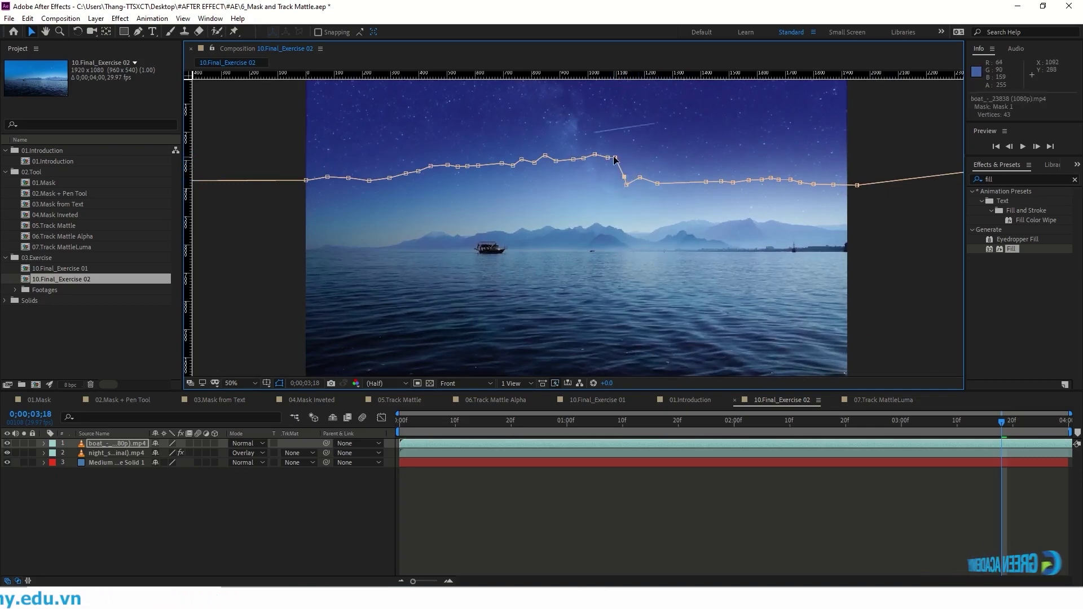
left_click(205, 510)
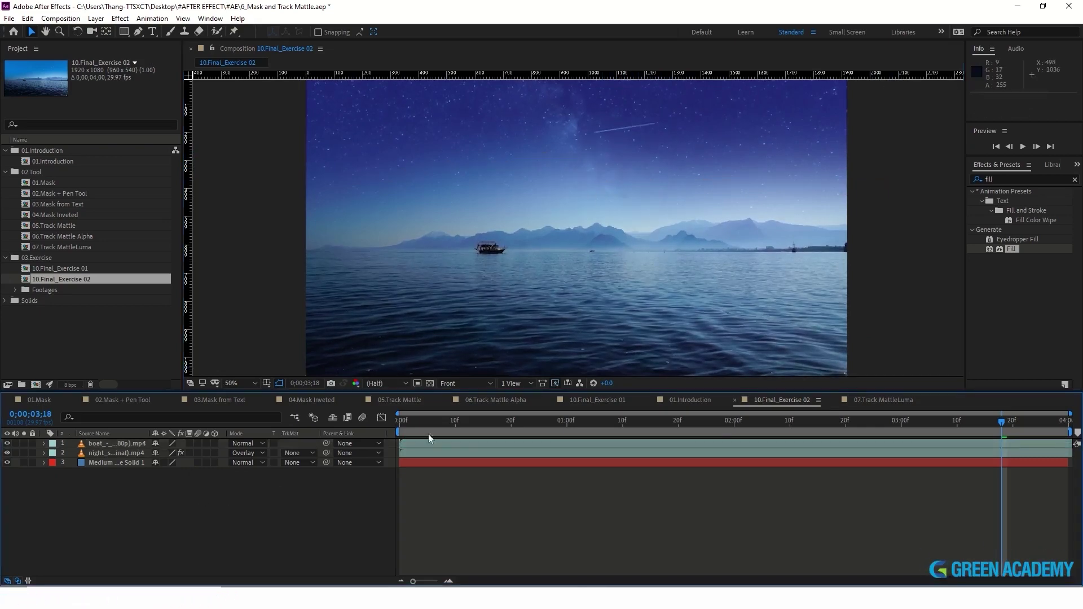
key("comma")
Step: Set the boat layer's Mask Feather to 350
left_click(102, 448)
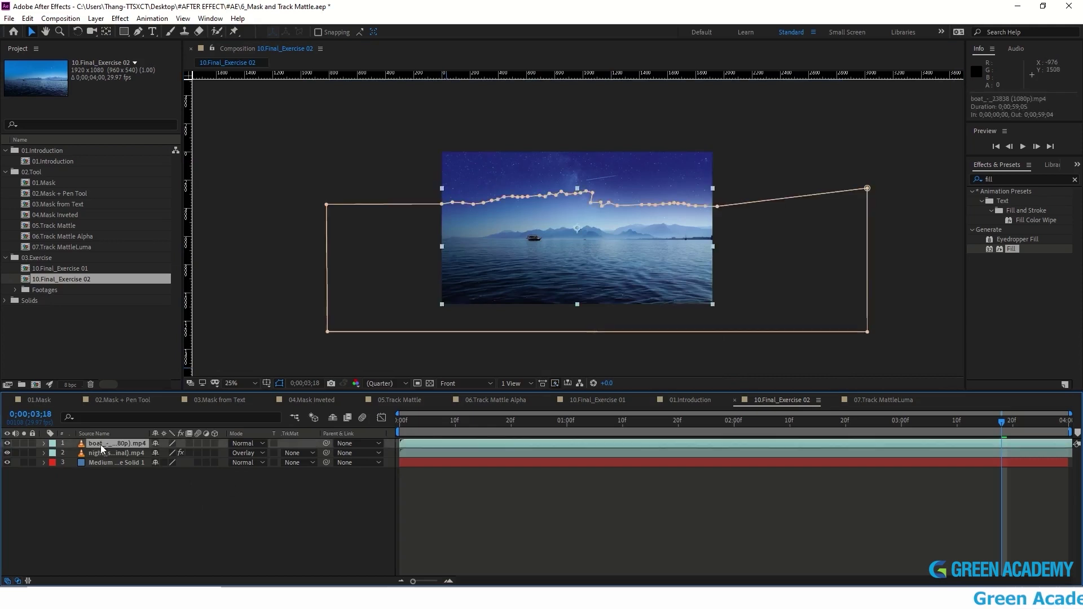
left_click(45, 443)
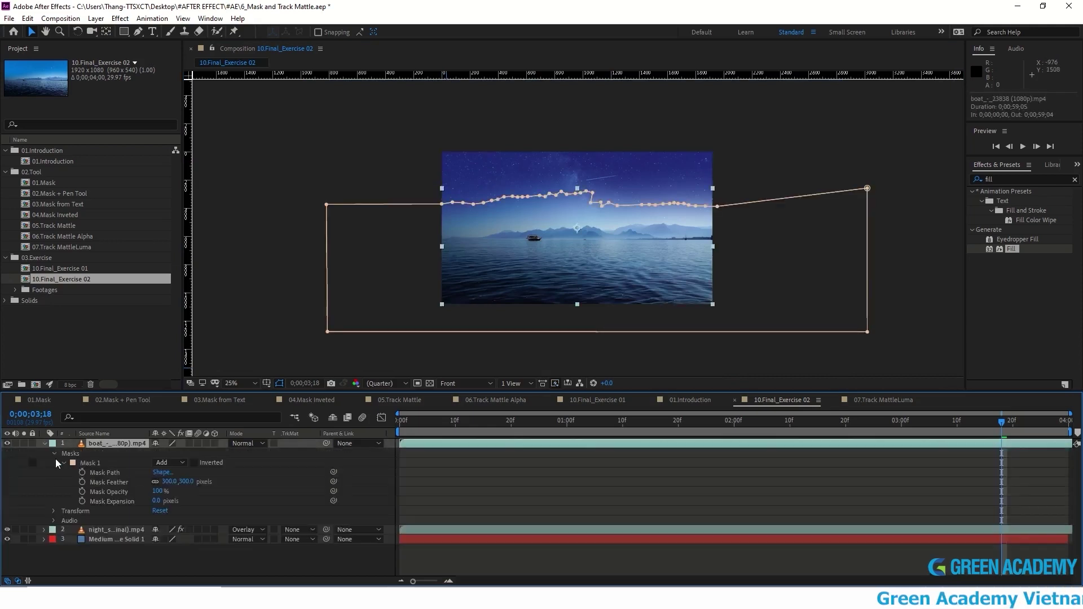
left_click(186, 482)
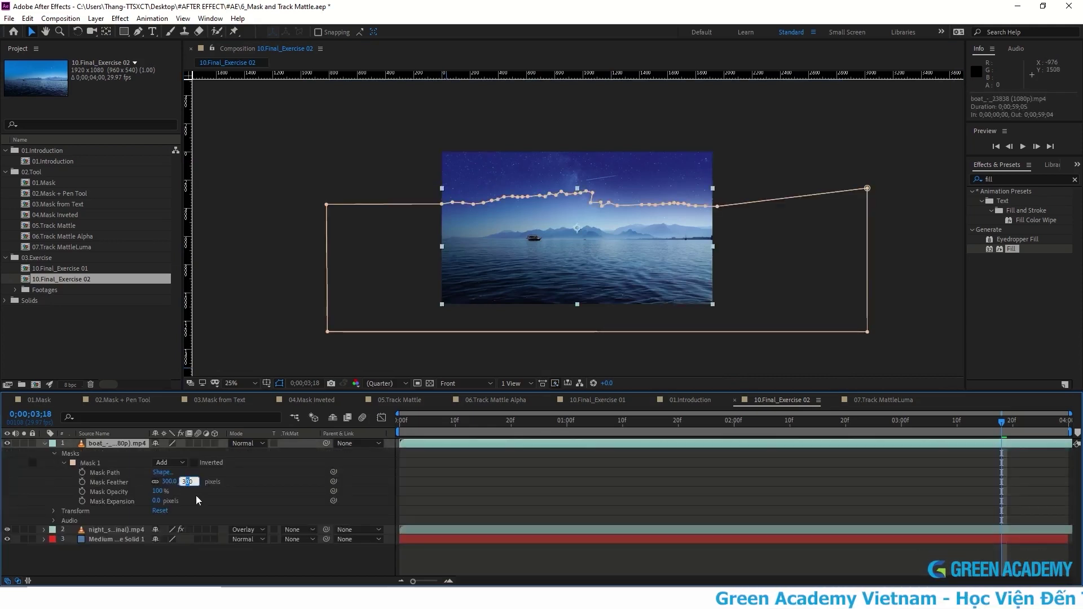
type("350")
key("Return")
key("period")
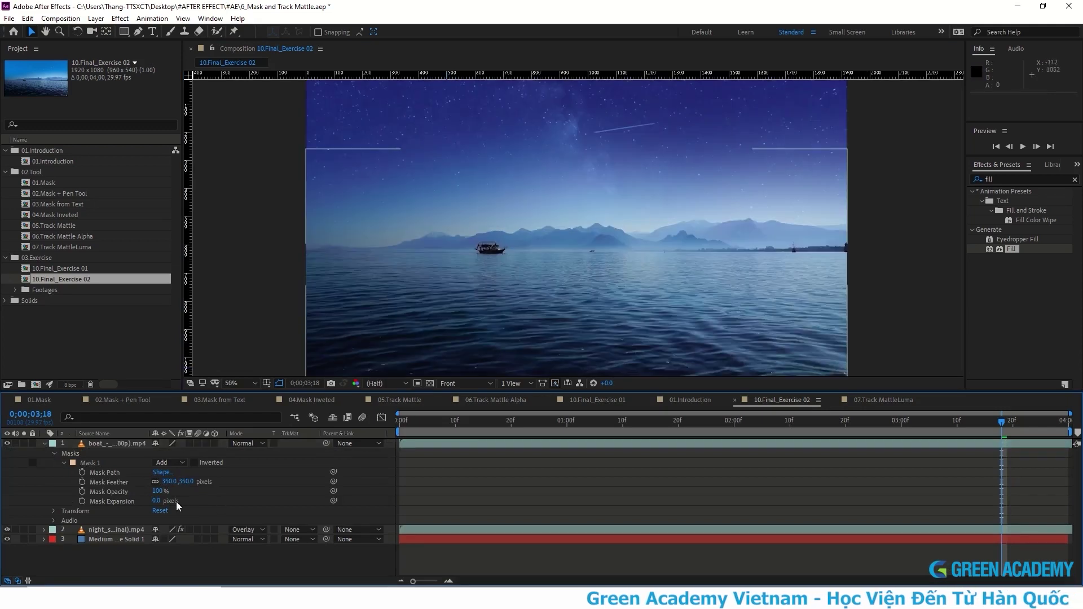
Step: Select groups of mask points and lower the mask edge to follow the mountain skyline
left_click(134, 444)
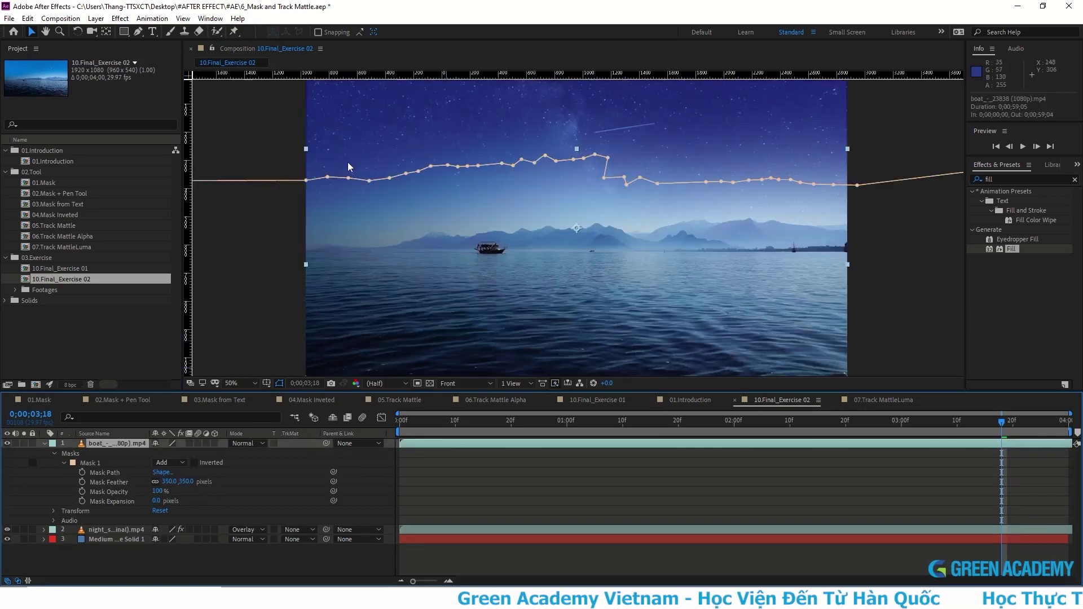
key("comma")
left_click_drag(428, 158, 543, 181)
left_click(118, 473)
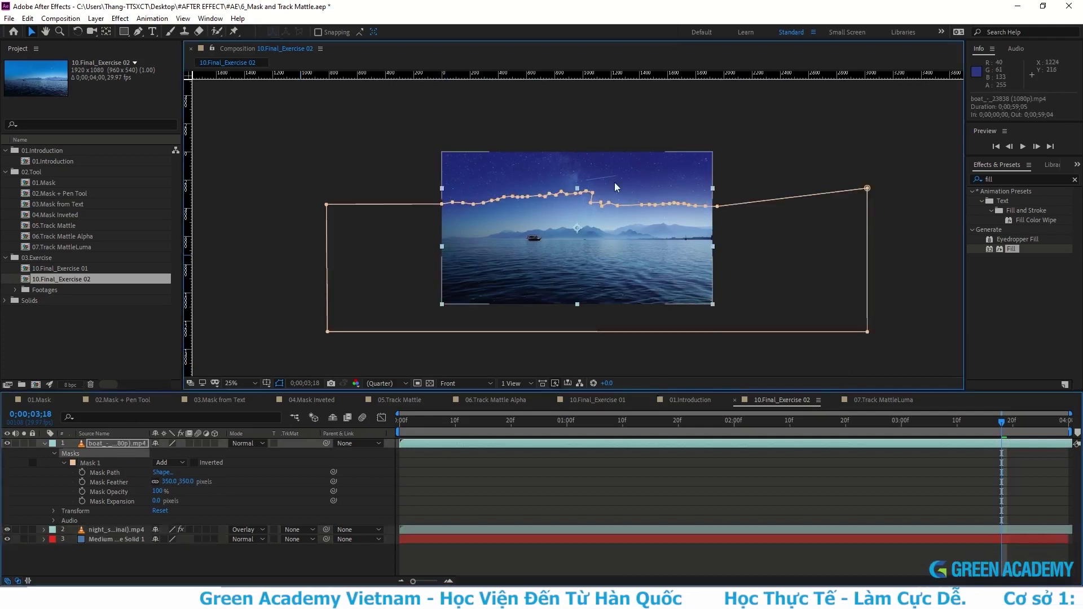
left_click_drag(614, 182, 574, 195)
key("ctrl+z")
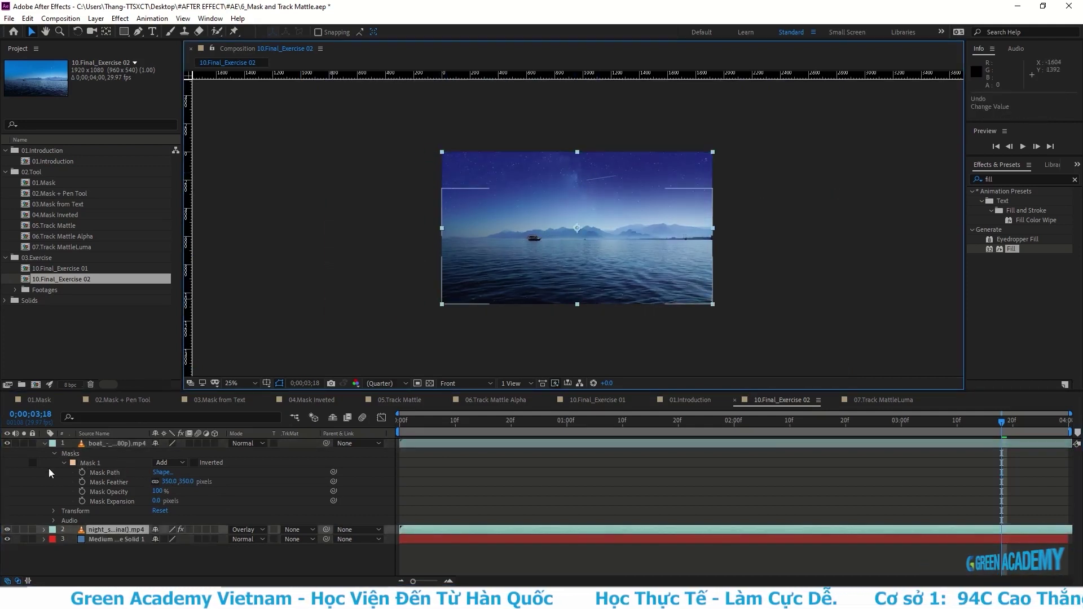
left_click(460, 195)
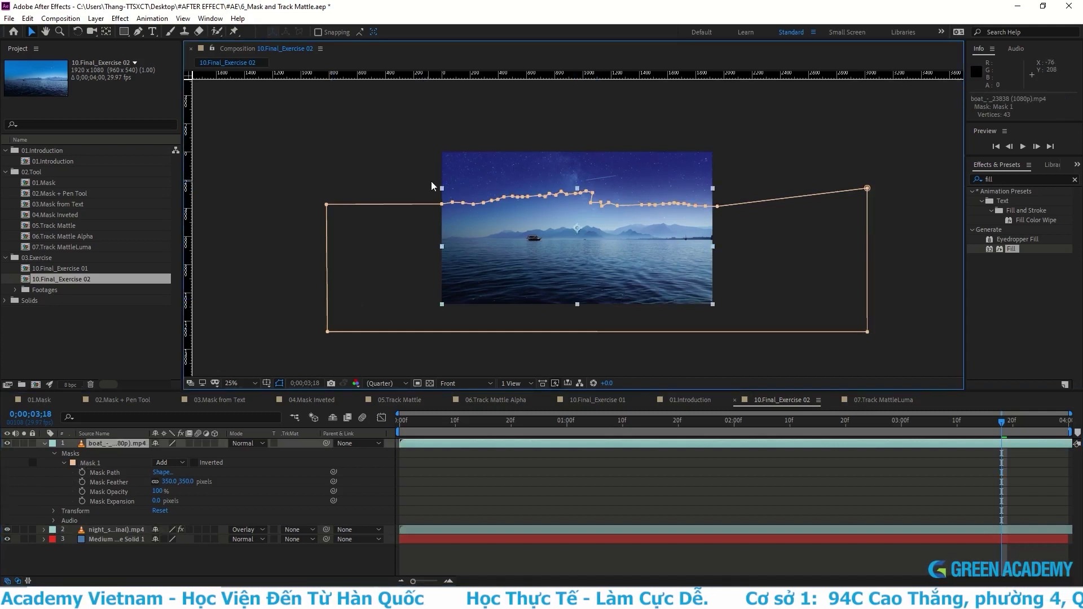
left_click_drag(424, 181, 564, 180)
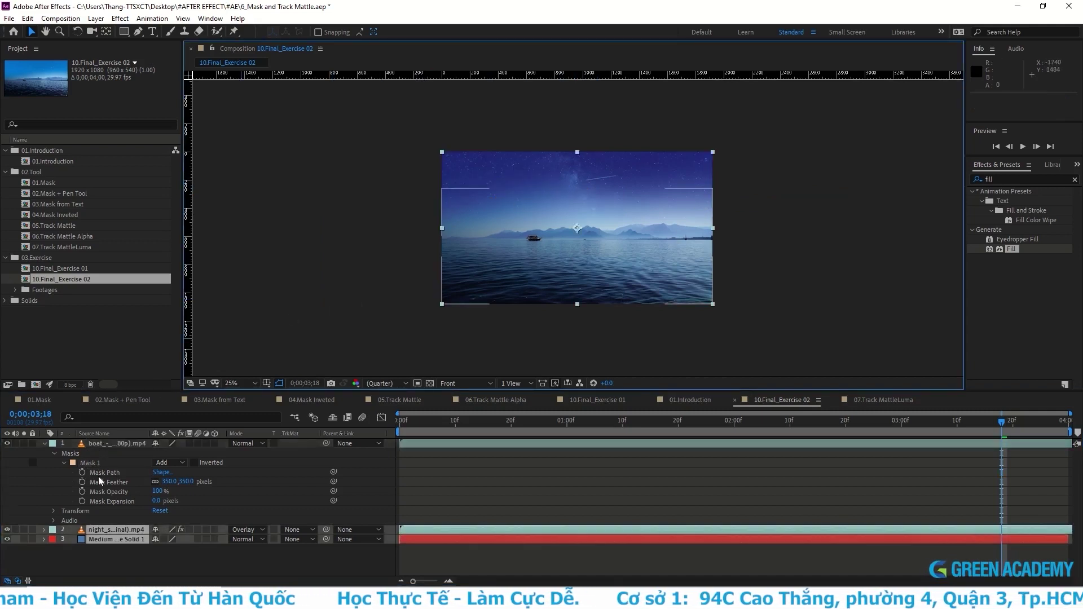
left_click(563, 188)
left_click_drag(603, 187, 474, 207)
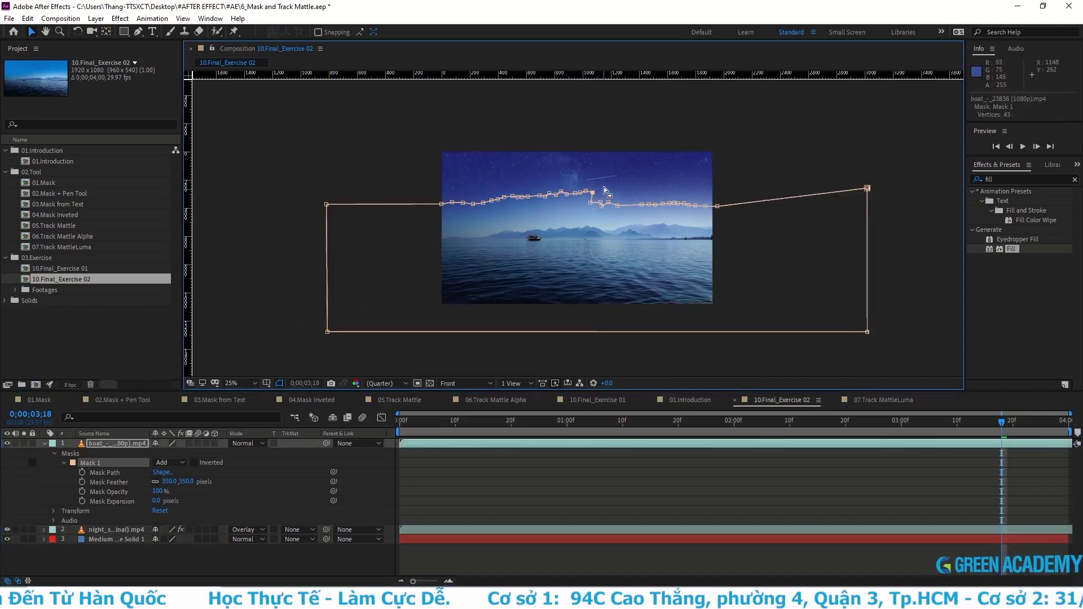
key("period")
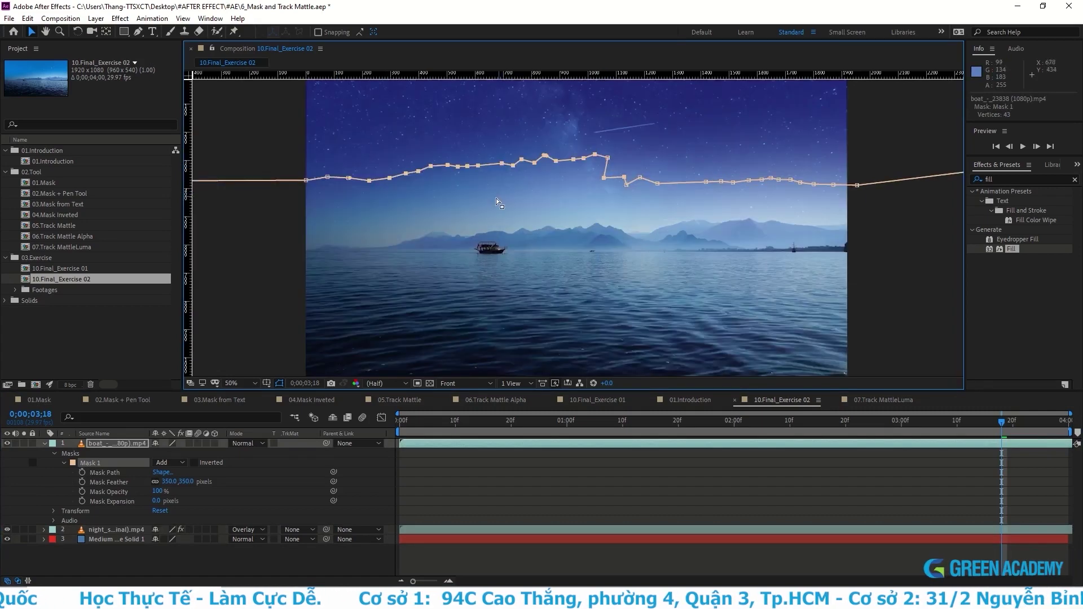
left_click_drag(430, 167, 430, 185)
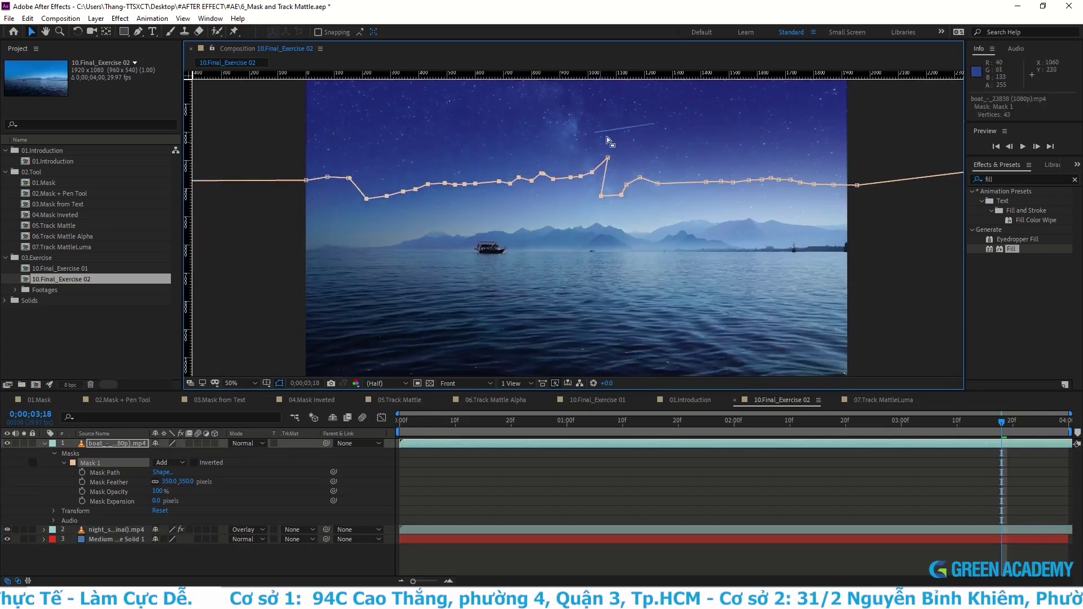
Step: Deselect the mask and preview the starry-sky blend from the first frame
key("comma")
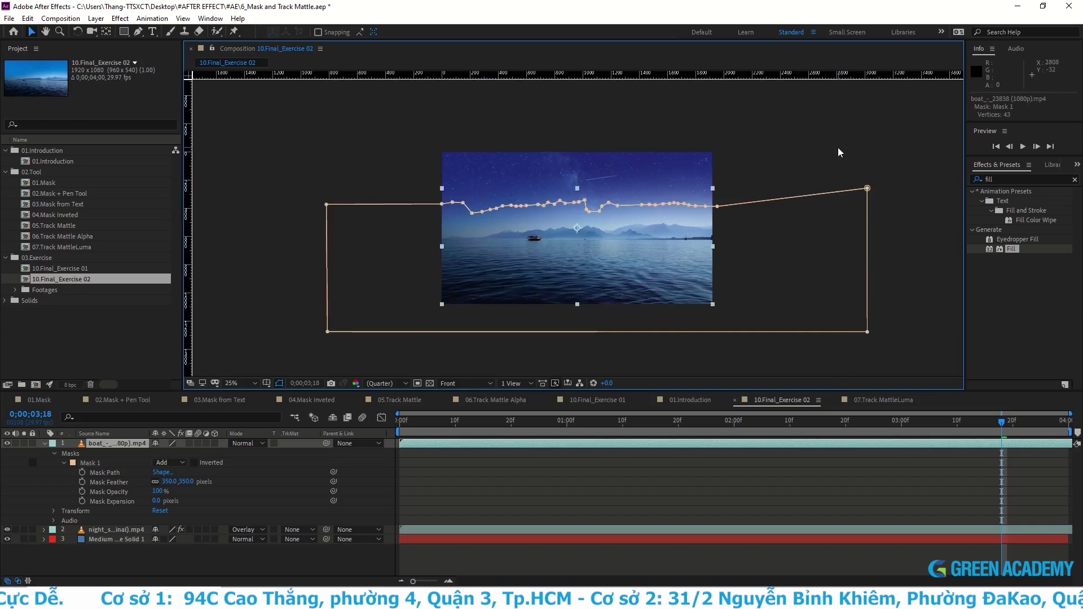
left_click(838, 147)
key("period")
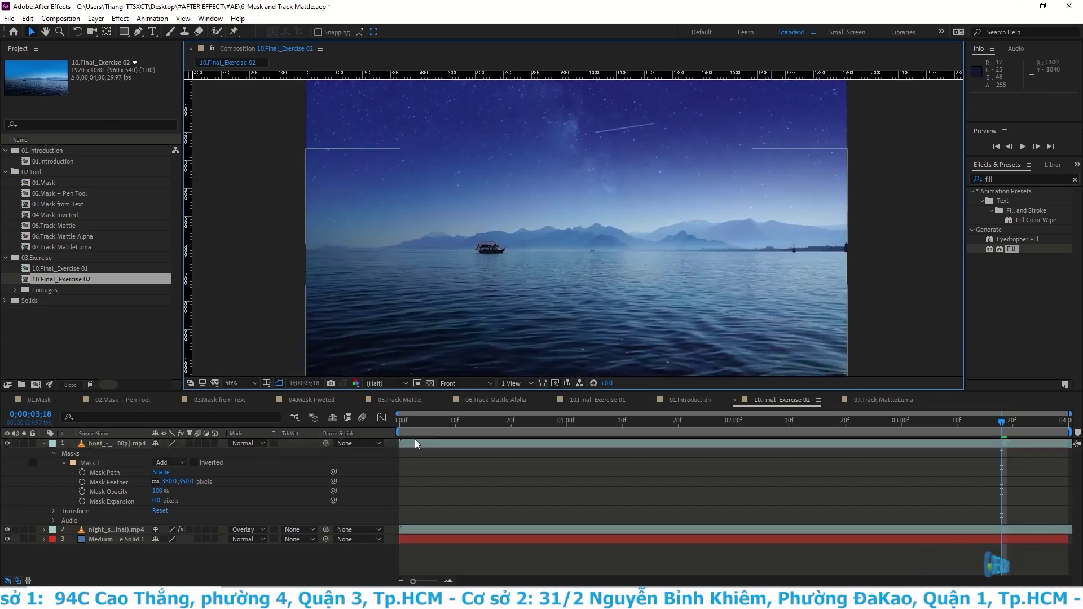
key("Home")
key("space")
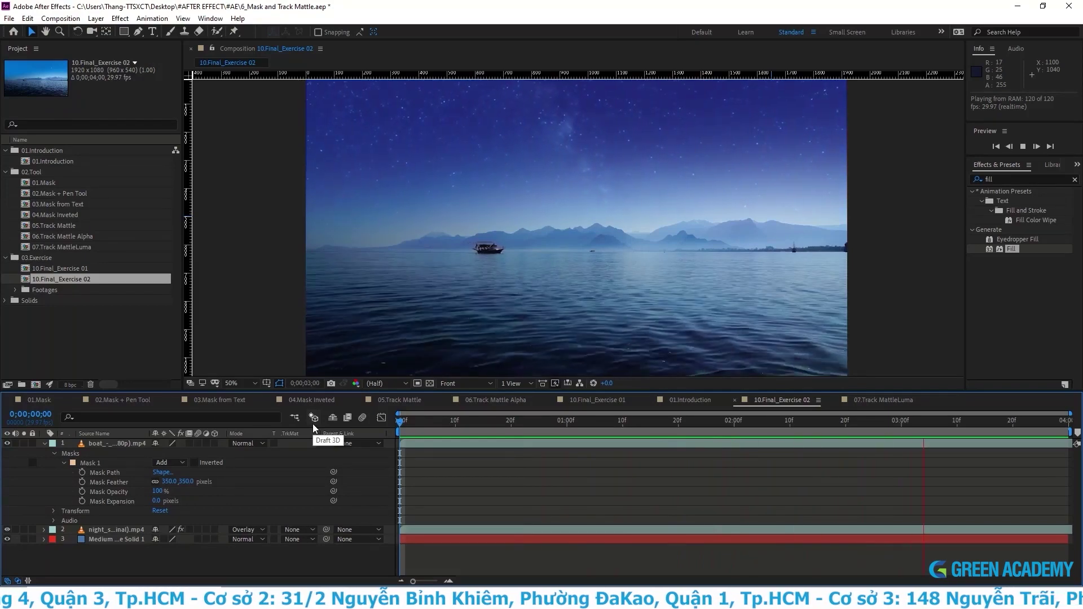
key("space")
key("ctrl+t")
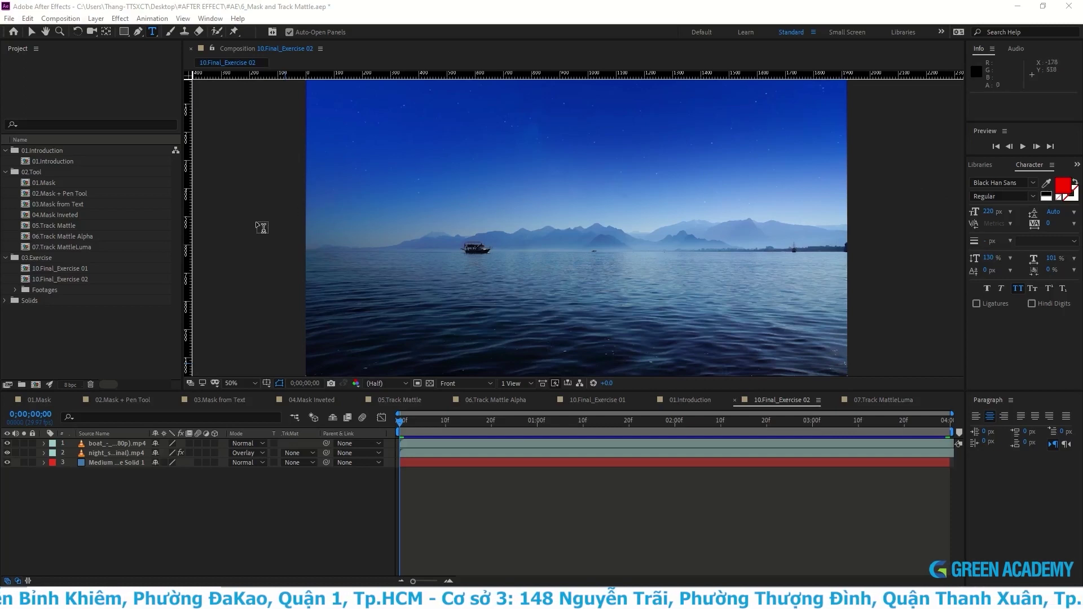
Step: Create a 'Track' text layer, then duplicate it and change the copy to 'Matte'
left_click(512, 166)
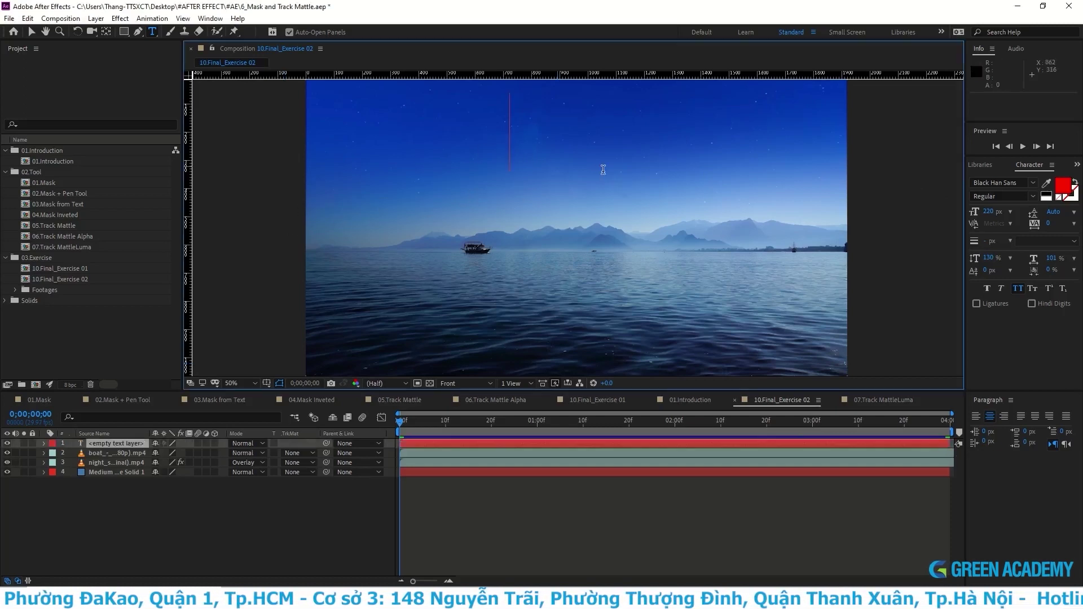
type("Trac")
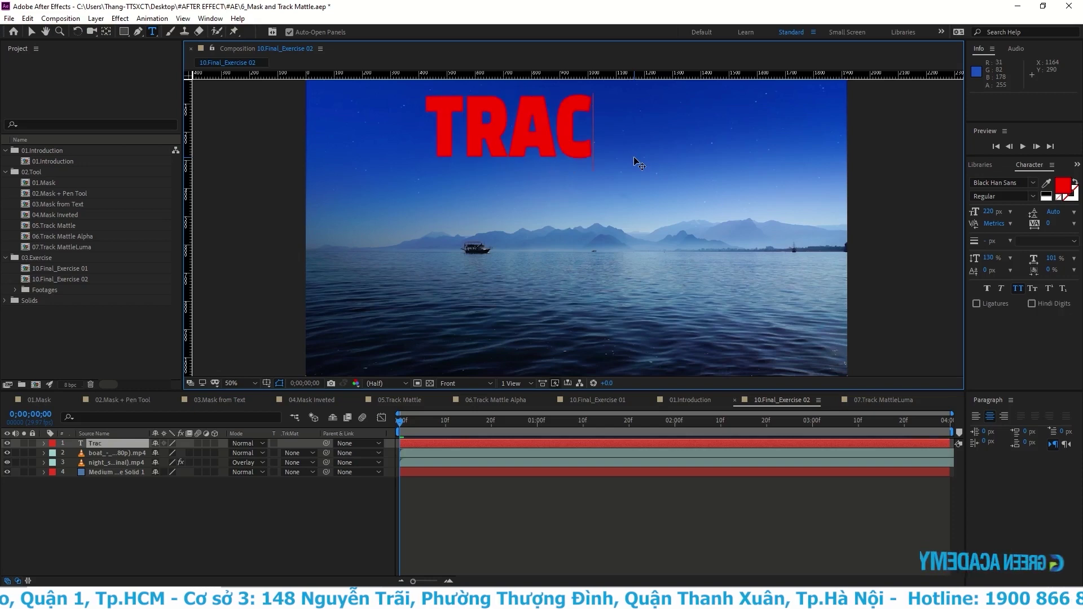
type("k")
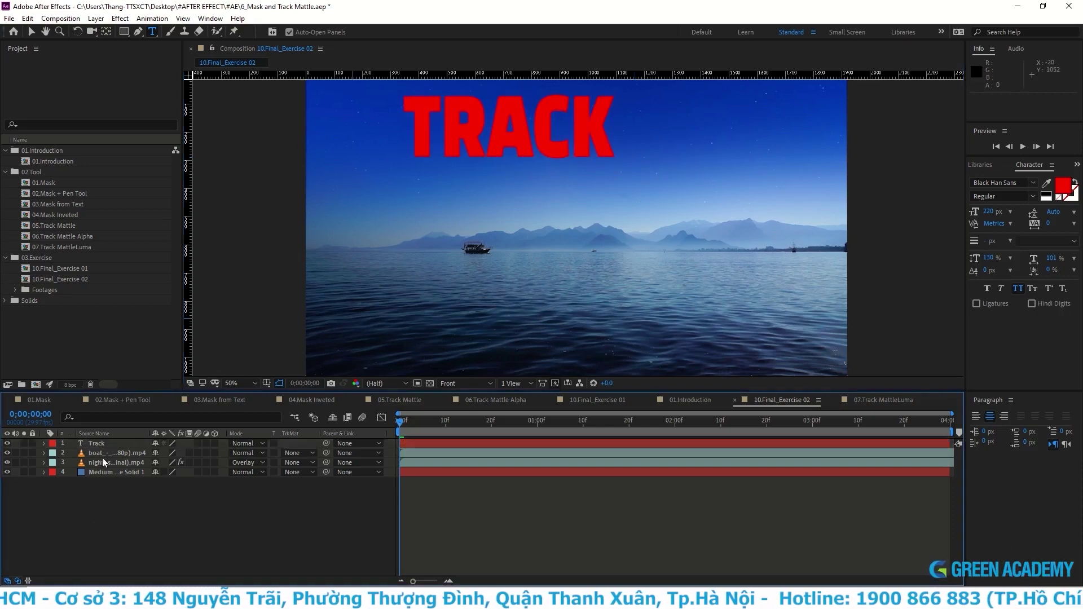
left_click(107, 443)
key("ctrl+c")
key("ctrl+v")
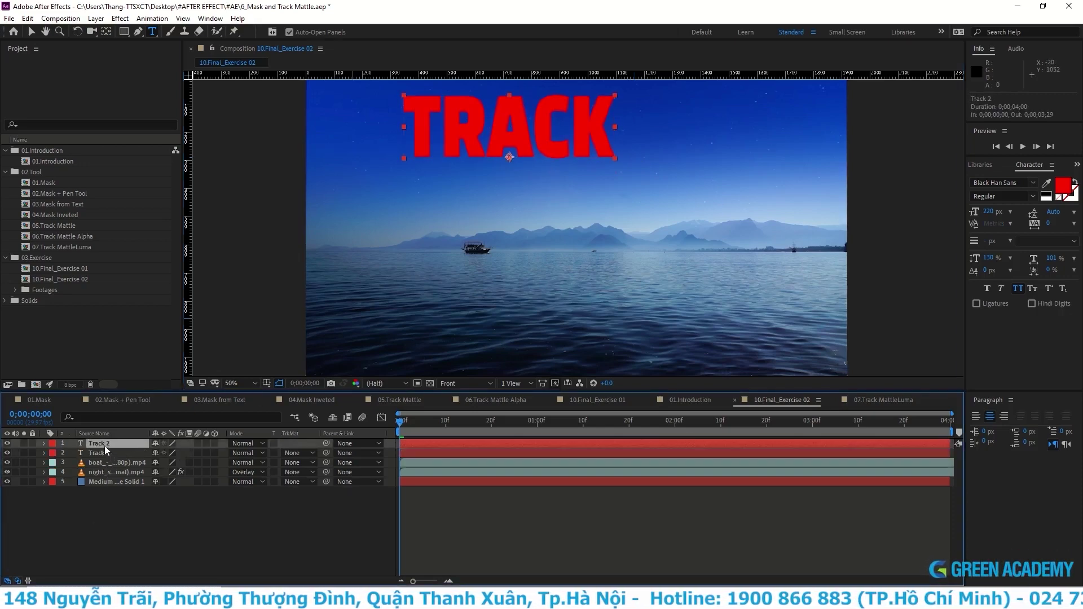
type("Matte")
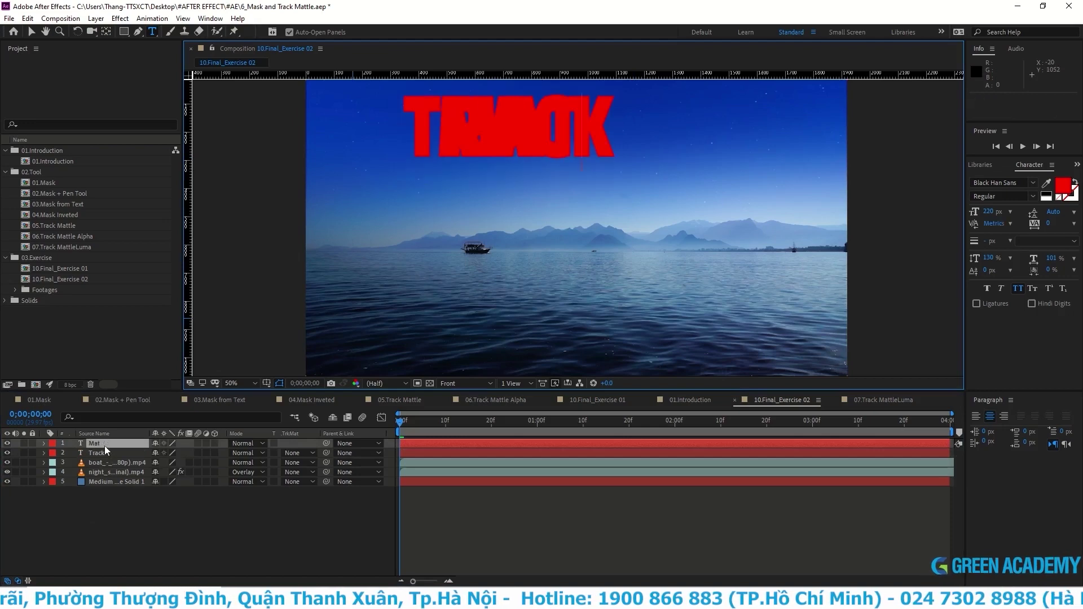
left_click(31, 32)
Step: Move MATTE below TRACK and centre both text lines in the frame
left_click_drag(550, 149, 550, 217)
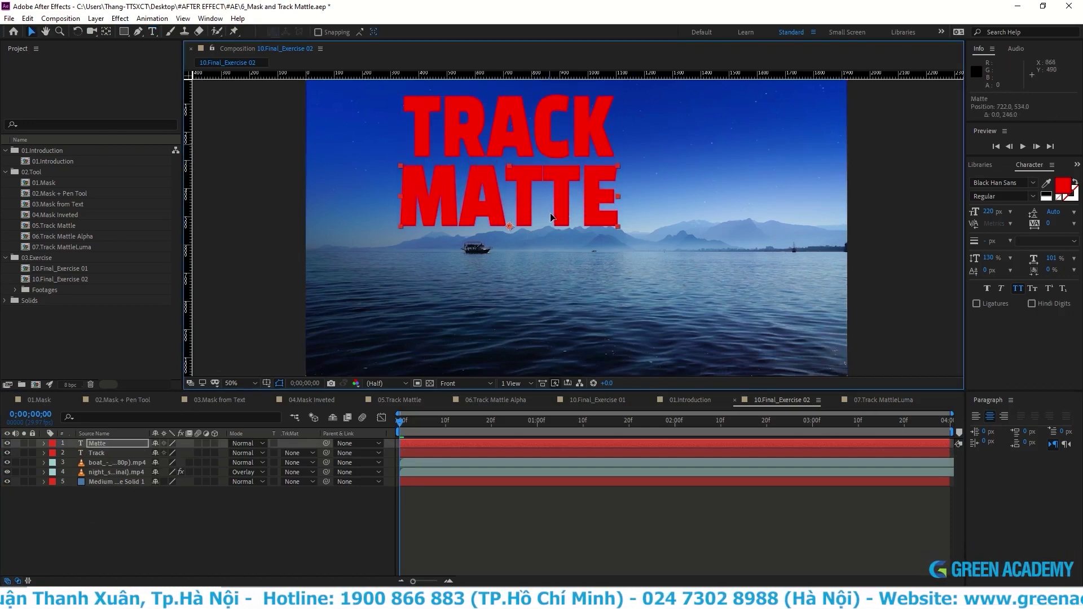
left_click(569, 145, "shift")
left_click_drag(578, 196, 646, 289)
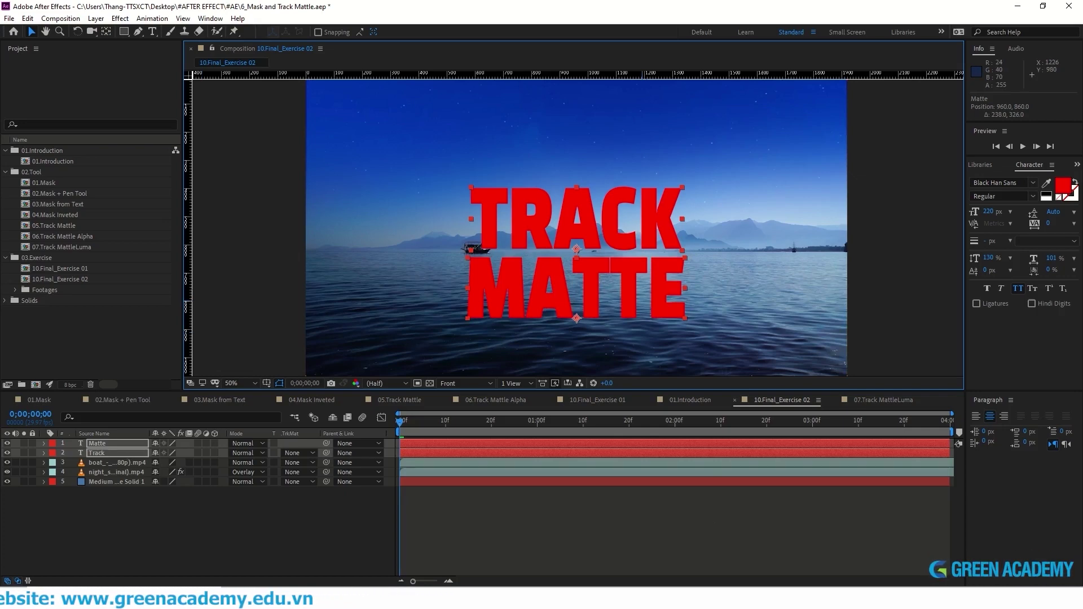
Step: Switch from the Type tool to the Rectangle tool
key("ctrl+t")
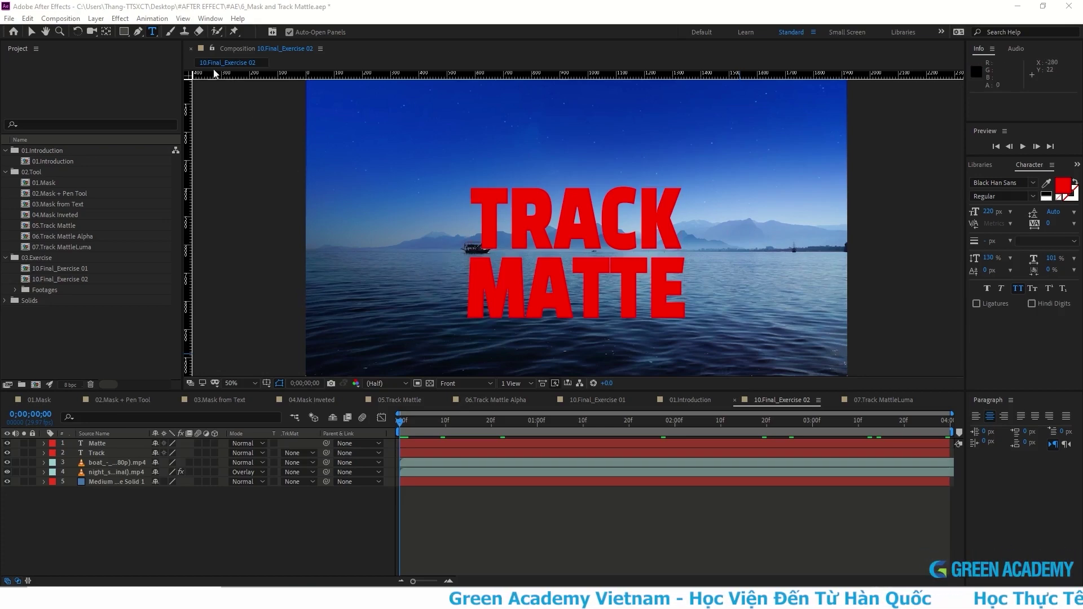
left_click(126, 31)
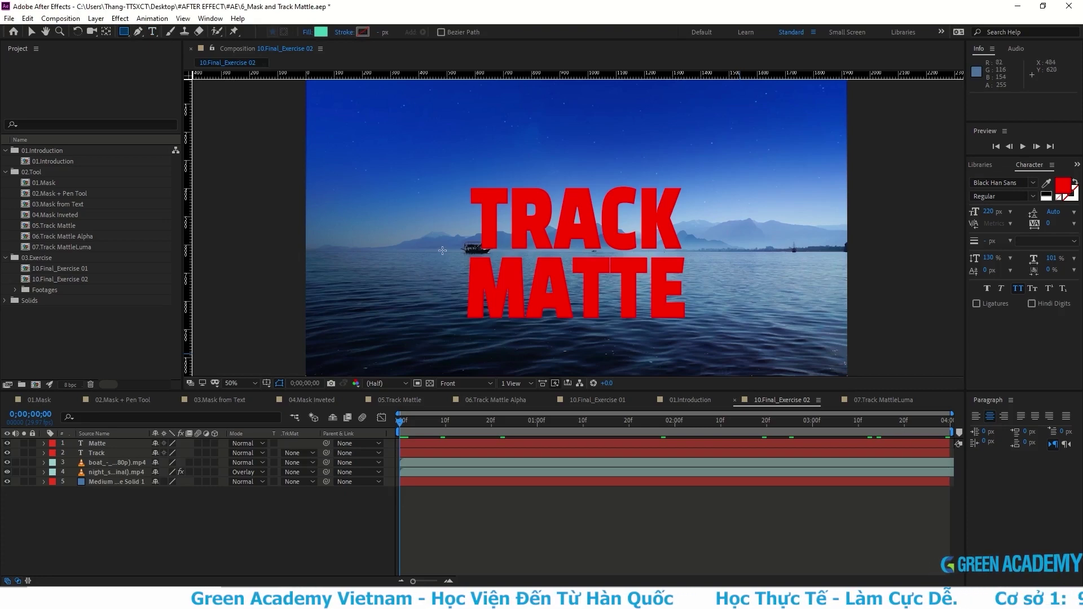
Step: Draw a rectangle over the MATTE text, collapse Shape Layer 1, and return to the Selection tool
left_click_drag(442, 251, 711, 344)
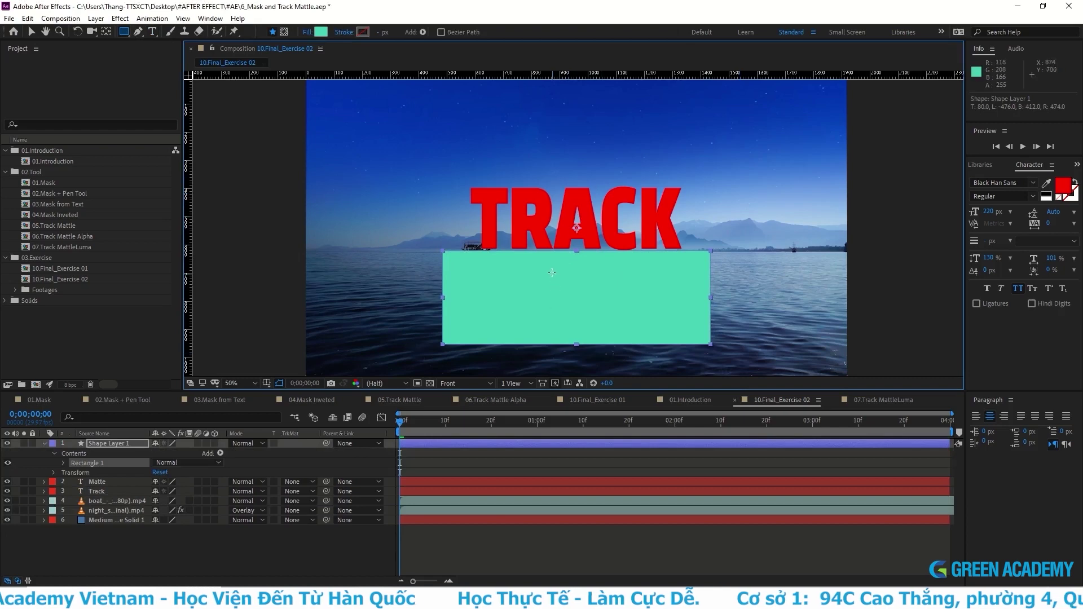
left_click(44, 444)
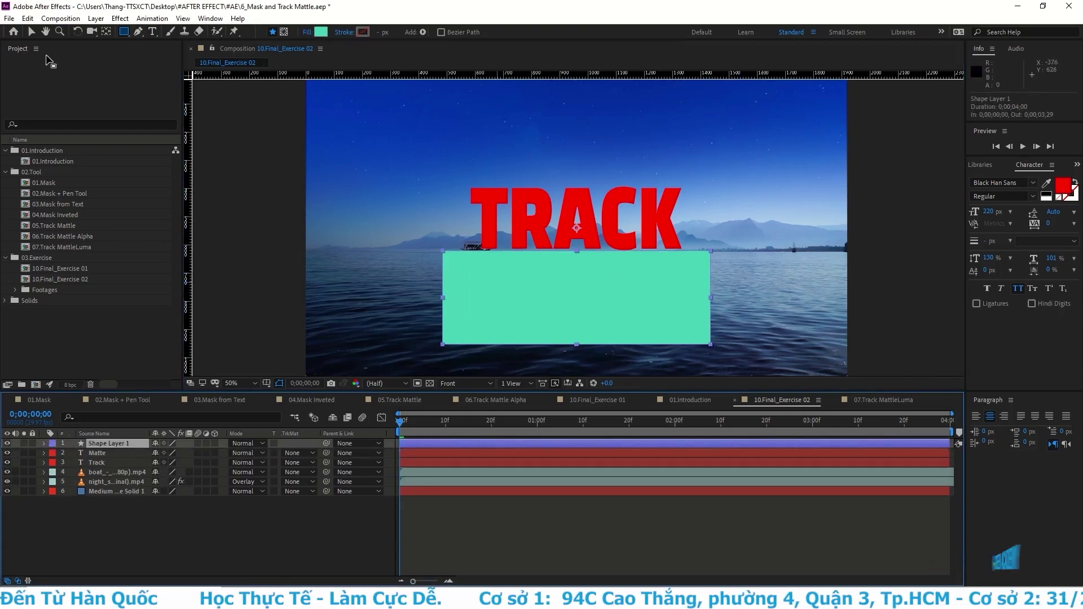
left_click(31, 33)
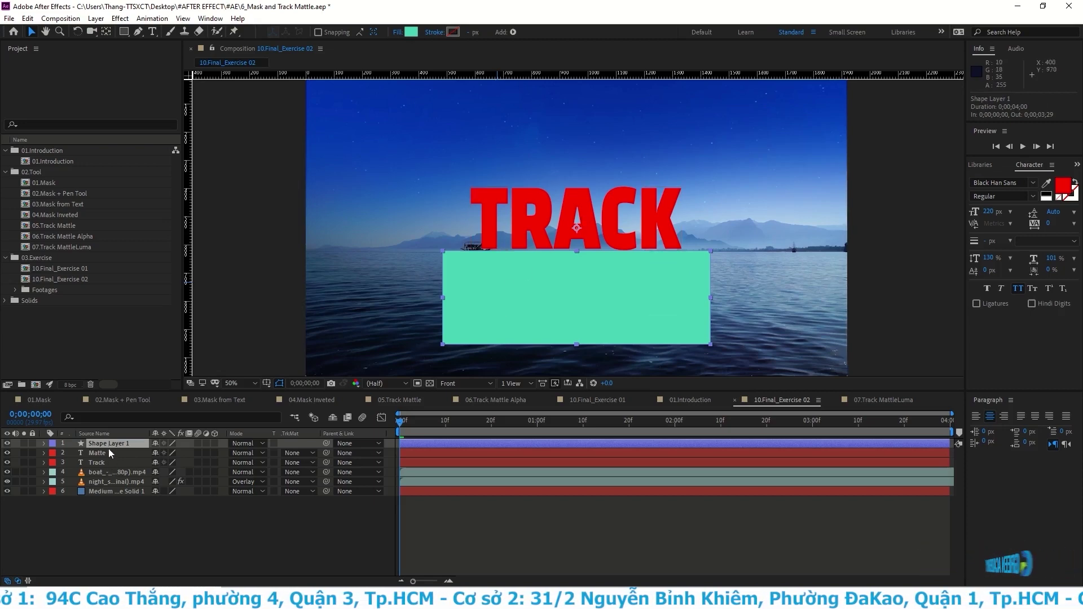
Step: Put Shape Layer 1 below Matte, hide Matte, and keyframe TRACK rising from 960,891 by 2s
left_click_drag(107, 448, 107, 460)
left_click(107, 462)
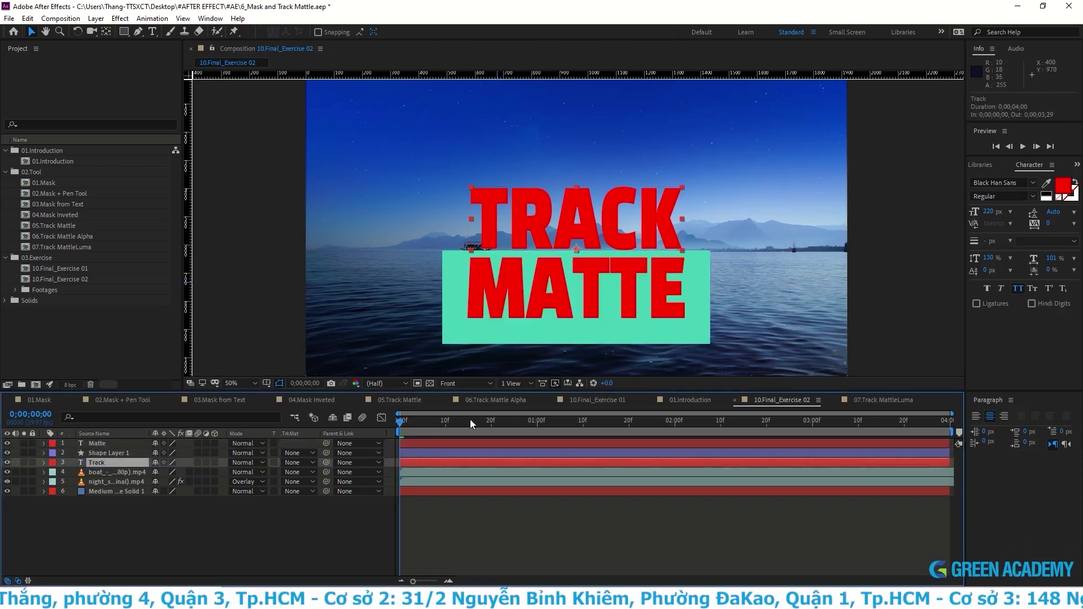
key("p")
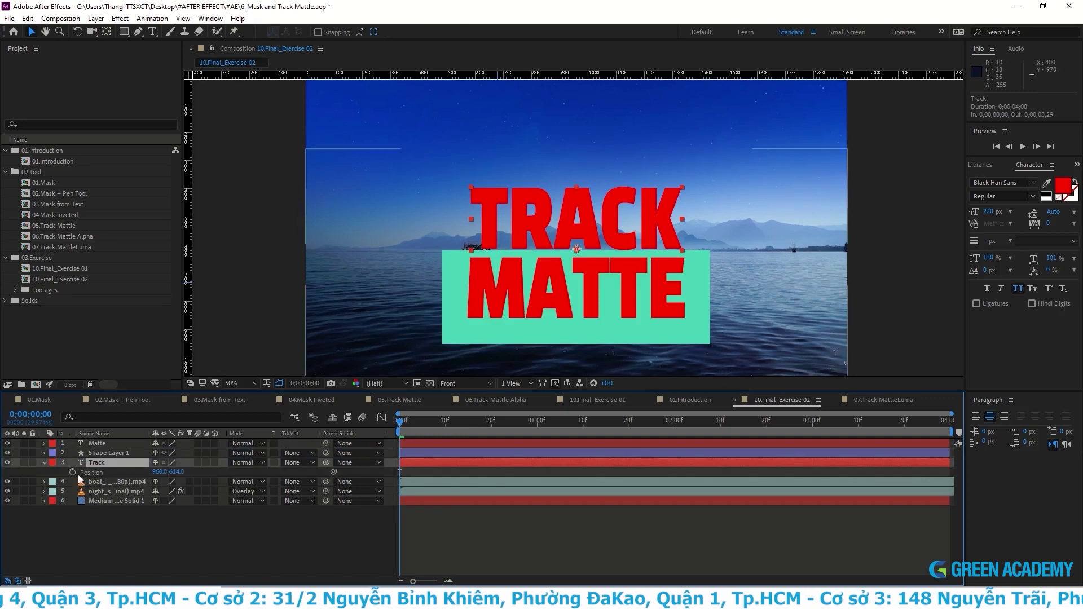
left_click(71, 473)
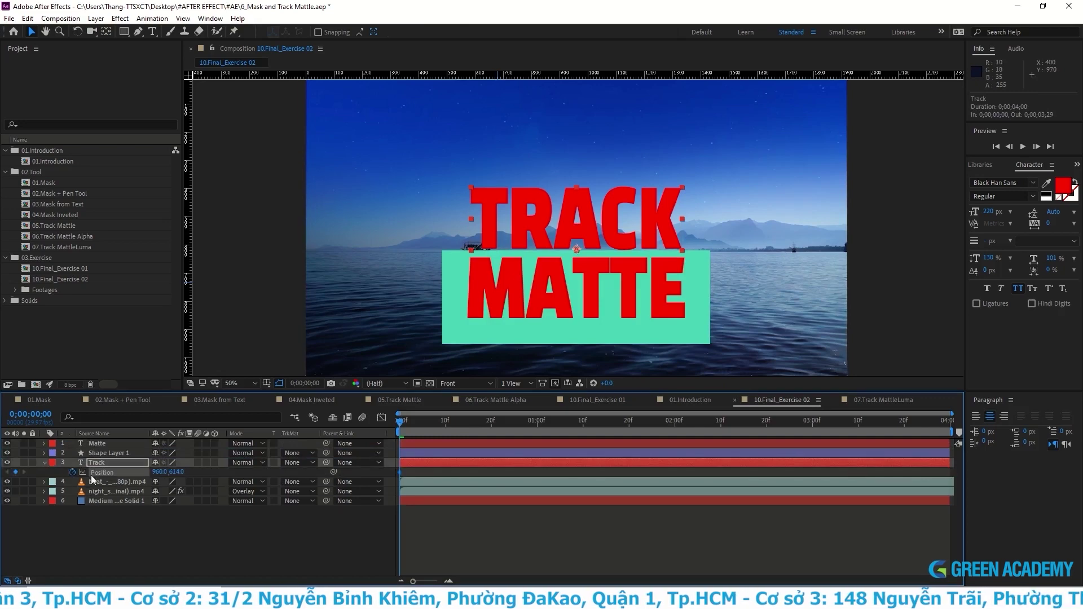
left_click(675, 430)
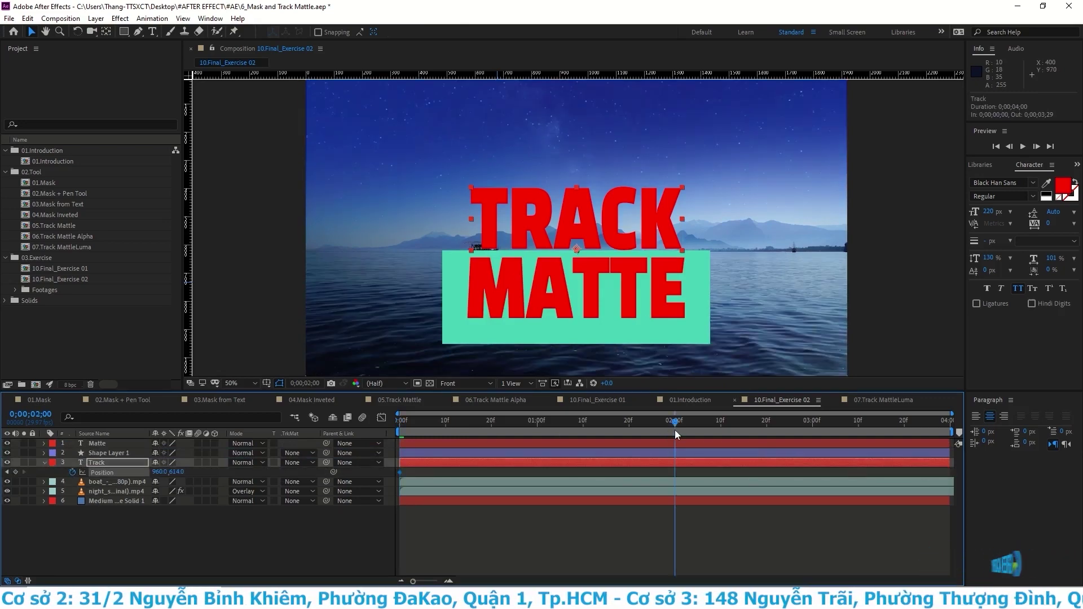
left_click(7, 444)
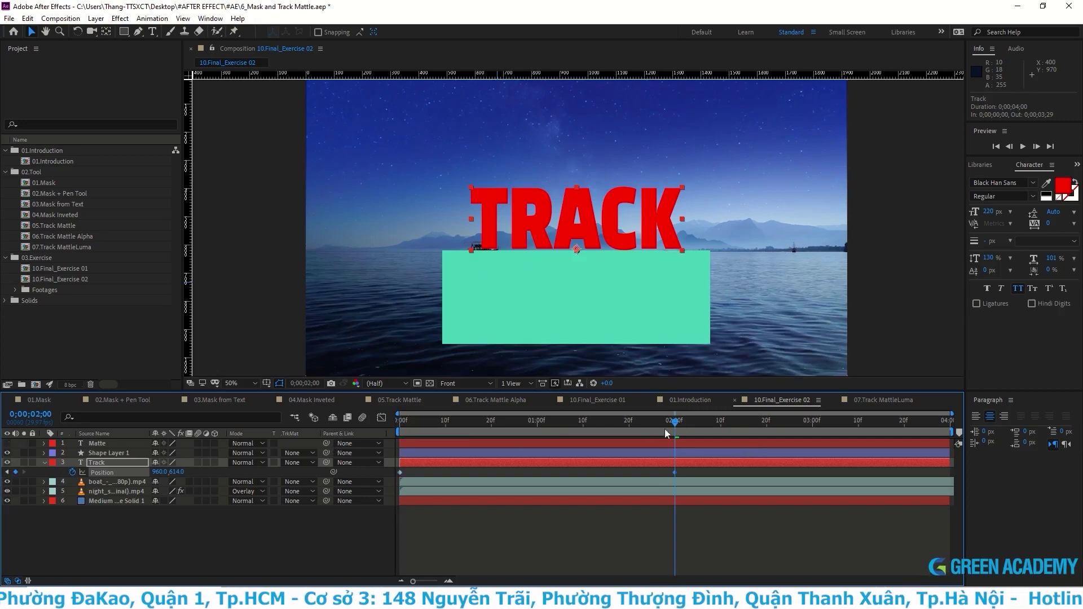
key("space")
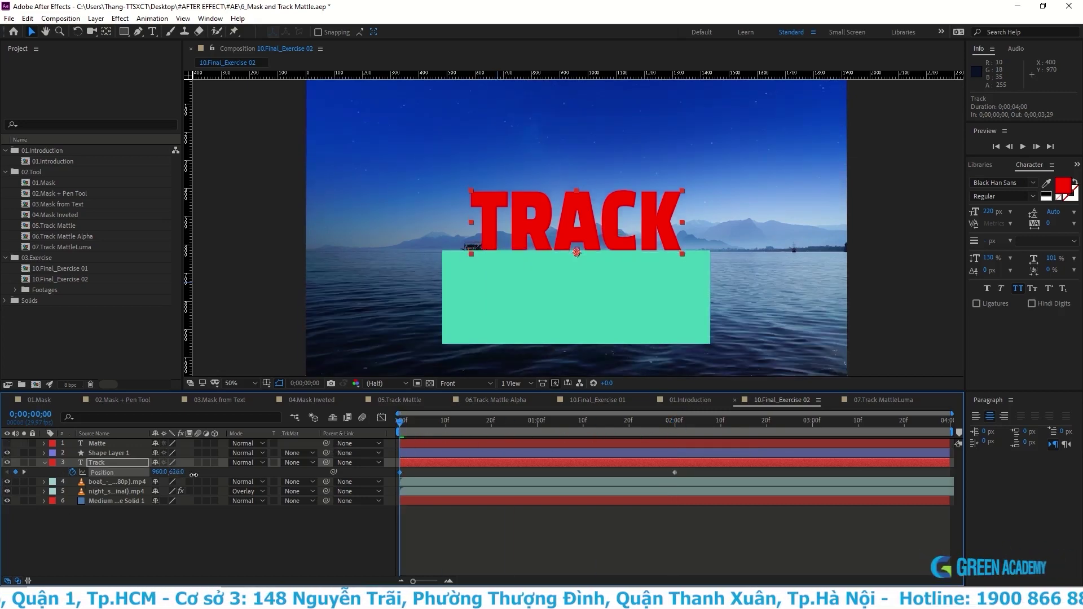
left_click_drag(177, 472, 284, 499)
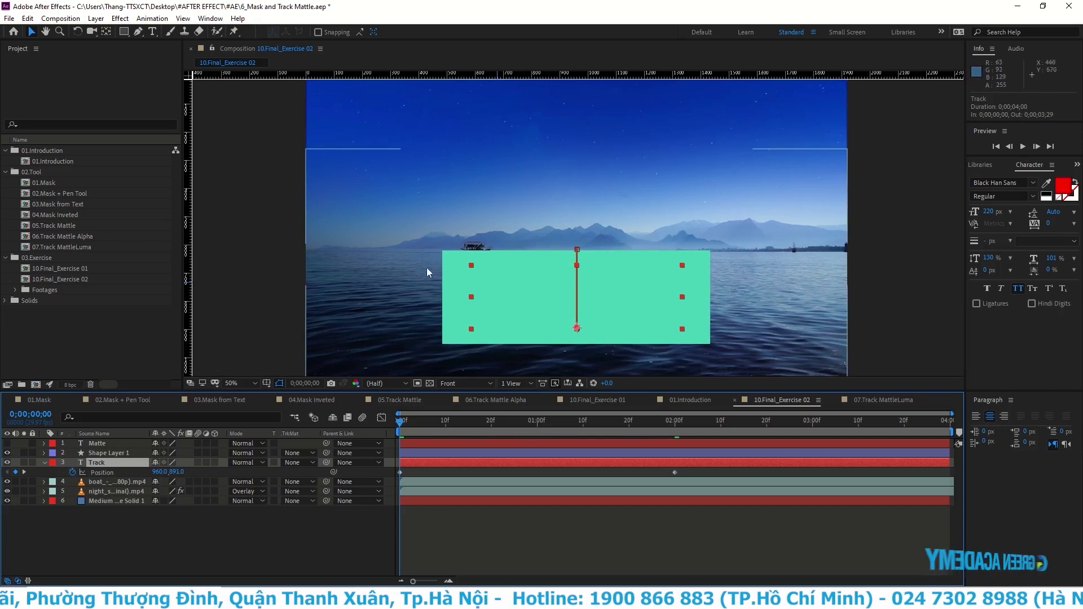
Step: Make Shape Layer 1 TRACK's Alpha Inverted matte and preview TRACK rising from the horizon
left_click(302, 464)
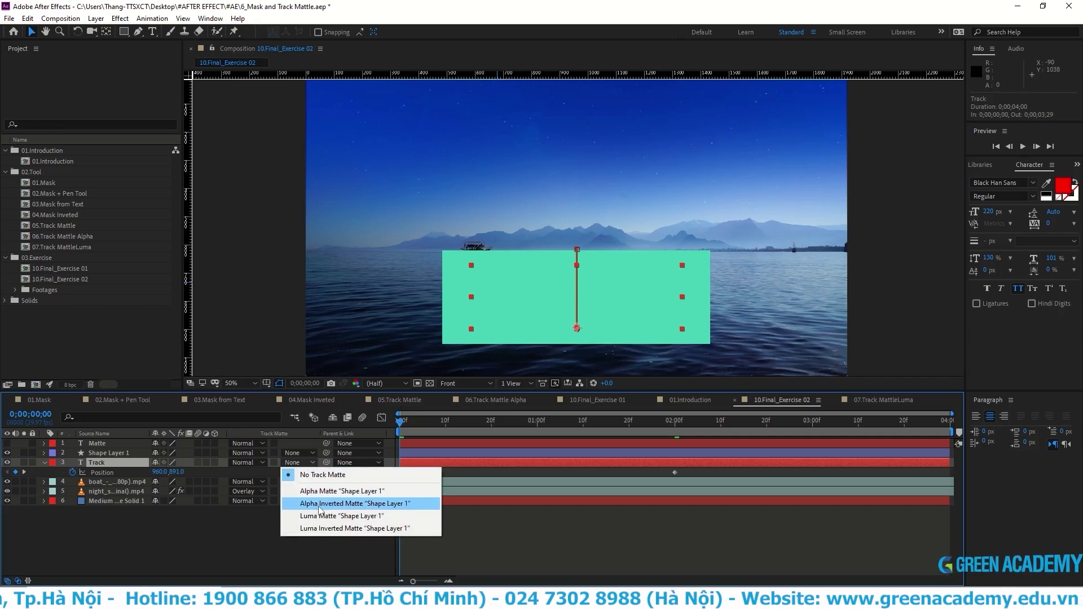
left_click(320, 506)
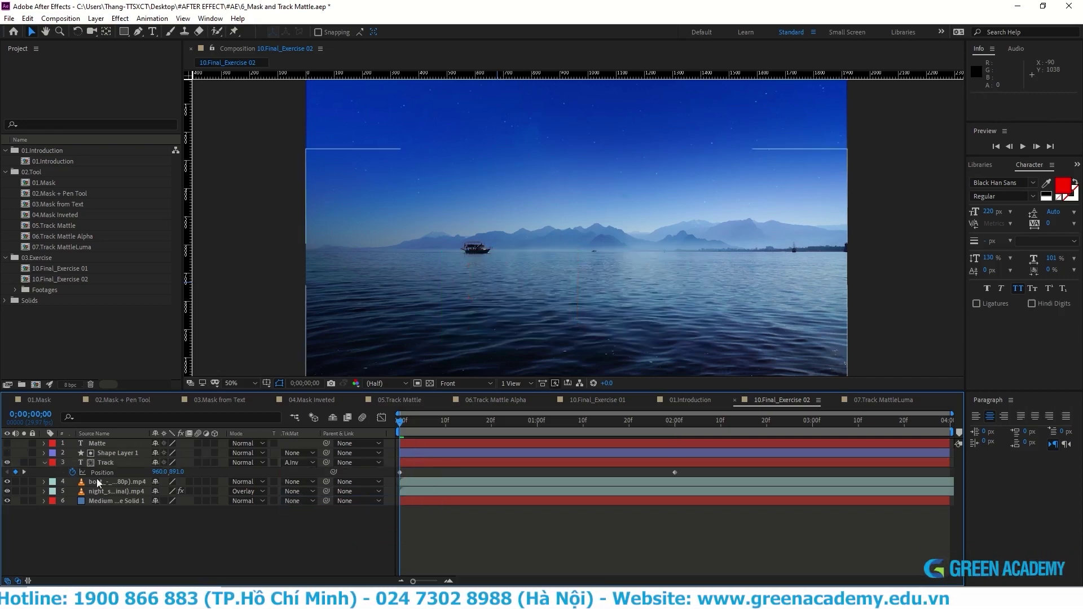
left_click(113, 463)
left_click(128, 454)
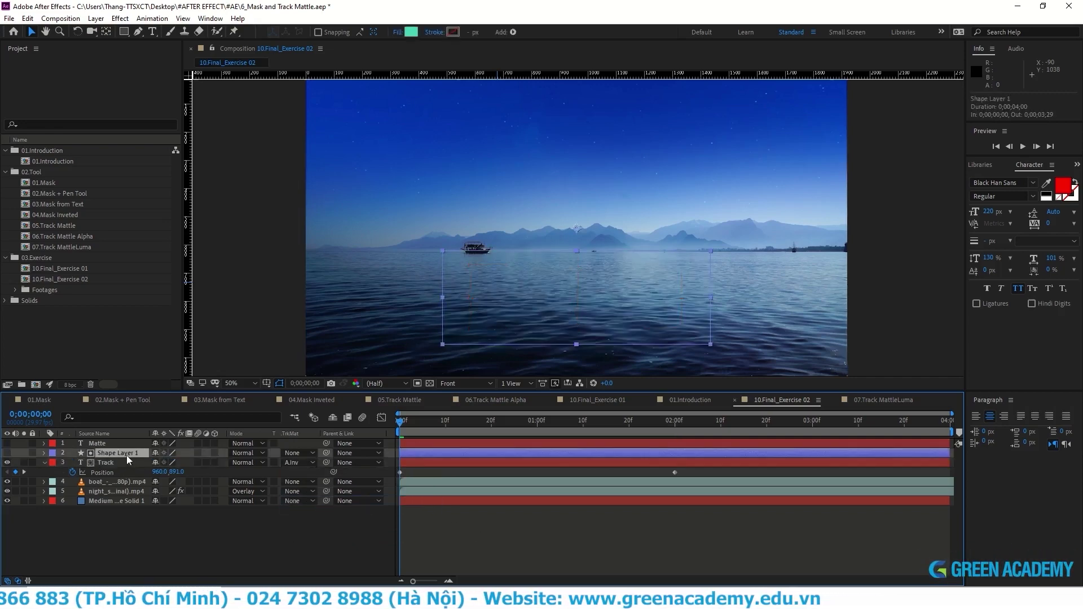
key("space")
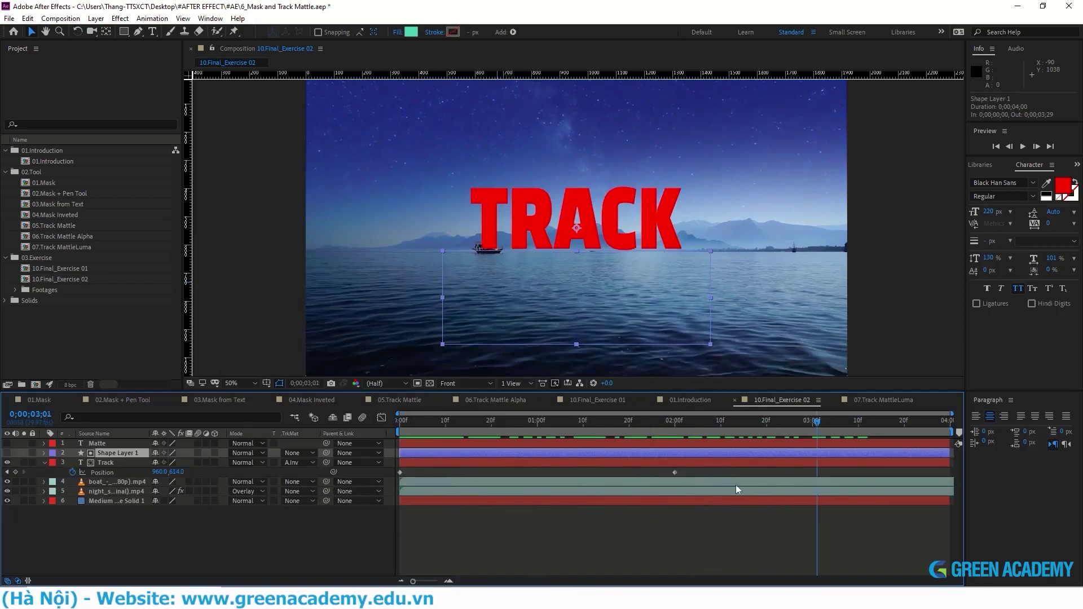
key("space")
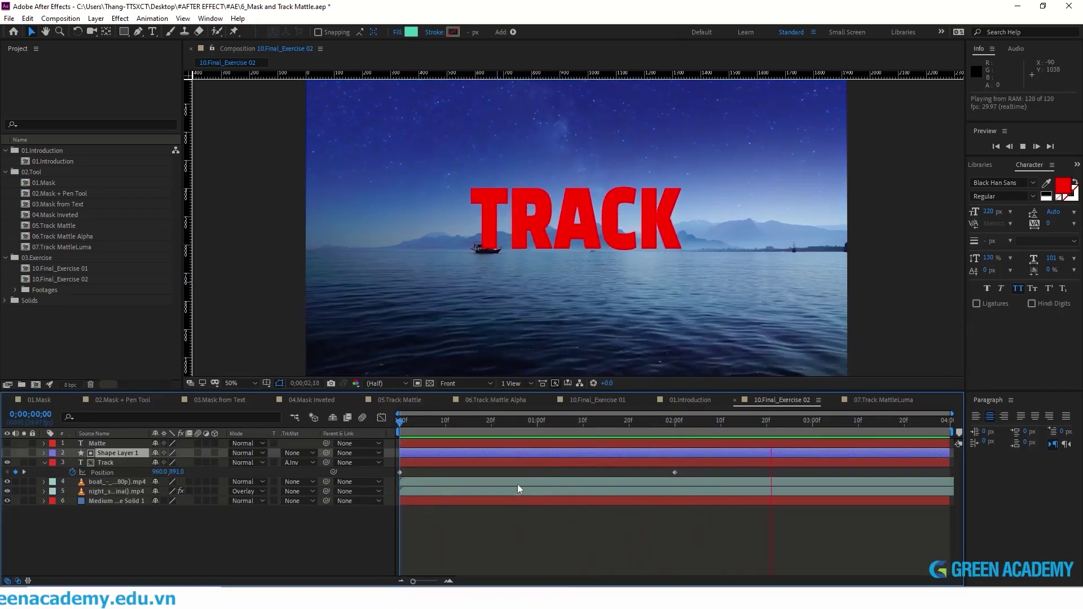
key("space")
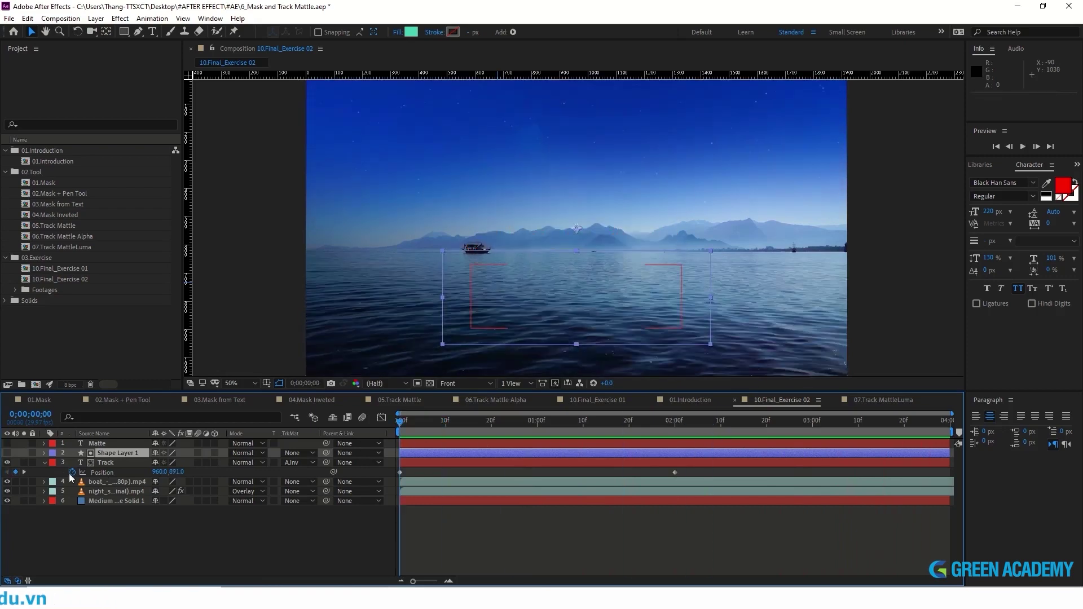
Step: Duplicate the rectangle as Shape Layer 2, make MATTE visible, and expand its Transform properties
left_click(109, 463)
left_click(108, 457)
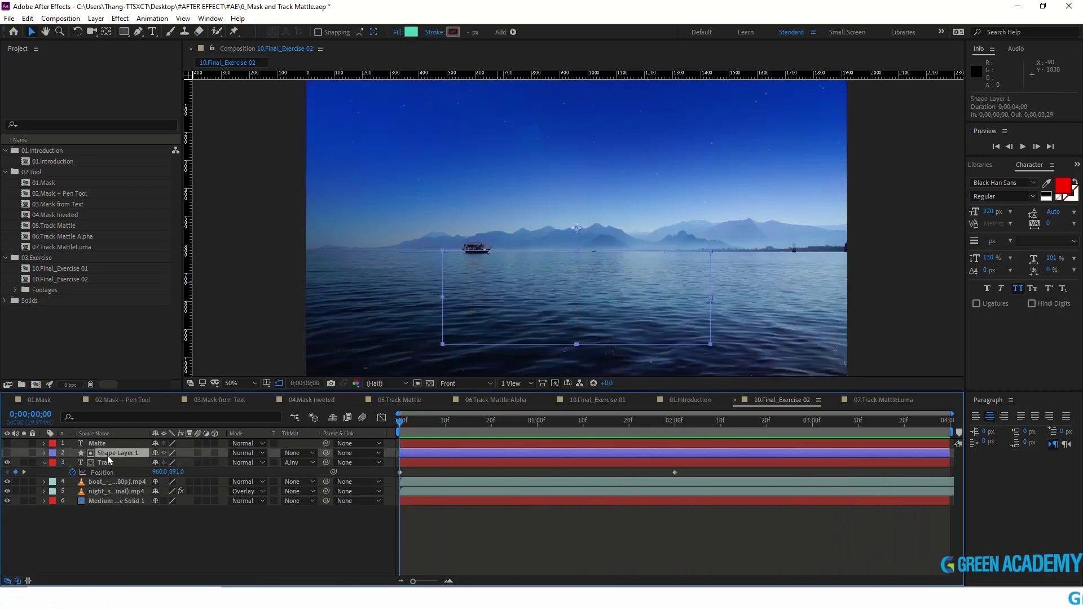
key("ctrl+v")
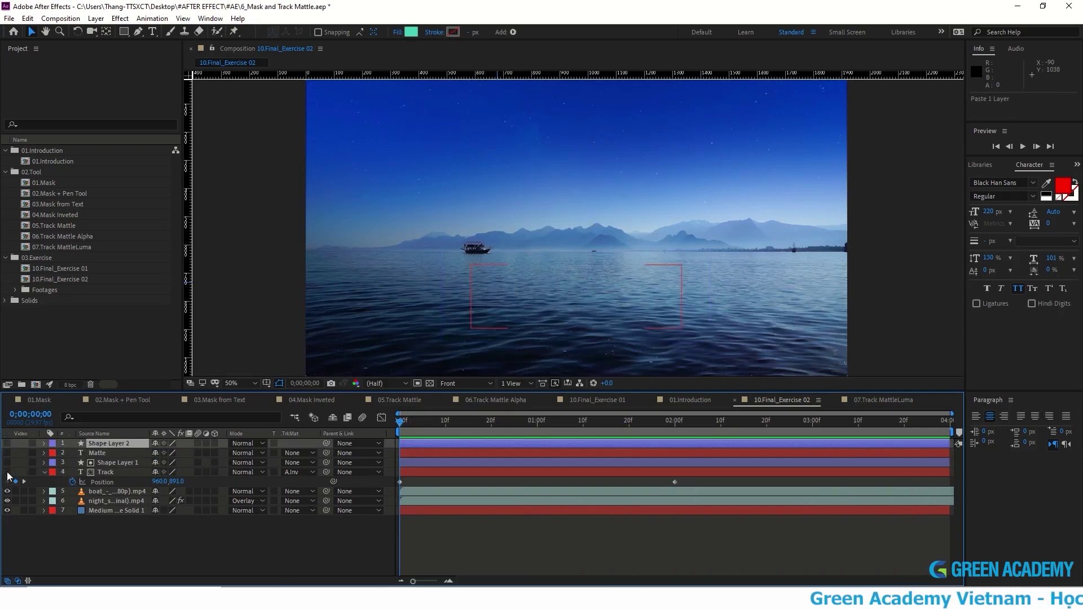
left_click(424, 450)
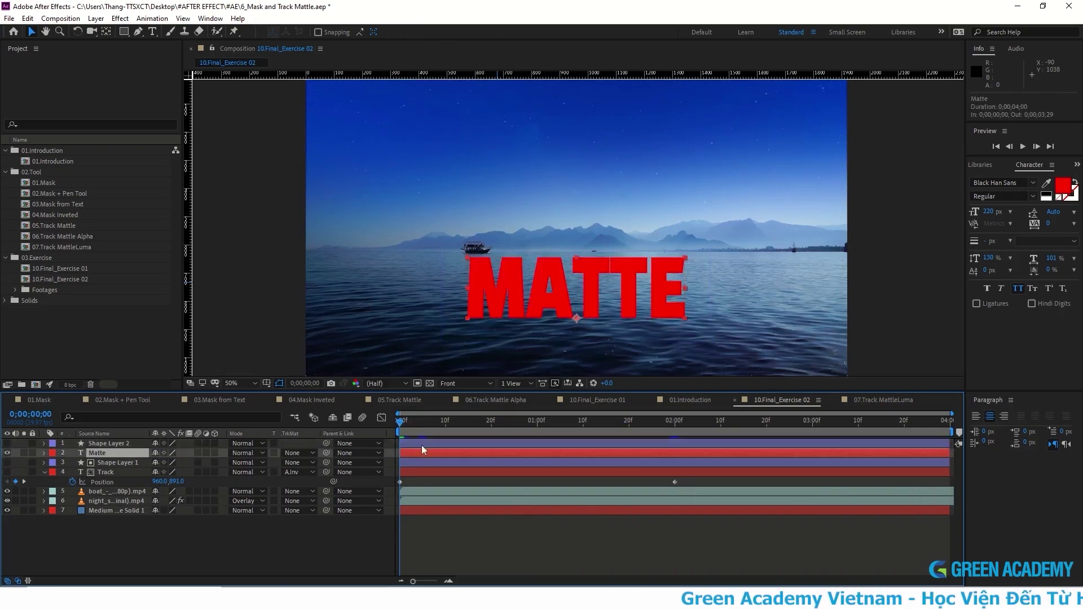
left_click_drag(403, 430, 675, 430)
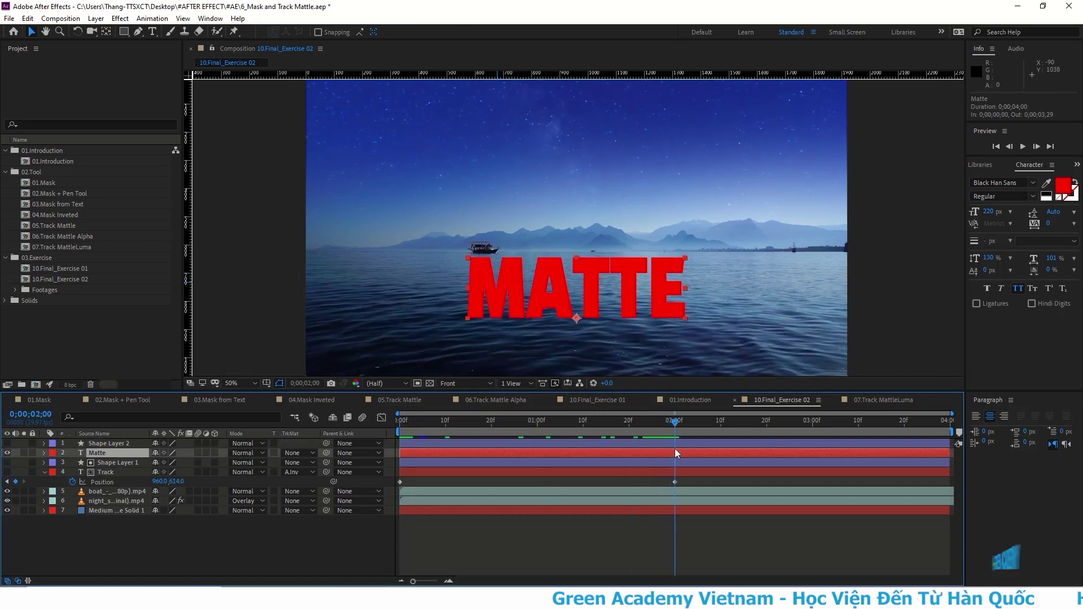
left_click(44, 454)
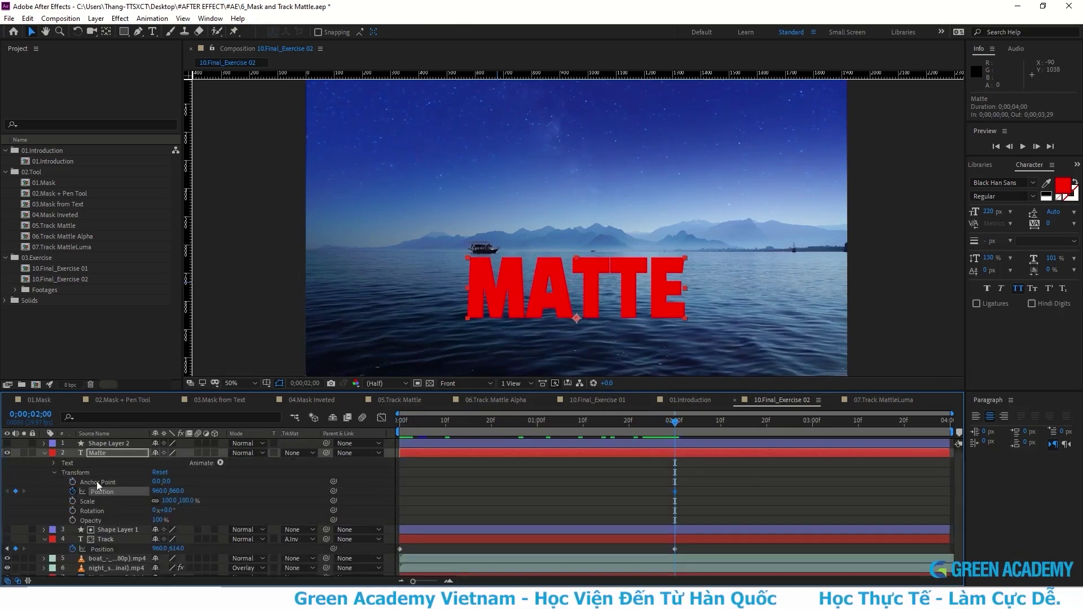
key("Home")
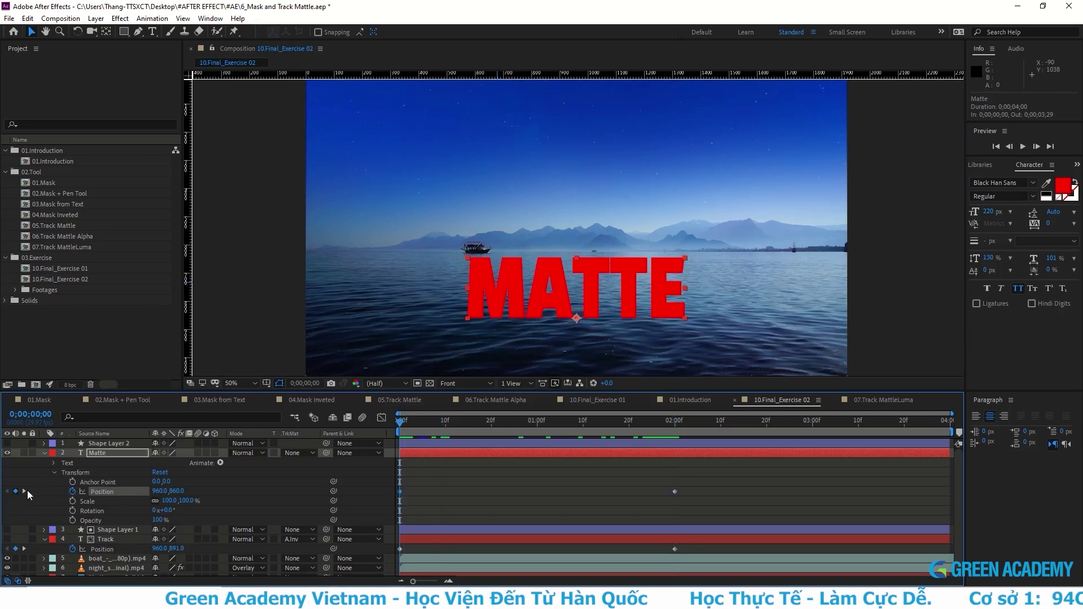
Step: Show Shape Layer 2 and raise MATTE's starting Position so it sinks behind the box by 2s
left_click(7, 445)
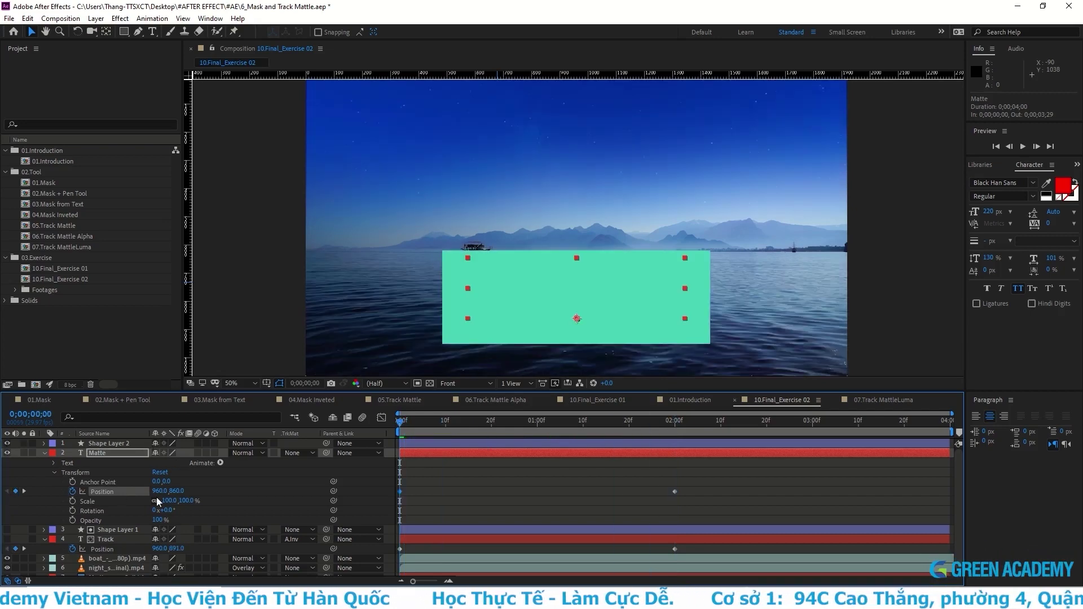
left_click_drag(179, 491, 55, 457)
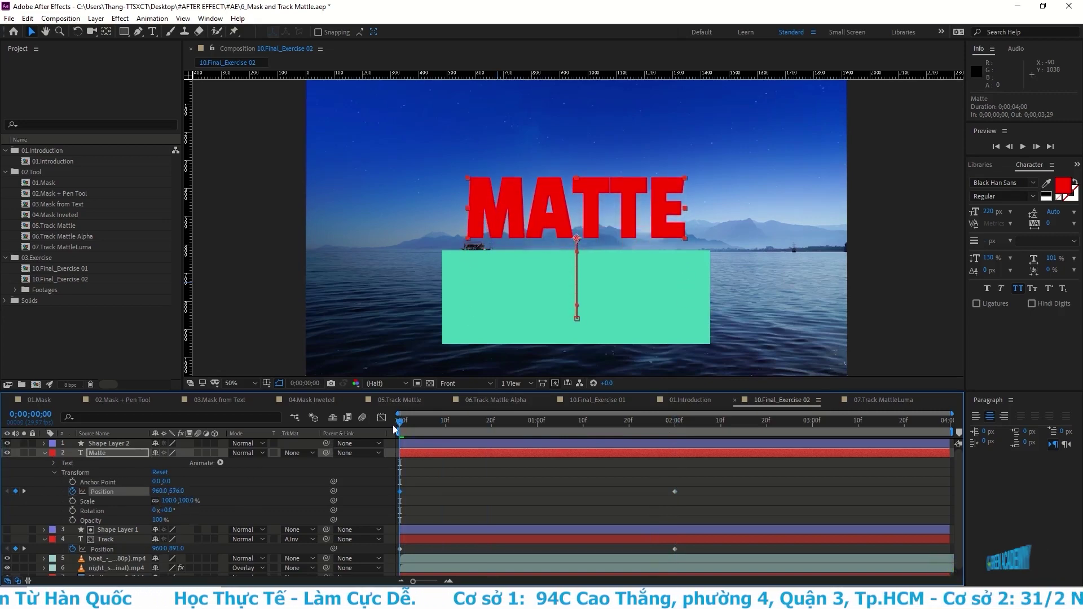
left_click_drag(404, 429, 678, 471)
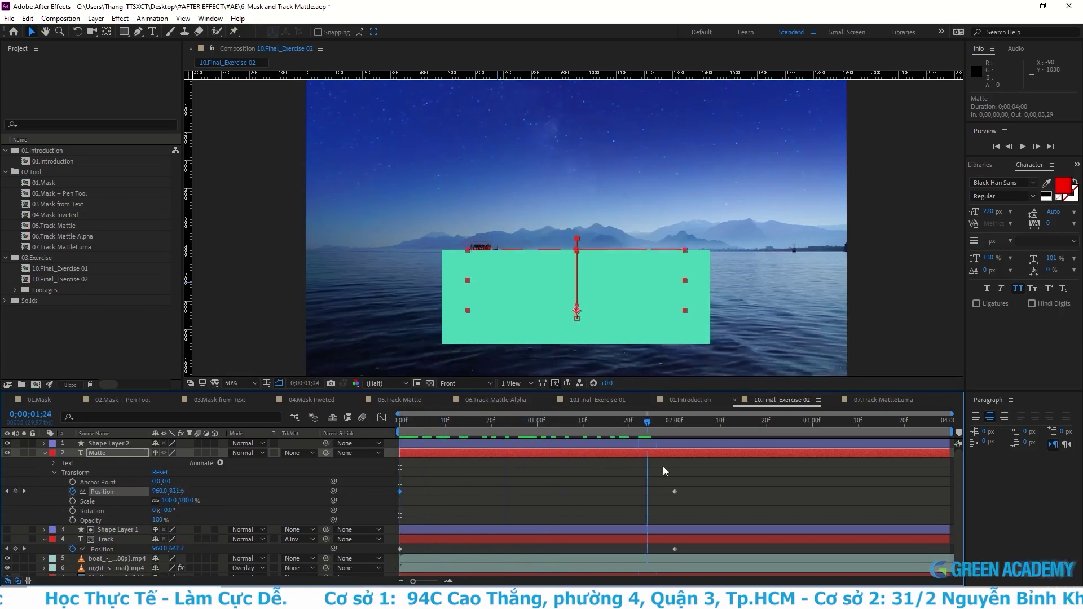
key("Home")
key("space")
key("space")
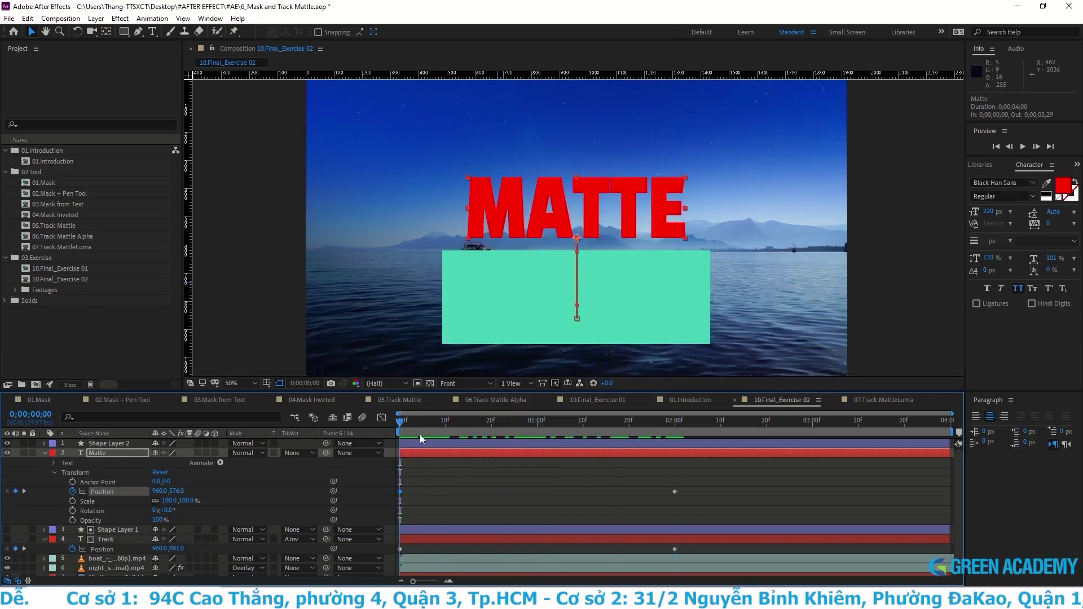
left_click(109, 444)
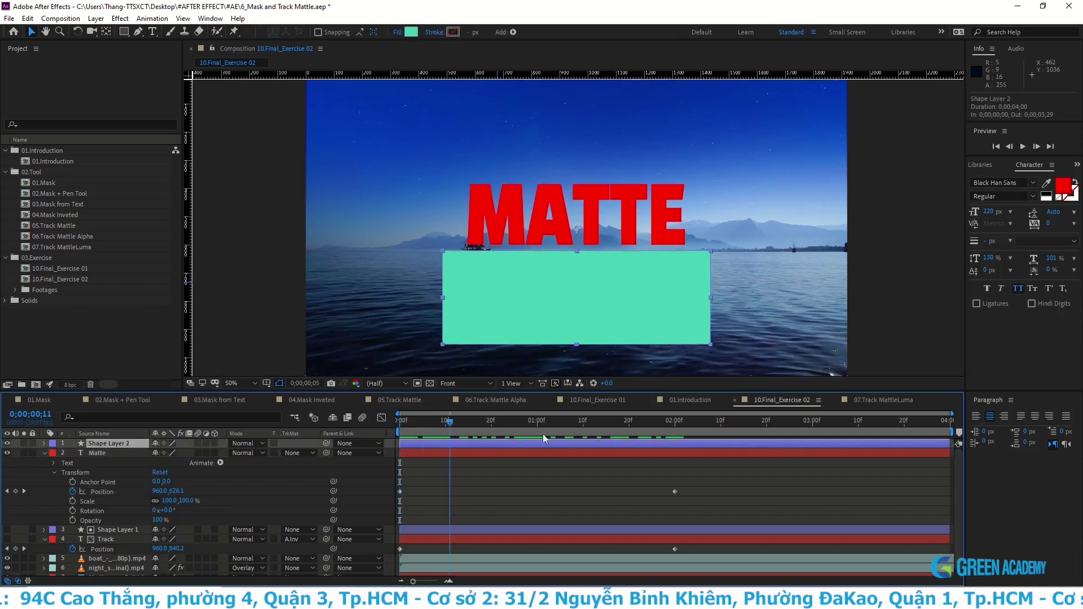
left_click_drag(543, 434, 676, 455)
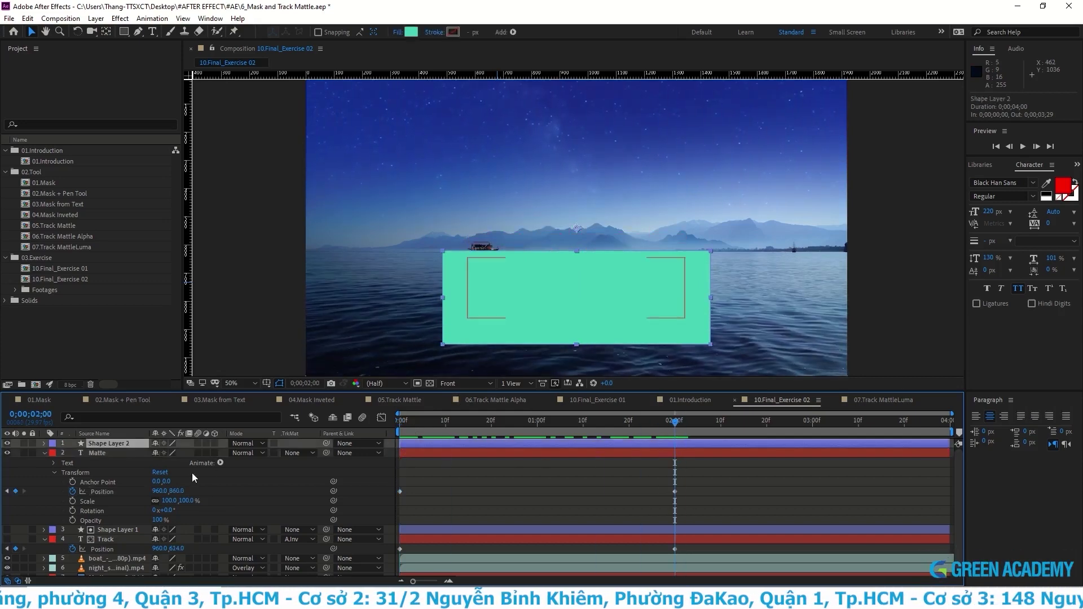
Step: Set Shape Layer 2 as MATTE's Alpha Matte and preview the finished TRACK MATTE reveal
left_click(299, 454)
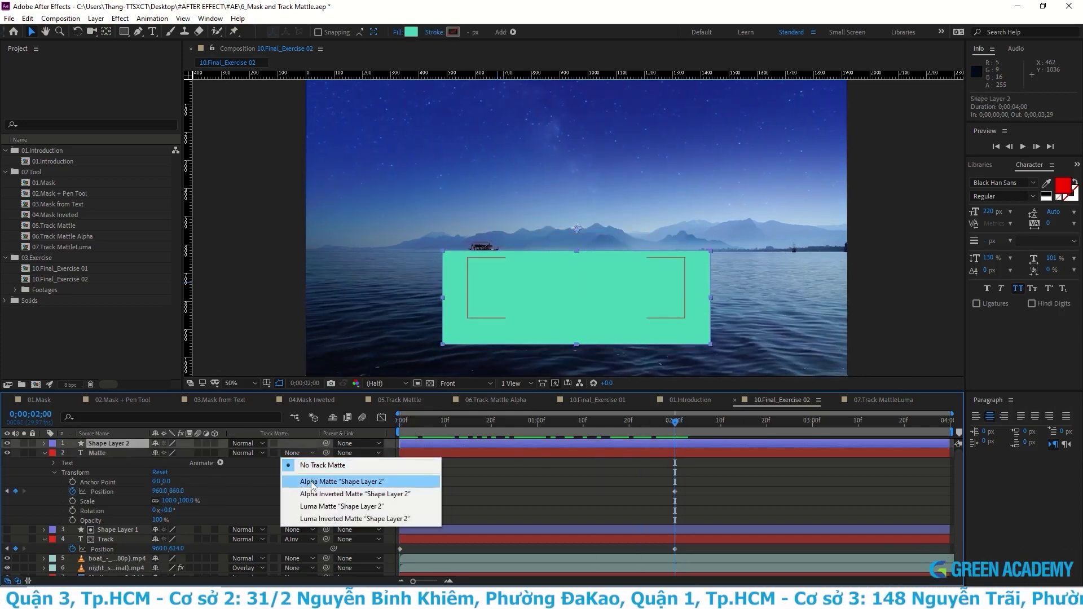
left_click(342, 482)
left_click_drag(641, 431, 387, 444)
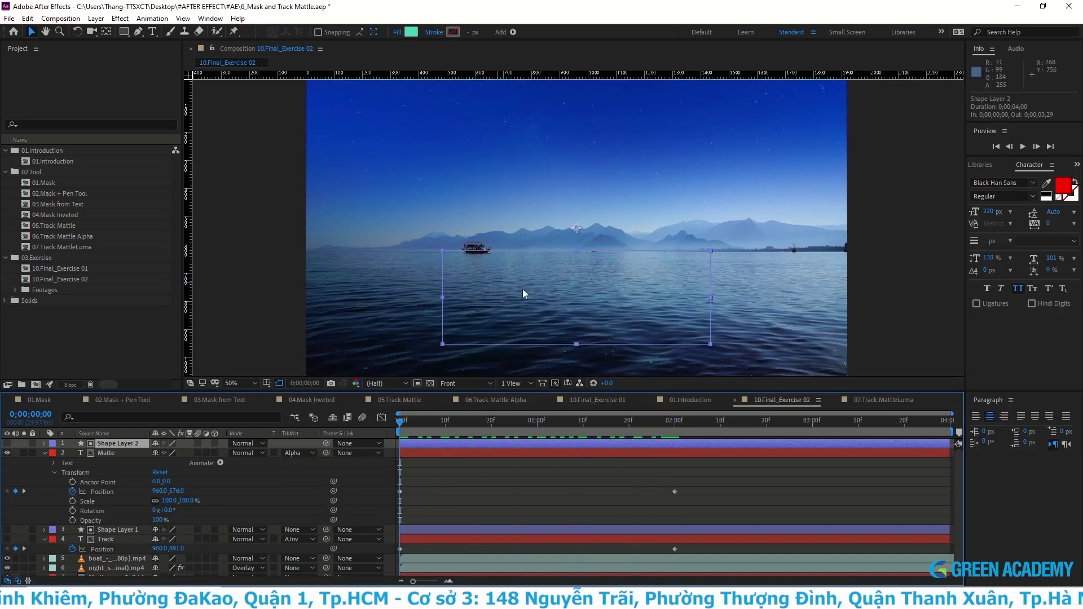
key("space")
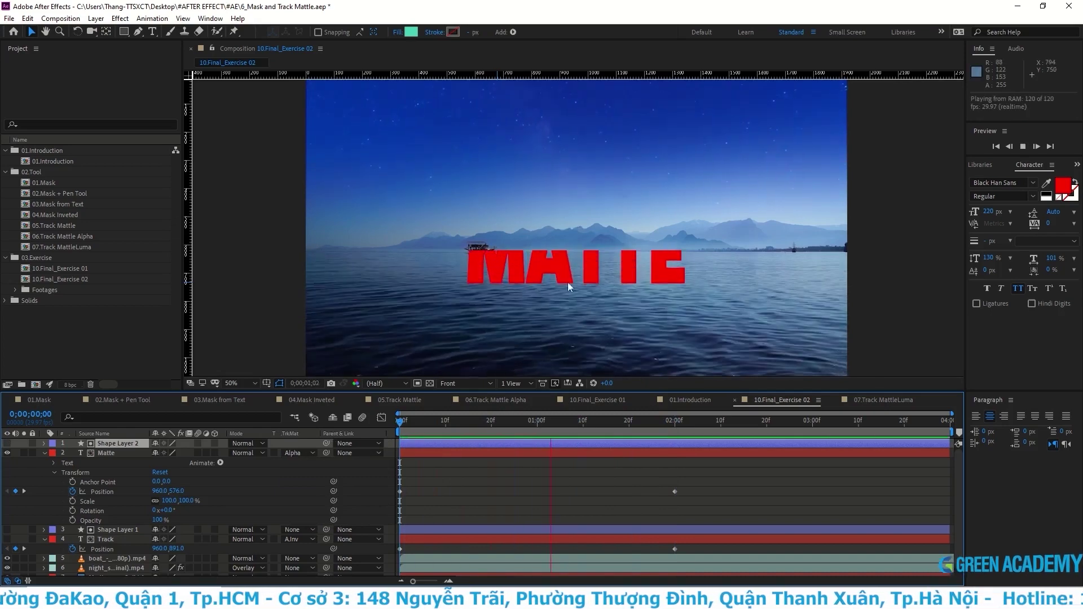
left_click(44, 453)
key("space")
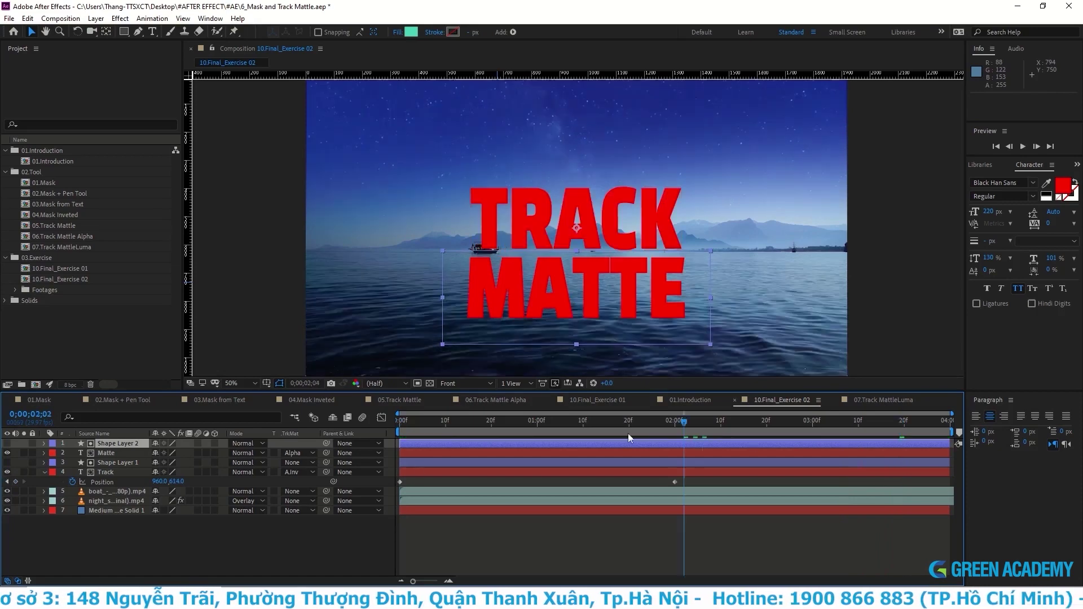
key("Home")
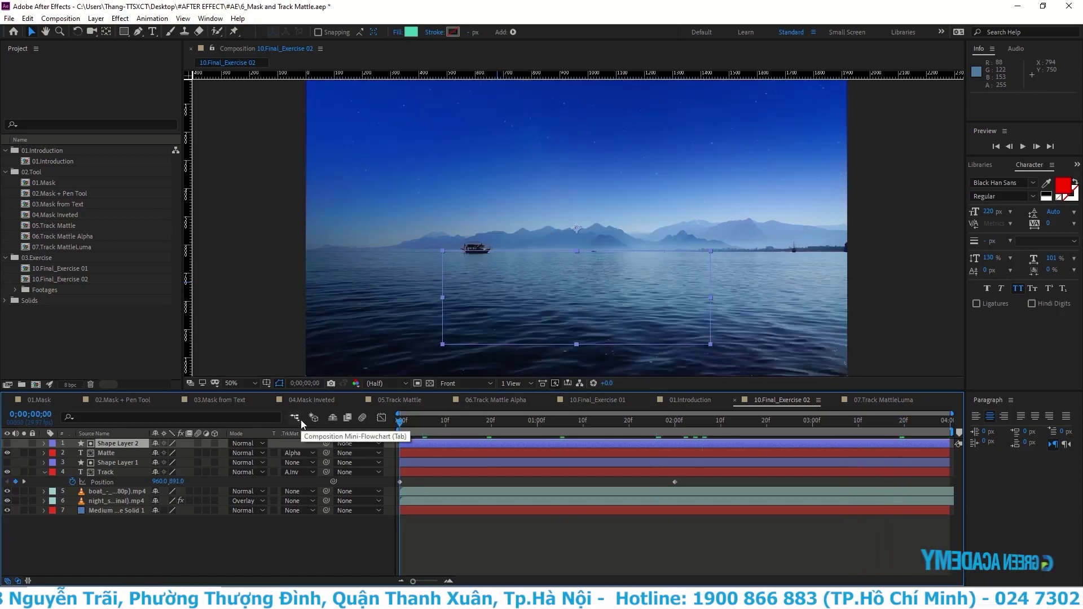
left_click(526, 551)
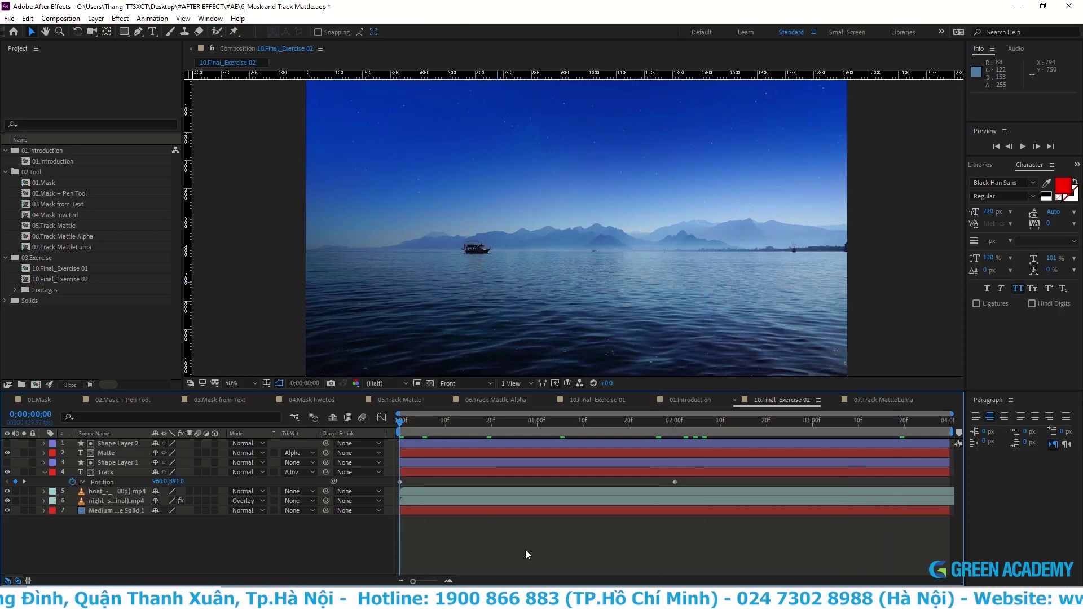
key("space")
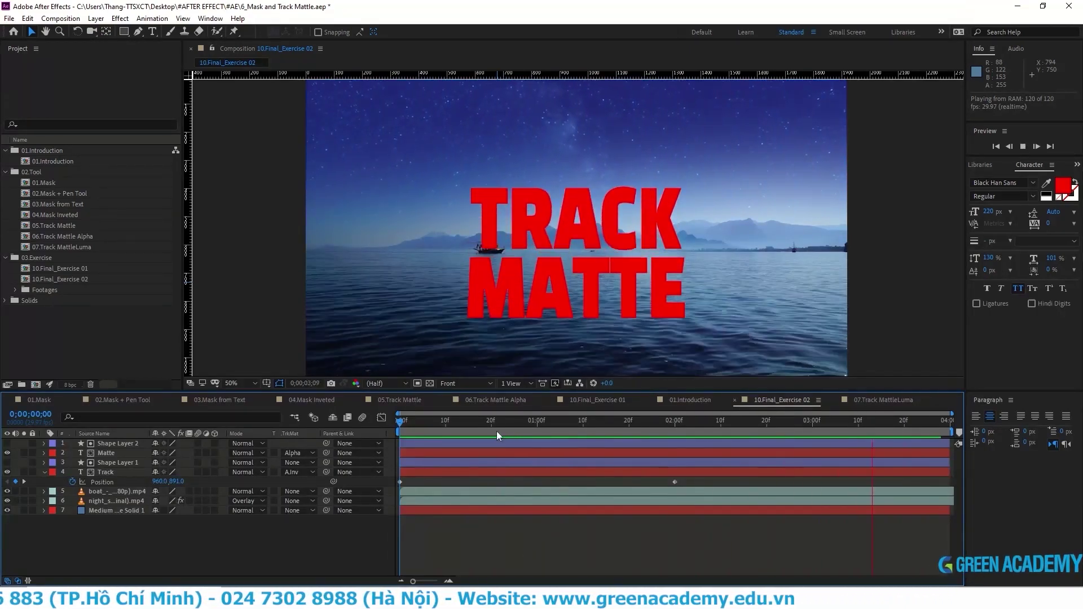
key("space")
left_click(305, 453)
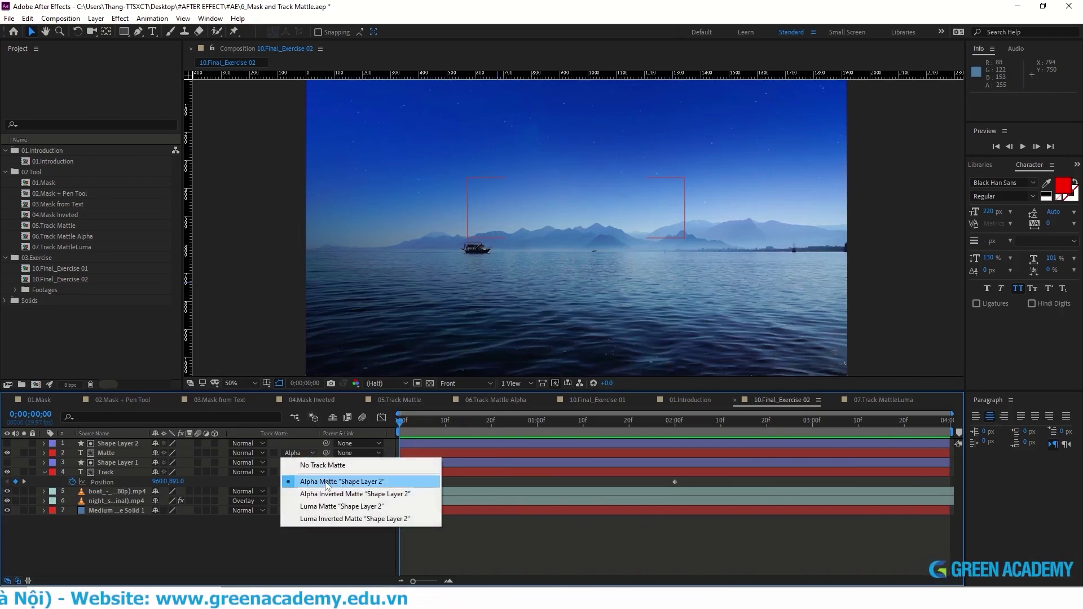
left_click(327, 494)
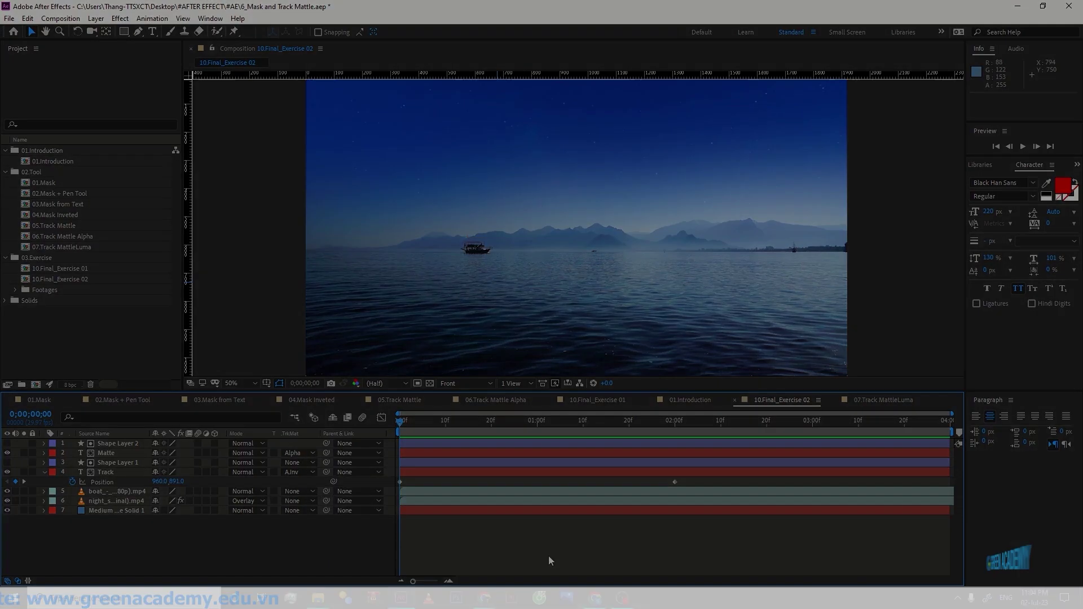